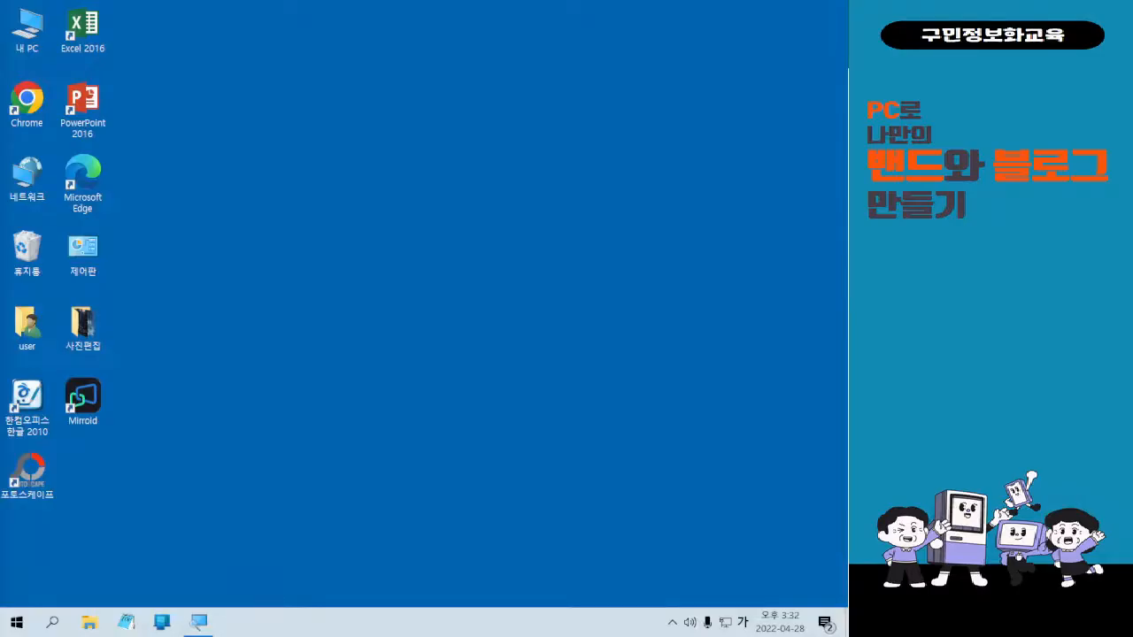
Toggle the taskbar input indicator from 가 to A with the Han/Eng key.
key("Hangul")
key("Hangul")
key("Hangul")
Search the Start menu for 사진, fixing the mistyped letters by switching to Korean input.
left_click(16, 623)
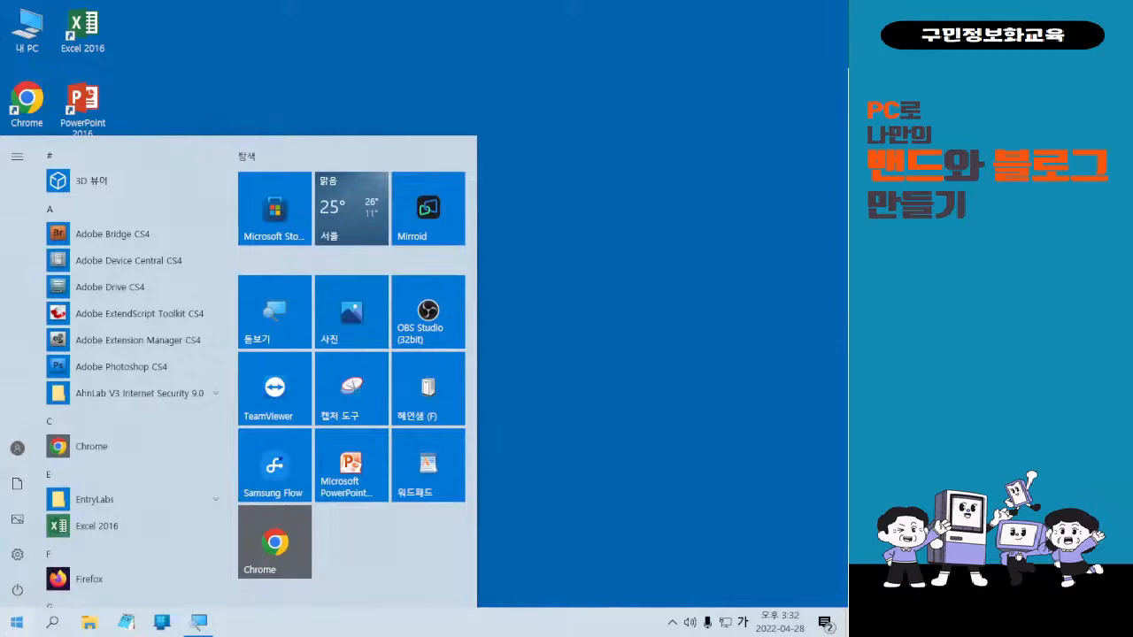
key("Hangul")
type("TKWL")
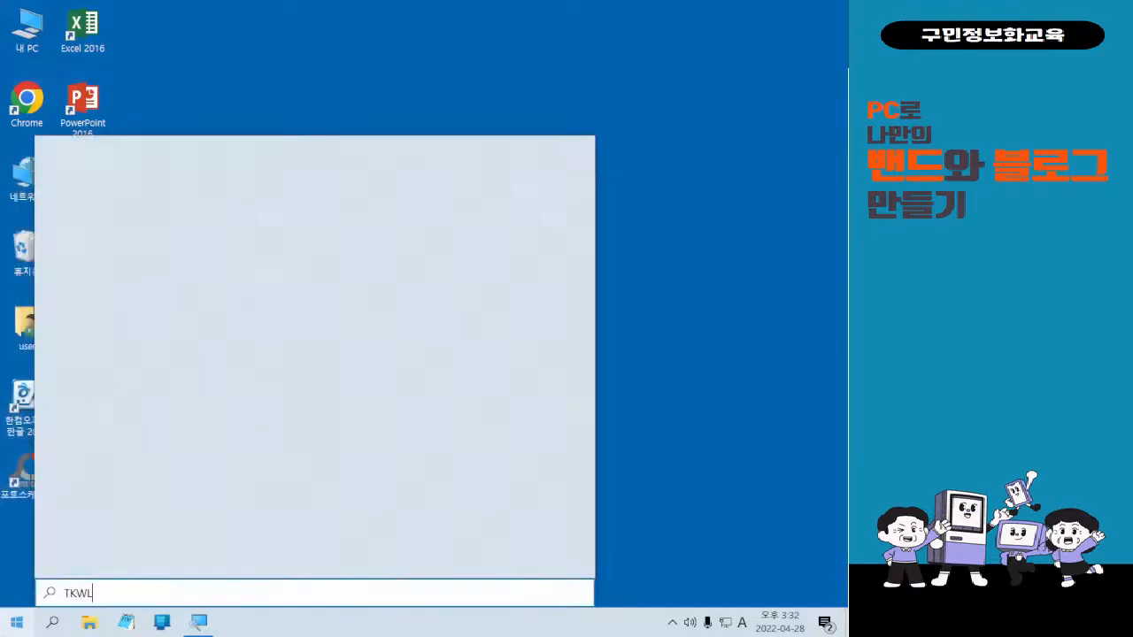
key("BackSpace")
key("BackSpace")
key("BackSpace")
key("Hangul")
type("사진편집")
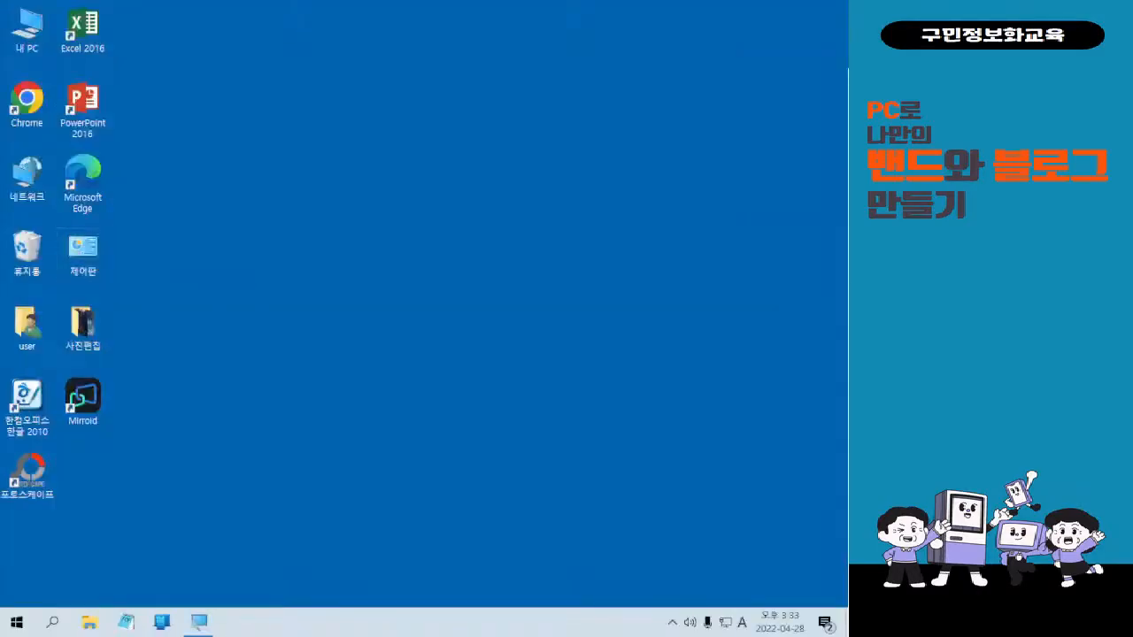
Search 사진 again from Start in Korean and launch the 사진 Photos app.
left_click(16, 620)
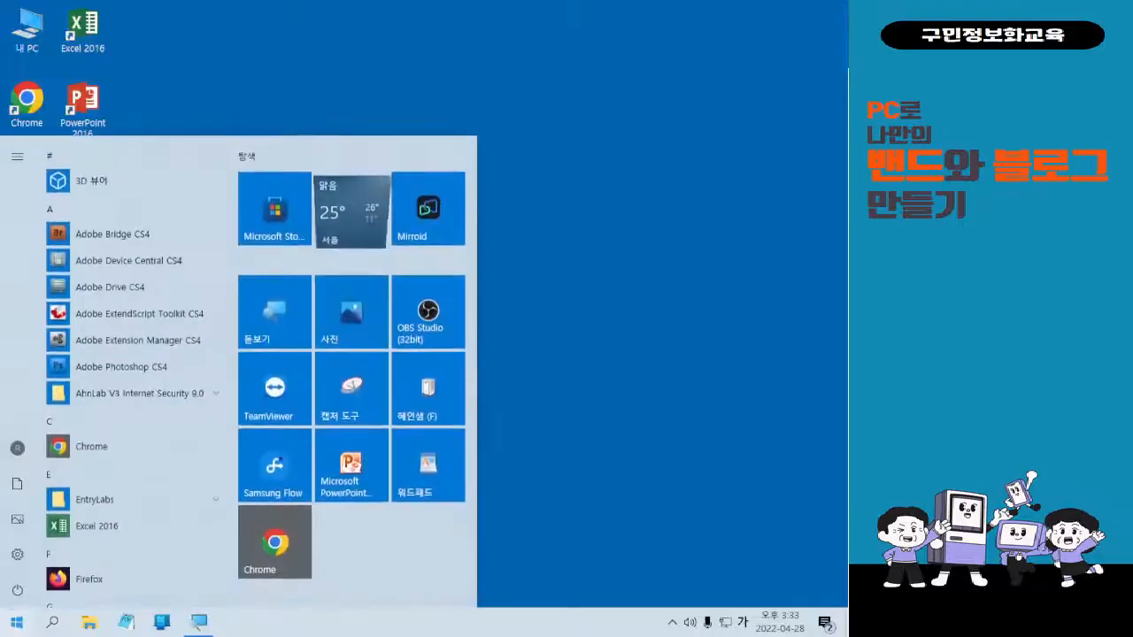
type("TKWC")
key("BackSpace")
key("BackSpace")
key("BackSpace")
key("BackSpace")
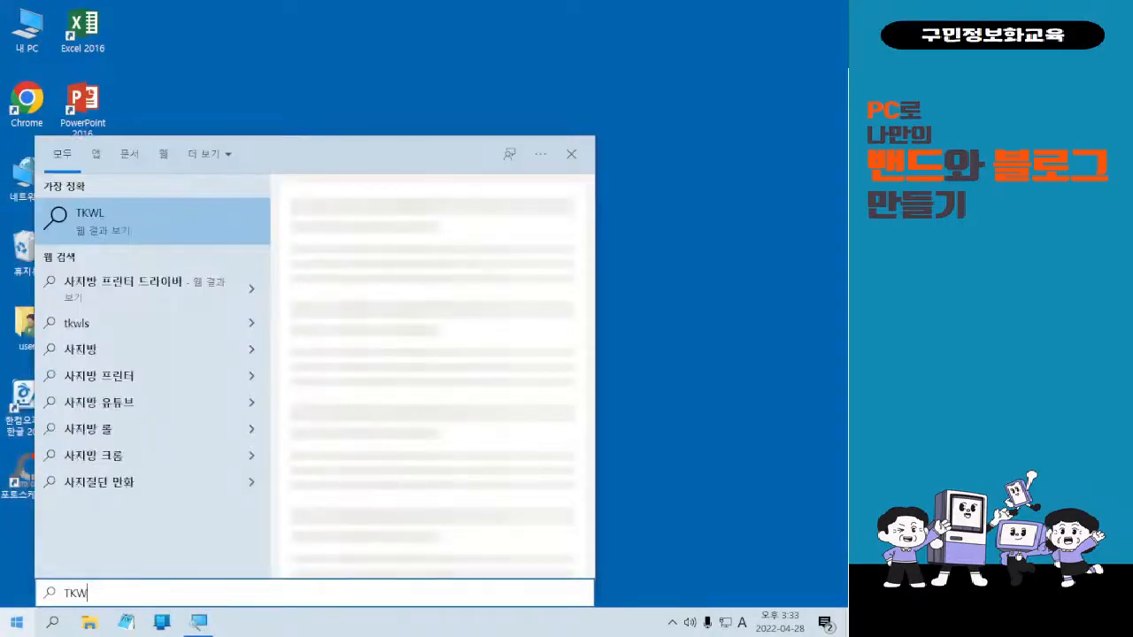
key("Hangul")
type("사진")
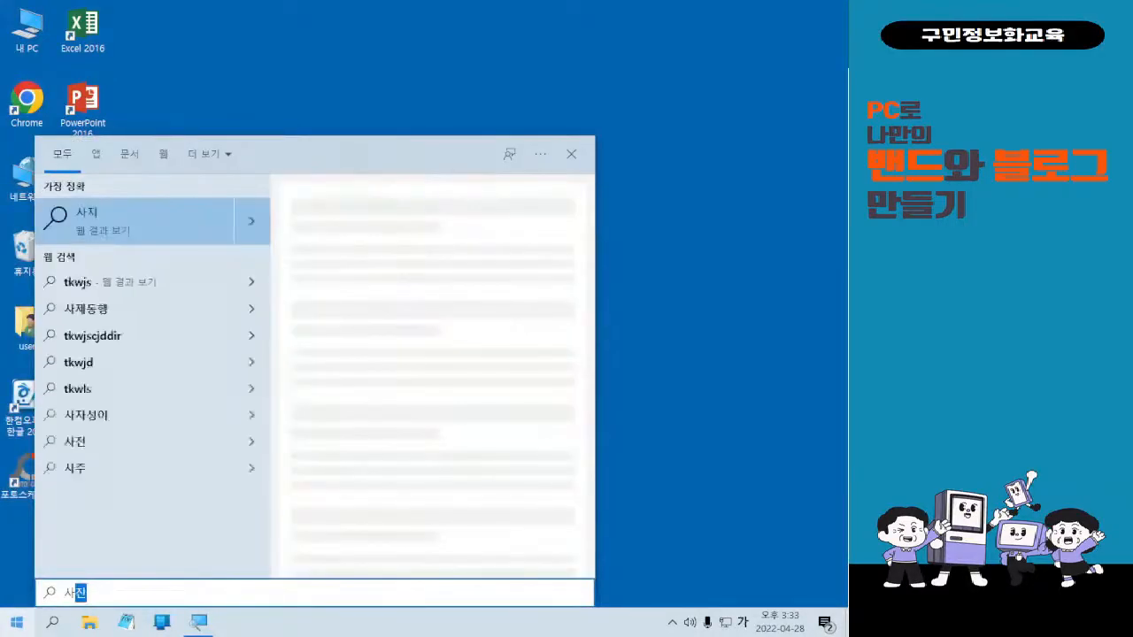
left_click(116, 222)
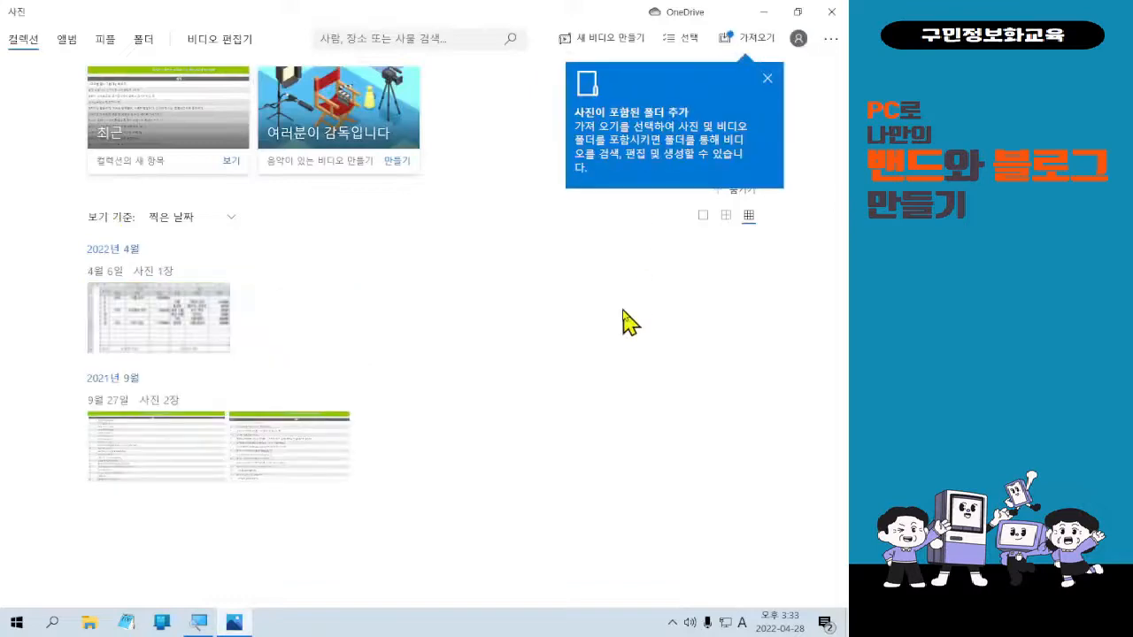
Browse the Photos settings page, return to the collection, then close the Photos window.
left_click(831, 39)
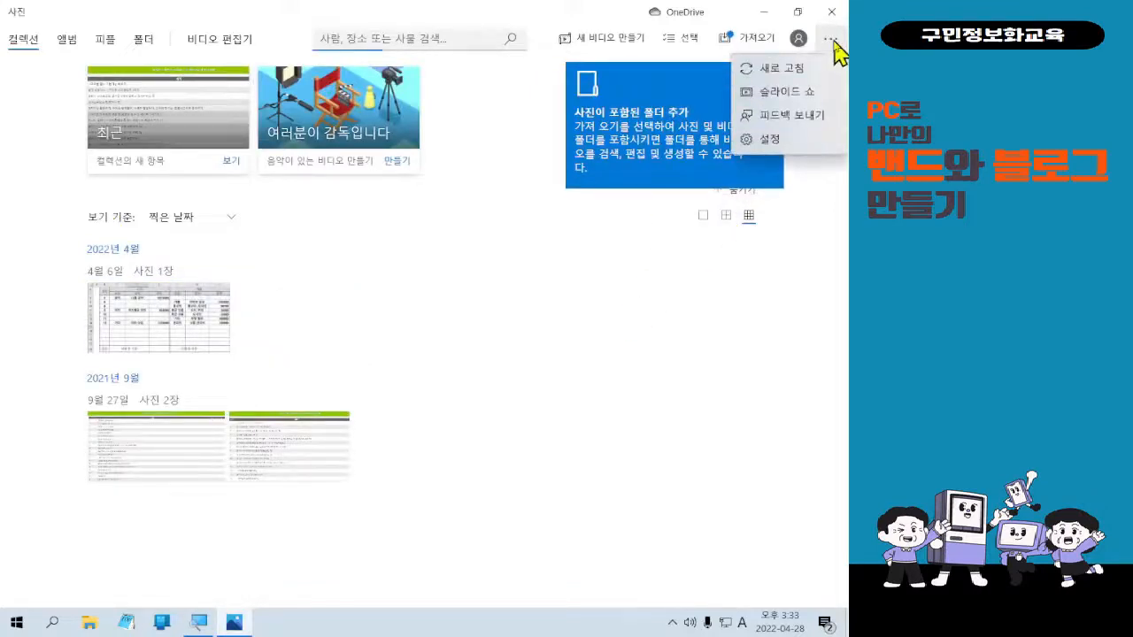
left_click(795, 139)
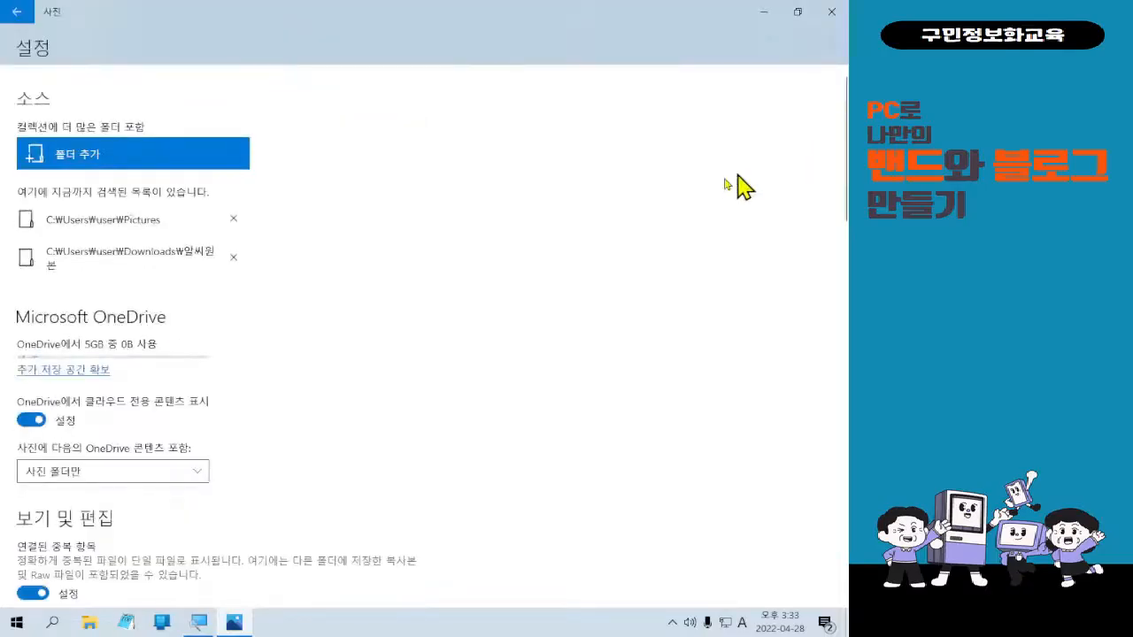
scroll(542, 232, "down", 10)
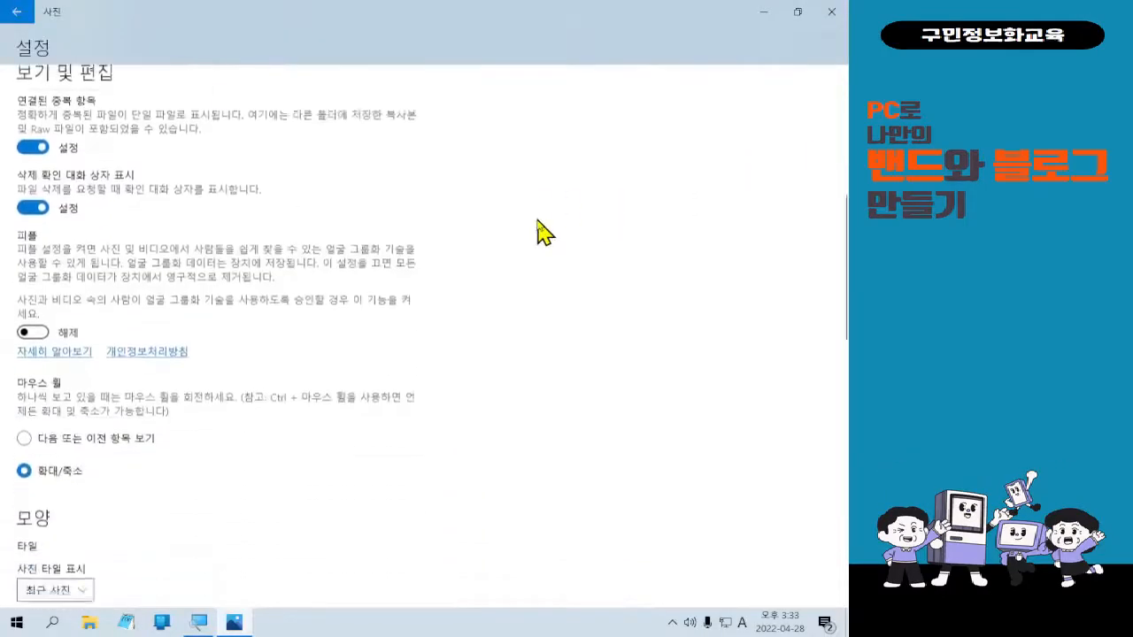
scroll(542, 232, "up", 4)
scroll(541, 232, "up", 6)
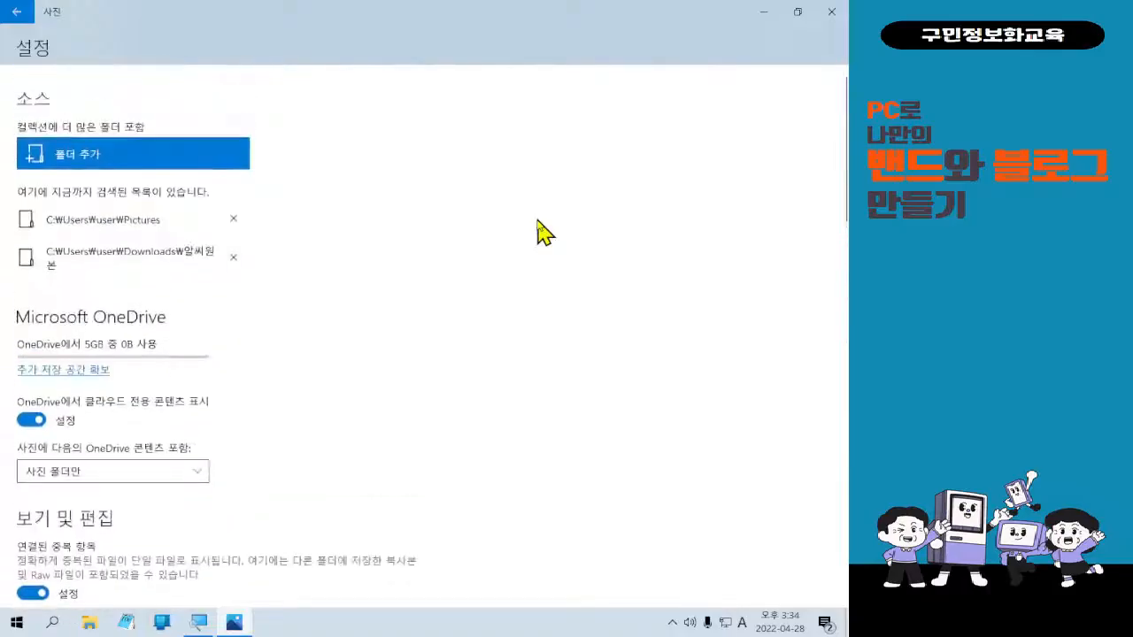
left_click(15, 13)
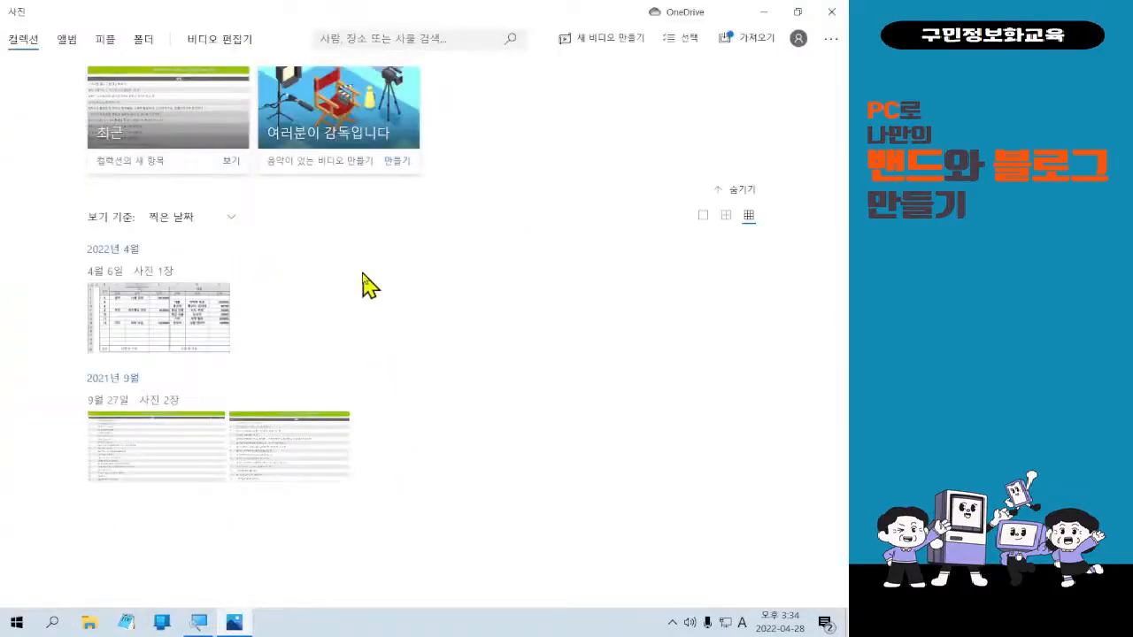
left_click(831, 12)
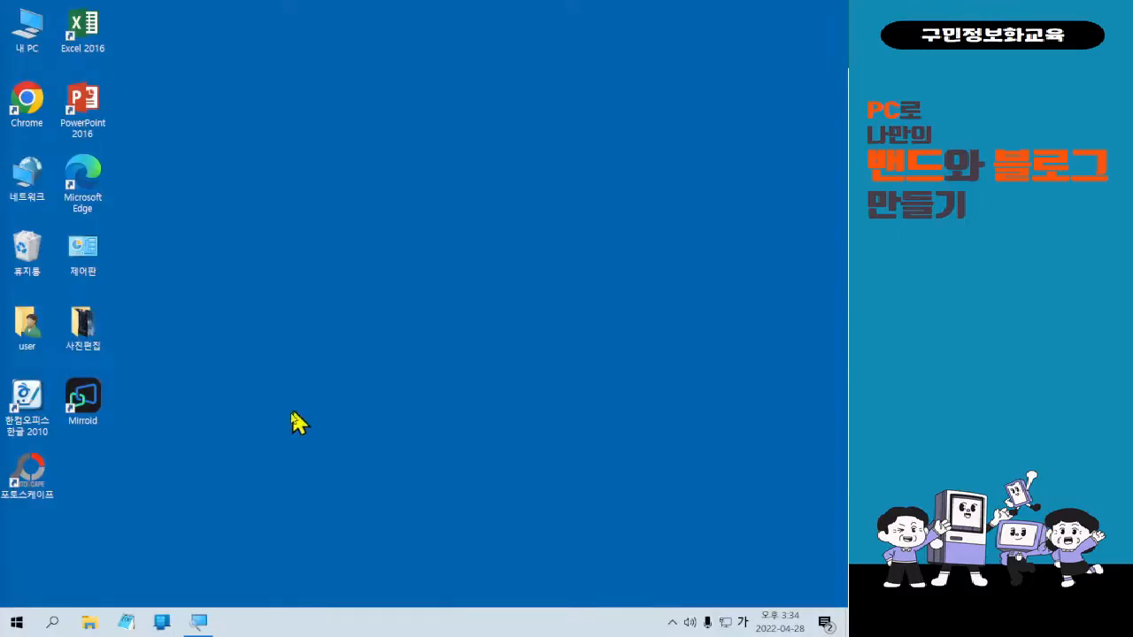
Type STORE into Start search so Microsoft Store appears as the best match.
left_click(29, 629)
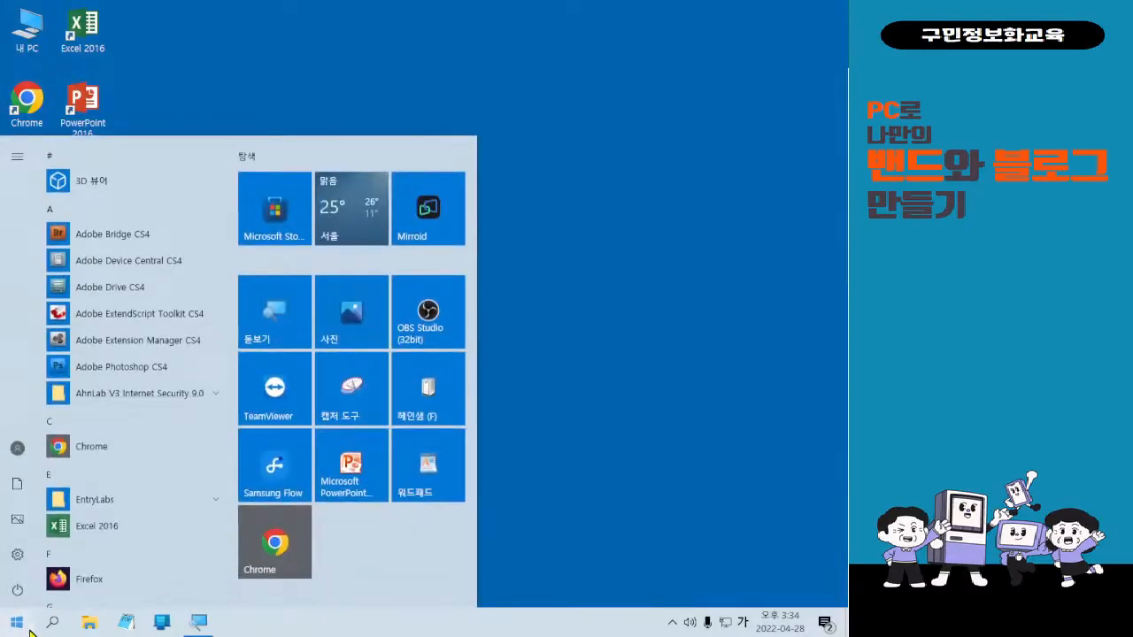
type("STORE")
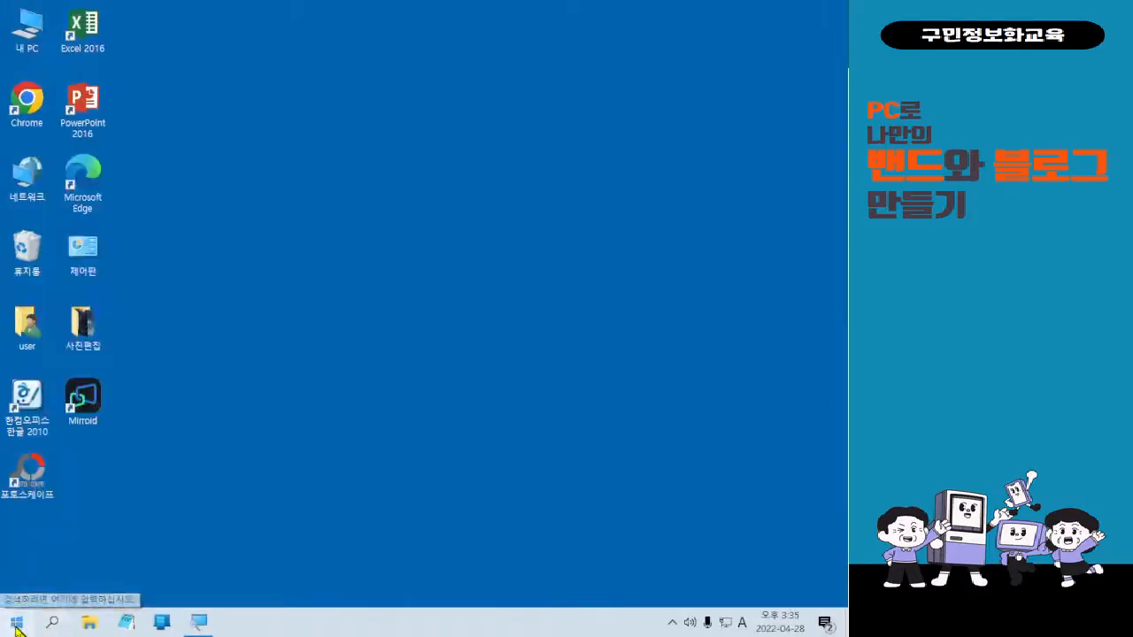
left_click(33, 608)
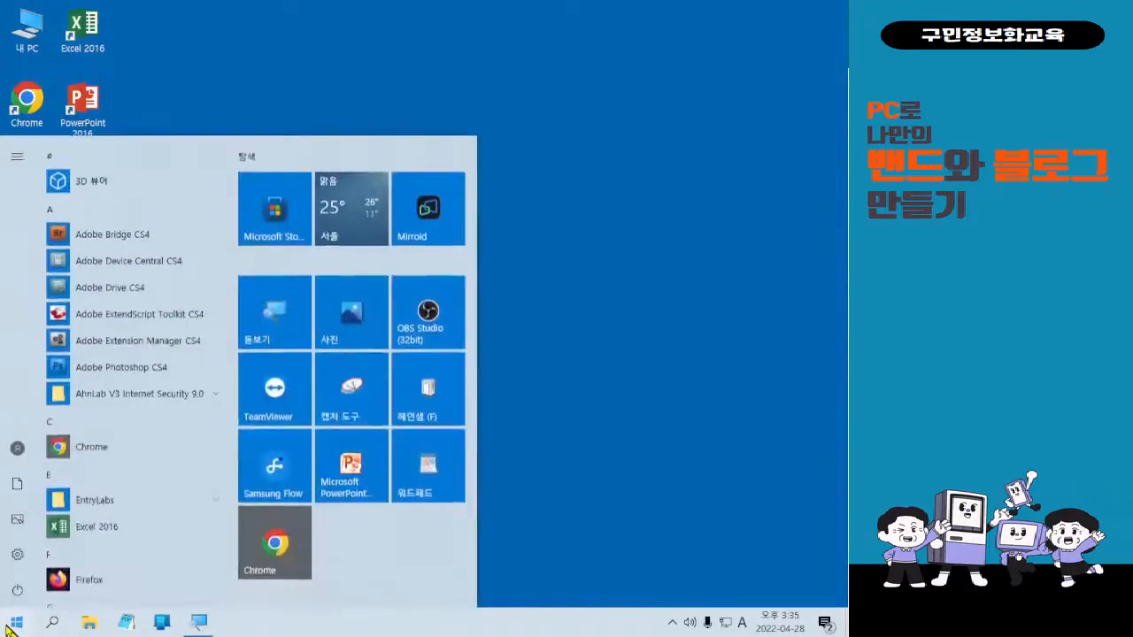
type("STRO")
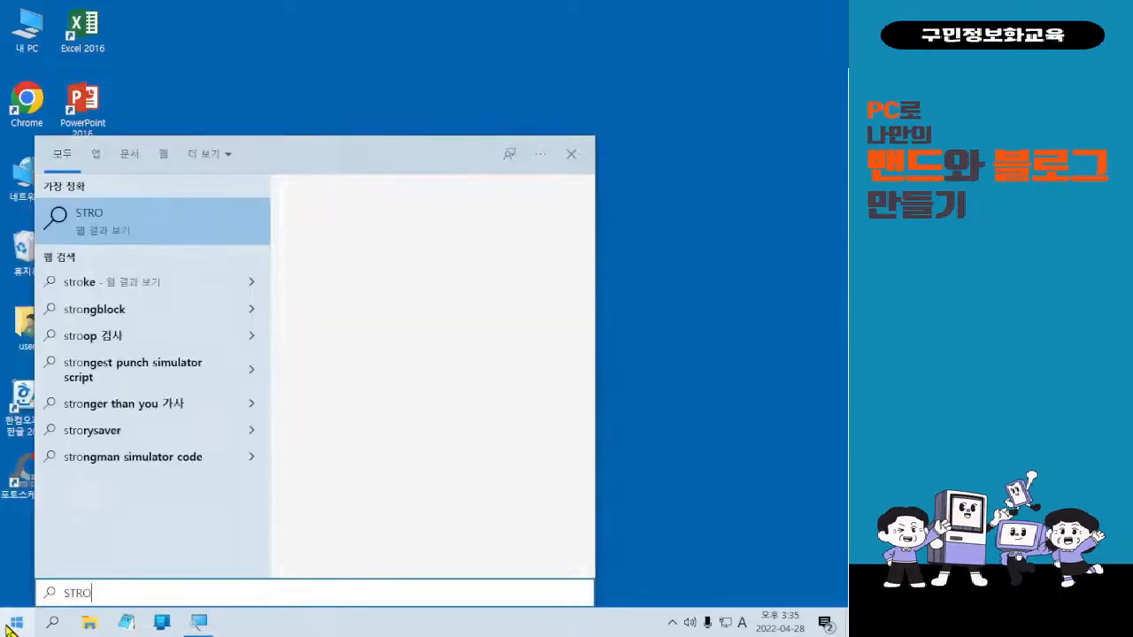
key("BackSpace")
key("BackSpace")
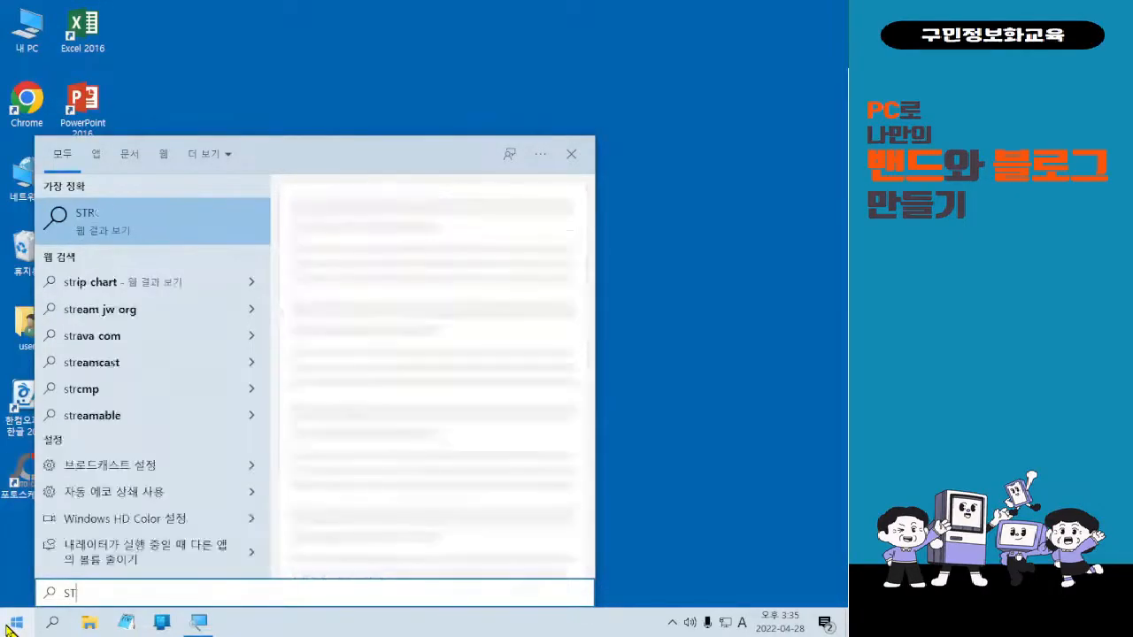
type("ORE")
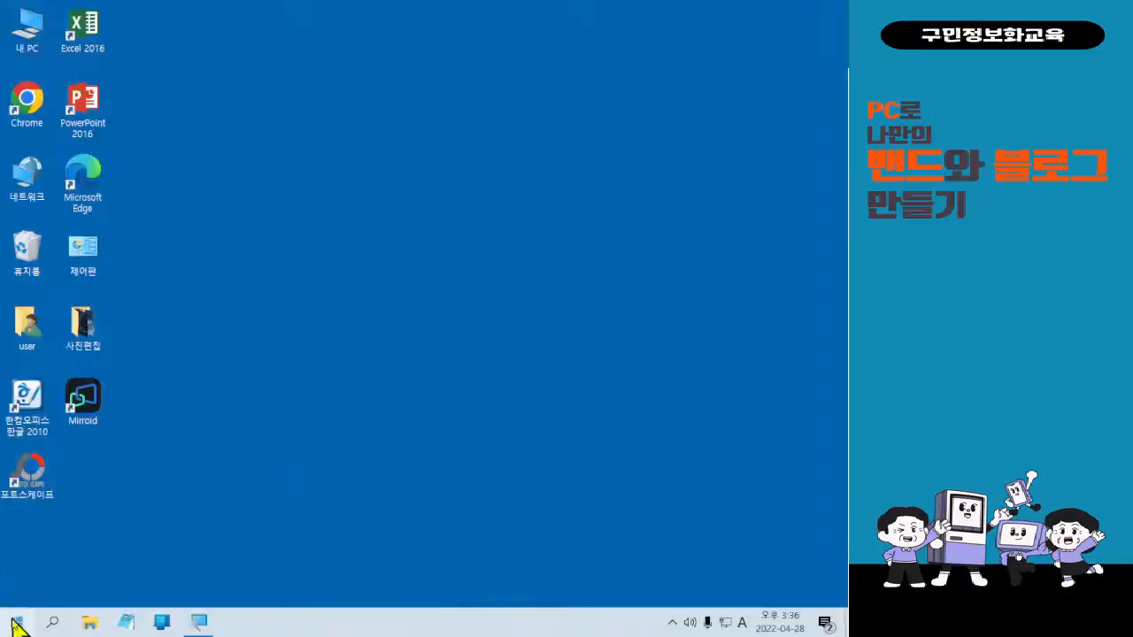
Launch Microsoft Store by searching 'MiCRO' in Start and selecting its result.
left_click(16, 624)
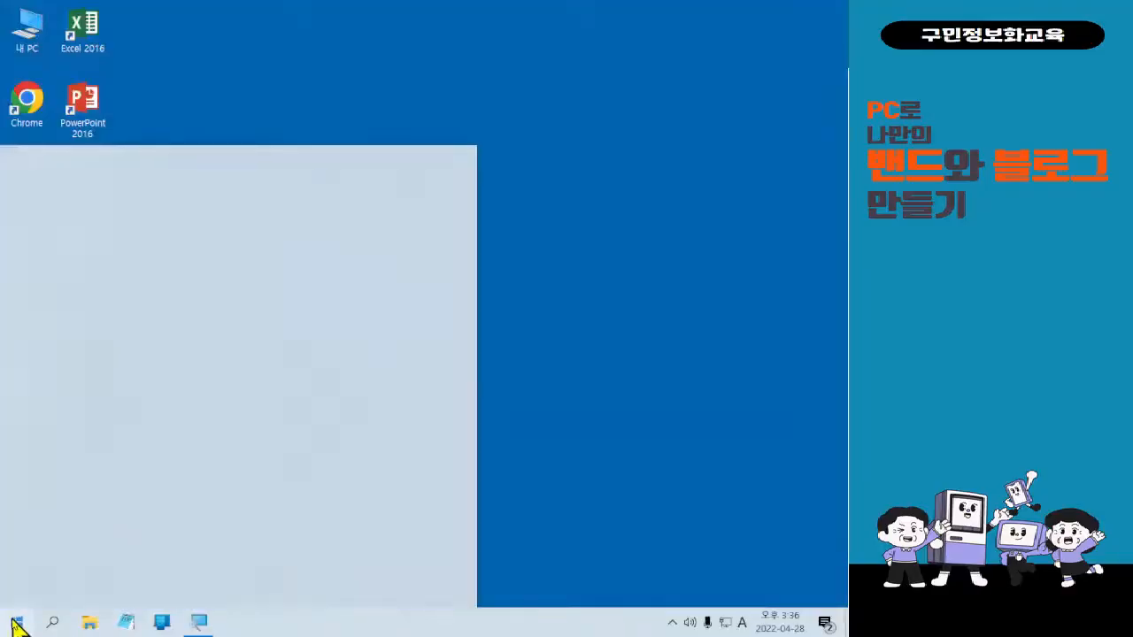
type("MiCRO")
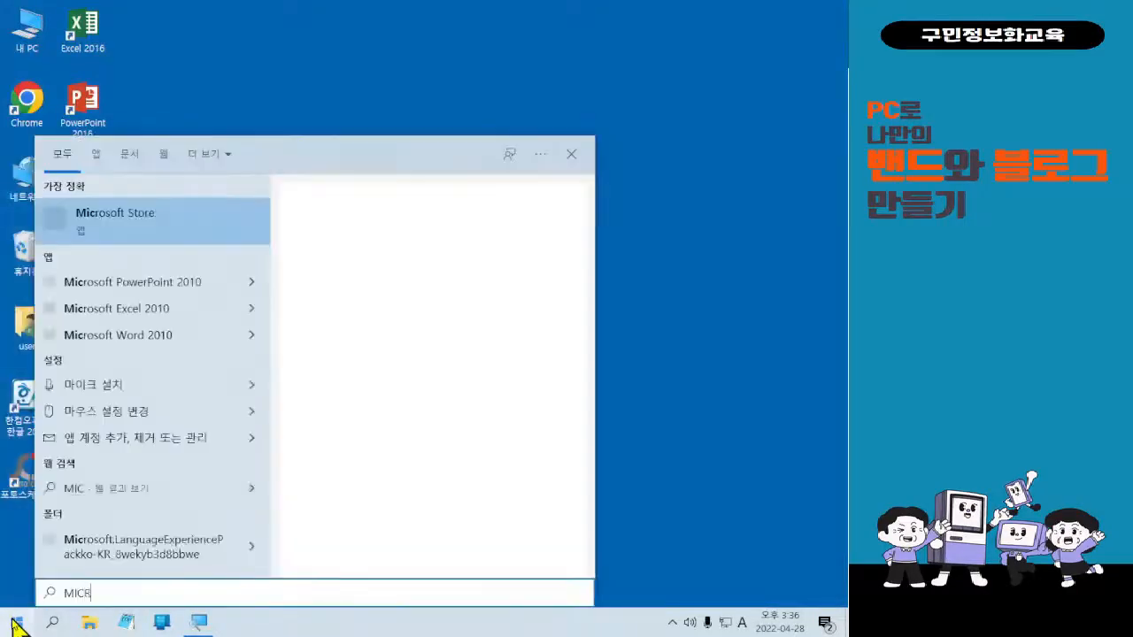
key("Down")
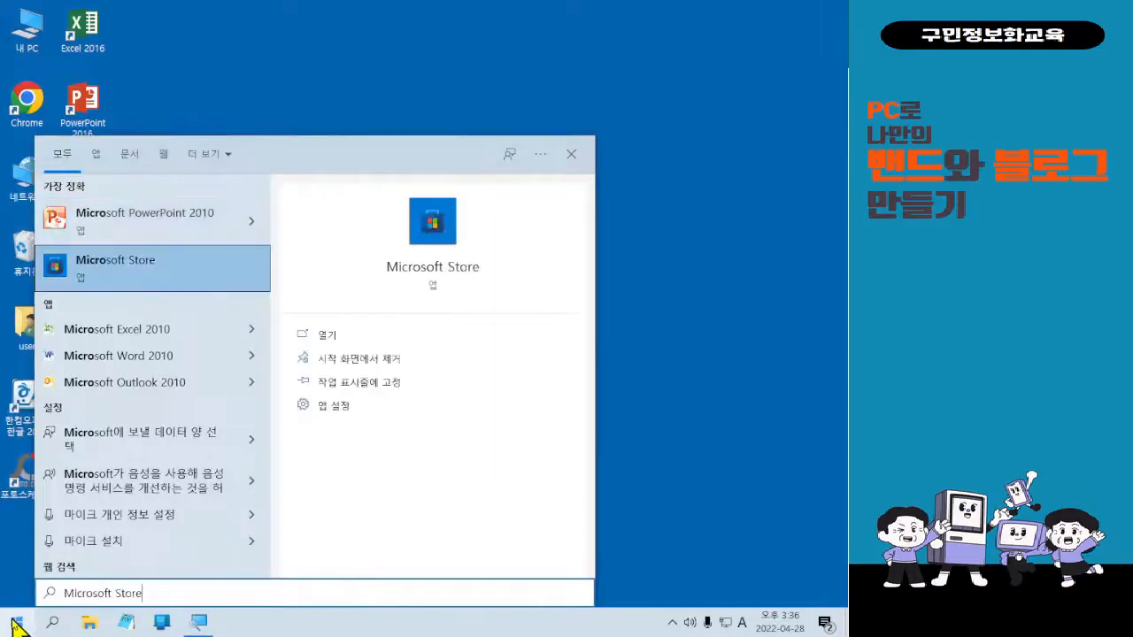
key("Return")
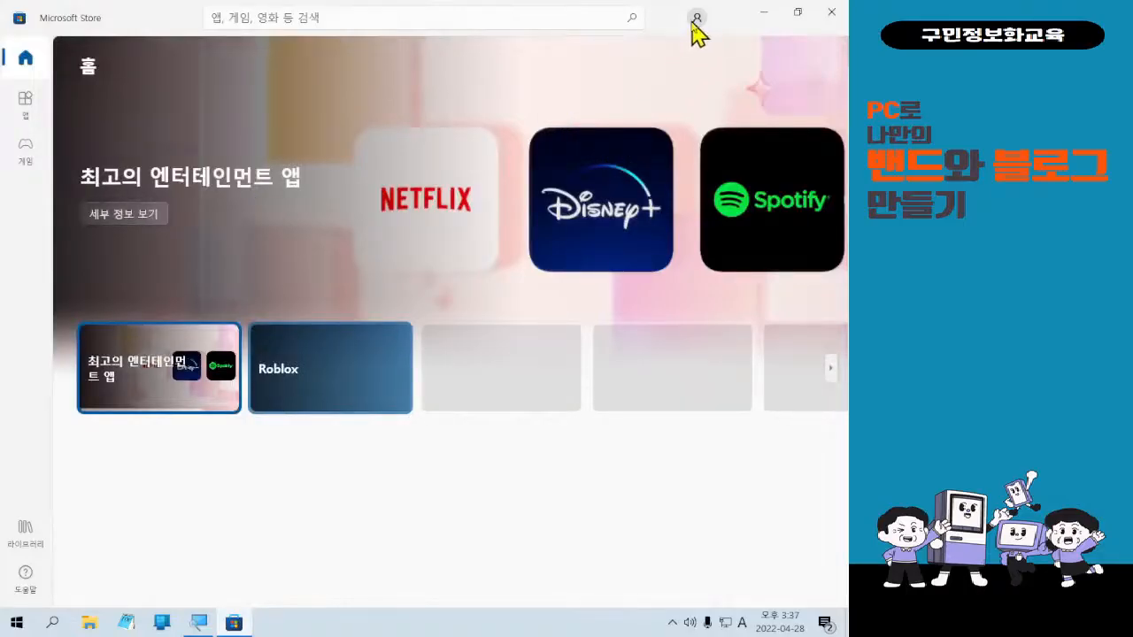
left_click(695, 18)
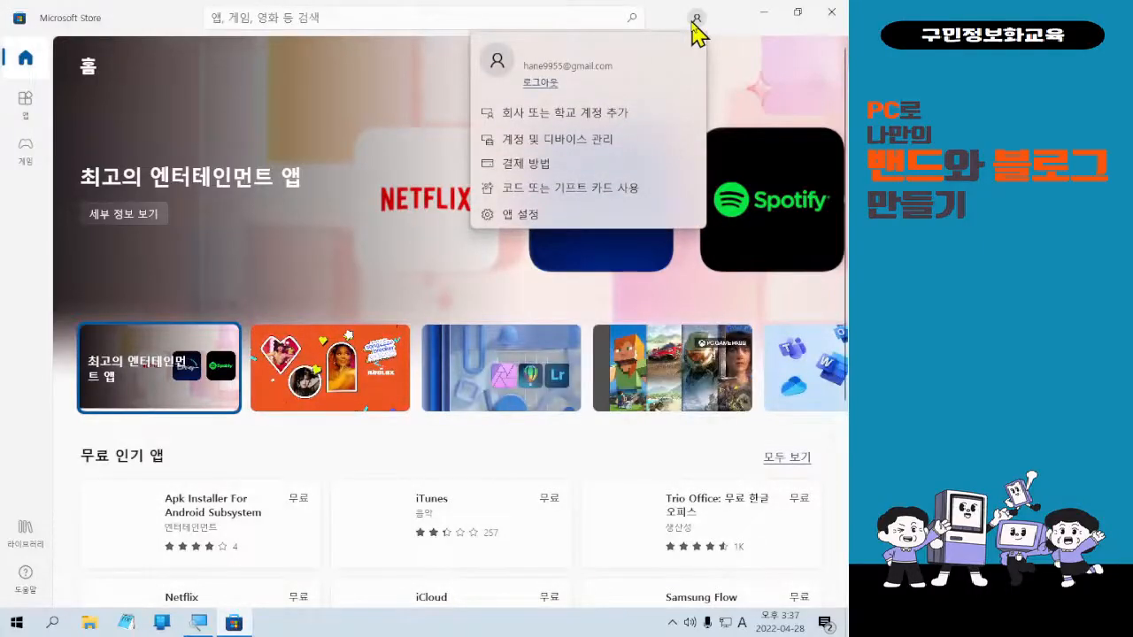
left_click(693, 22)
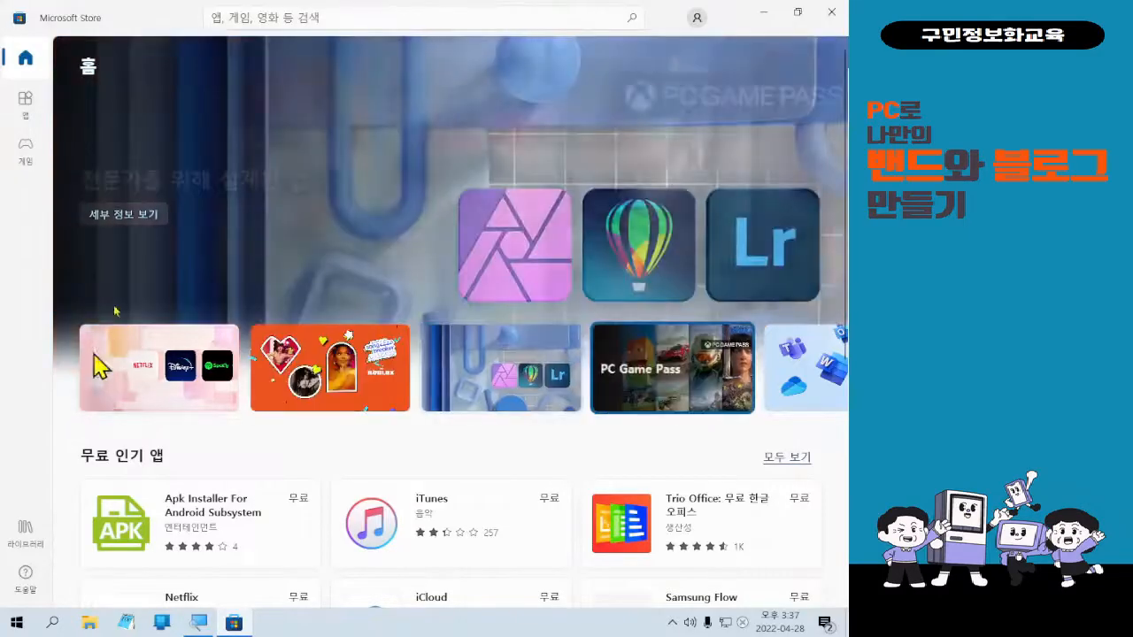
Search the Store for 사진 to list photo apps like PhotoPad and Microsoft 사진.
left_click(309, 24)
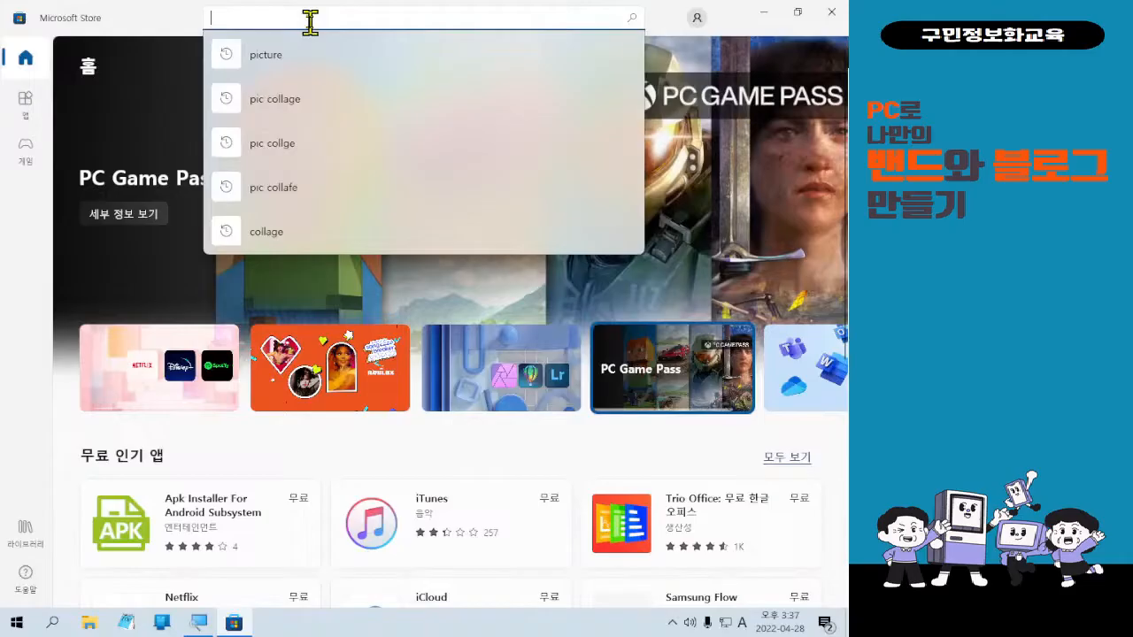
type("사진")
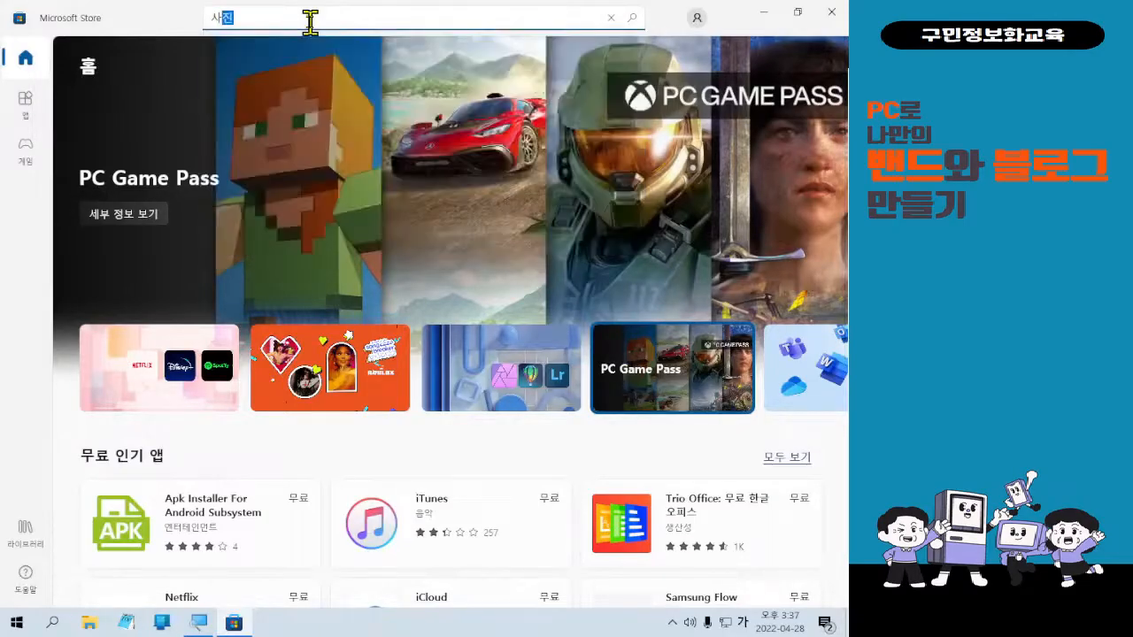
key("Return")
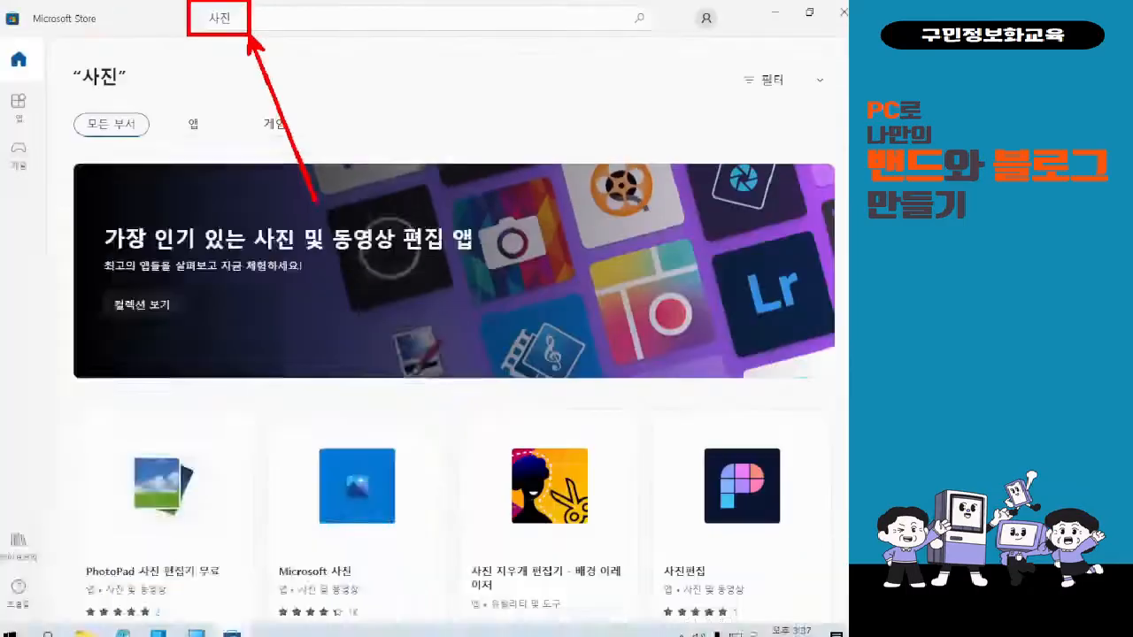
key("super")
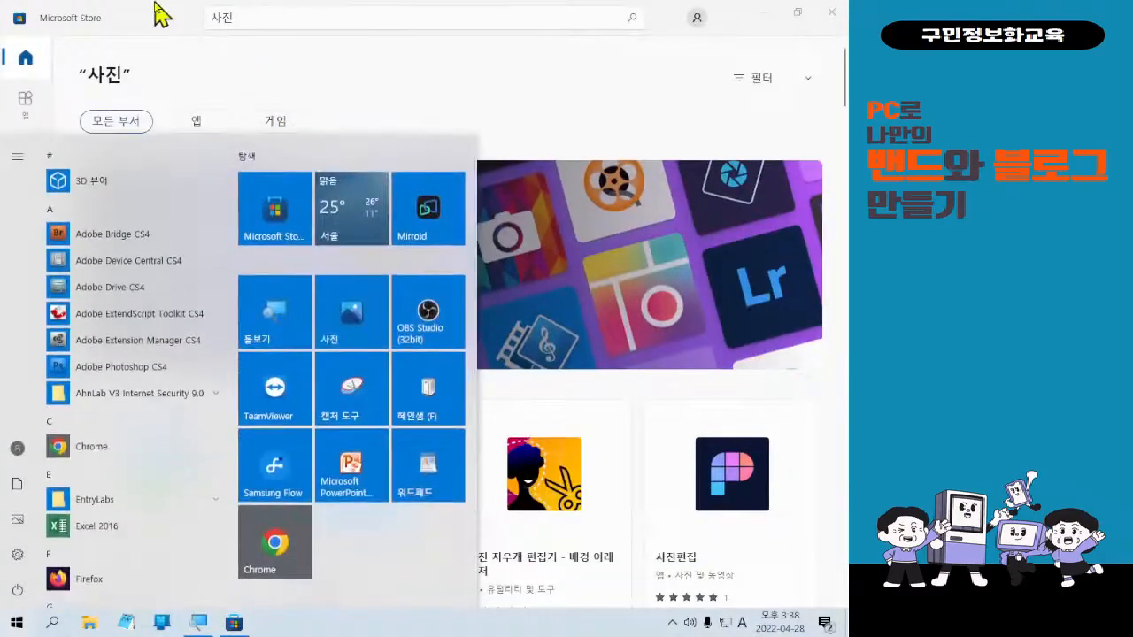
Use the Windows key to dismiss the Start menu over the Store's 사진 results.
key("super")
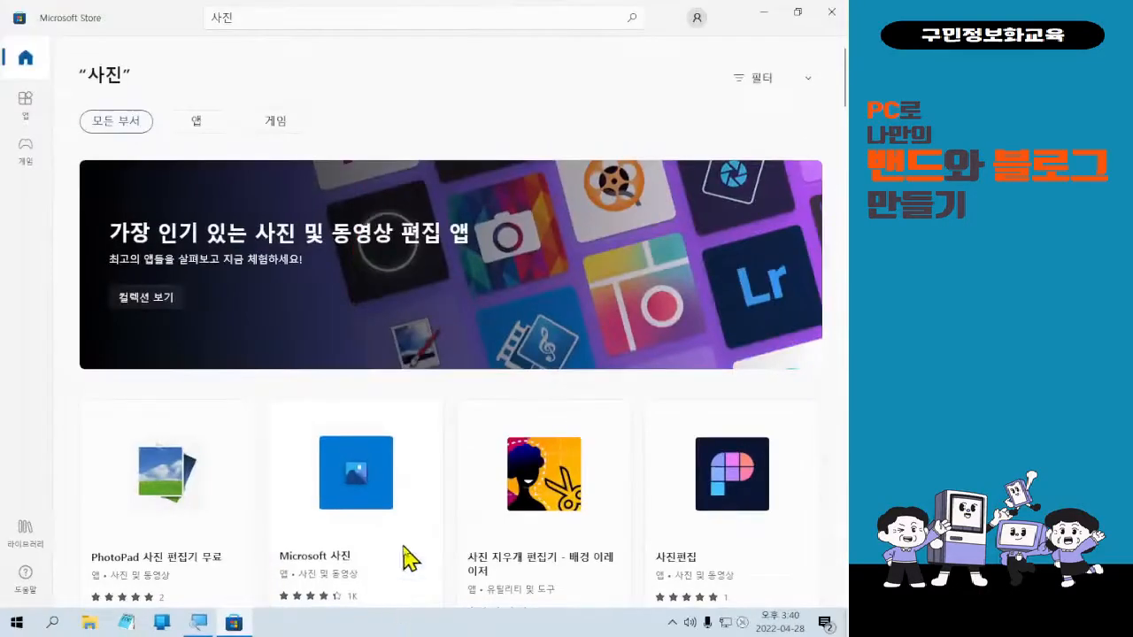
Open the Microsoft 사진 listing and scroll through its 4.3-star rating, screenshots and reviews.
left_click(404, 547)
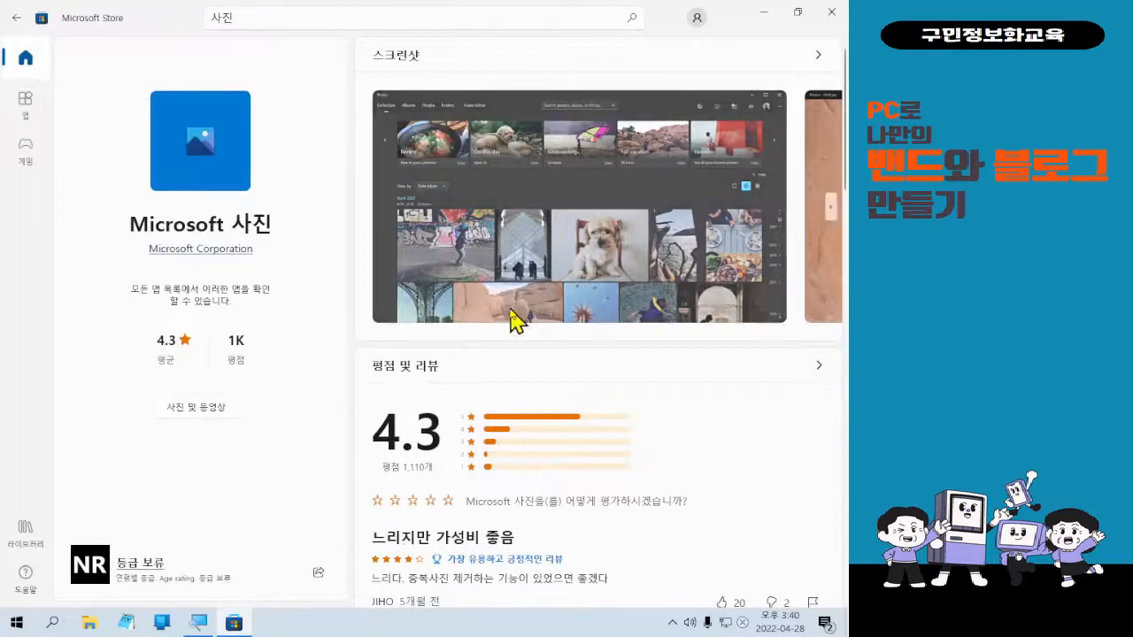
scroll(518, 323, "down", 10)
scroll(527, 343, "down", 8)
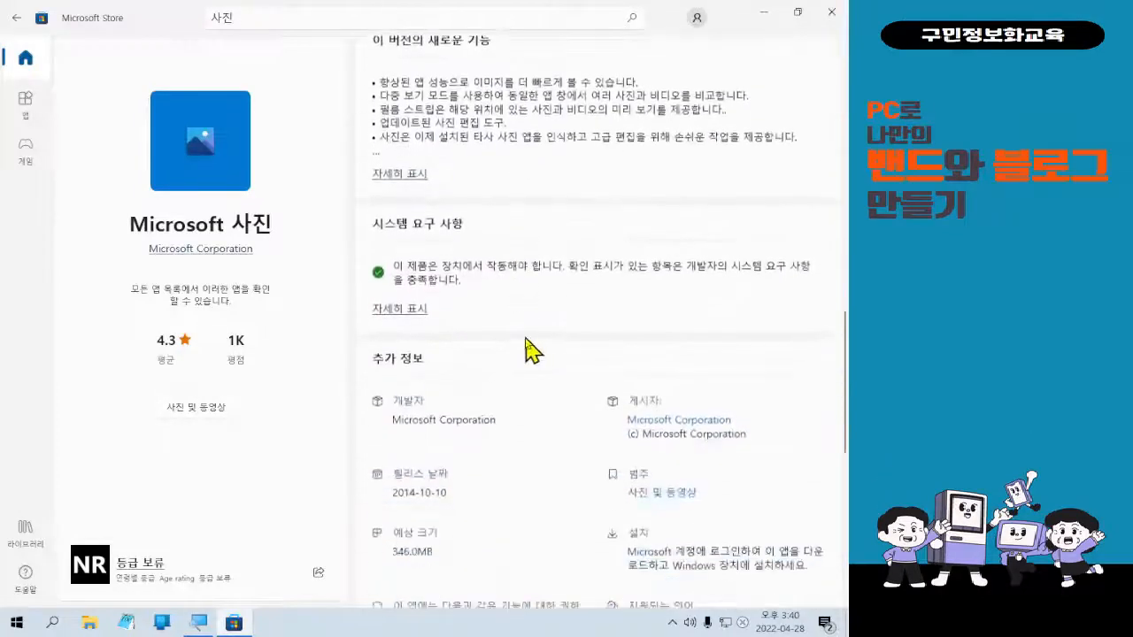
scroll(561, 413, "up", 15)
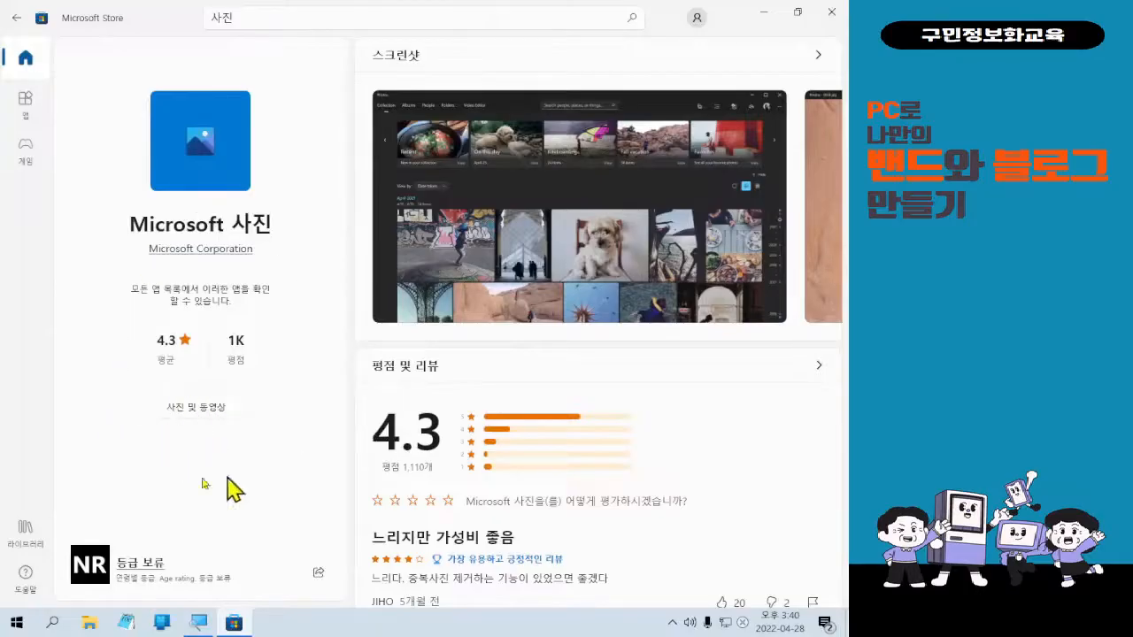
Peek at the PhotoPad 사진 편집기 무료 listing, then return to the 사진 results.
left_click(17, 21)
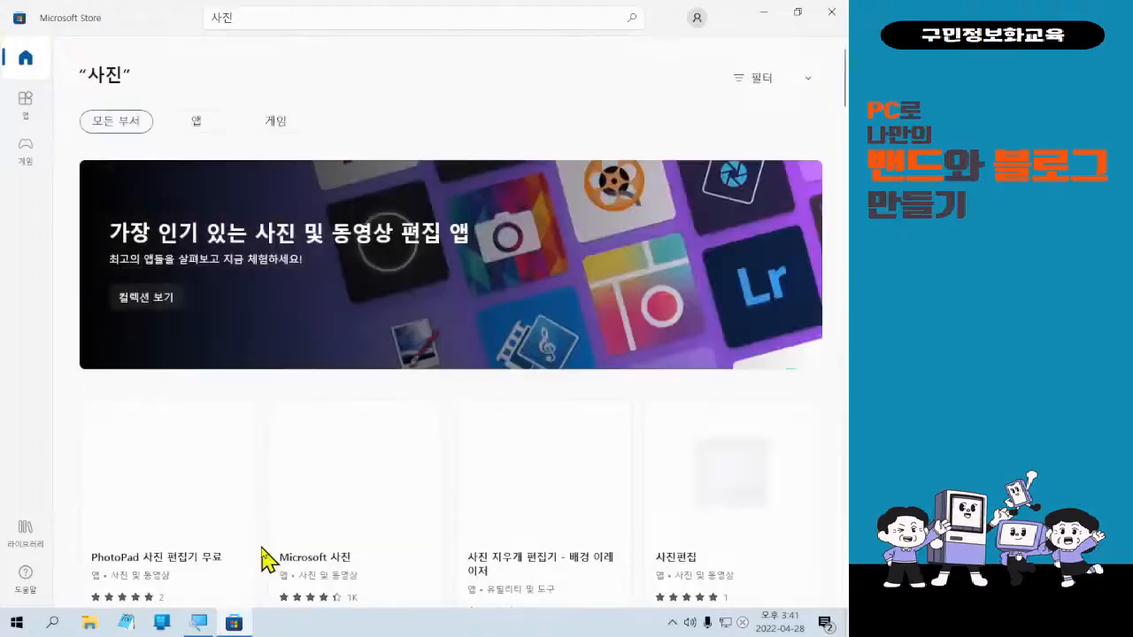
left_click(191, 520)
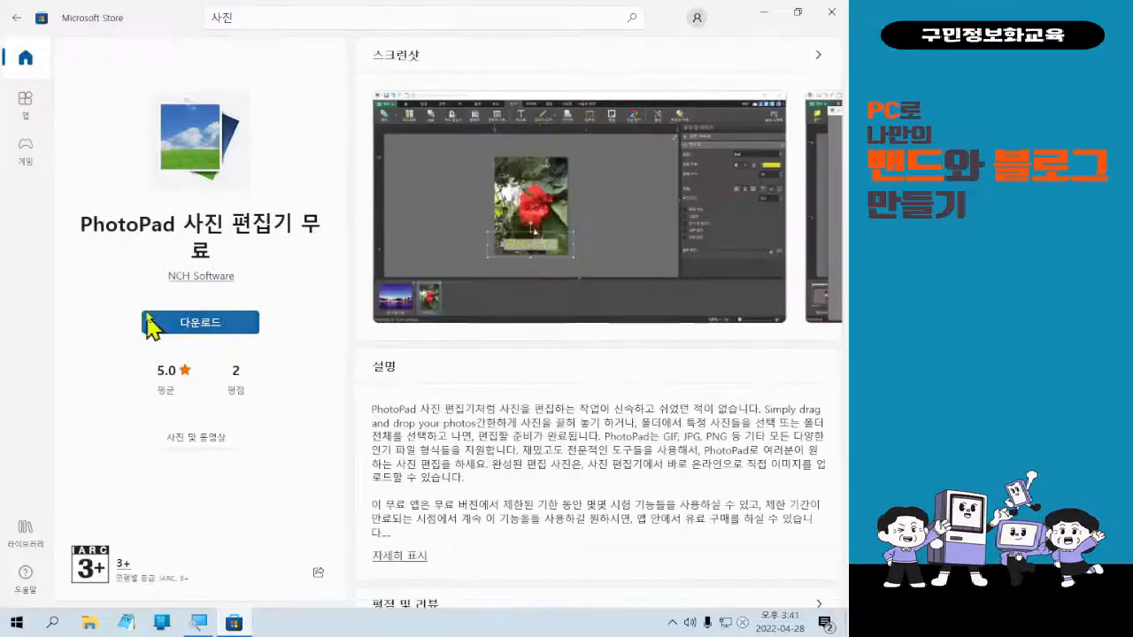
left_click(10, 21)
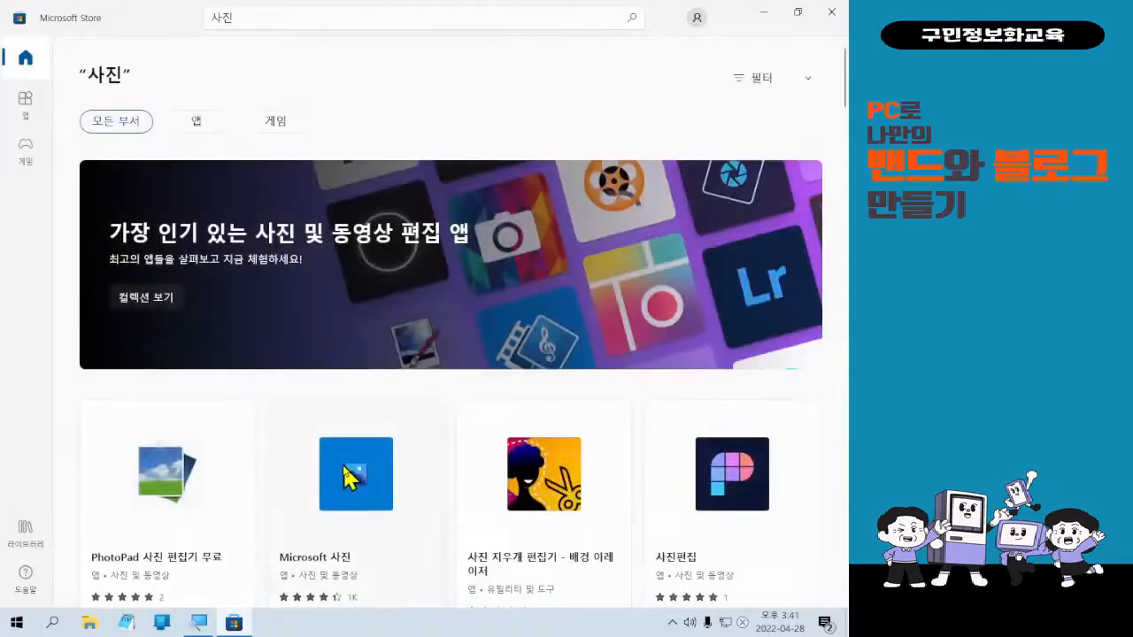
Reopen Microsoft 사진's page and scroll down to its new features and system requirements.
left_click(343, 475)
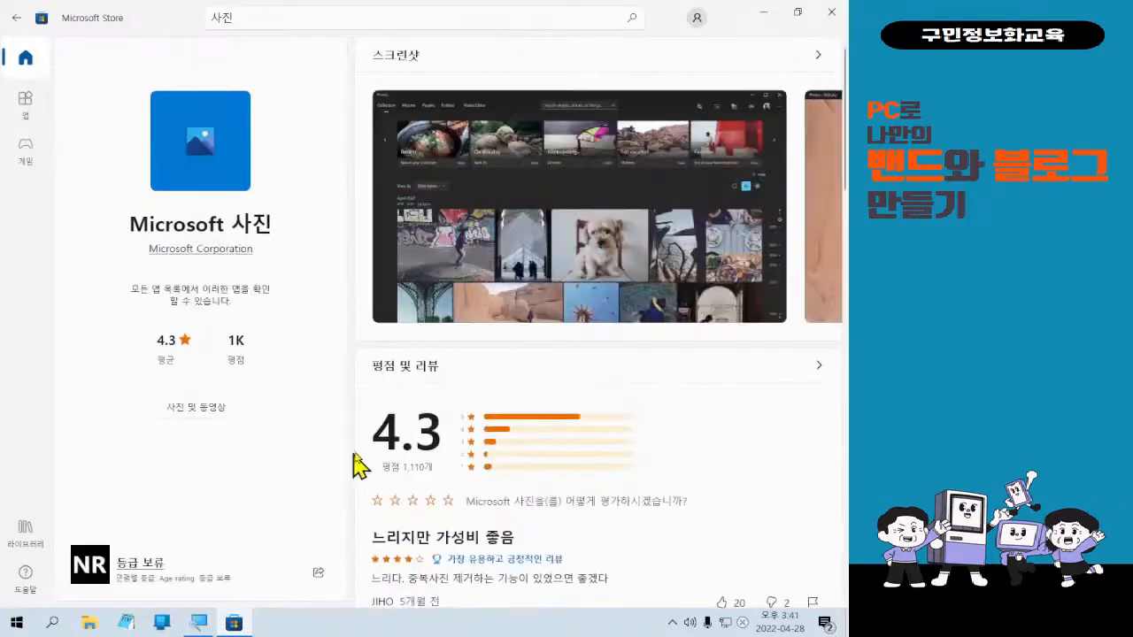
scroll(366, 456, "down", 3)
scroll(366, 457, "down", 10)
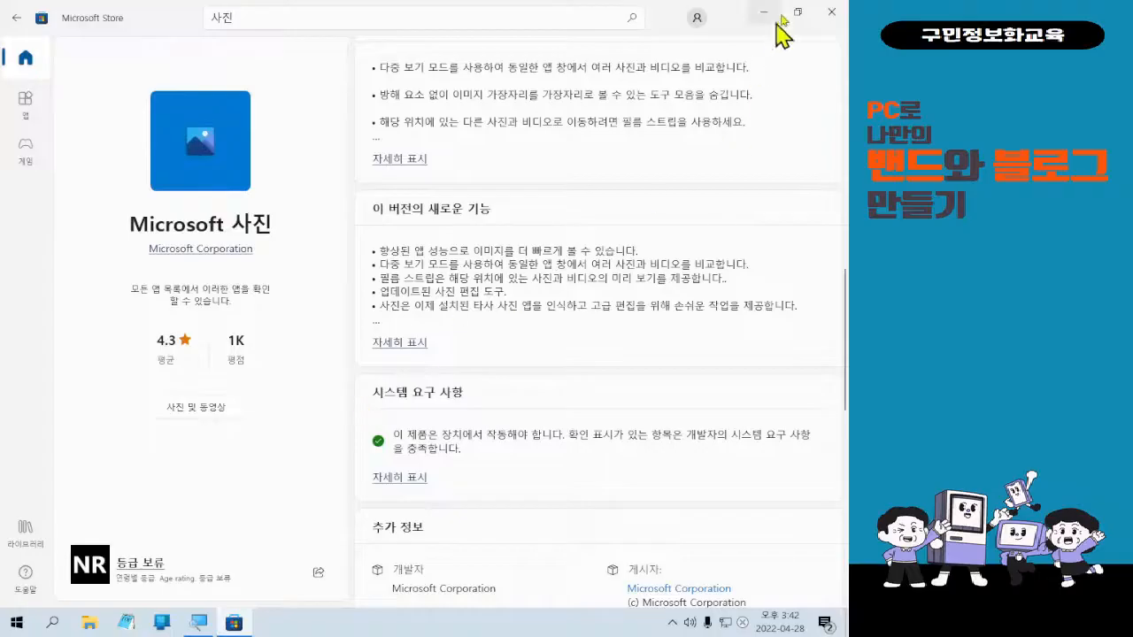
left_click(836, 13)
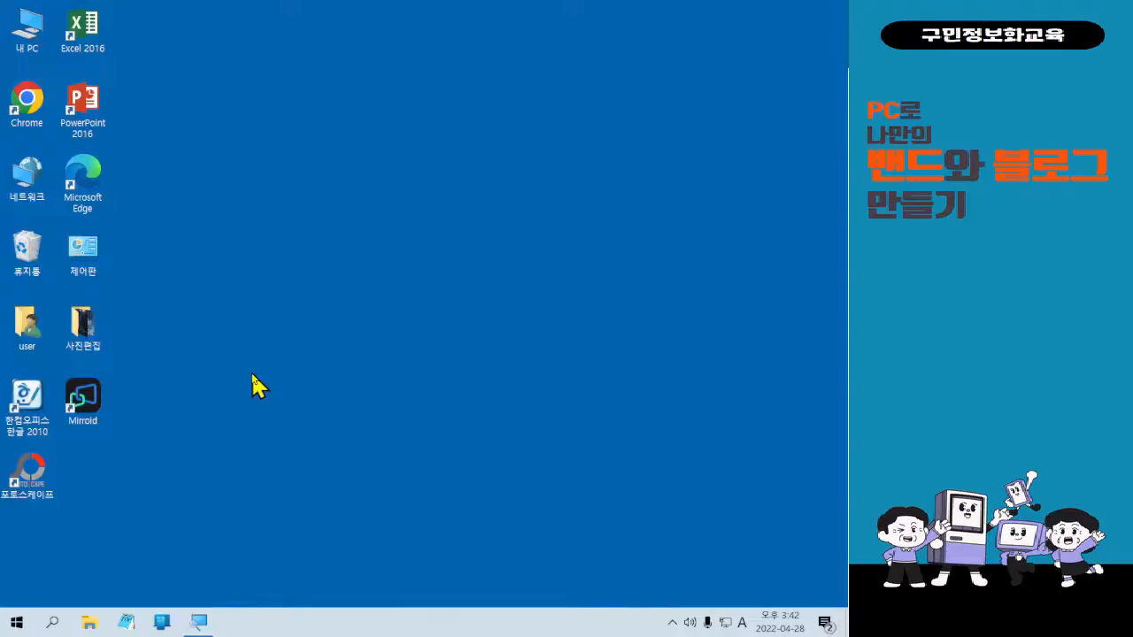
key("Hangul")
key("Hangul")
left_click(412, 263)
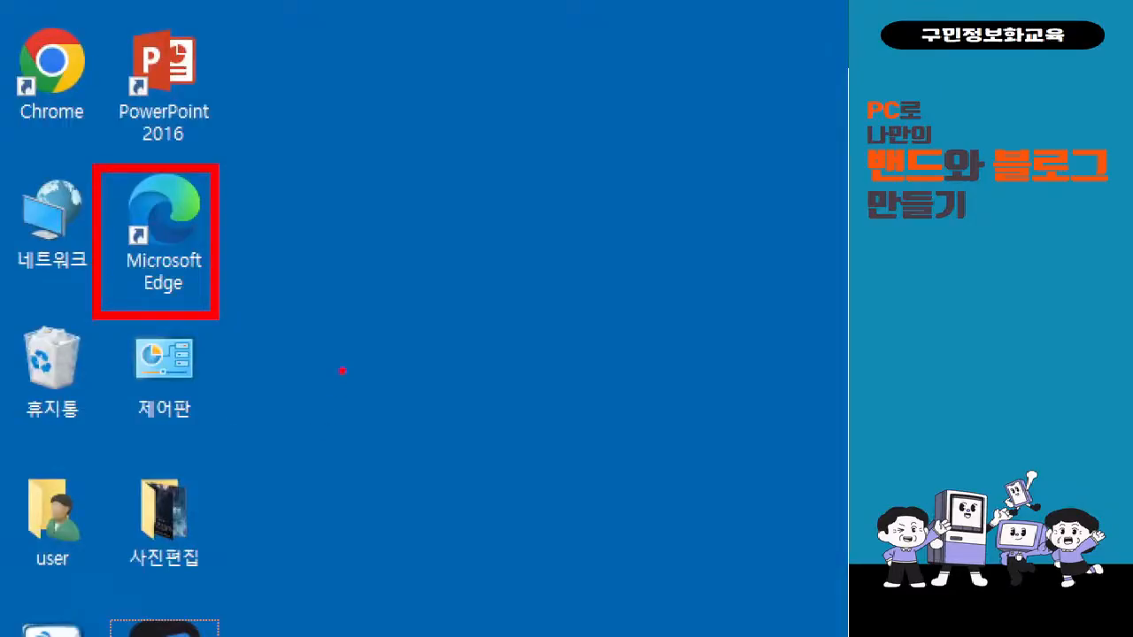
Launch Edge and enter PEXELS in Naver's search box.
double_click(182, 232)
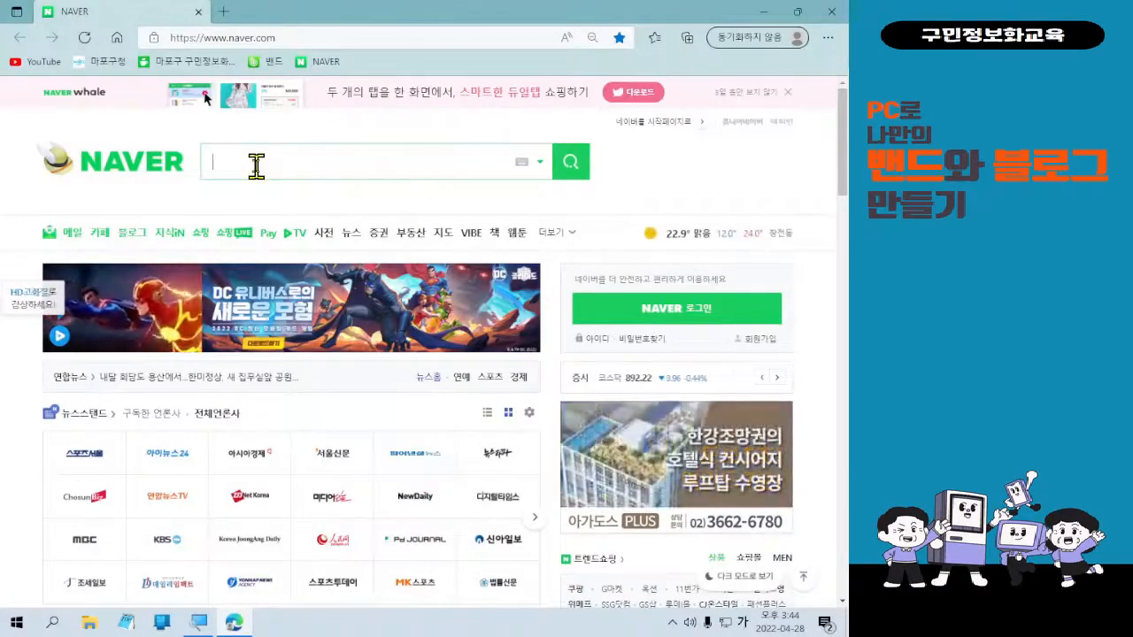
key("Hangul")
type("ㅔ")
key("BackSpace")
key("Hangul")
type("PE")
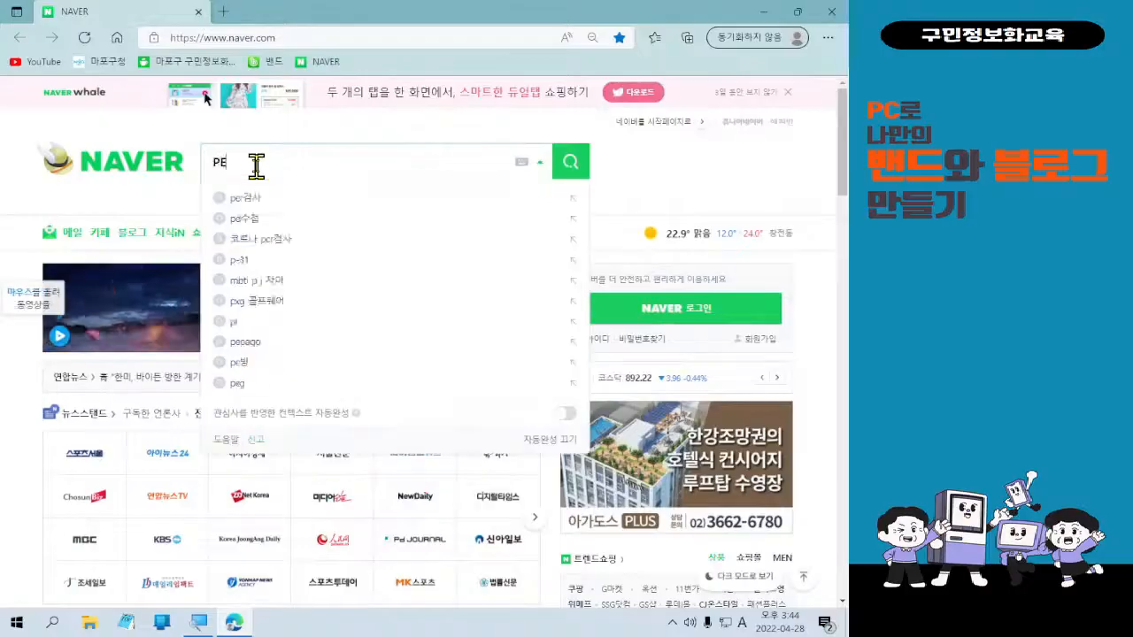
type("XELS")
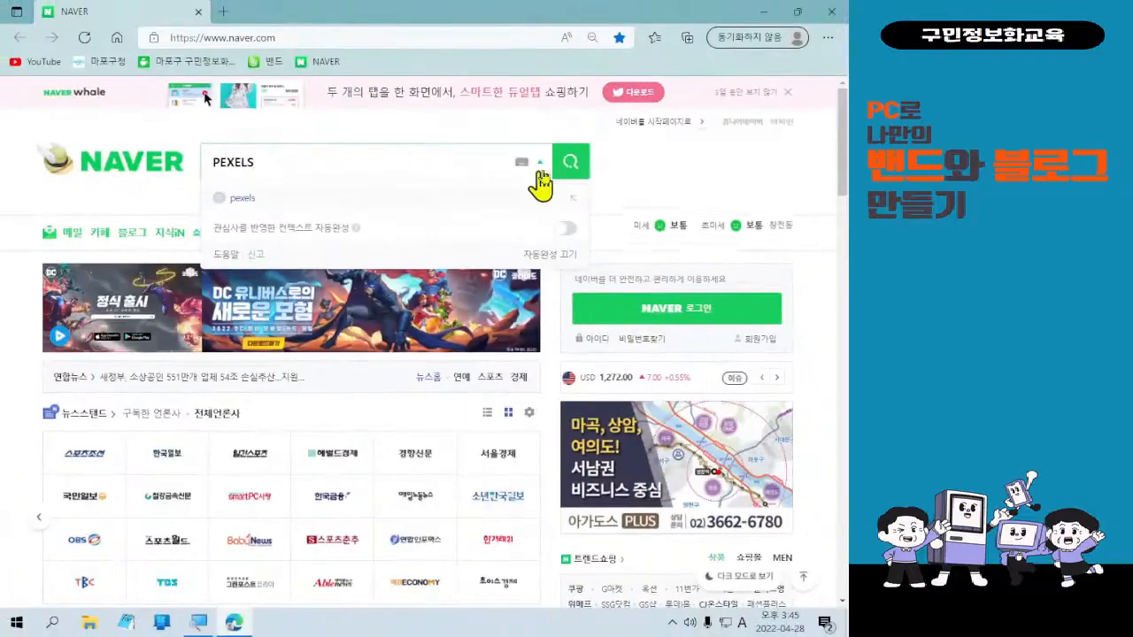
Run the Naver search for PEXELS and glance over the results.
left_click(789, 166)
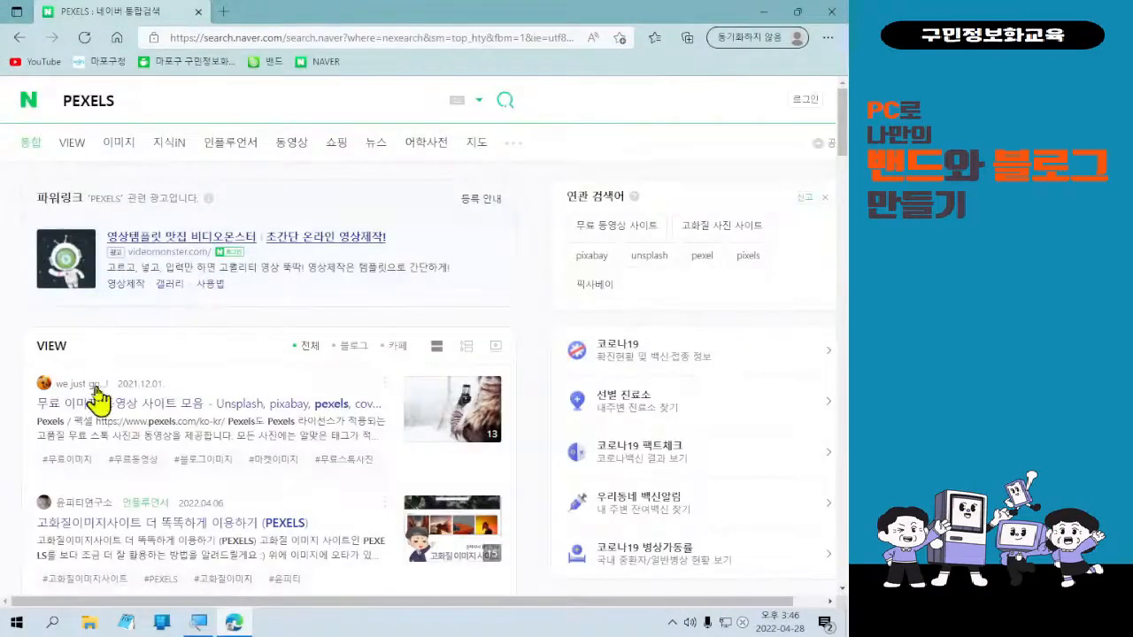
scroll(97, 425, "down", 10)
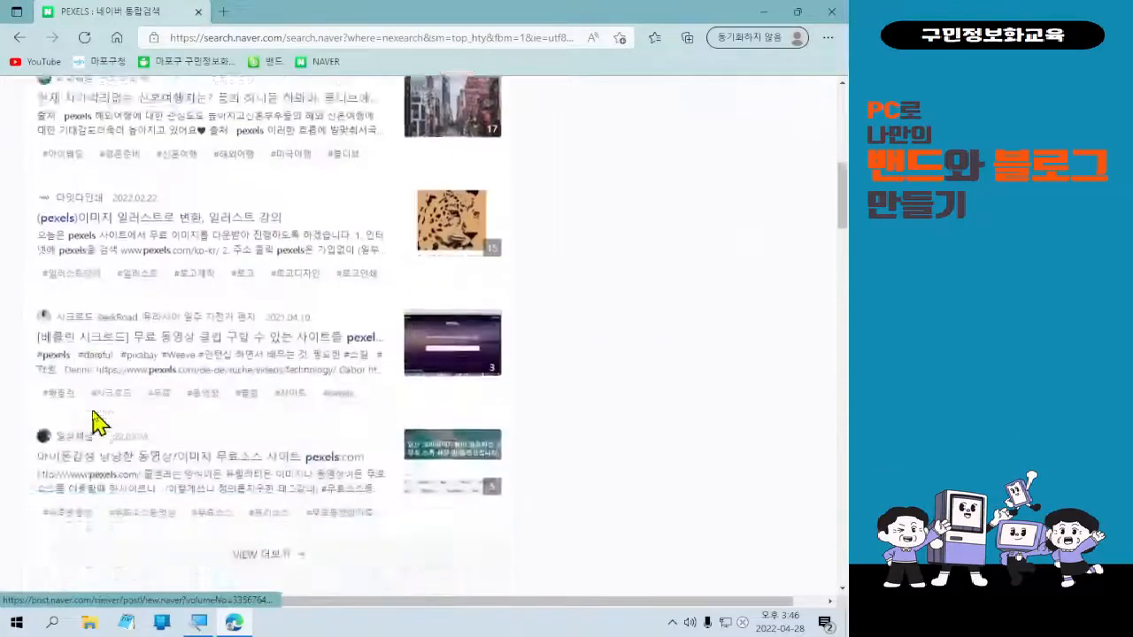
scroll(9, 326, "up", 5)
scroll(112, 147, "up", 5)
Replace the query with 'pexels' and search again.
left_click(152, 100)
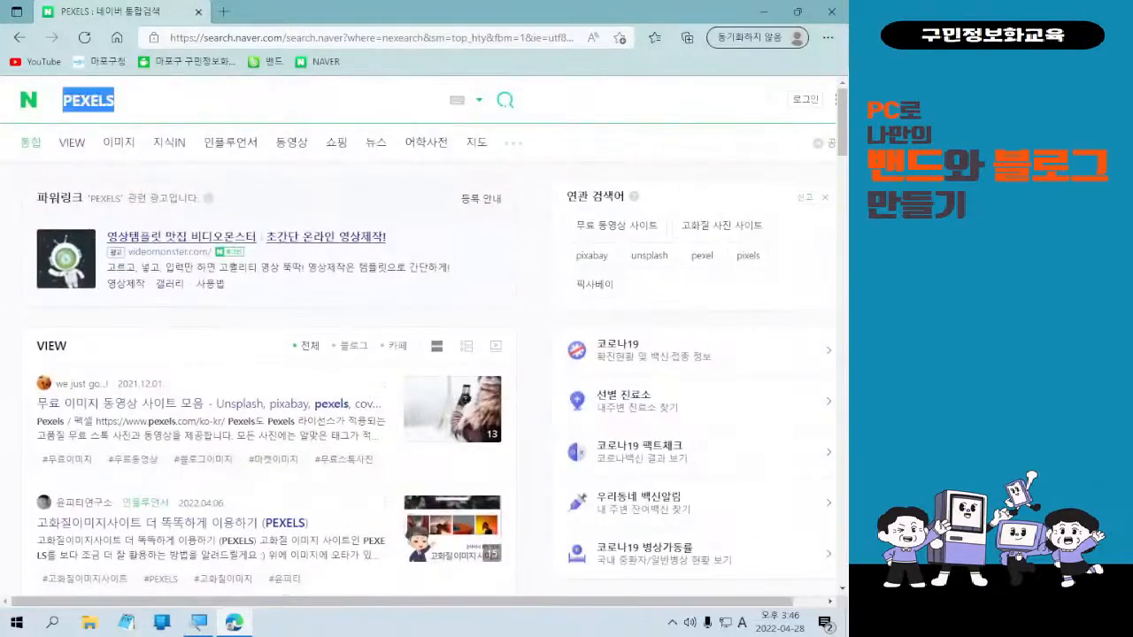
key("Hangul")
type("ㄷ")
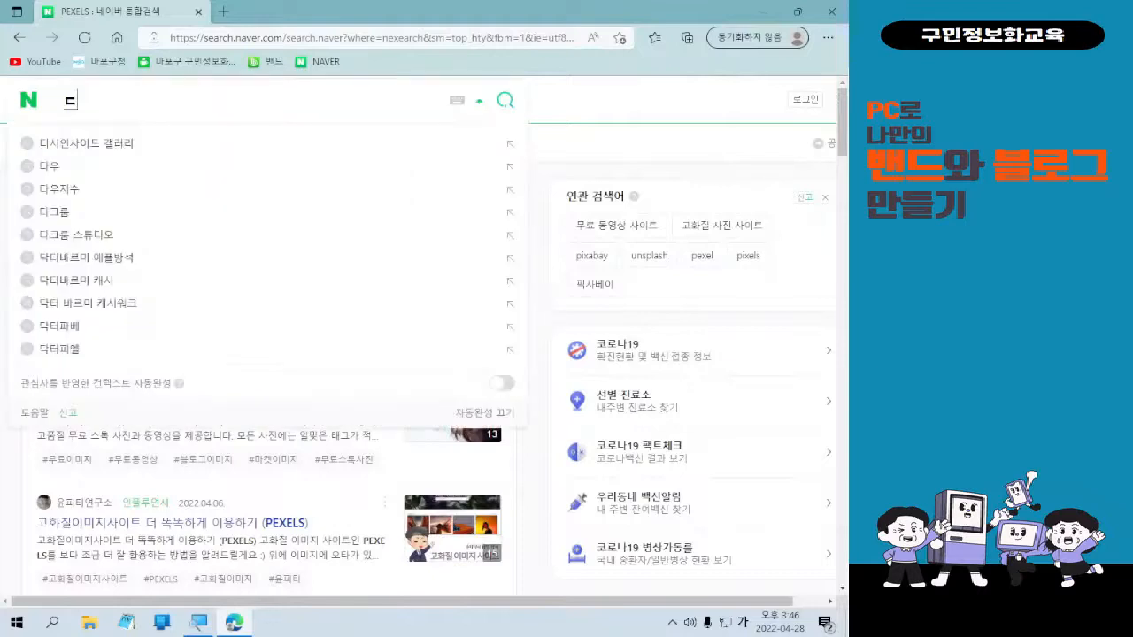
key("BackSpace")
key("Hangul")
type("pec")
key("BackSpace")
type("xels")
key("Return")
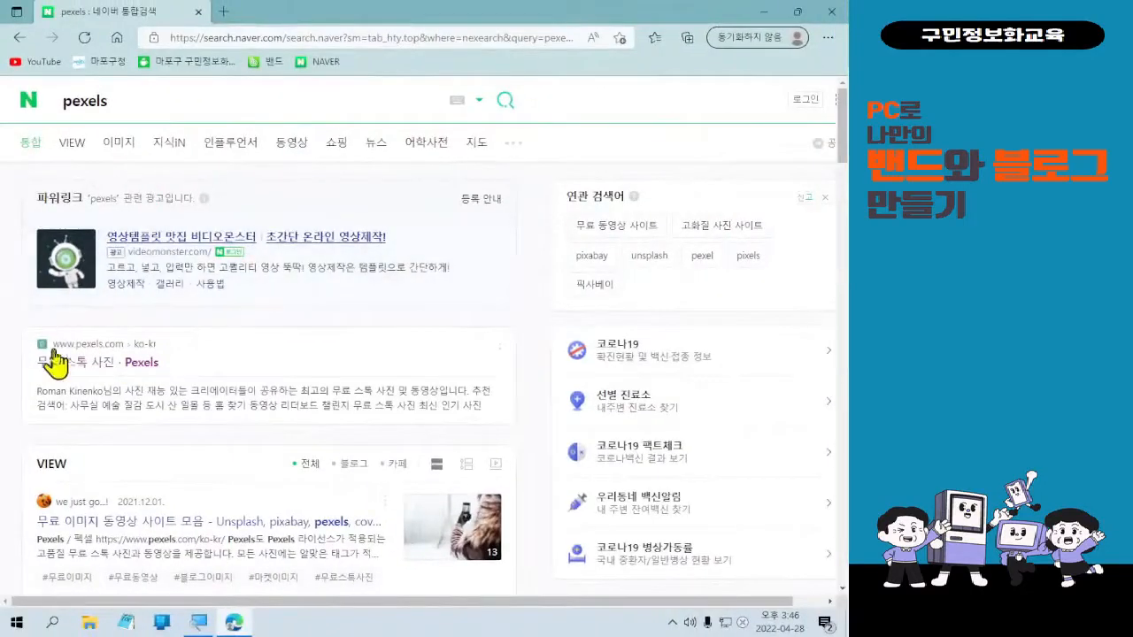
left_click(59, 363)
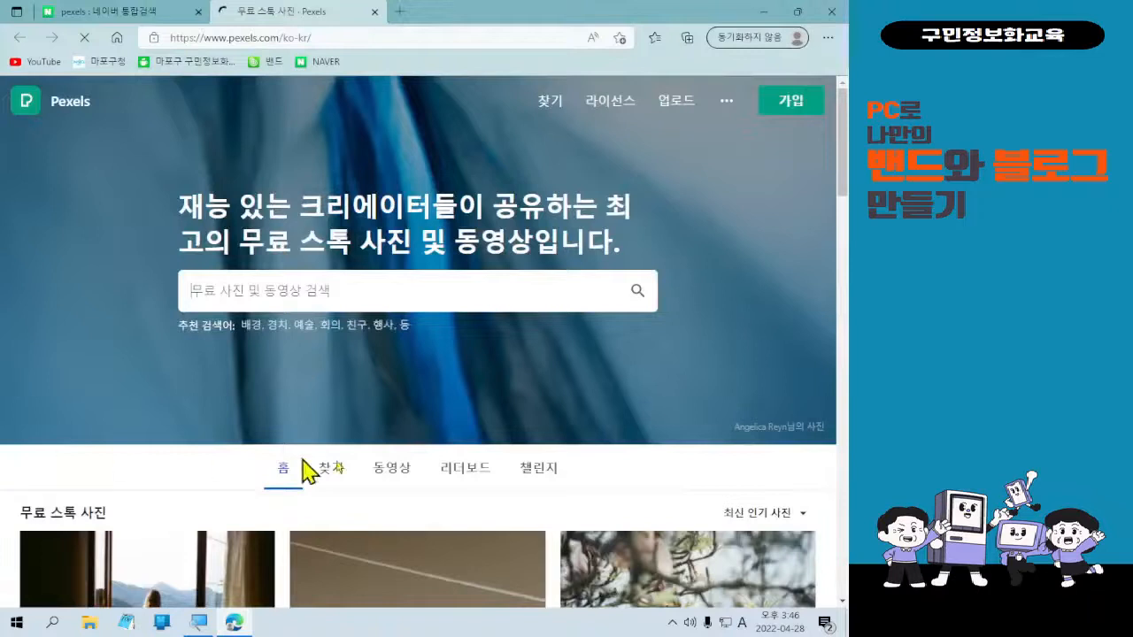
left_click(463, 301)
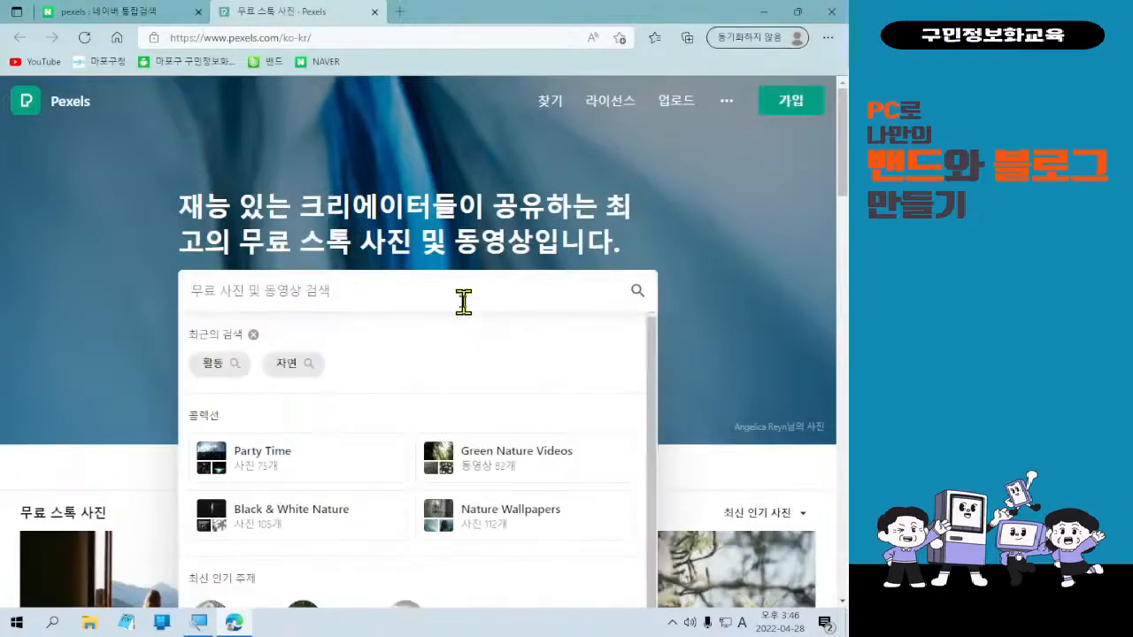
key("Hangul")
type("시작")
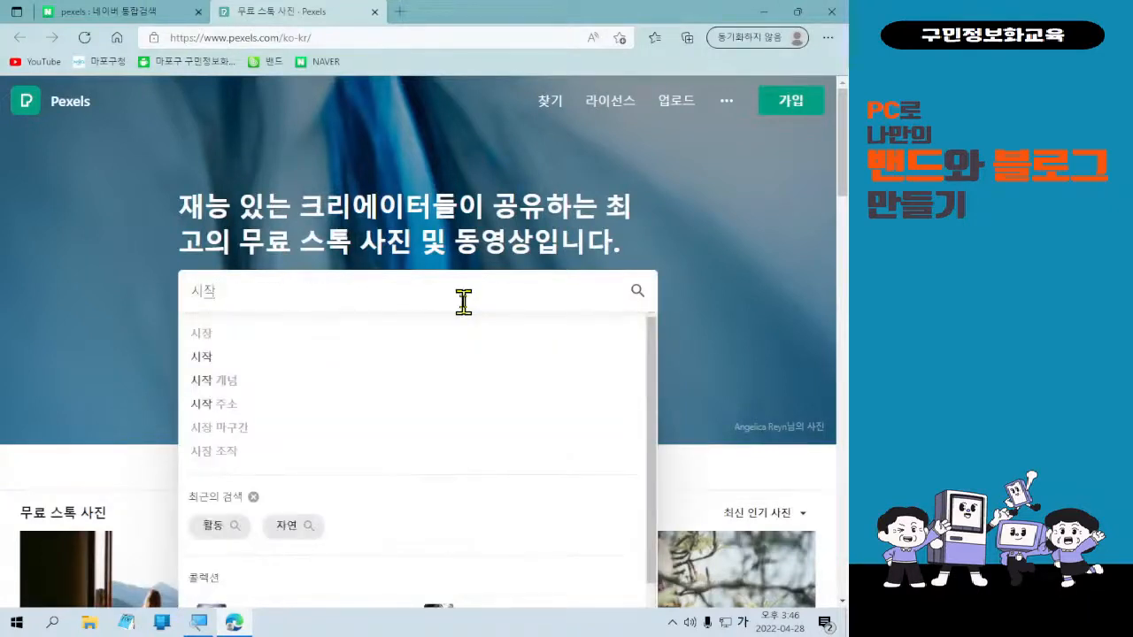
key("Return")
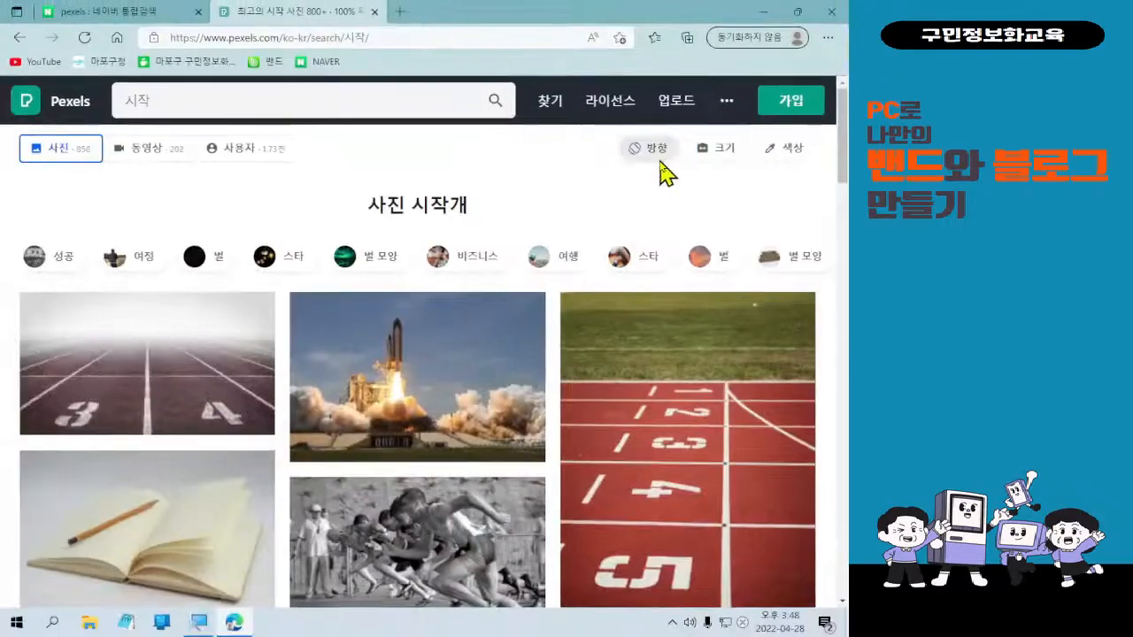
Set the 방향 (orientation) filter to 수평 to show only landscape 시작 photos.
left_click(493, 133)
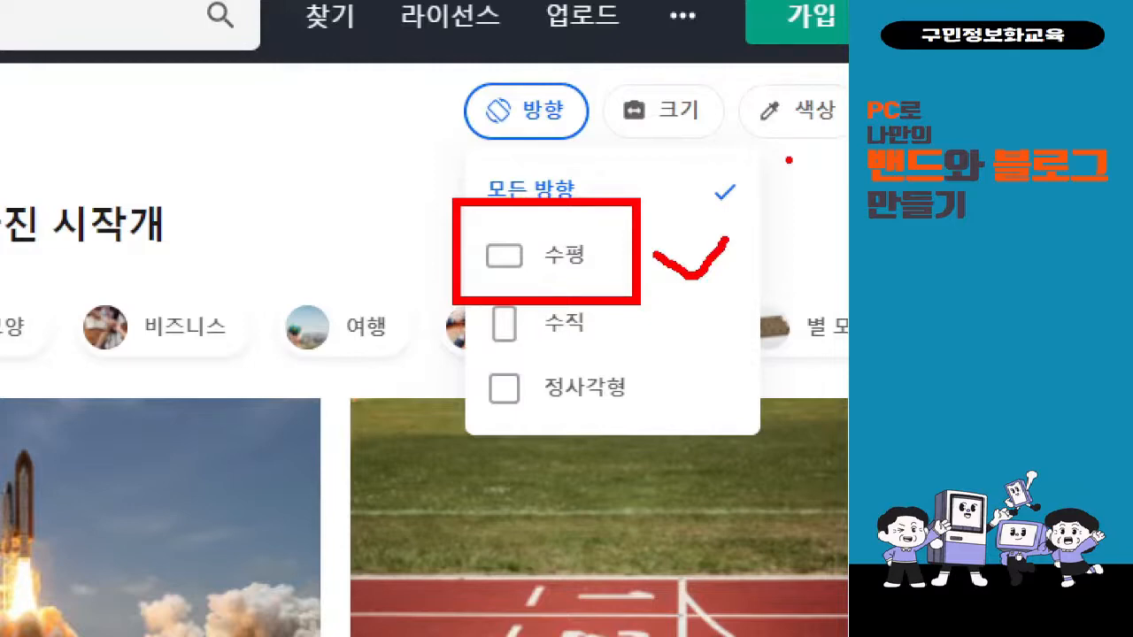
key("Escape")
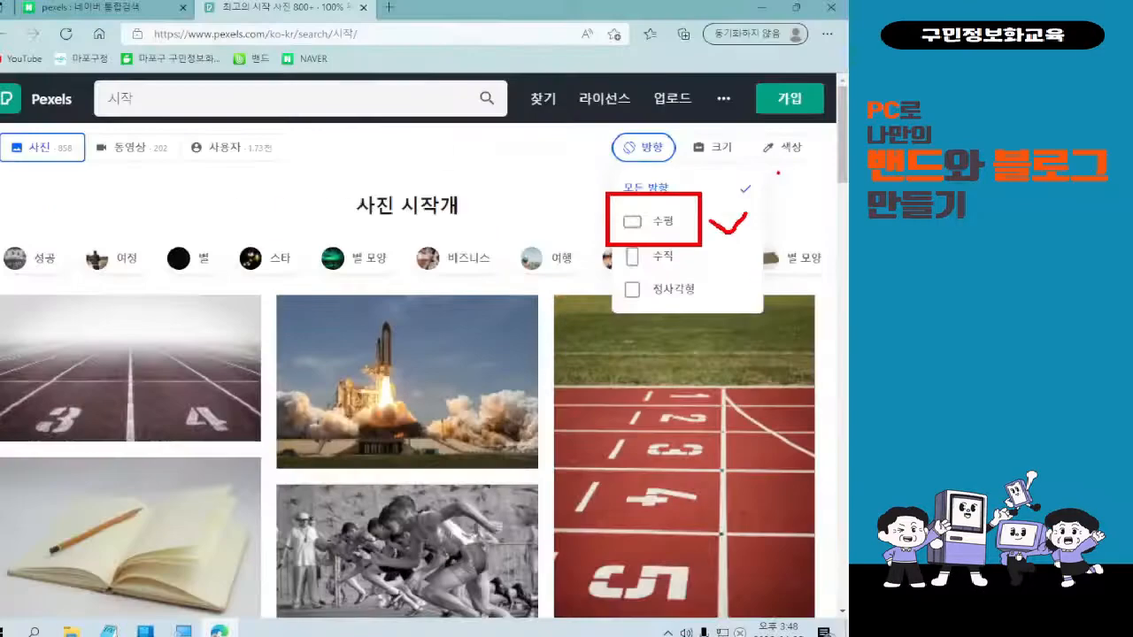
left_click(556, 112)
left_click(660, 219)
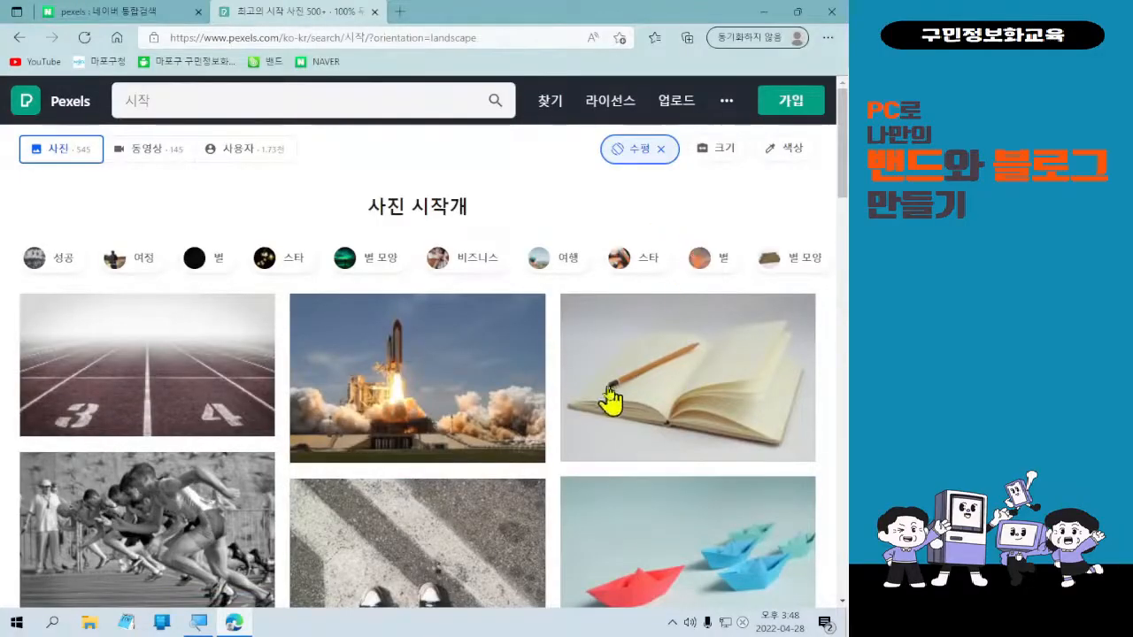
scroll(613, 398, "down", 2)
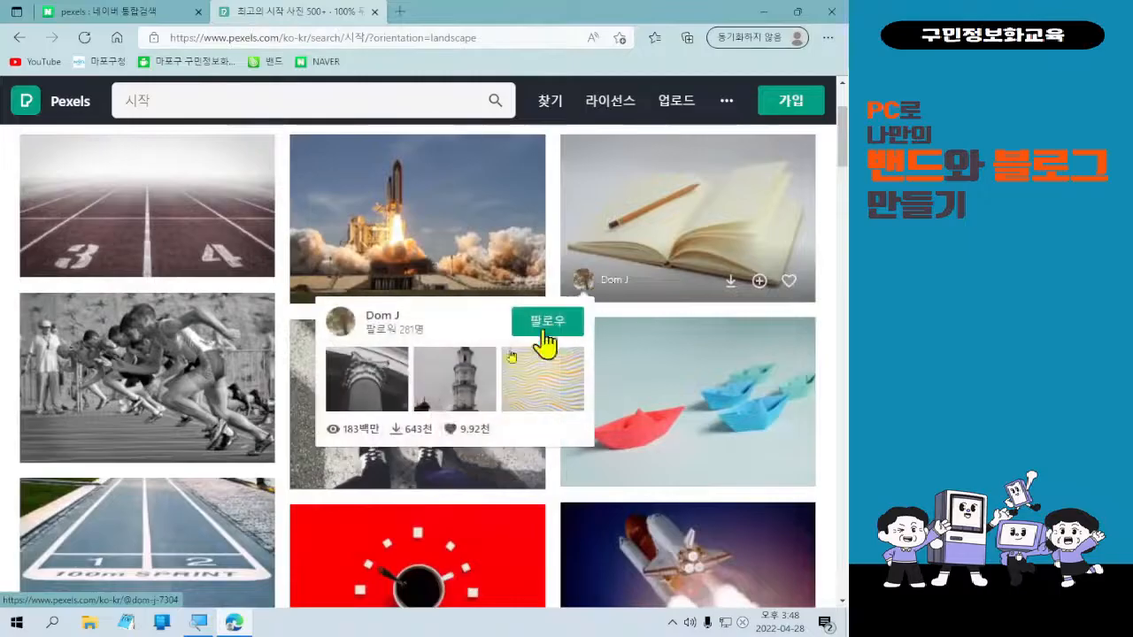
scroll(541, 503, "down", 1)
scroll(748, 453, "up", 2)
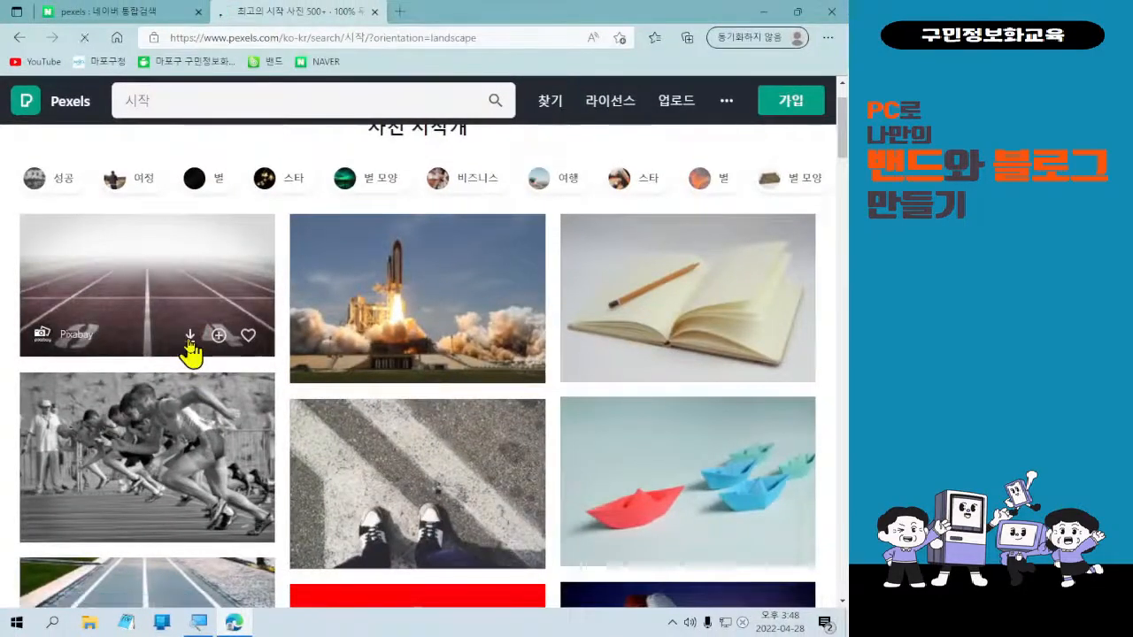
Download the running-track photo (pexels-pixabay-163444.jpg) and dismiss the iStock popup.
left_click(190, 338)
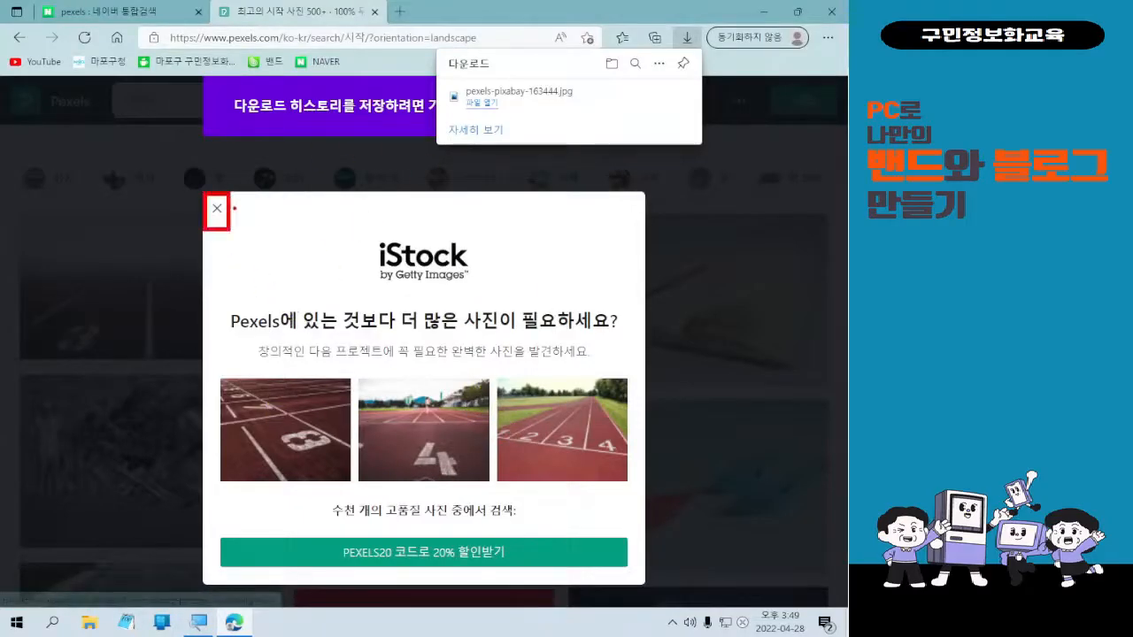
left_click_drag(234, 208, 617, 264)
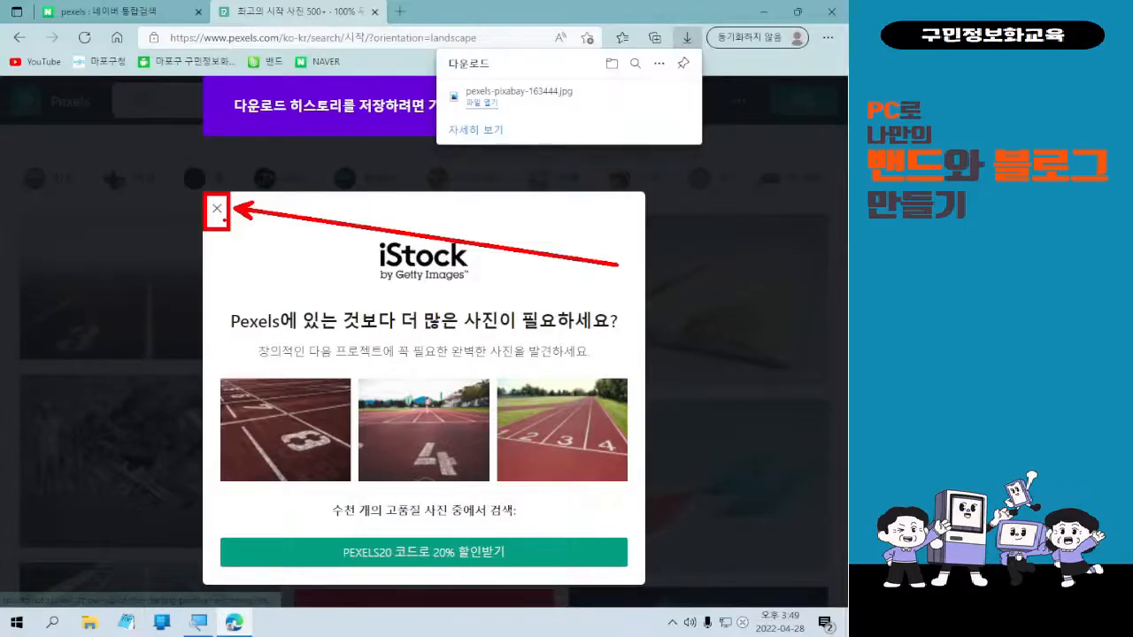
left_click(217, 210)
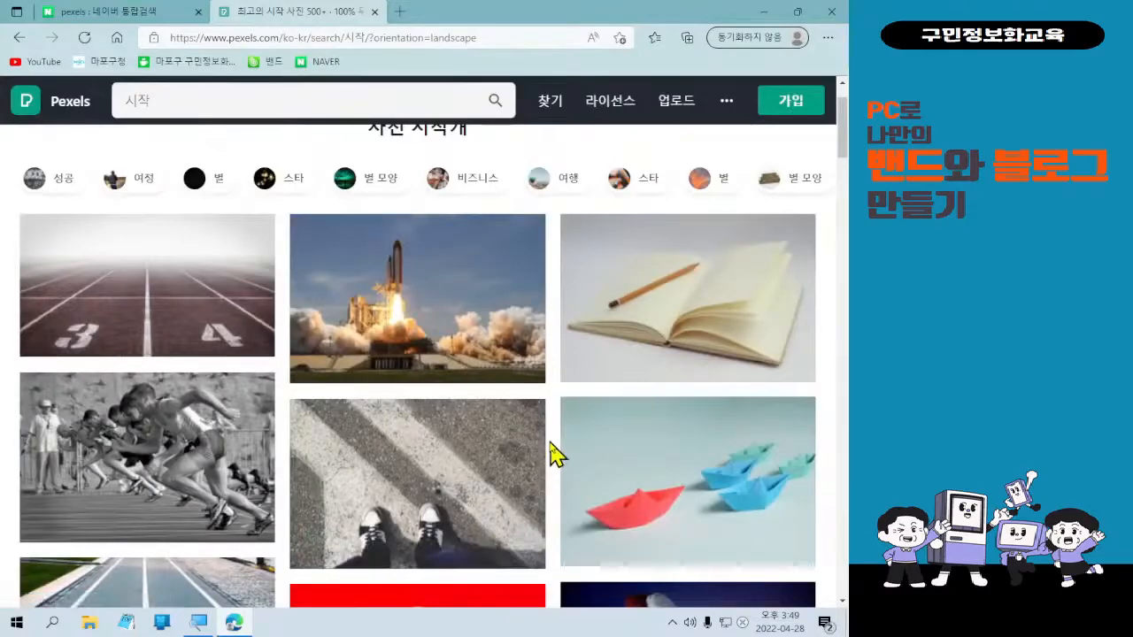
Download the wall-clock photo further down and close its thank-you popup.
scroll(555, 454, "down", 5)
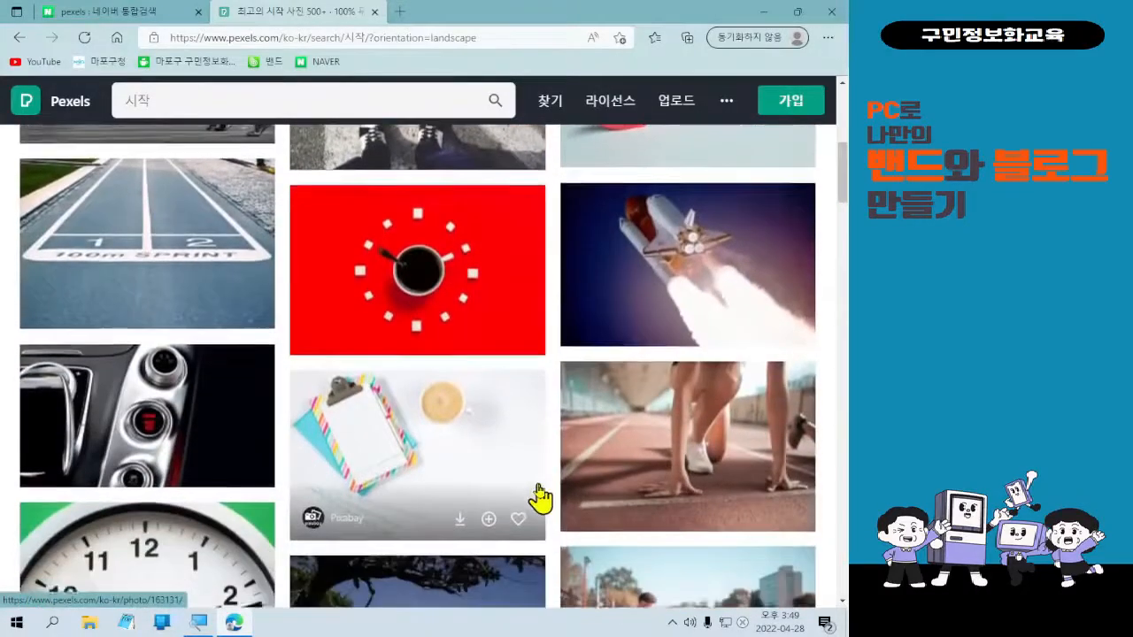
scroll(540, 498, "down", 3)
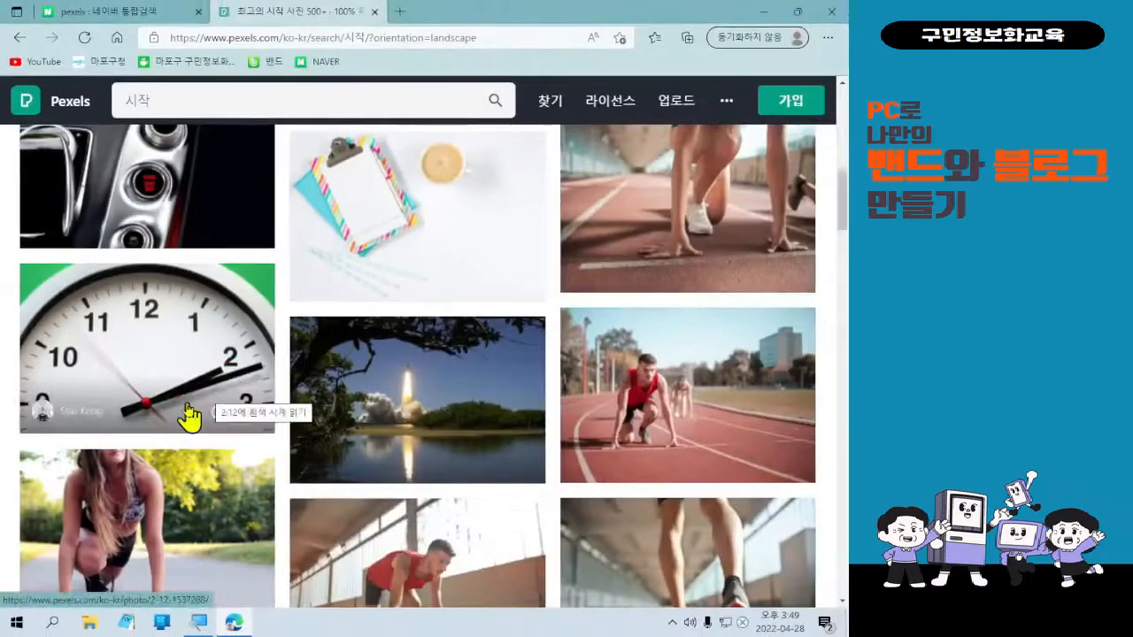
left_click(185, 413)
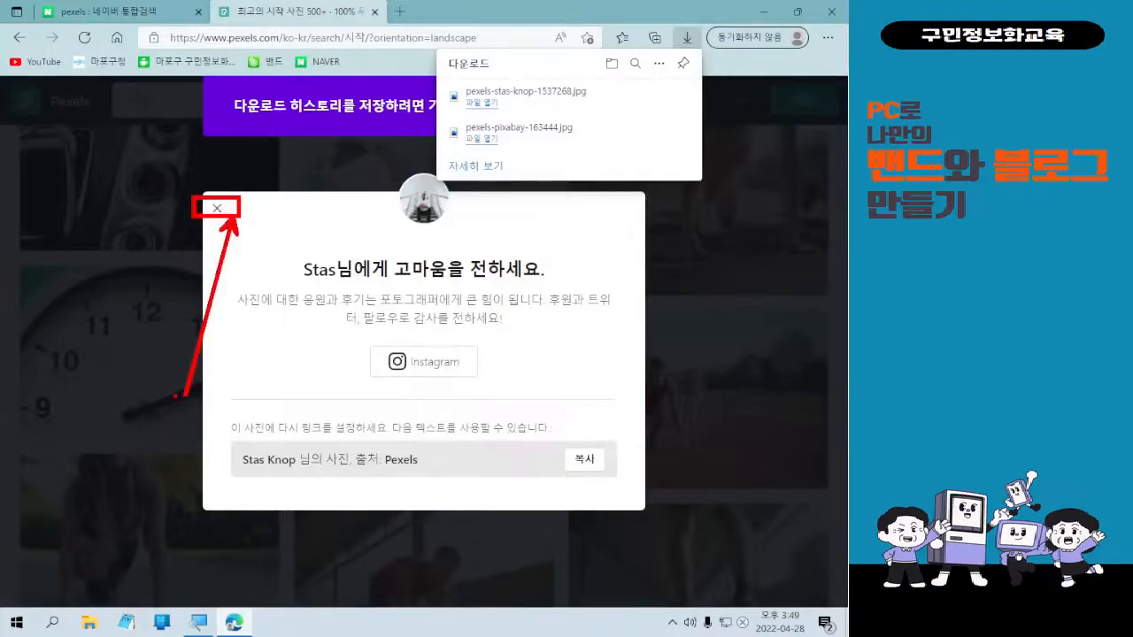
left_click(217, 212)
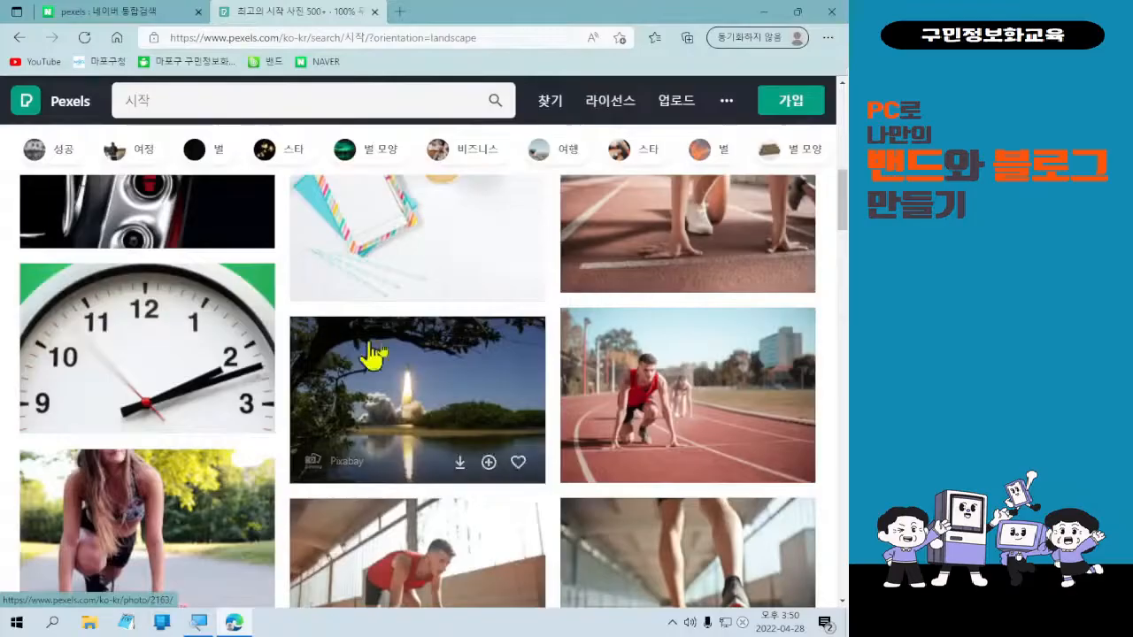
Download the photo of a hand pointing at a chart and close the popup.
scroll(548, 363, "down", 2)
scroll(607, 384, "down", 6)
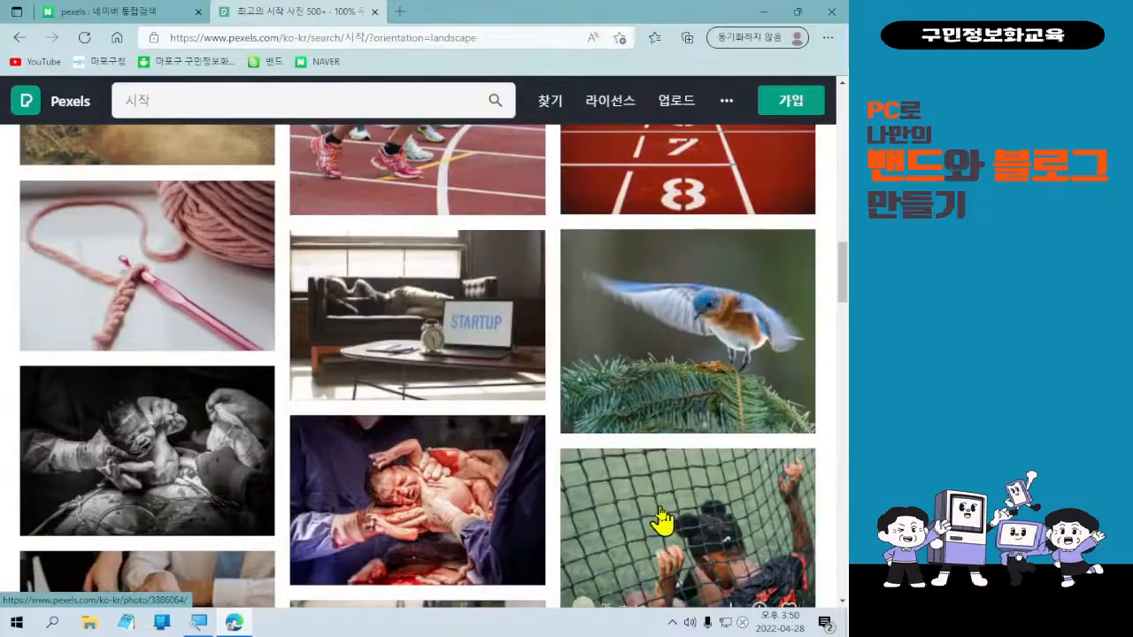
scroll(663, 522, "down", 4)
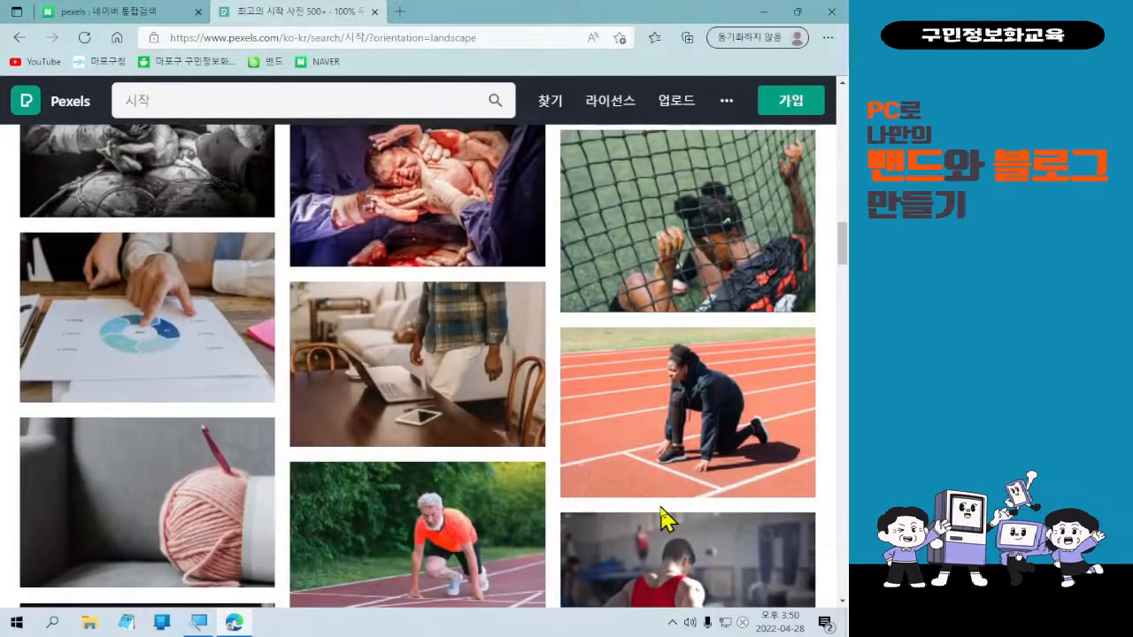
mouse_move(142, 333)
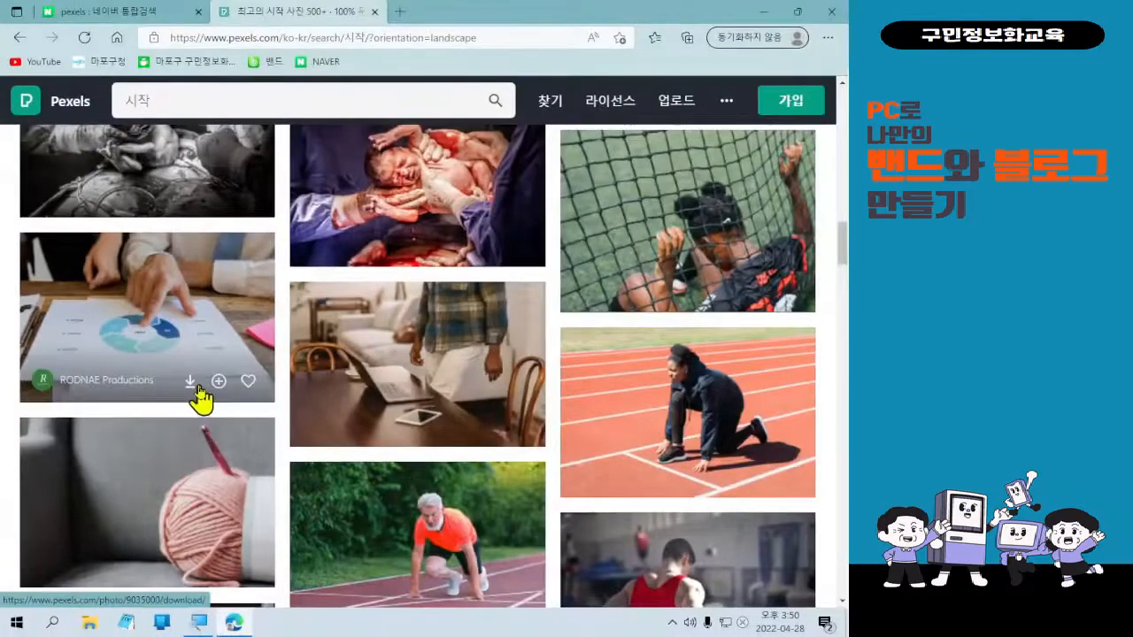
left_click(193, 386)
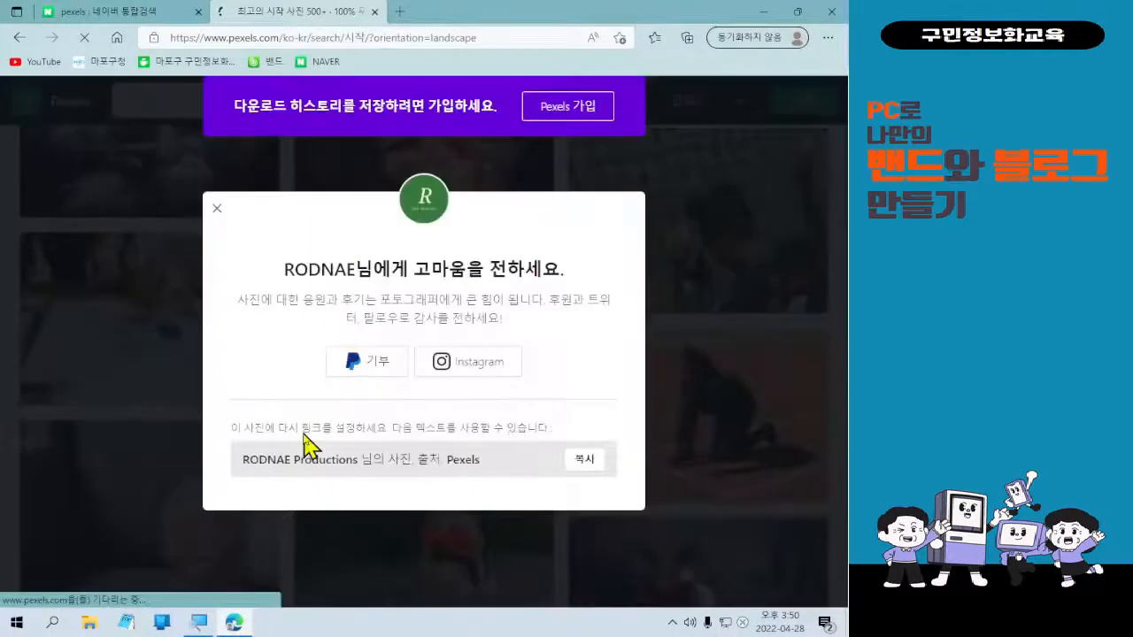
left_click(216, 217)
Download the clasped-hands photo further down and close its thank-you popup.
scroll(540, 425, "down", 5)
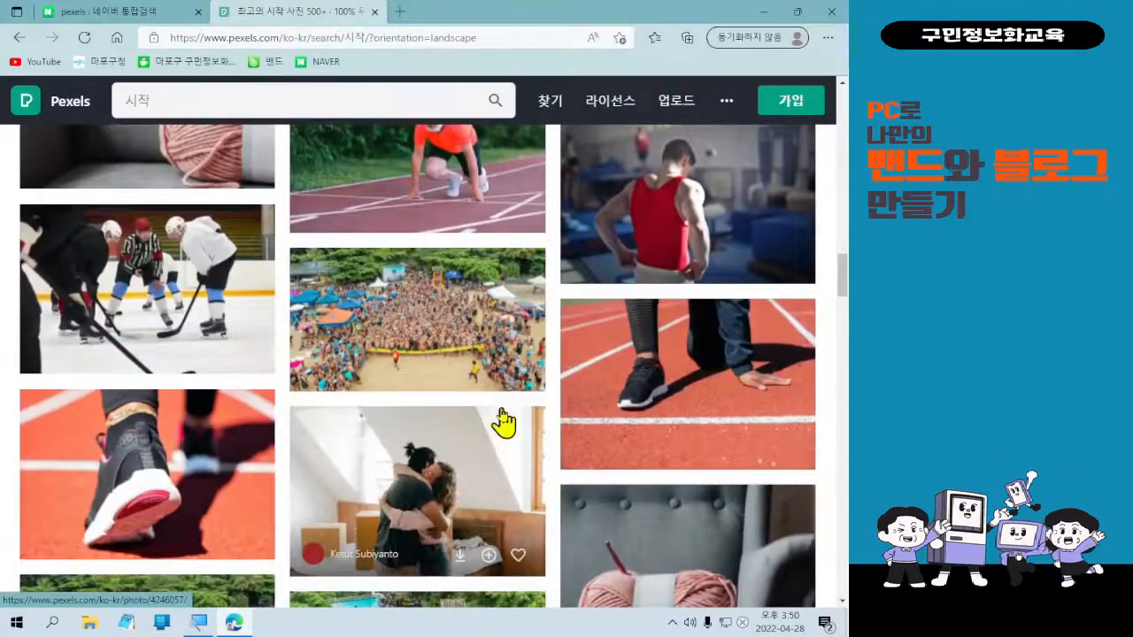
scroll(505, 426, "down", 2)
scroll(502, 427, "down", 3)
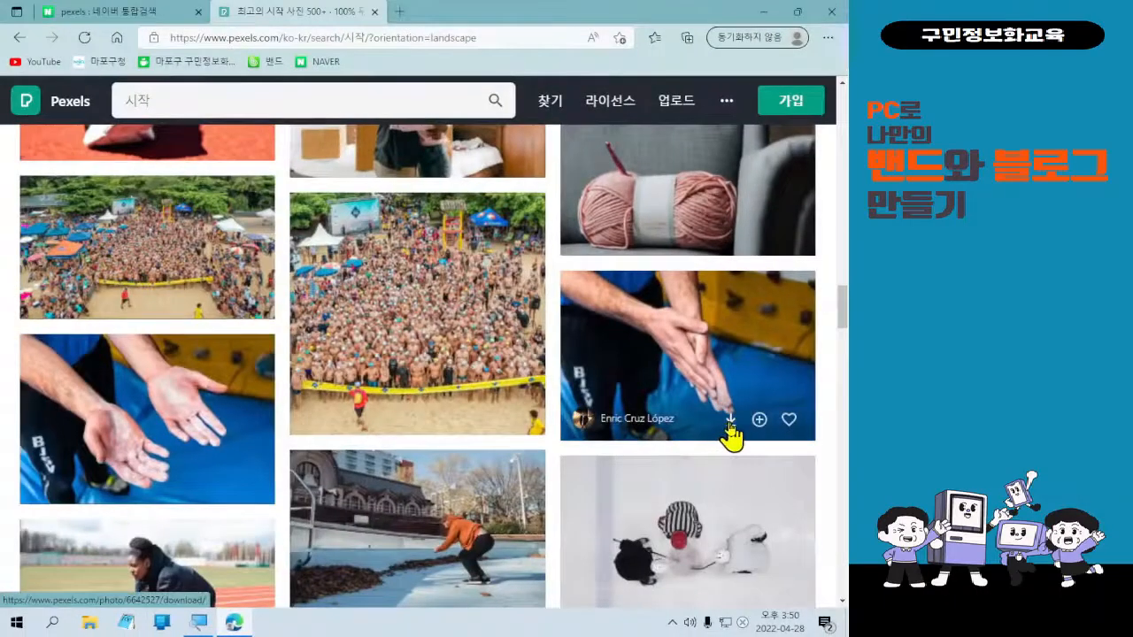
left_click(730, 423)
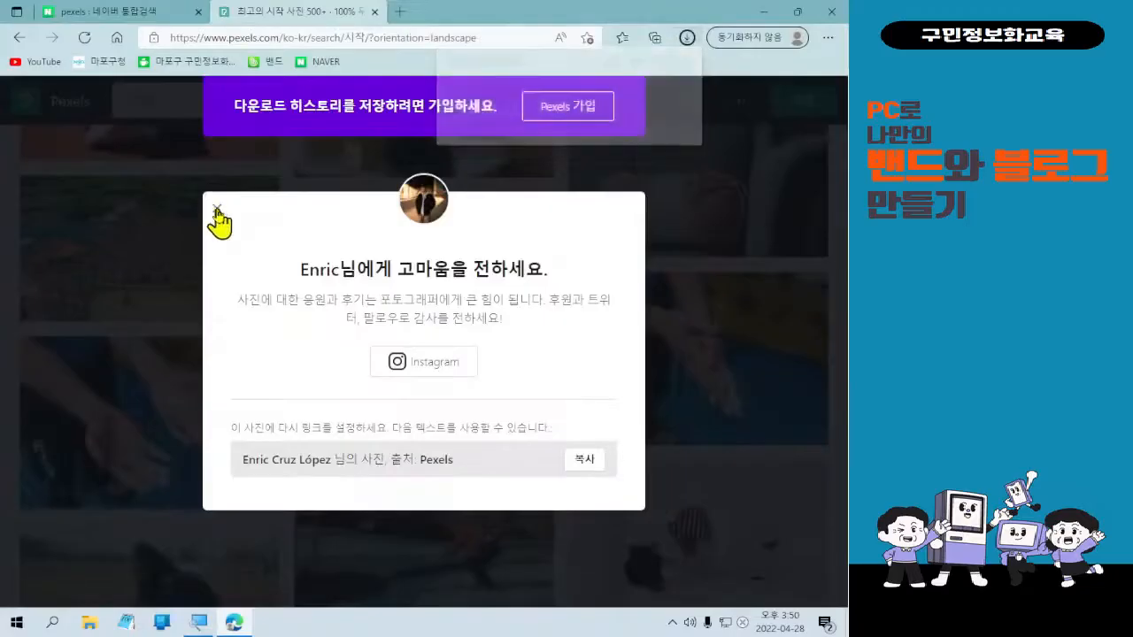
left_click(217, 213)
Download the office meeting photo and close its thank-you popup.
scroll(417, 521, "down", 3)
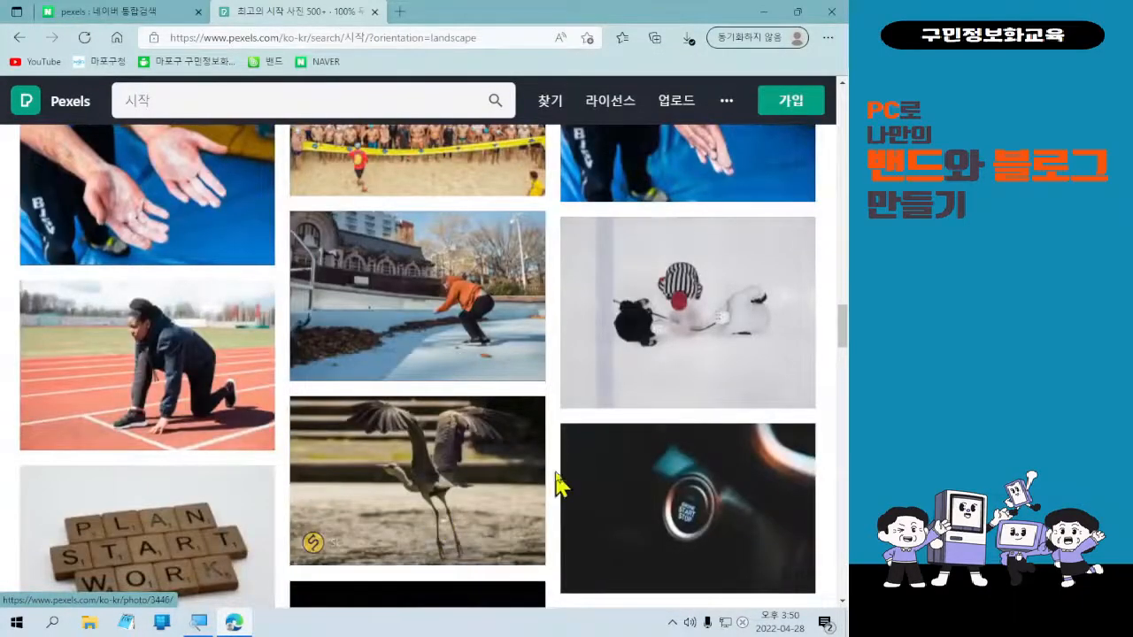
scroll(559, 481, "down", 3)
scroll(560, 481, "down", 4)
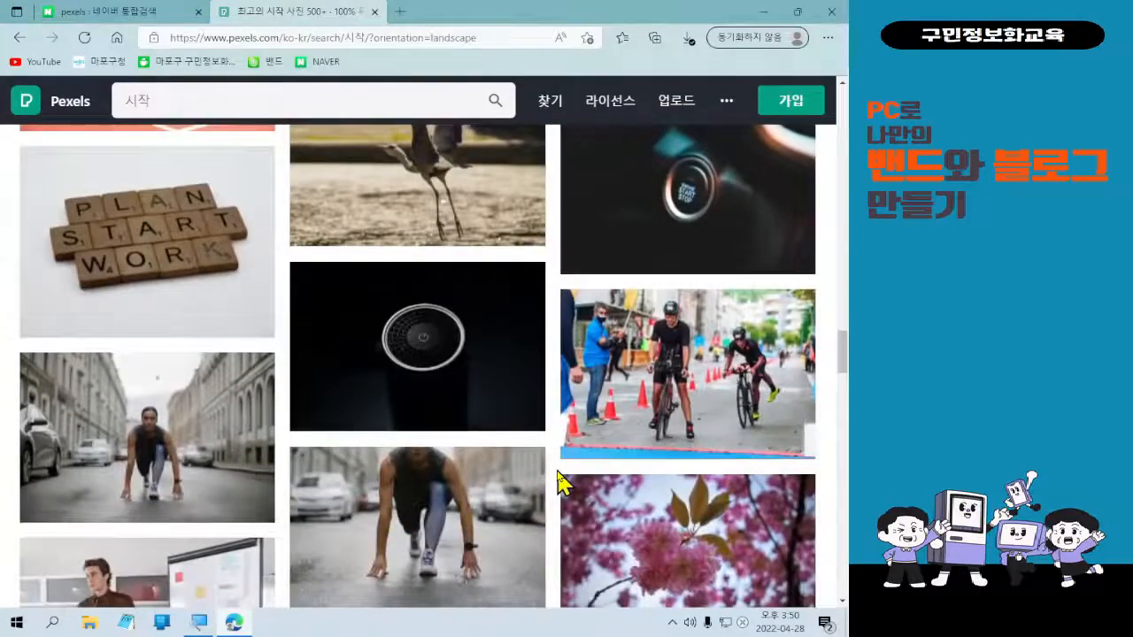
scroll(559, 488, "down", 4)
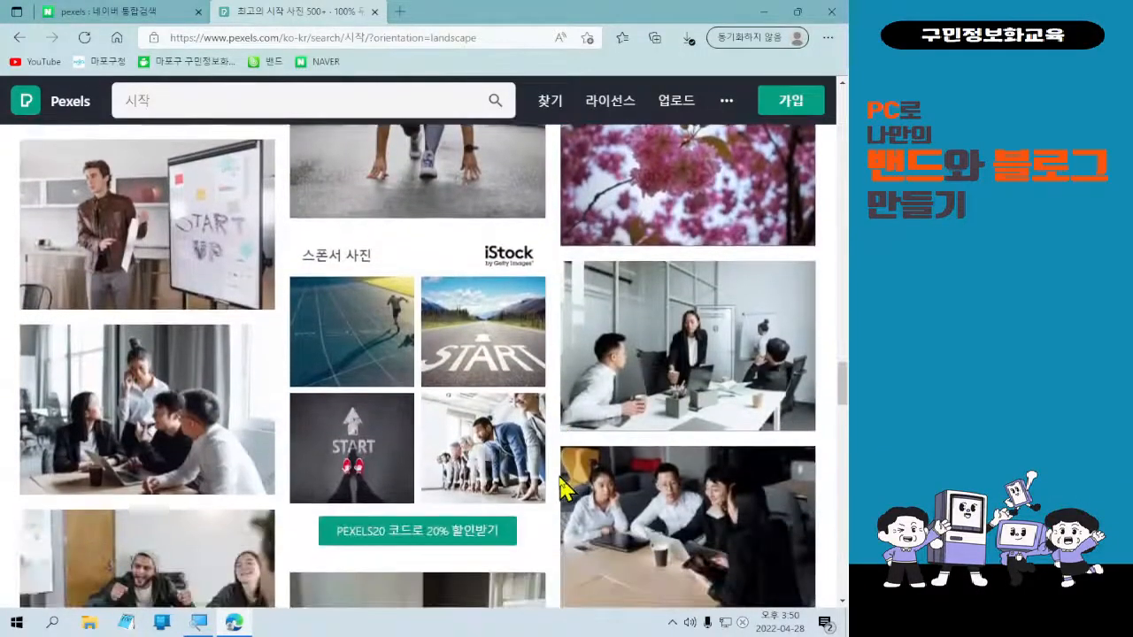
scroll(560, 489, "down", 4)
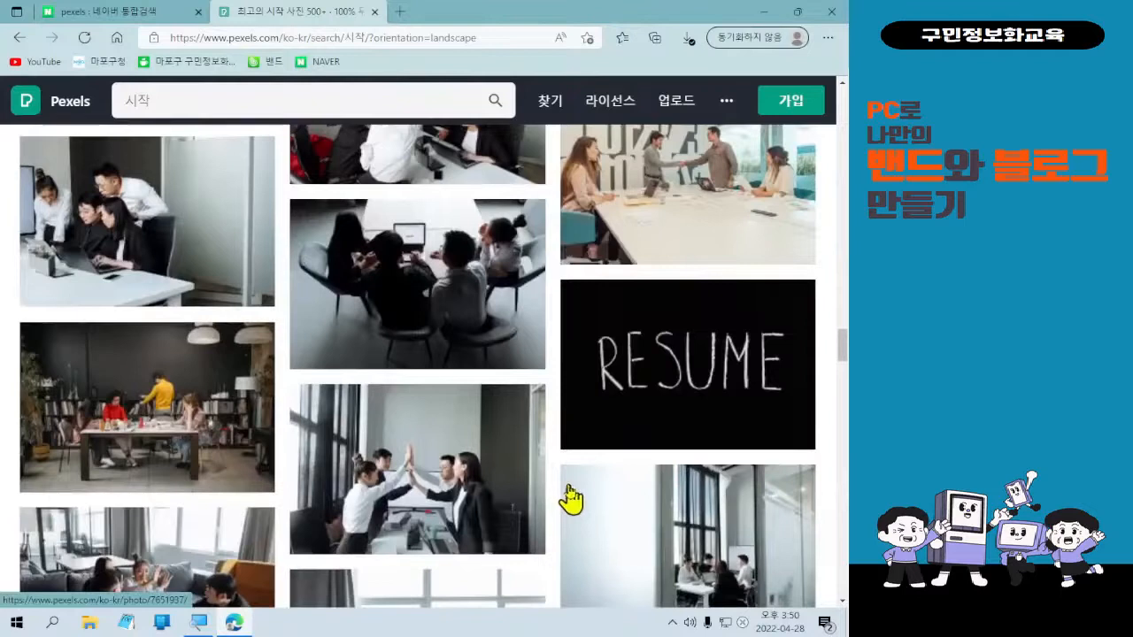
mouse_move(480, 347)
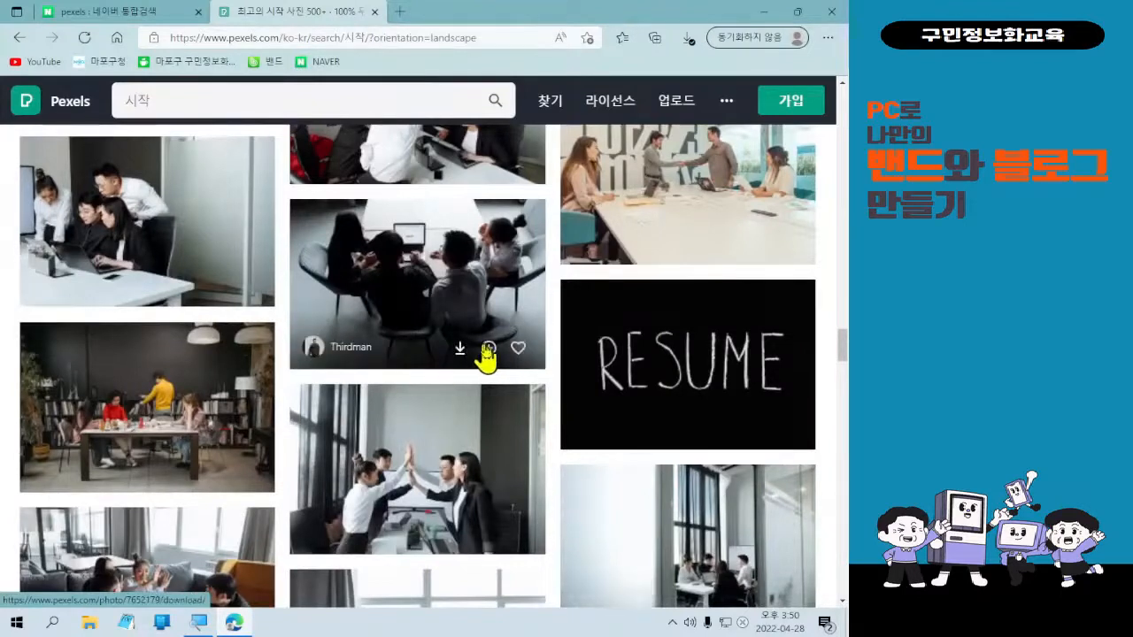
left_click(461, 348)
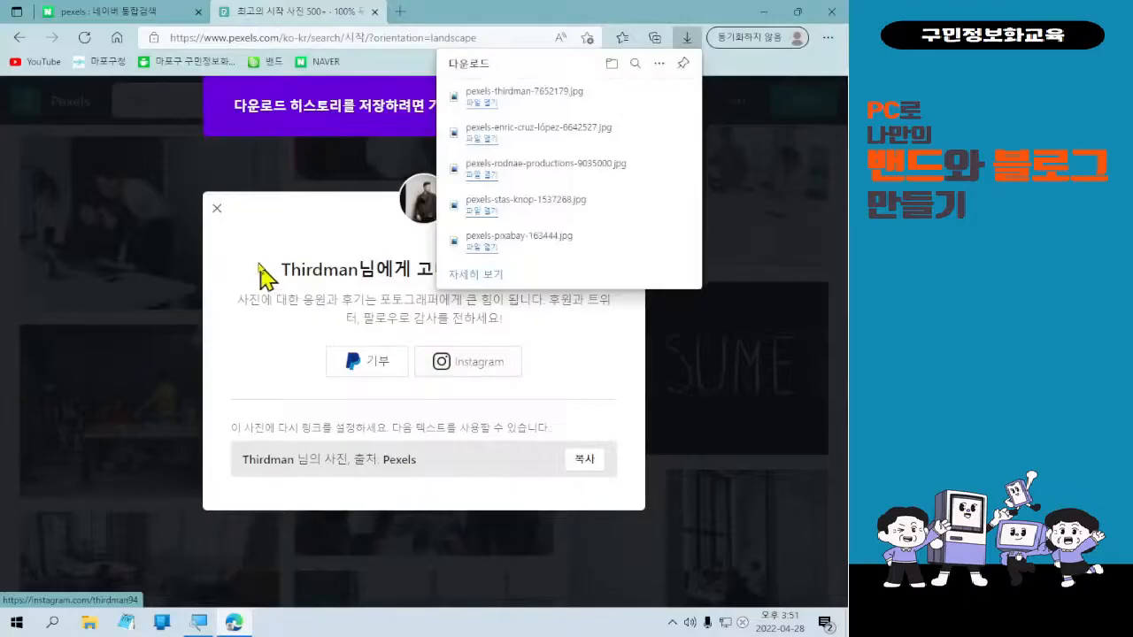
left_click(216, 210)
left_click(217, 210)
Download the hands-holding-a-phone-over-a-bar-chart photo and dismiss the popup.
scroll(452, 452, "down", 2)
scroll(451, 451, "down", 9)
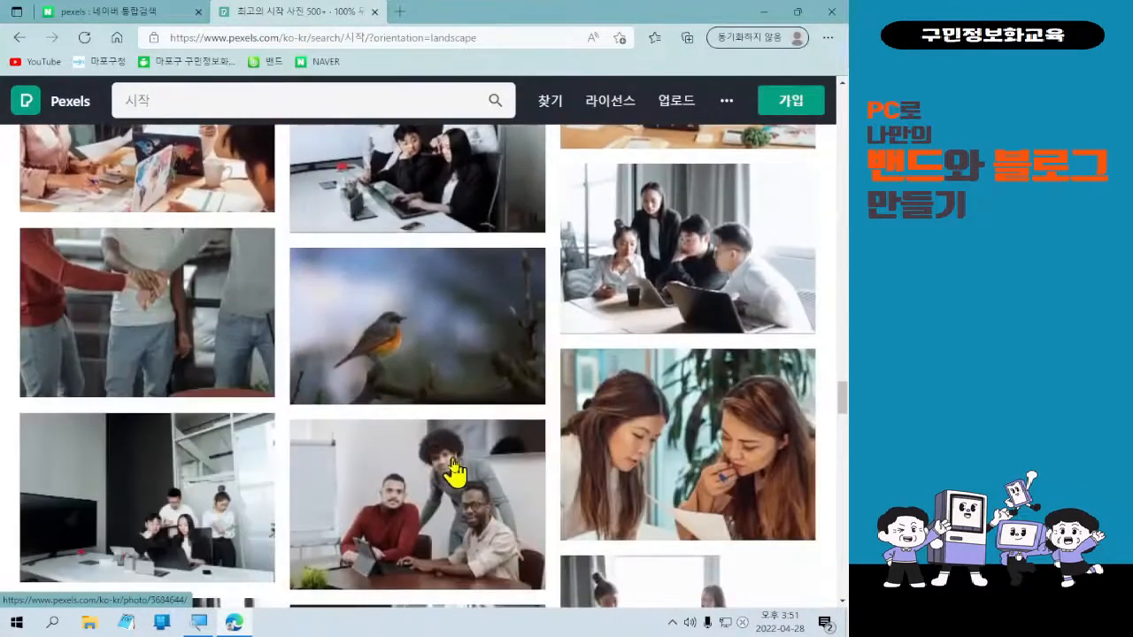
scroll(453, 472, "down", 4)
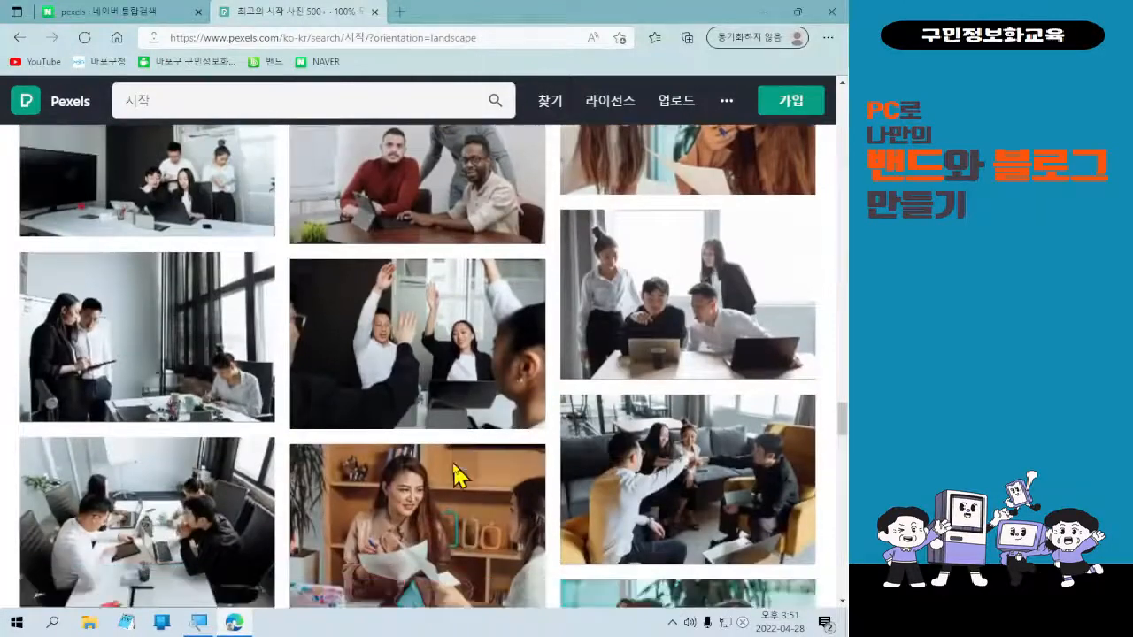
scroll(469, 487, "down", 8)
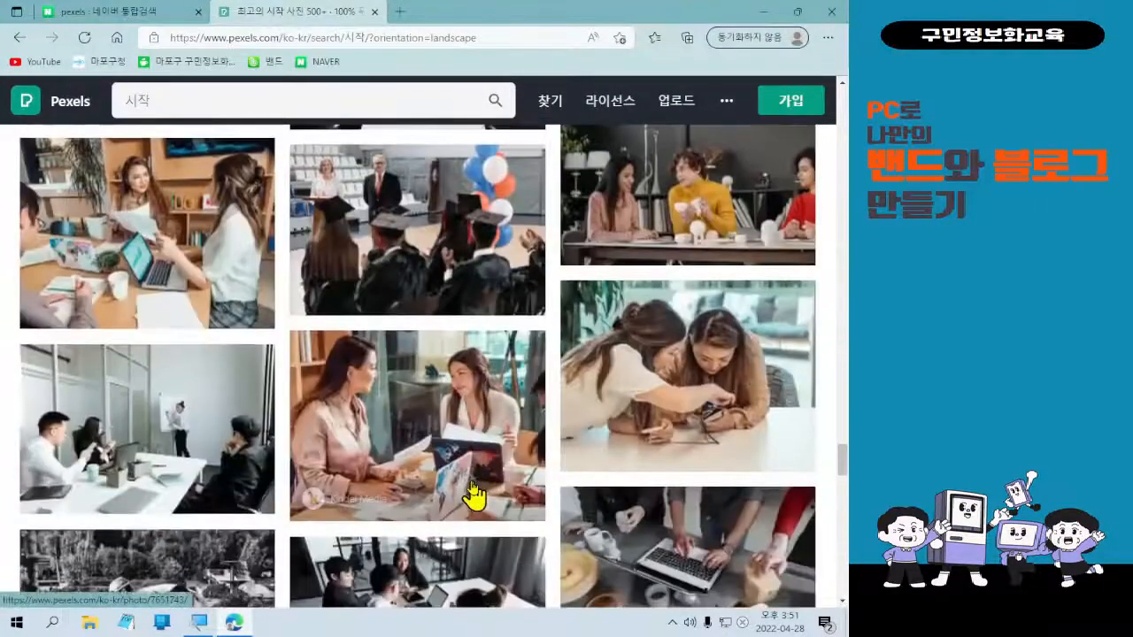
scroll(473, 496, "down", 8)
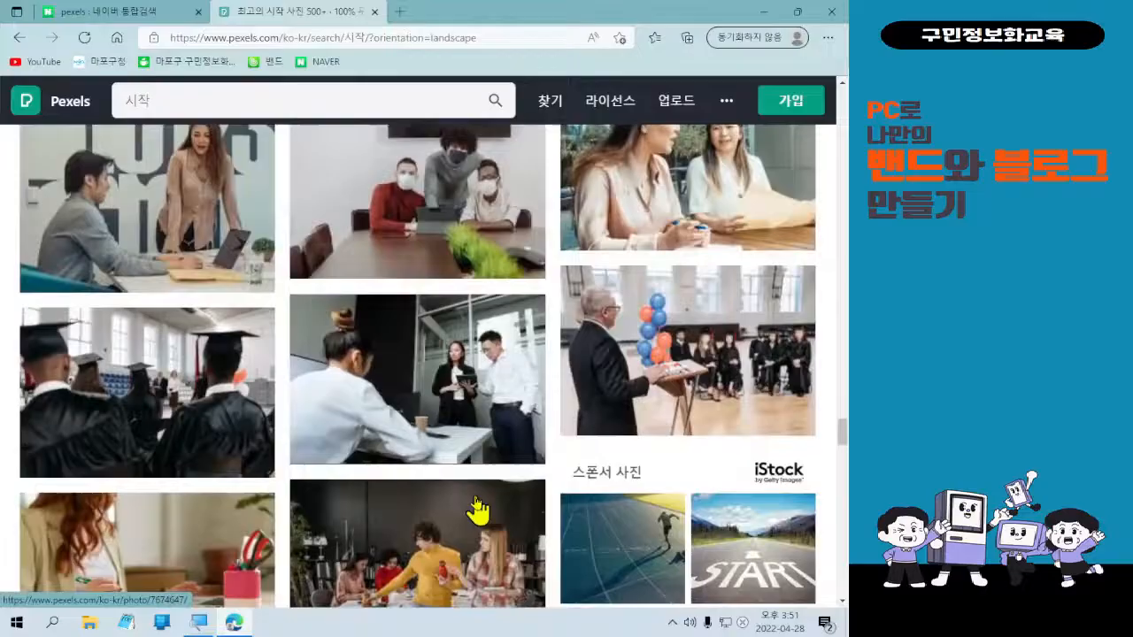
scroll(478, 509, "down", 4)
scroll(478, 509, "down", 4)
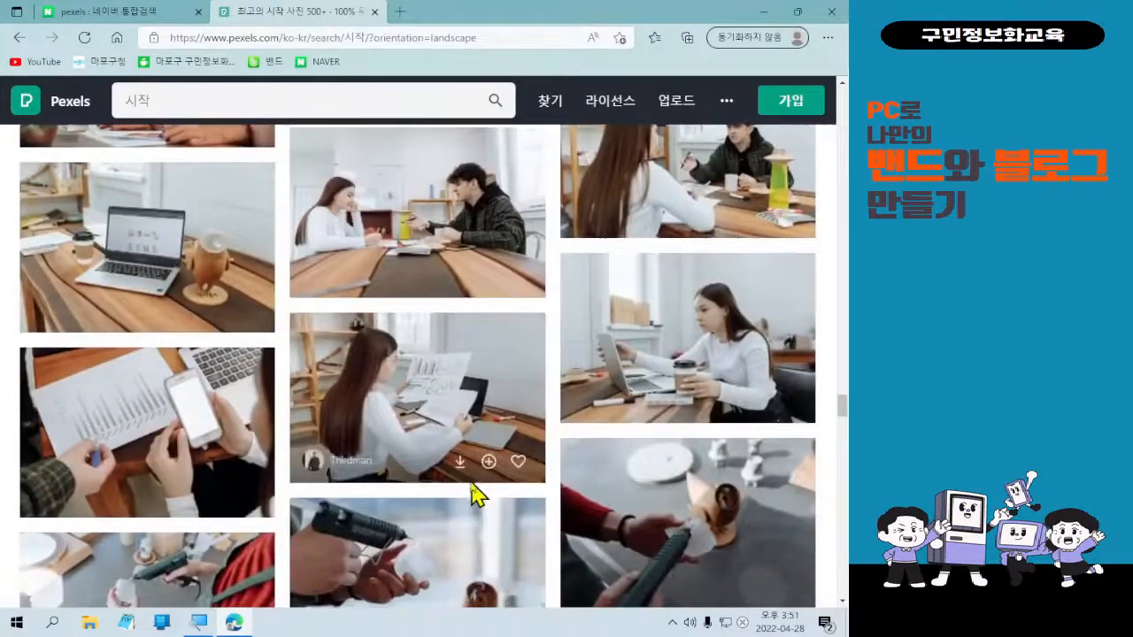
scroll(478, 502, "down", 2)
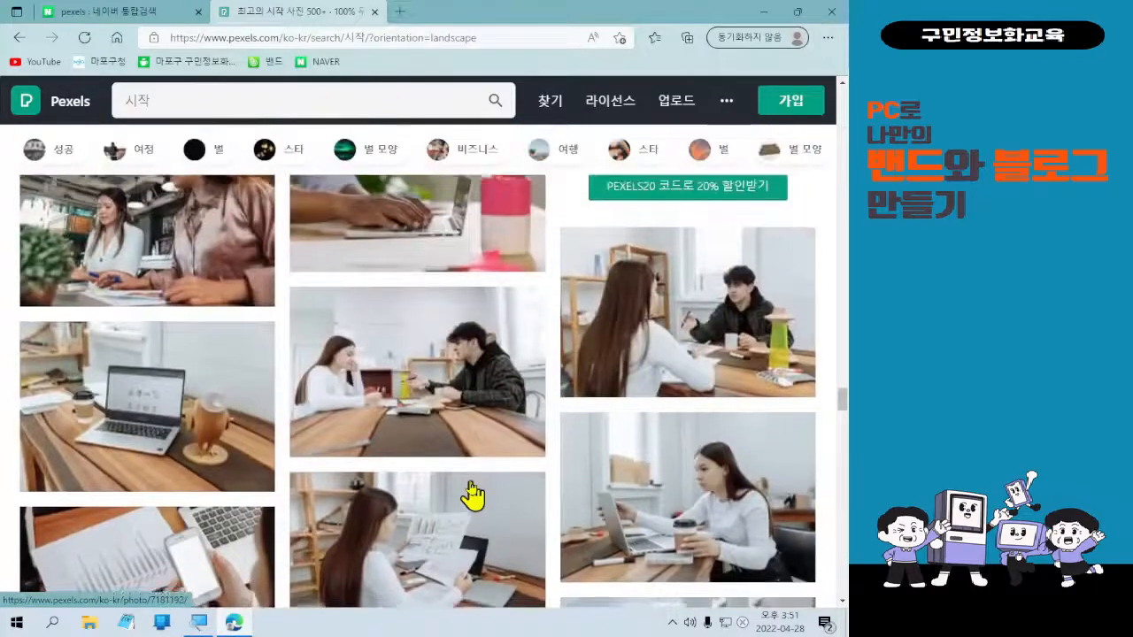
scroll(468, 493, "down", 1)
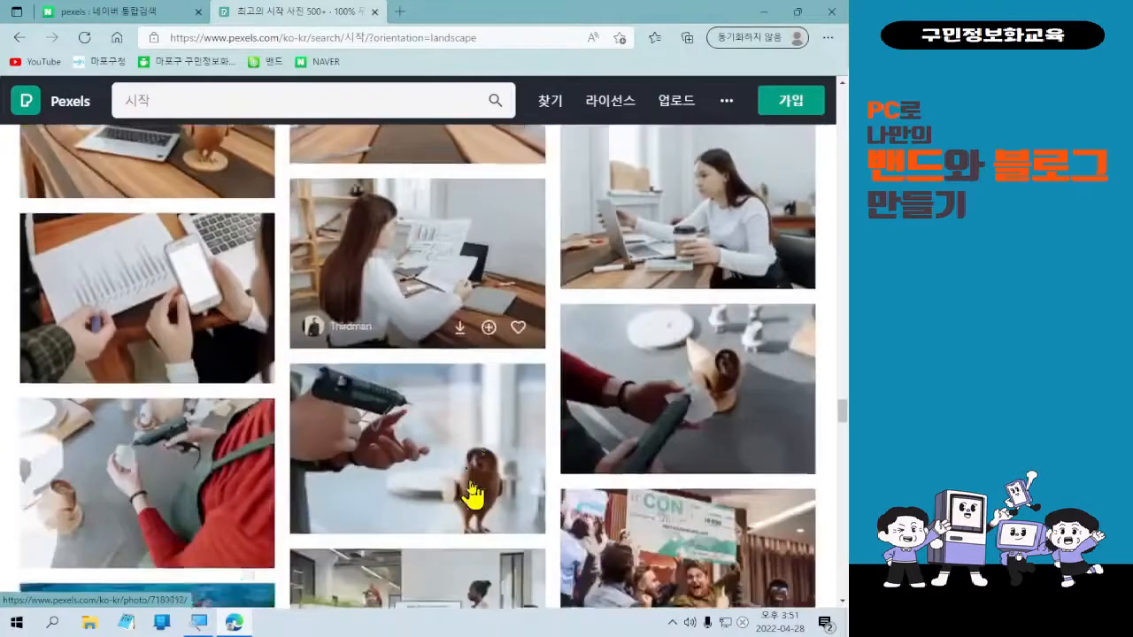
scroll(474, 495, "down", 1)
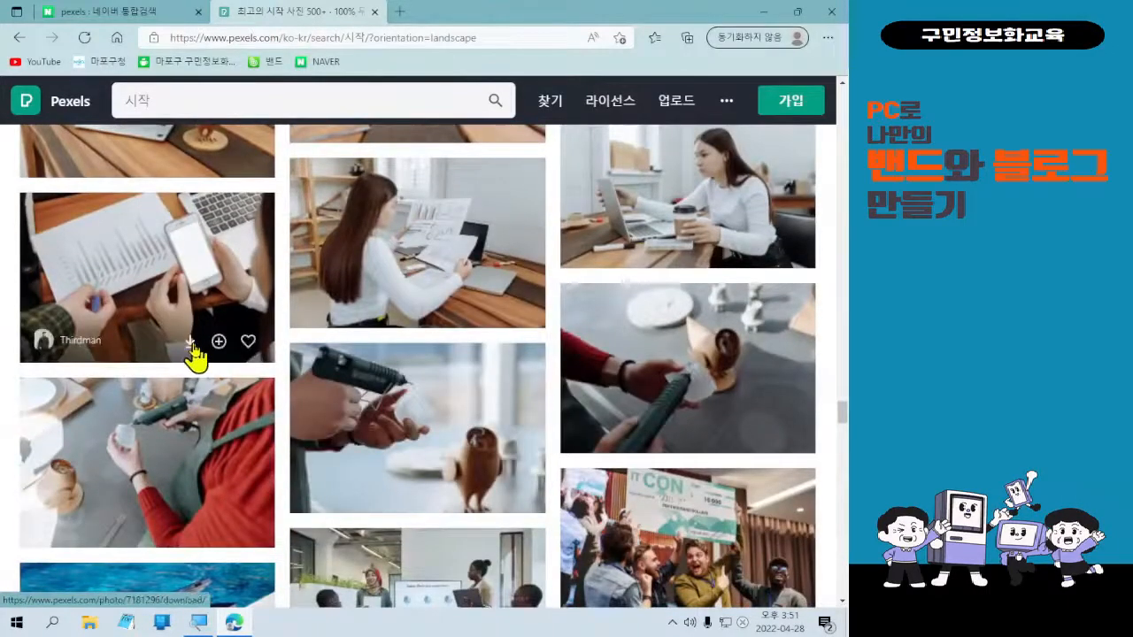
left_click(190, 342)
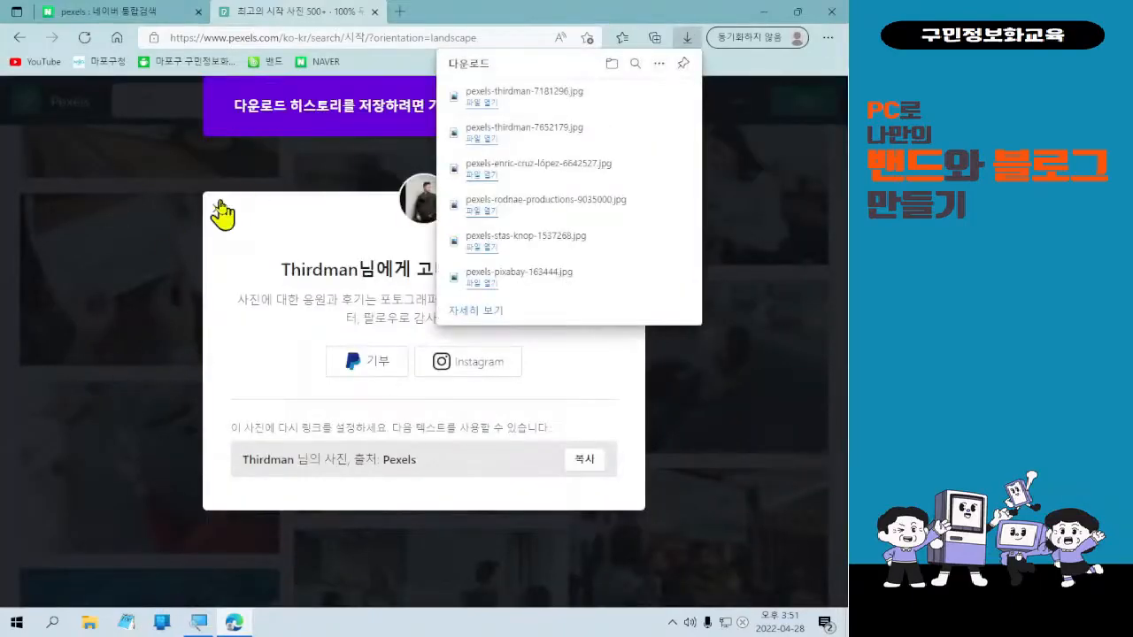
left_click(217, 208)
scroll(525, 327, "down", 3)
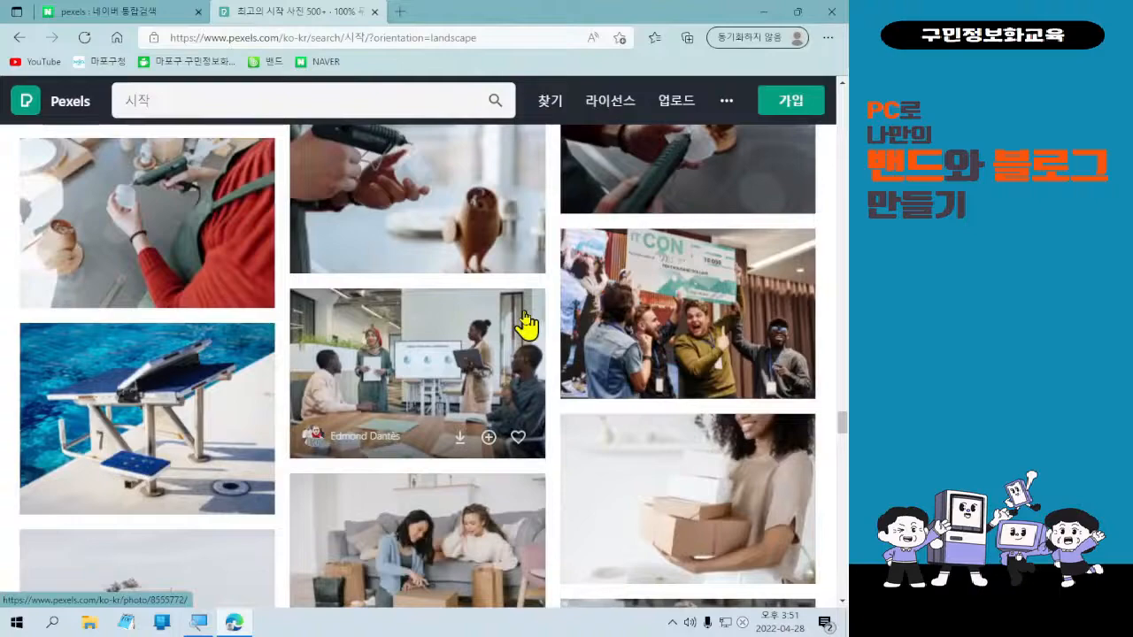
Download another photo lower in the 시작 results and close the thank-you dialog.
scroll(526, 324, "down", 4)
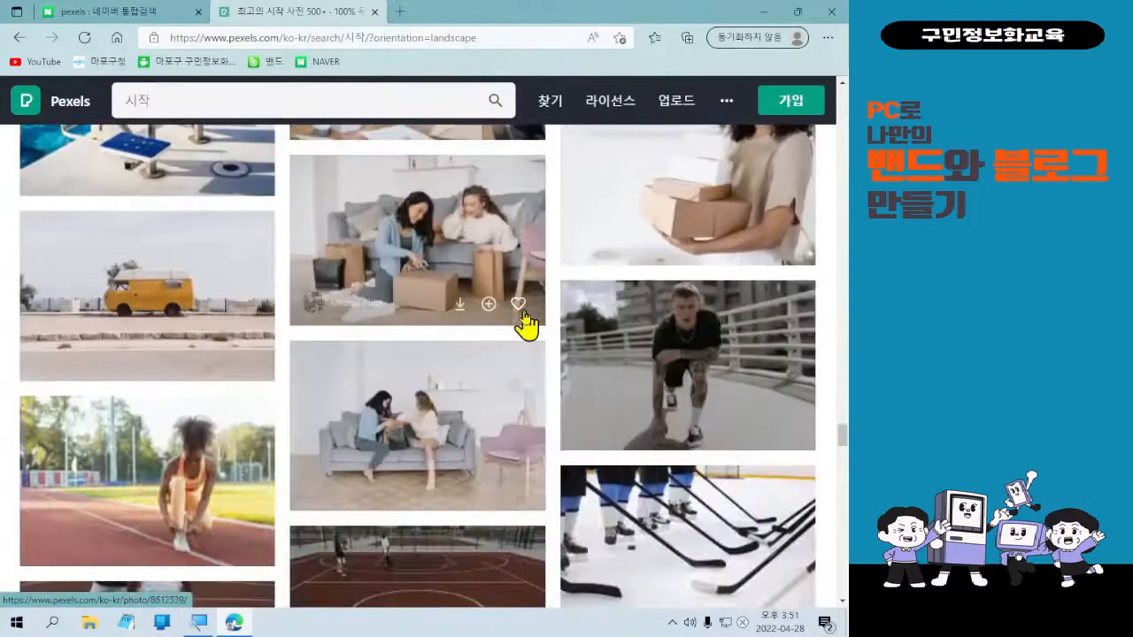
scroll(526, 337, "down", 4)
scroll(519, 349, "up", 2)
scroll(487, 399, "down", 6)
scroll(491, 434, "down", 10)
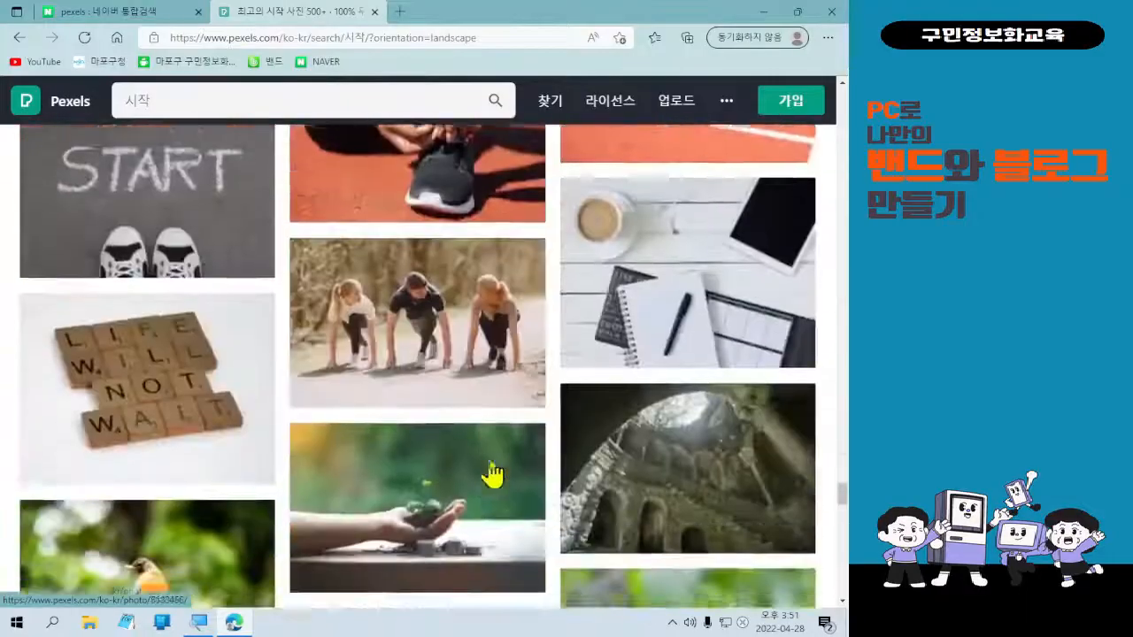
scroll(506, 464, "down", 12)
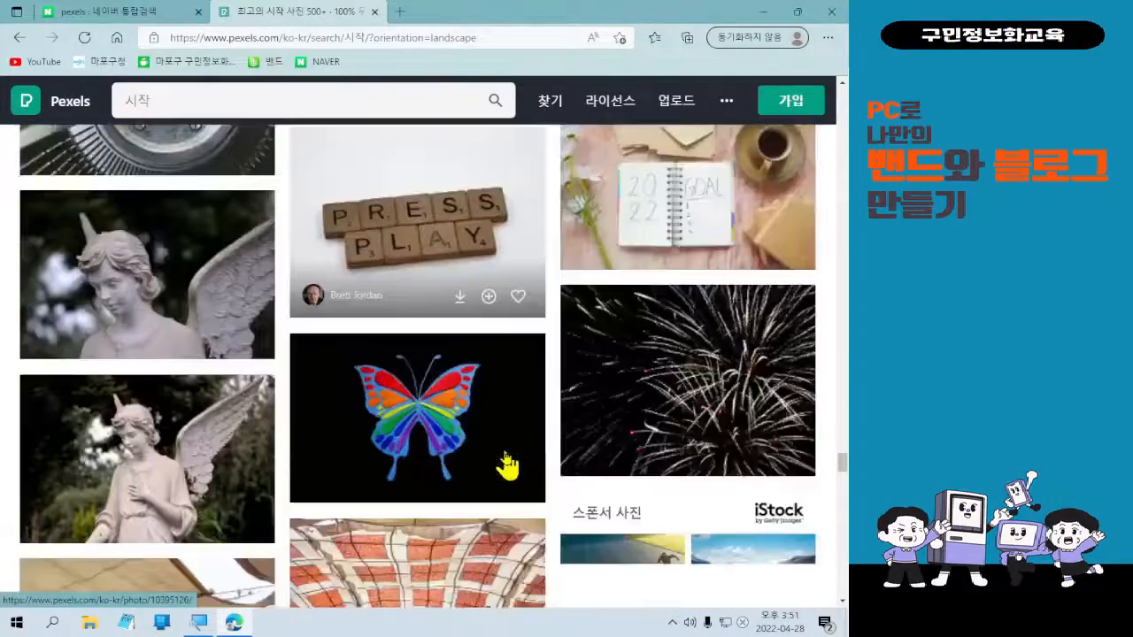
scroll(506, 464, "down", 10)
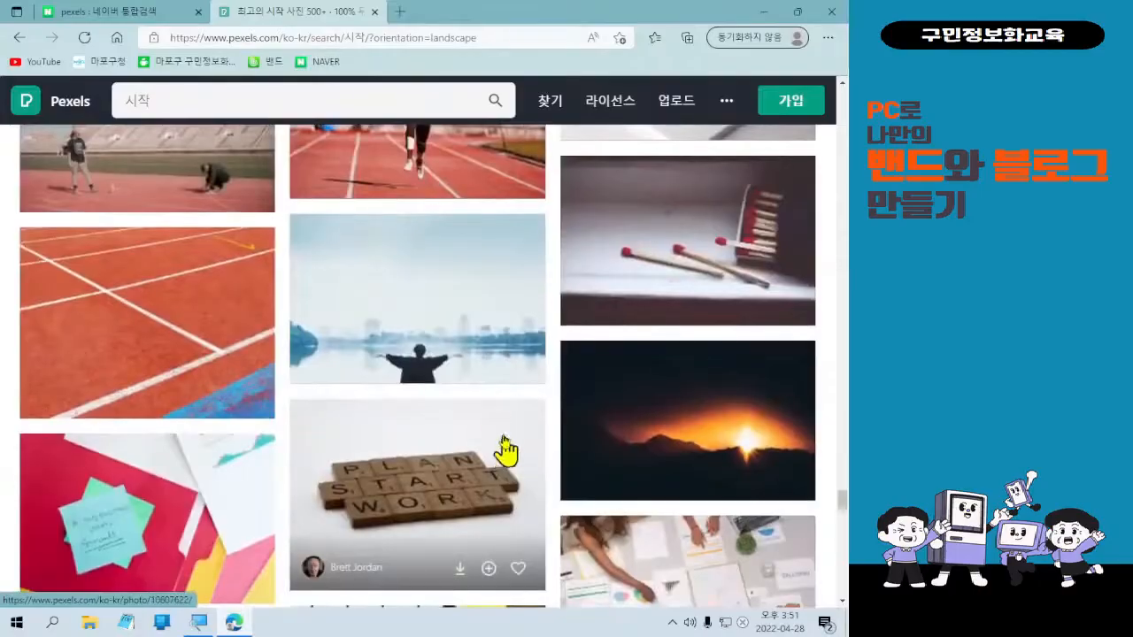
left_click(461, 365)
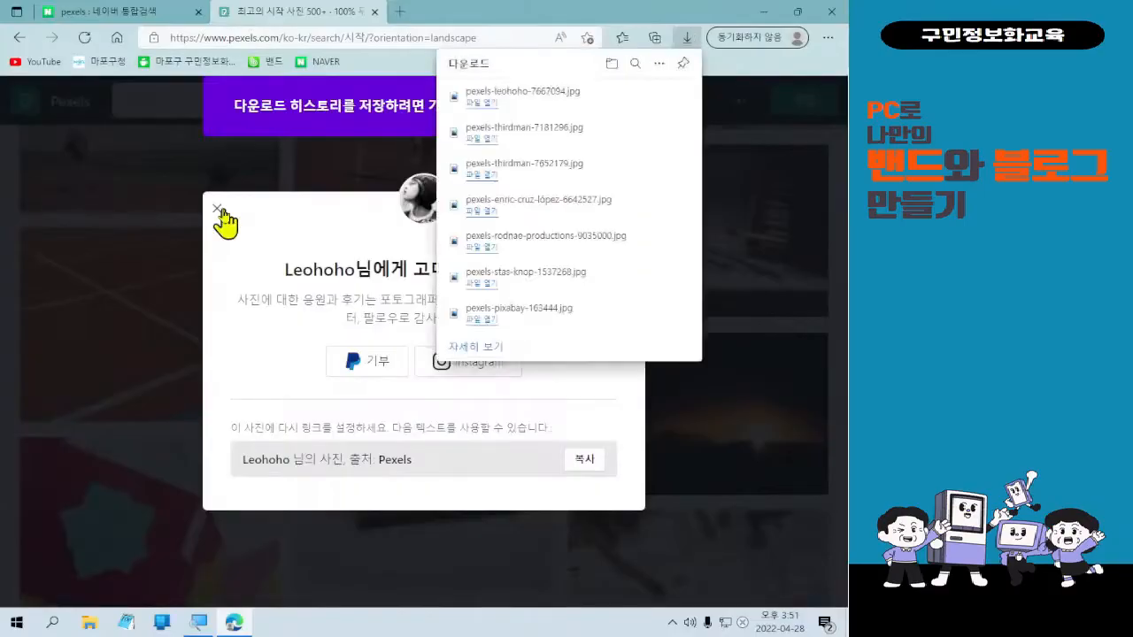
left_click(220, 212)
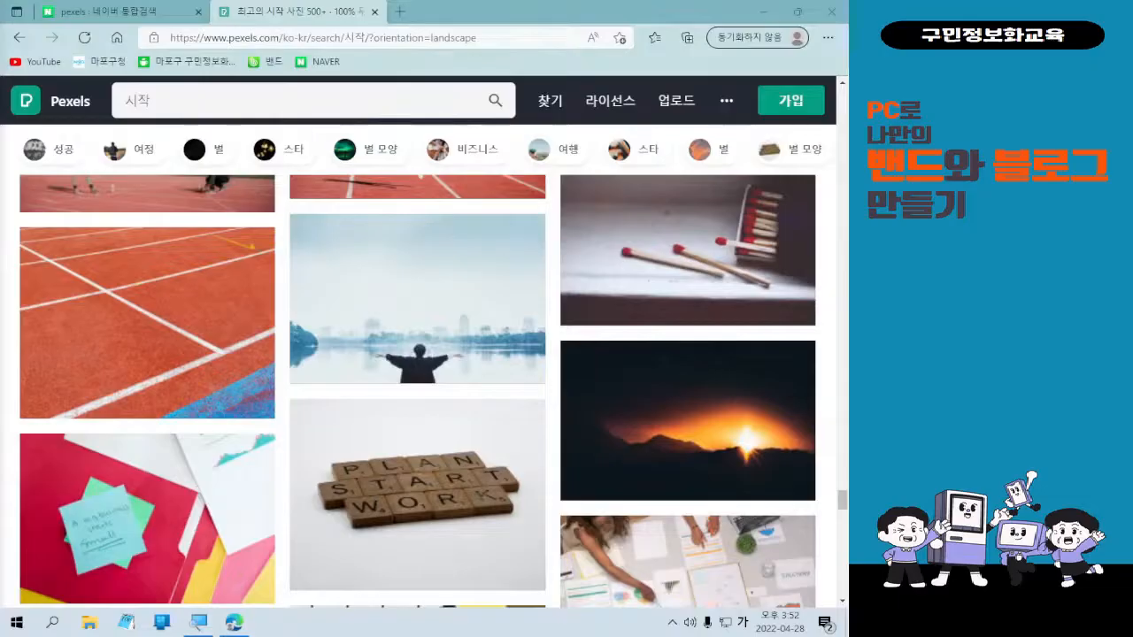
Return to the top of the 시작 results page.
mouse_move(120, 389)
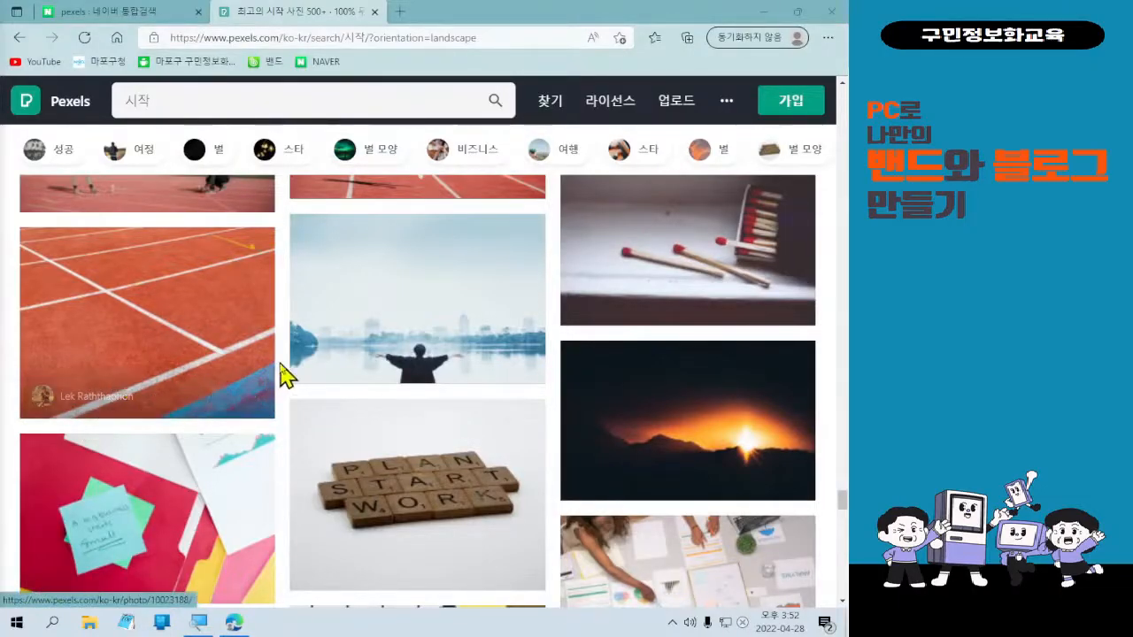
scroll(283, 375, "up", 15)
scroll(301, 374, "up", 20)
scroll(393, 412, "up", 15)
scroll(393, 412, "up", 15)
scroll(393, 411, "up", 15)
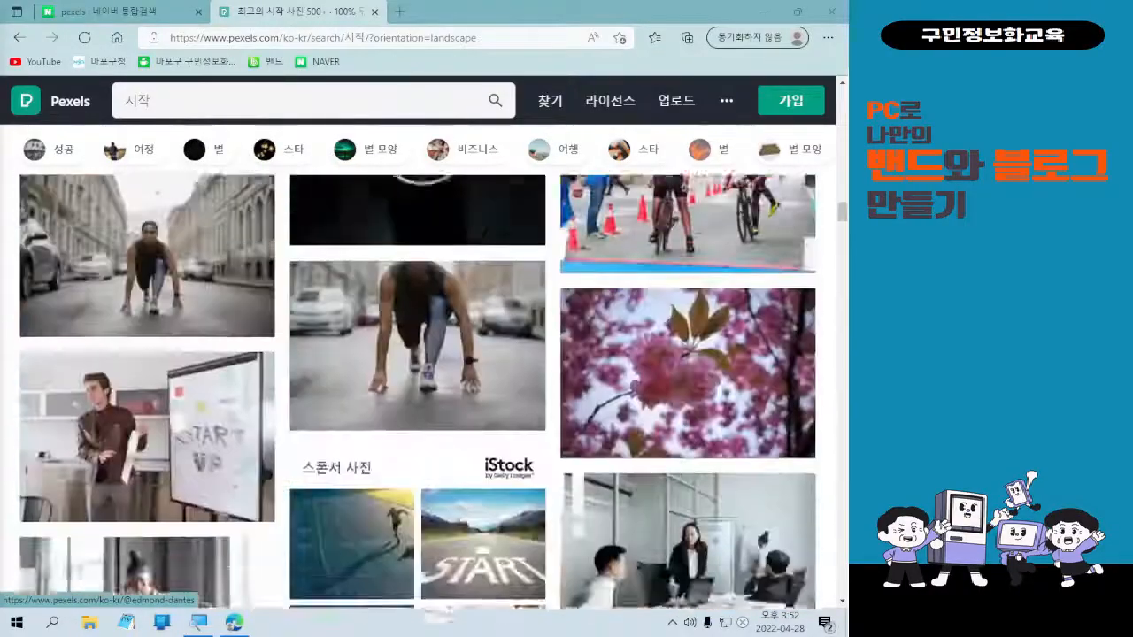
scroll(393, 412, "up", 3)
left_click_drag(837, 220, 843, 89)
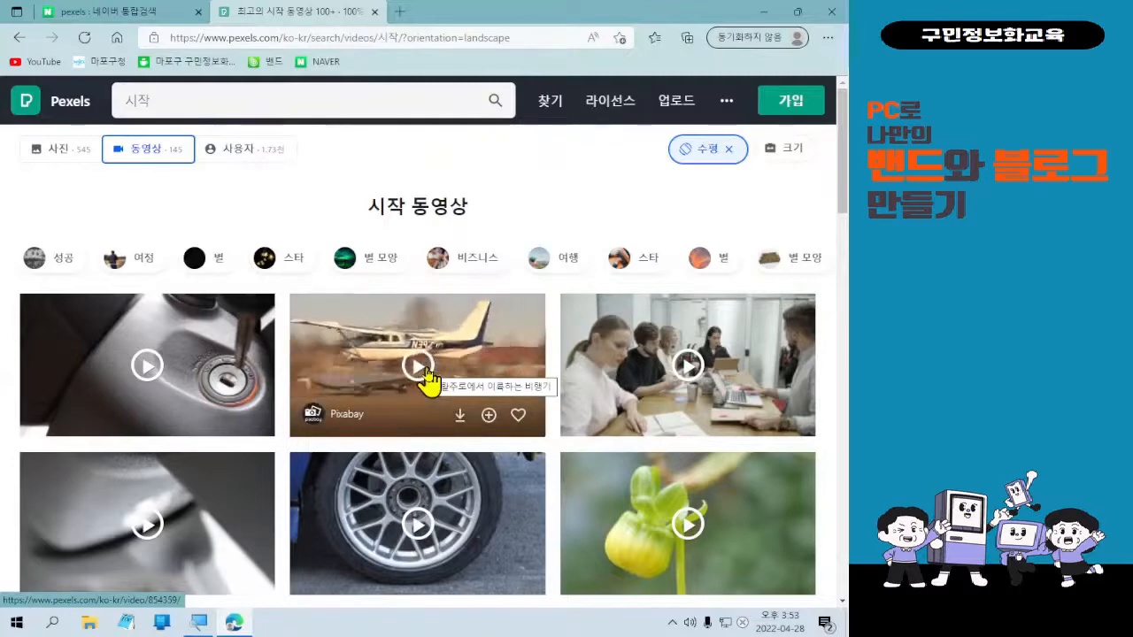
Scroll down through the landscape 시작 video results, past the race-car wheel, flower bud and stage curtain.
scroll(433, 371, "down", 2)
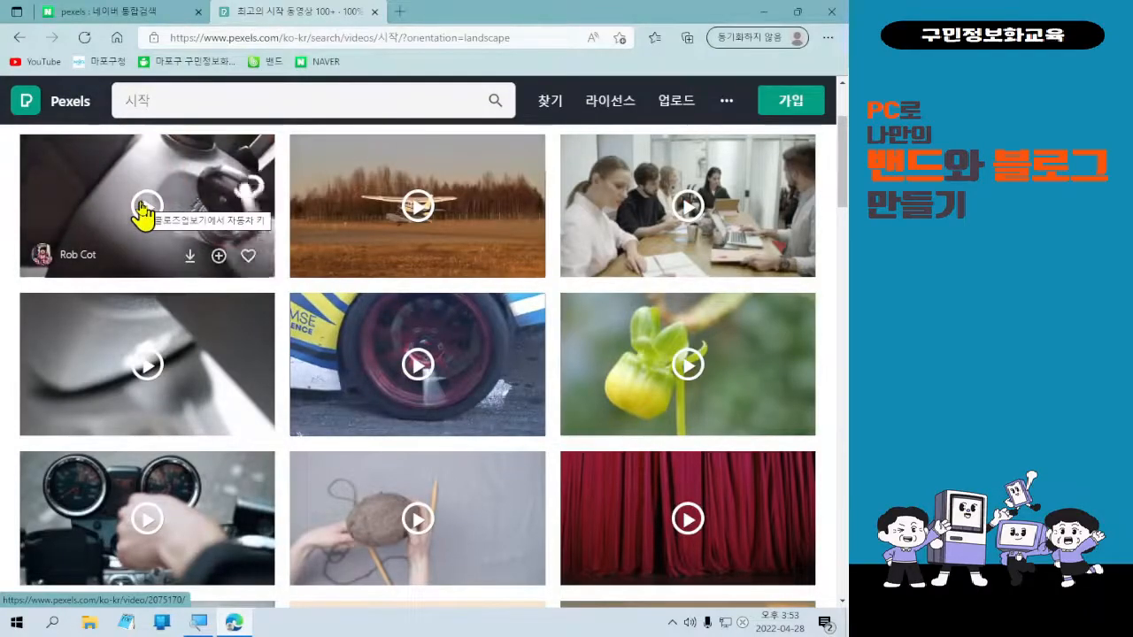
Download the orange sunset-over-the-sea video as production ID_4731823.mp4, then dismiss the downloads list.
scroll(585, 435, "down", 3)
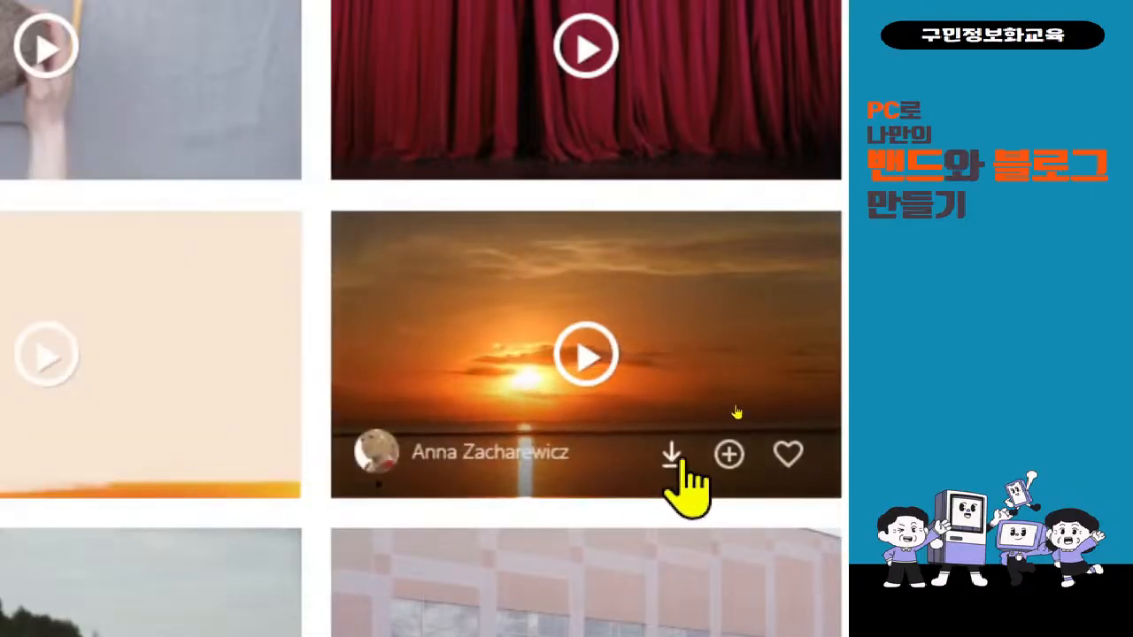
left_click(672, 456)
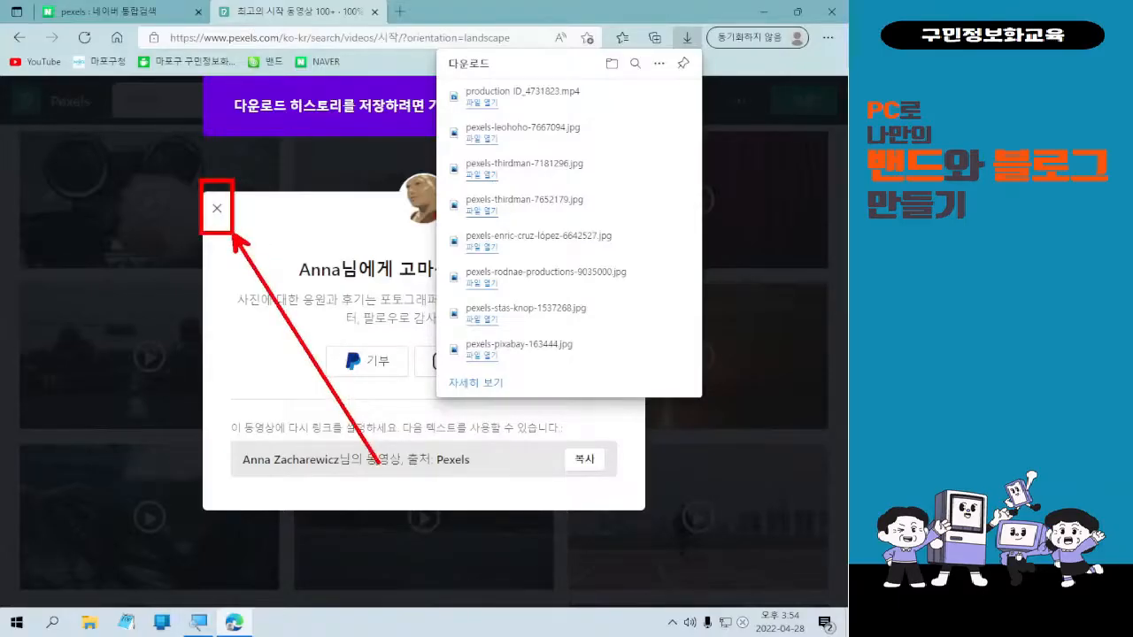
key("Escape")
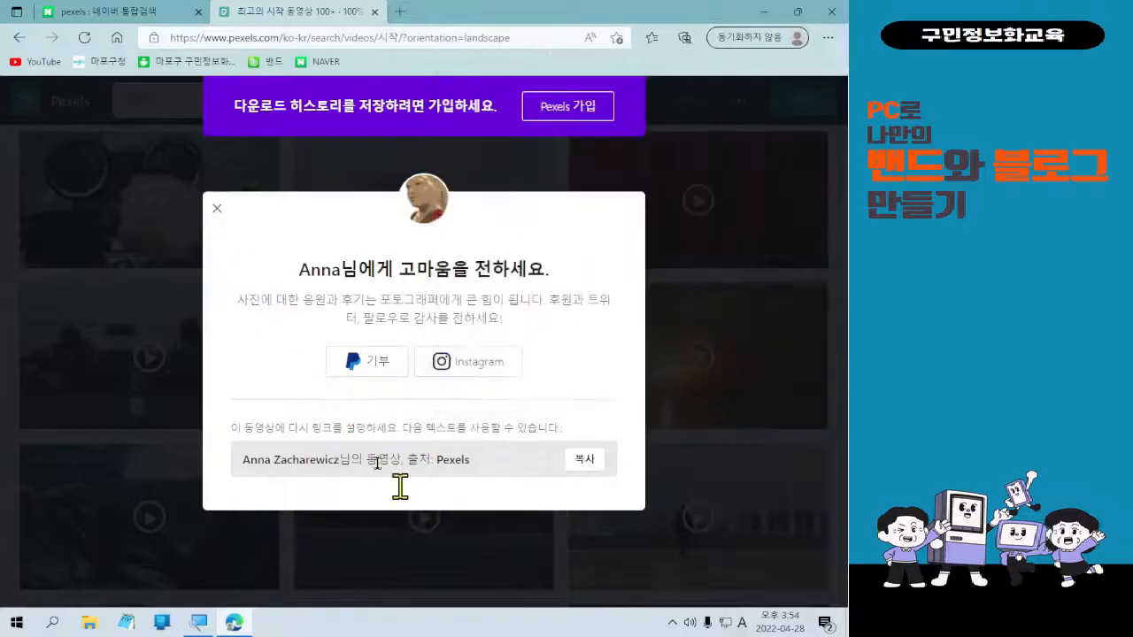
Close the Pexels thank-you popup and continue scrolling through the video results.
left_click(213, 215)
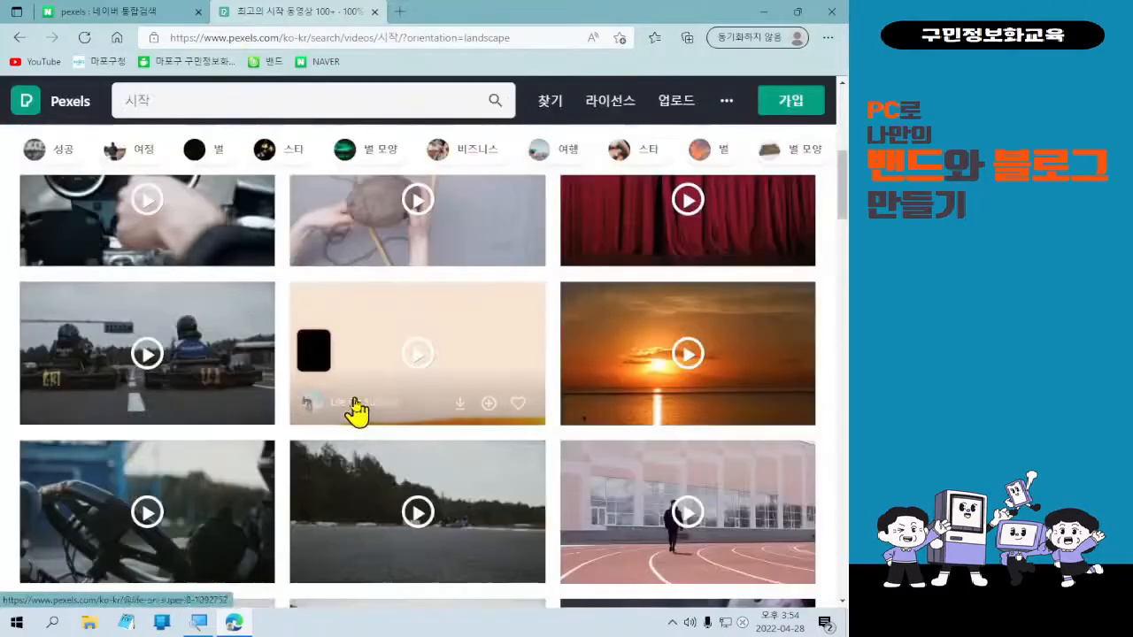
scroll(354, 413, "down", 5)
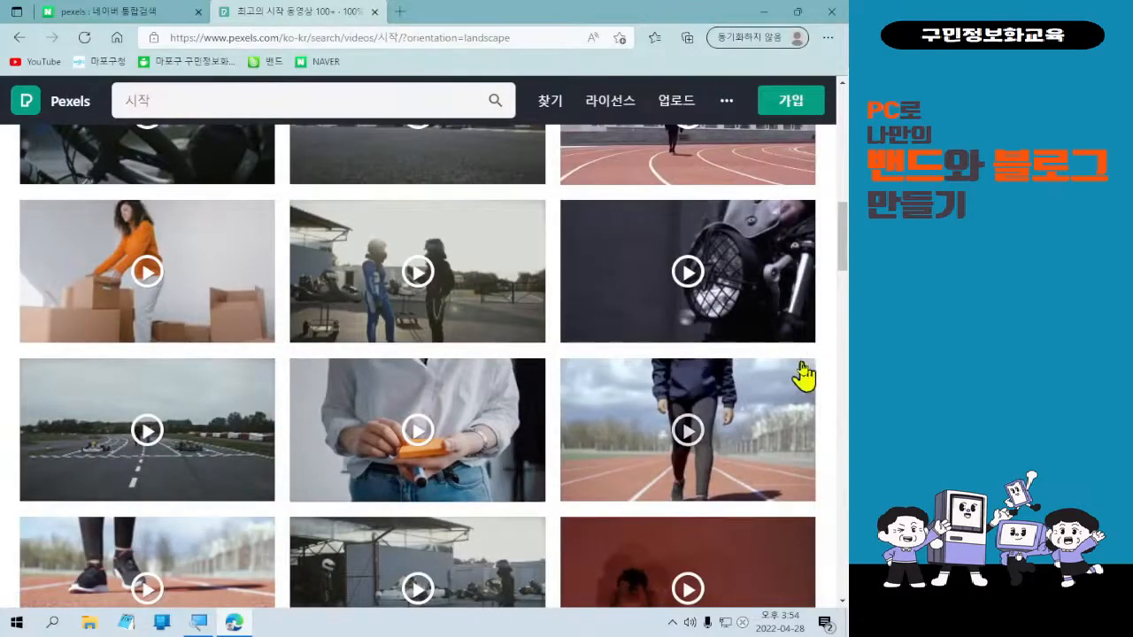
scroll(803, 370, "down", 1)
scroll(803, 370, "down", 3)
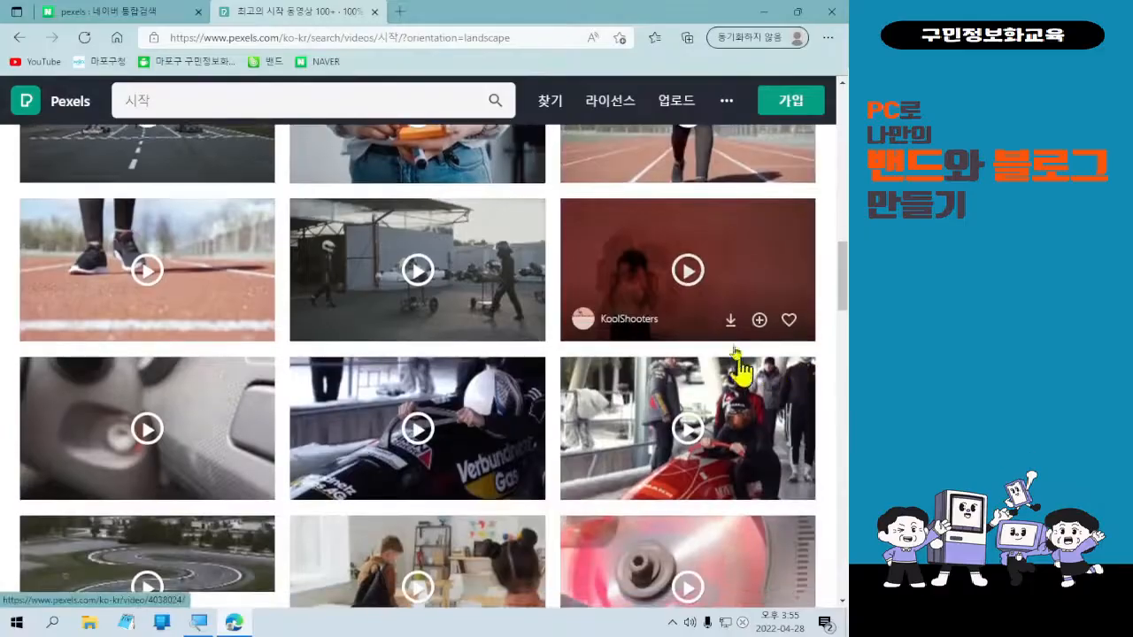
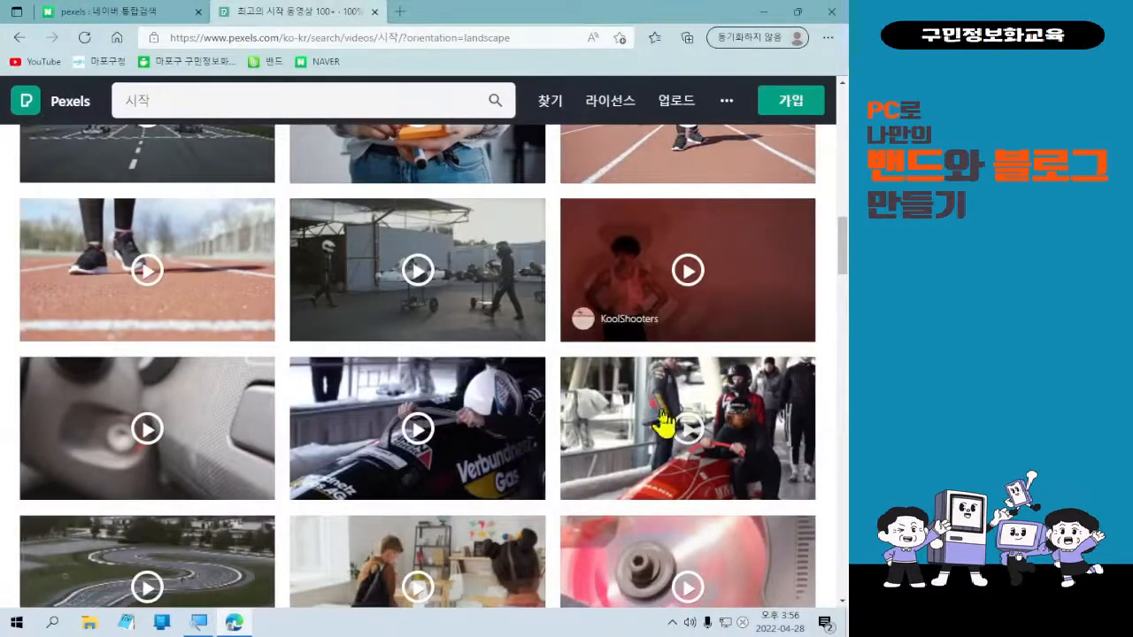
Download the bobsled video clip, then dismiss the downloads list and the thank-you popup.
mouse_move(490, 430)
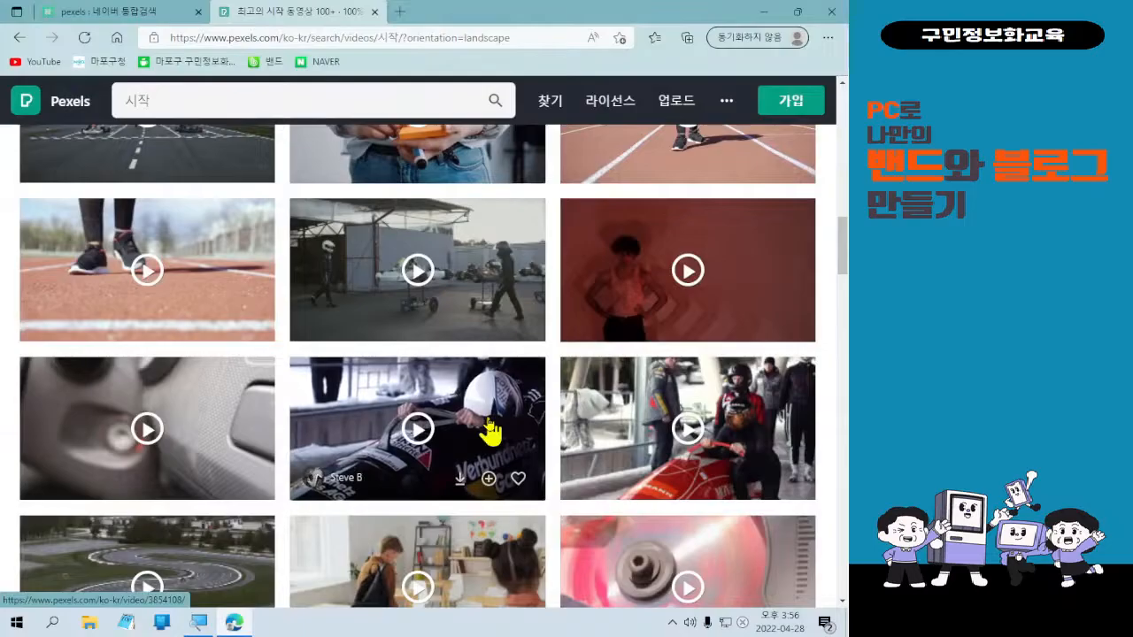
left_click(460, 480)
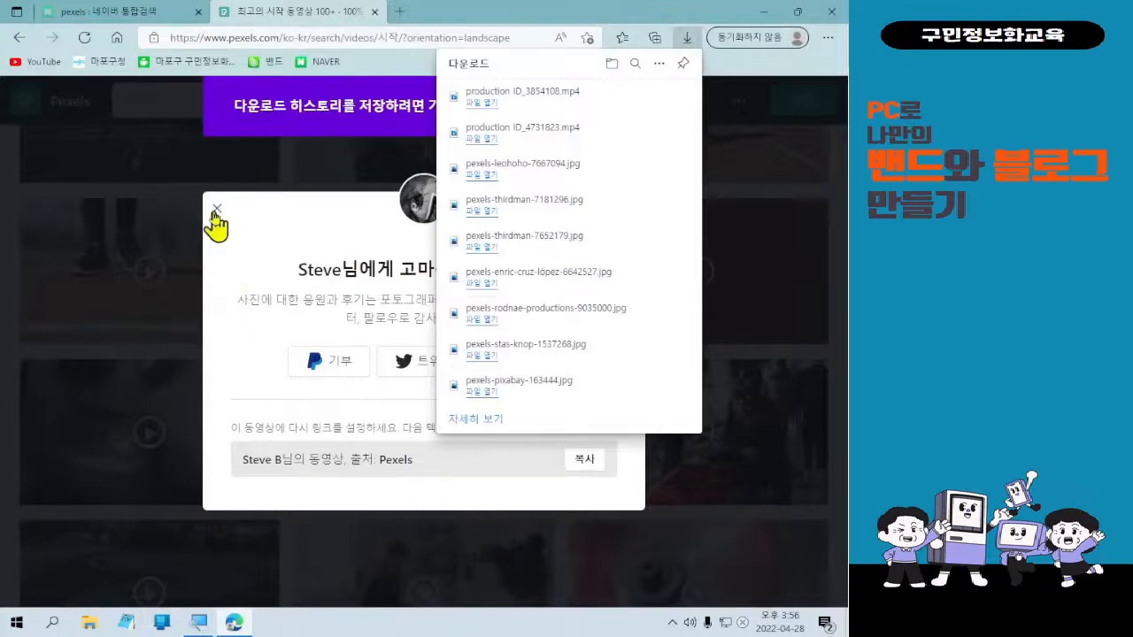
left_click(215, 211)
left_click(215, 211)
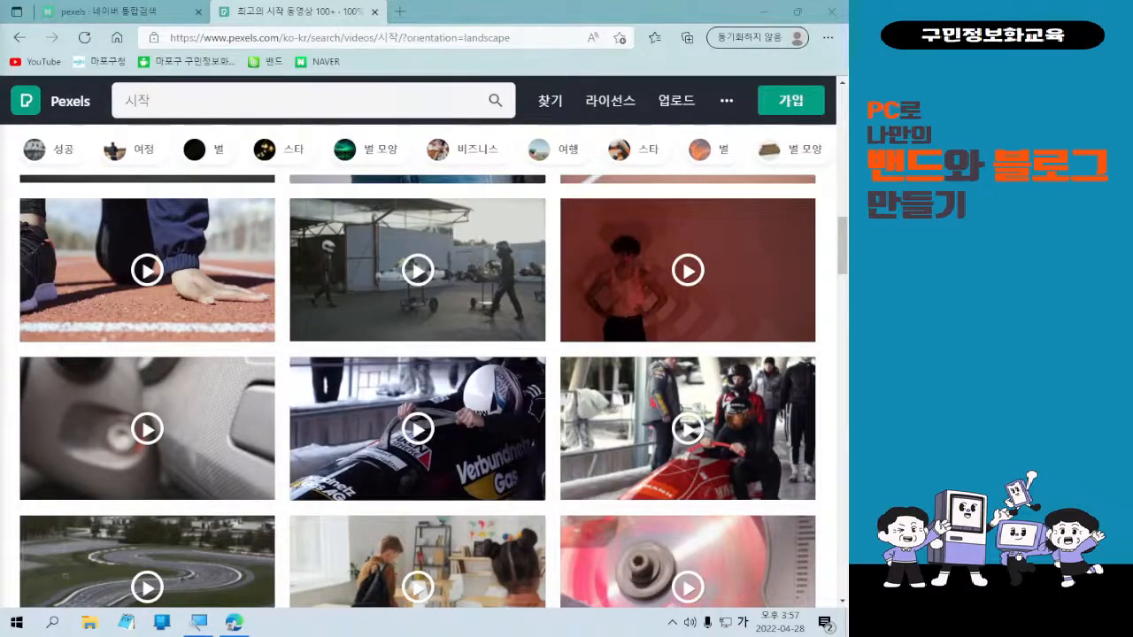
mouse_move(209, 219)
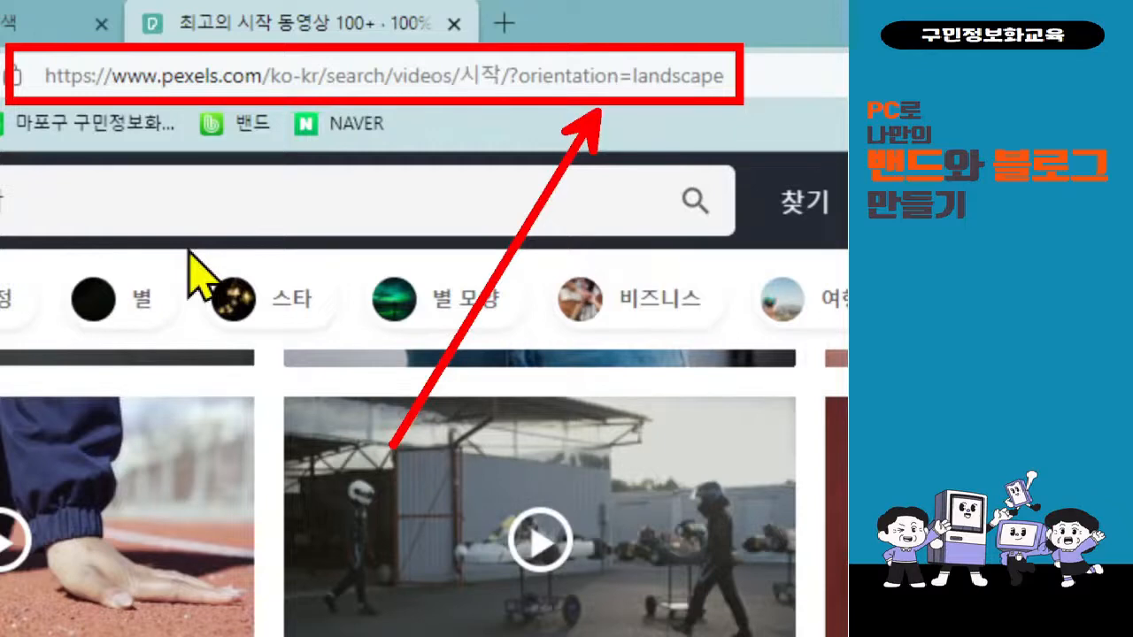
Replace the Edge address bar URL with the Korean search term 벤사운드.
left_click(445, 91)
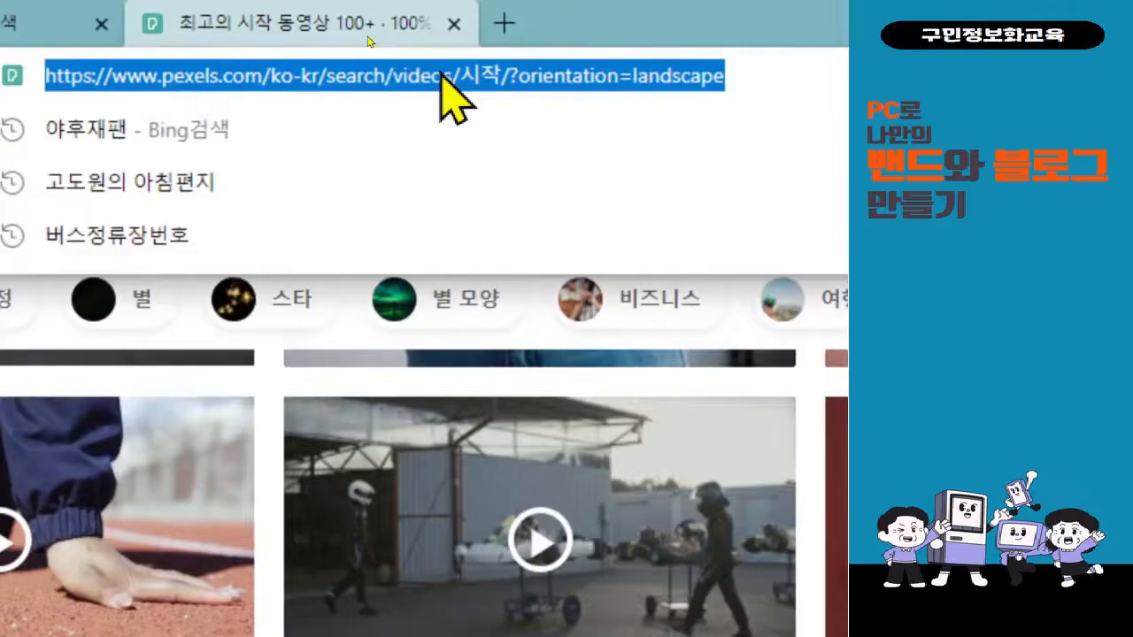
key("BackSpace")
type("QP")
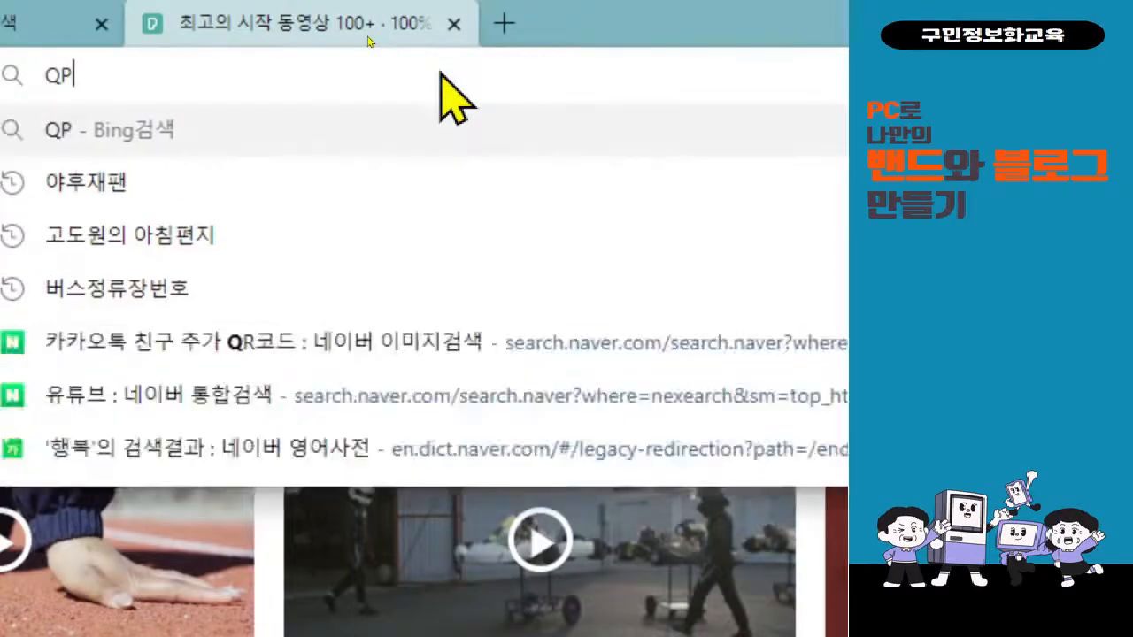
key("BackSpace")
key("BackSpace")
key("Hangul")
type("ㅂ")
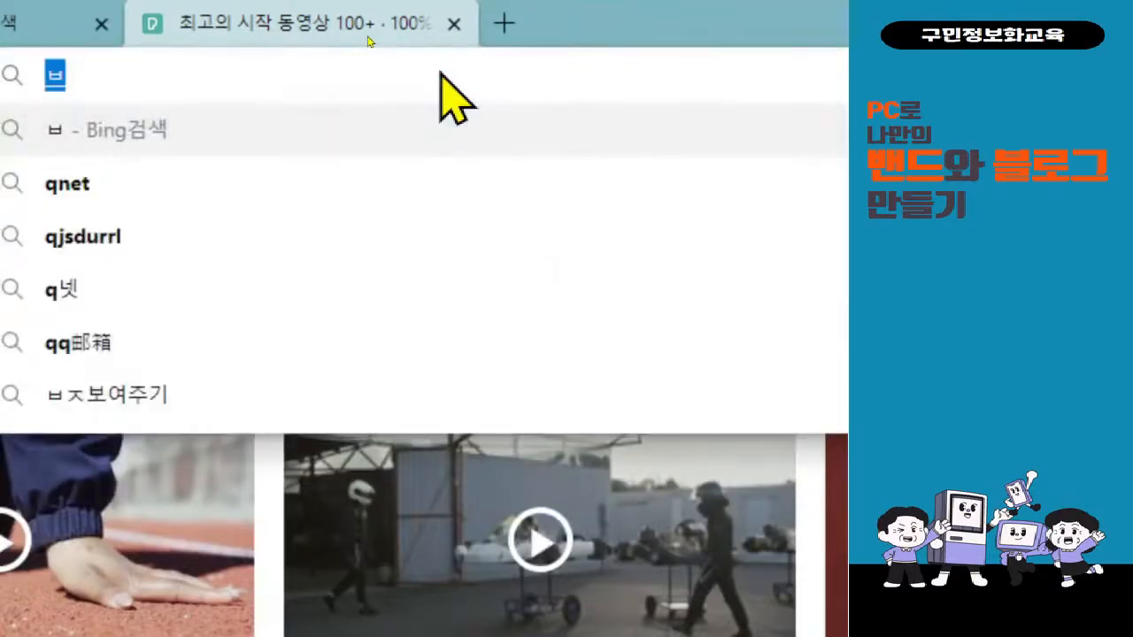
type("ㅔㄴ사운드")
key("Right")
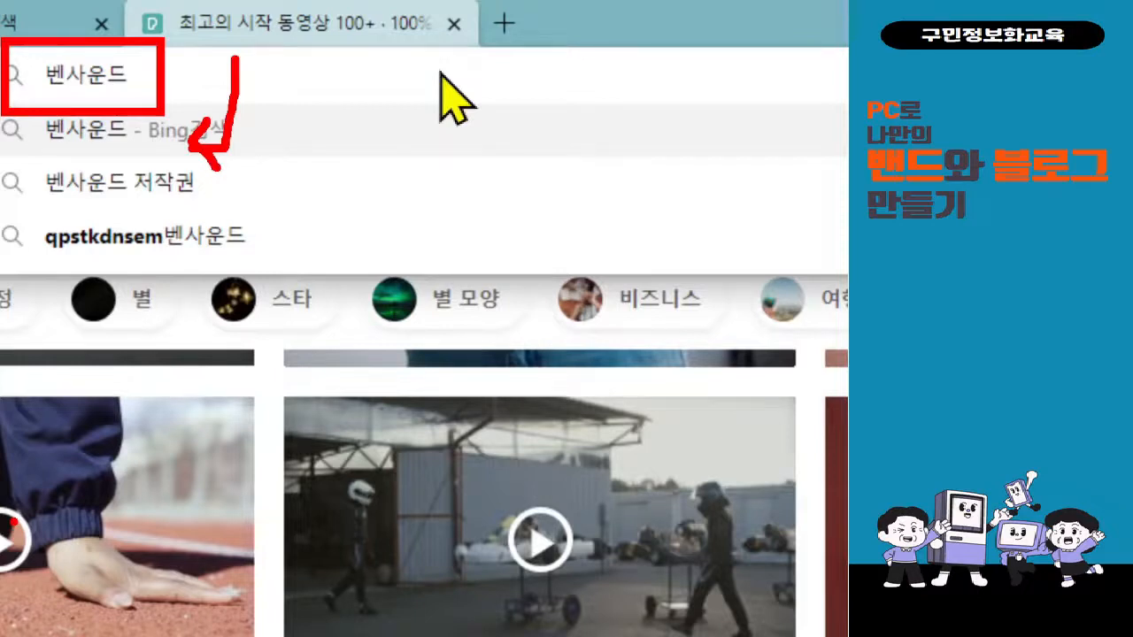
key("Escape")
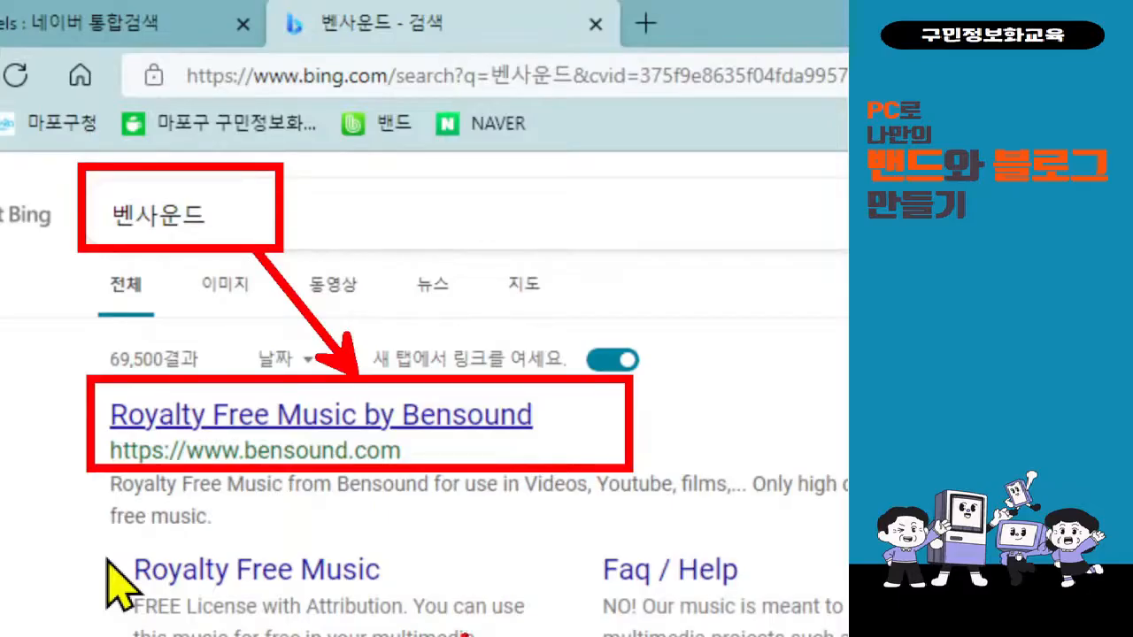
Open the 'Royalty Free Music by Bensound' result and accept the site's cookie policy.
left_click(440, 456)
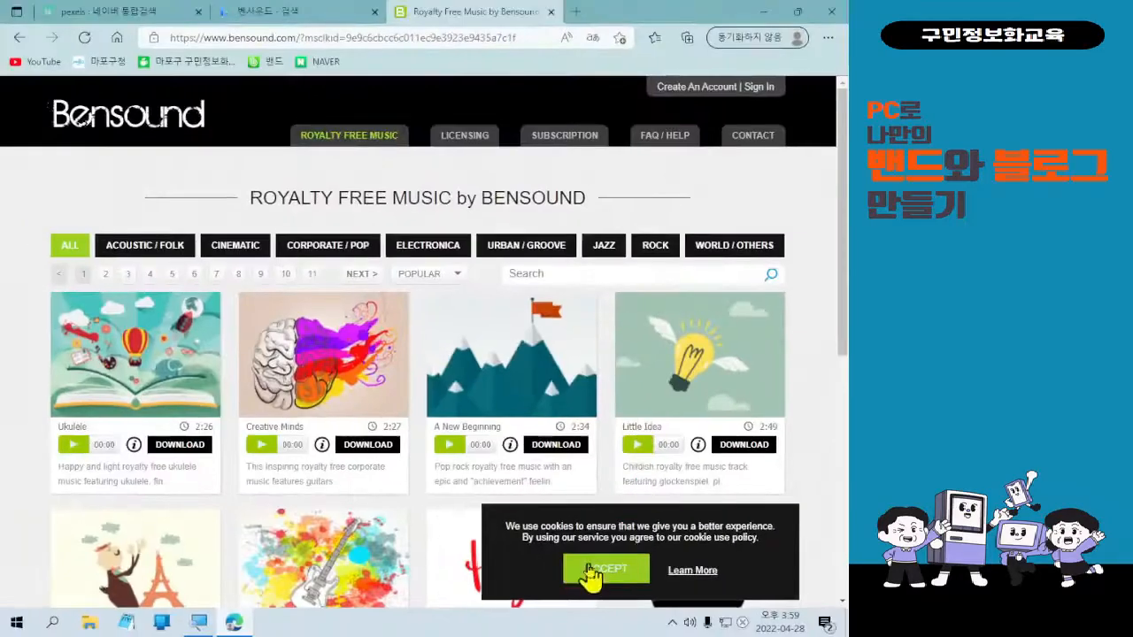
left_click(349, 535)
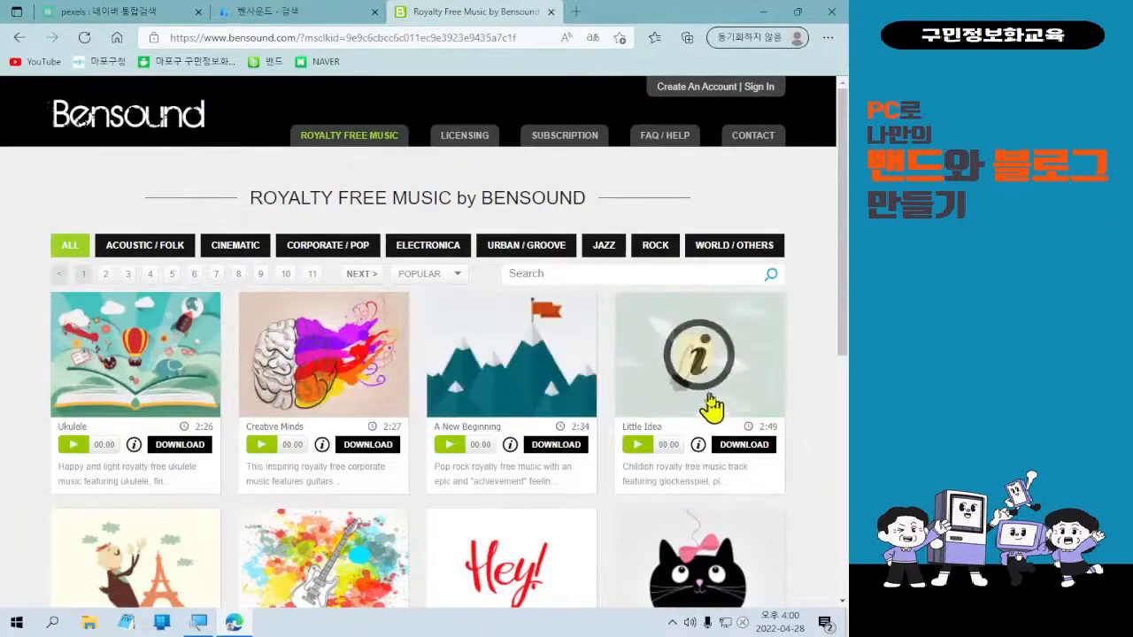
scroll(719, 398, "down", 1)
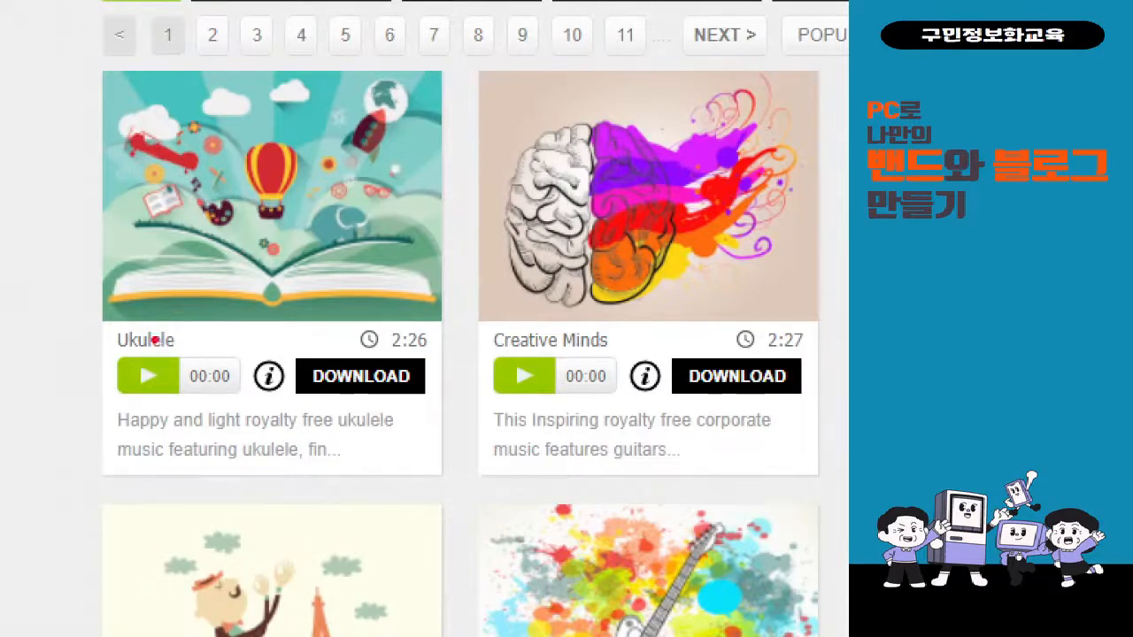
left_click_drag(103, 322, 188, 364)
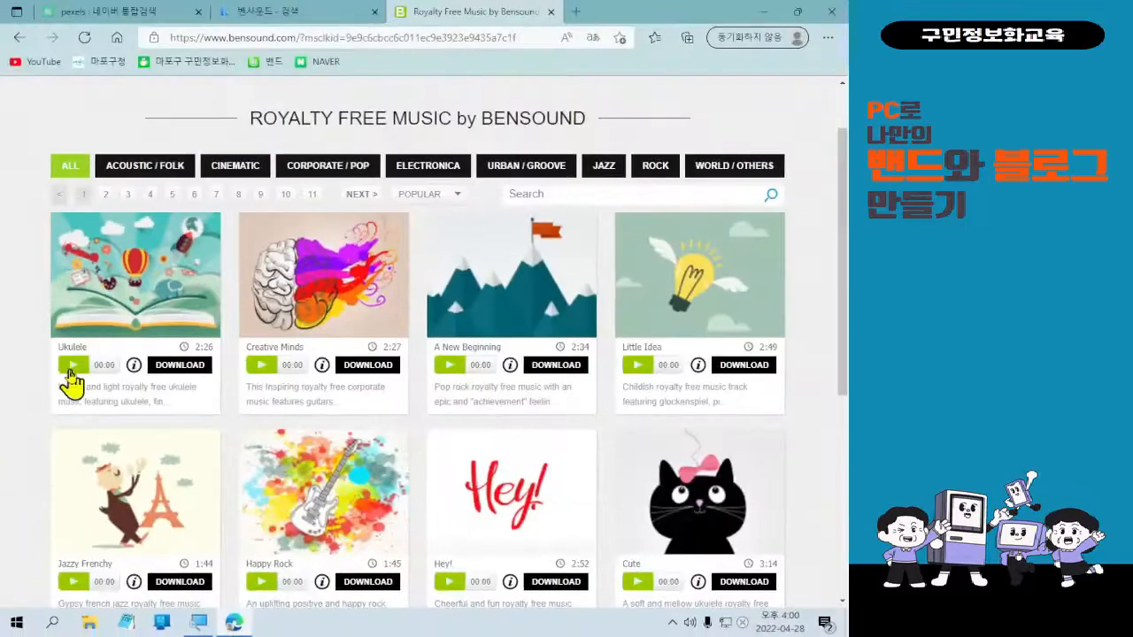
Play the Ukulele track preview, then pause it at 0:25.
left_click(151, 375)
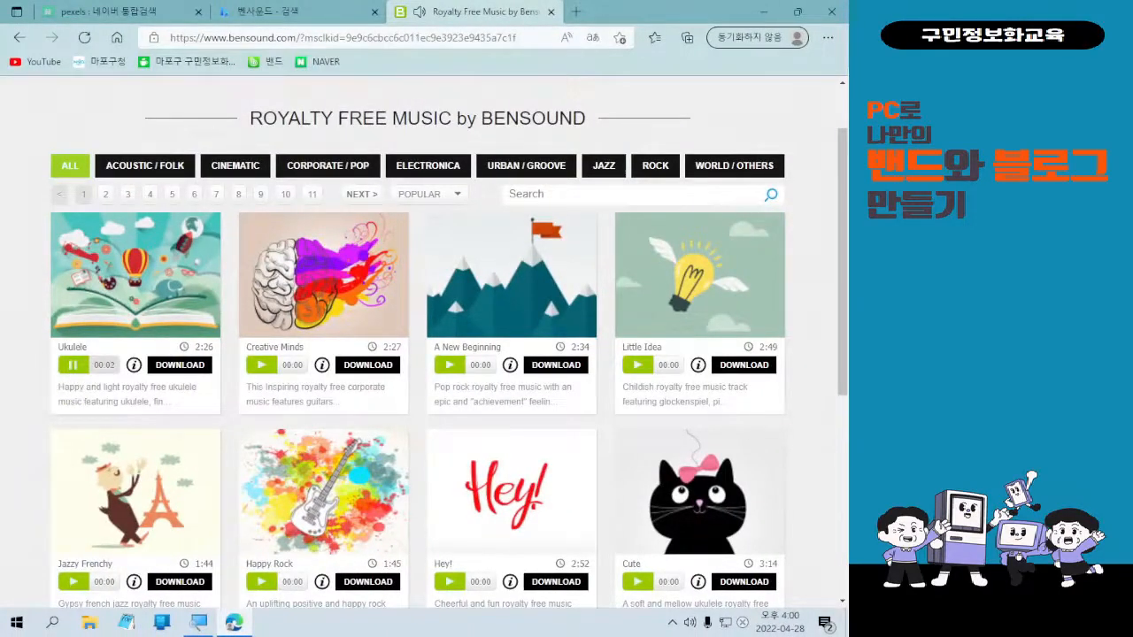
left_click(343, 37)
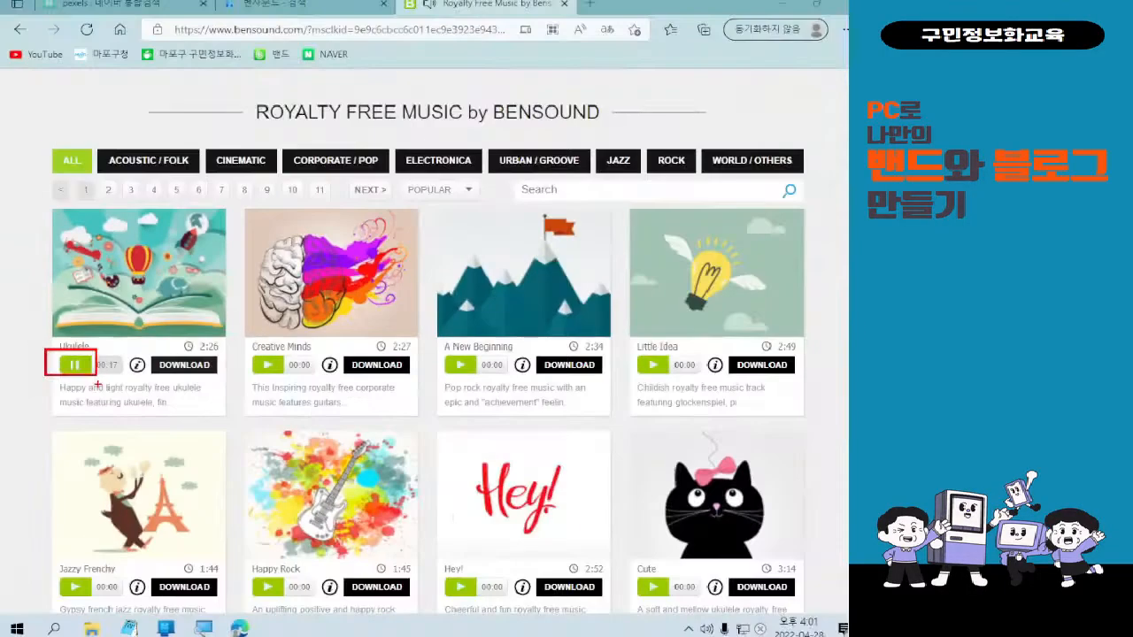
left_click(71, 372)
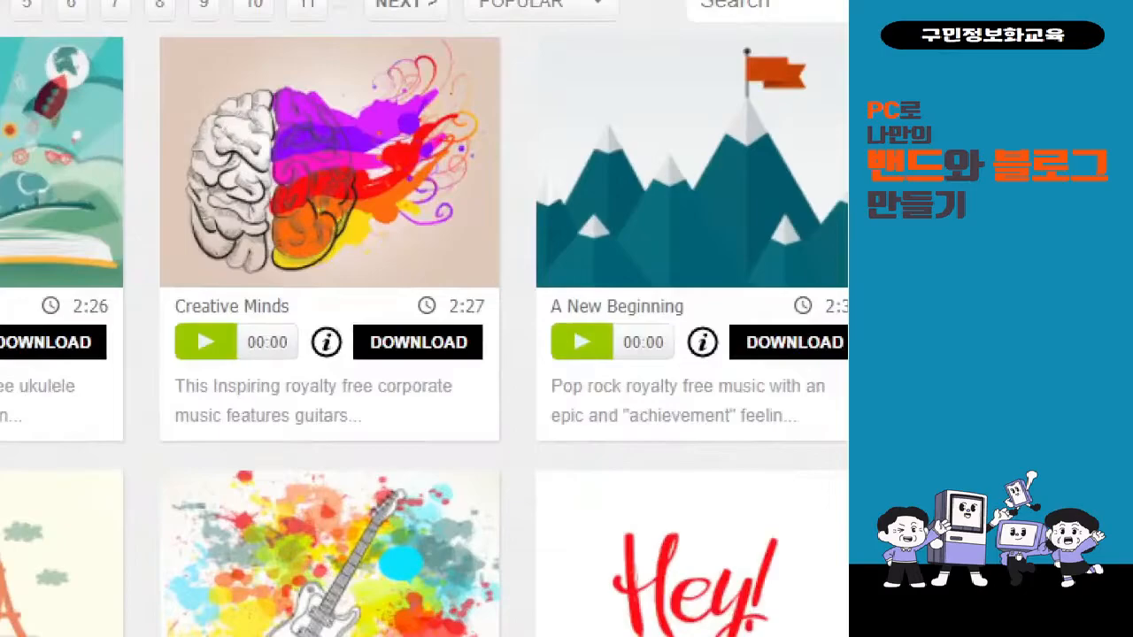
Preview the Creative Minds track and pause it at 1:18.
mouse_move(167, 321)
left_mouse_down()
mouse_move(242, 360)
mouse_move(191, 469)
left_mouse_up()
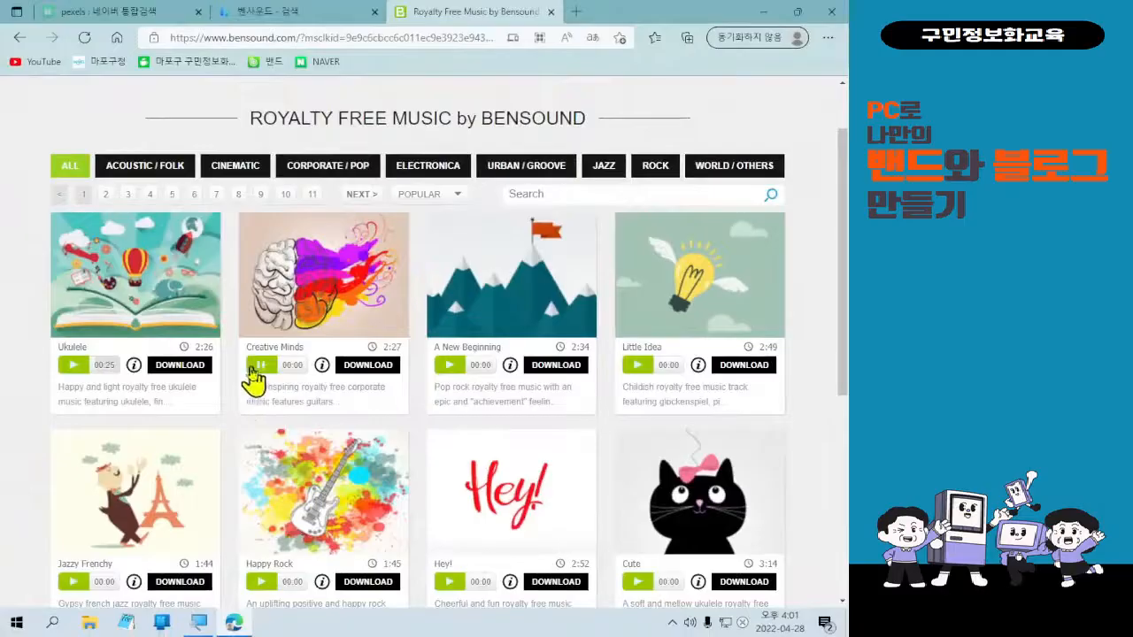
left_click(205, 341)
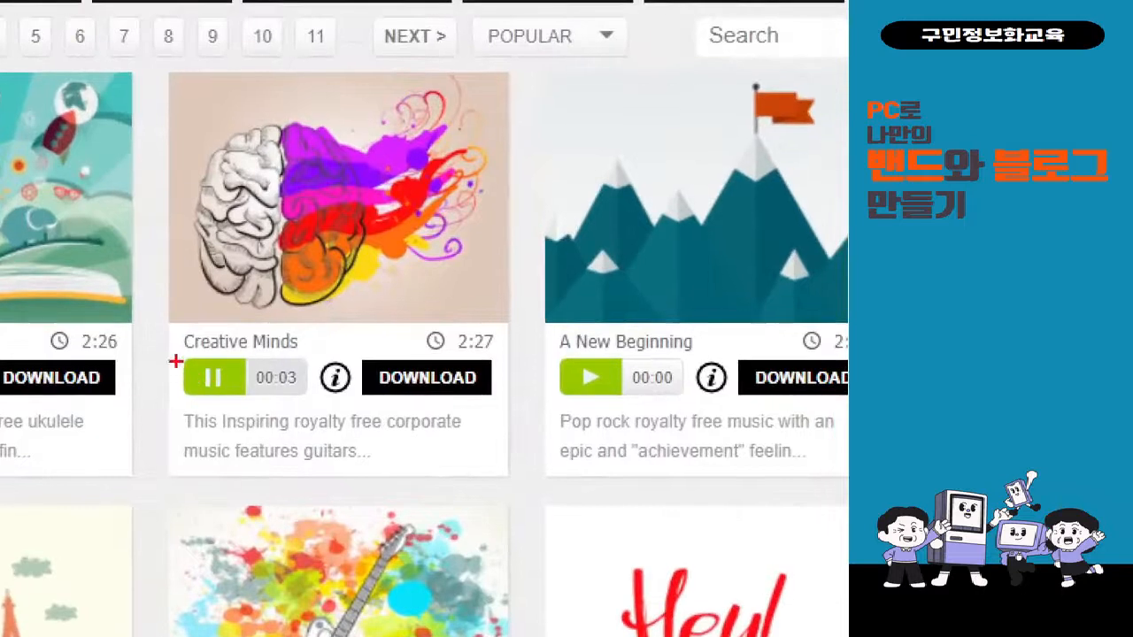
mouse_move(169, 358)
left_mouse_down()
mouse_move(262, 407)
mouse_move(168, 545)
left_mouse_up()
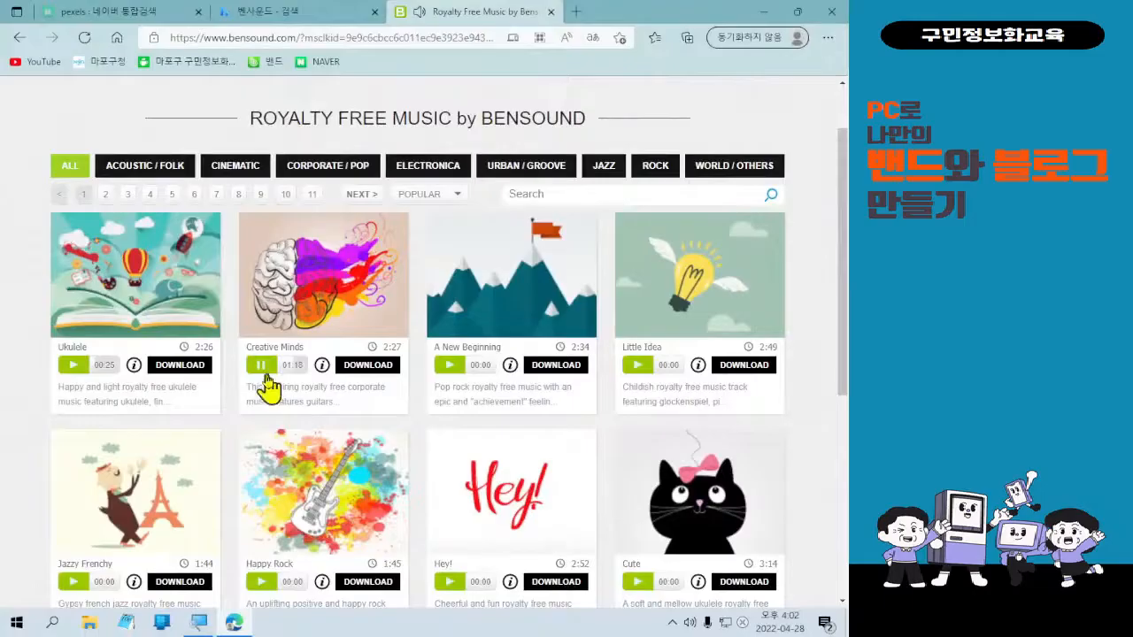
left_click(262, 368)
Open and dismiss Edge's general options menu, returning focus to the Bensound page.
key("ctrl+l")
key("alt+f")
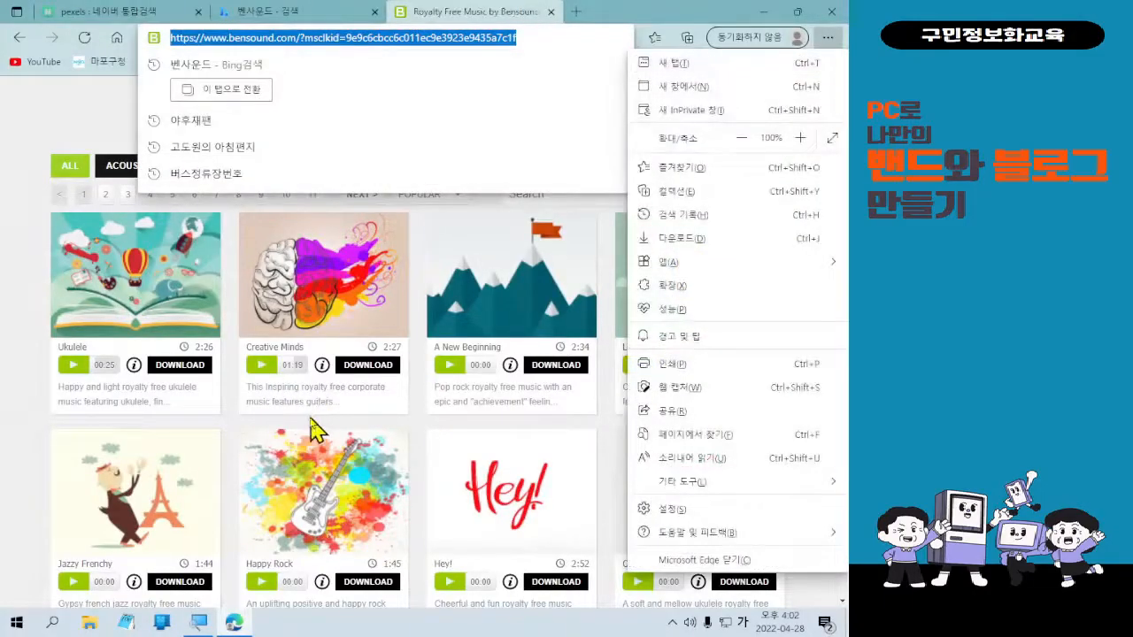
key("Escape")
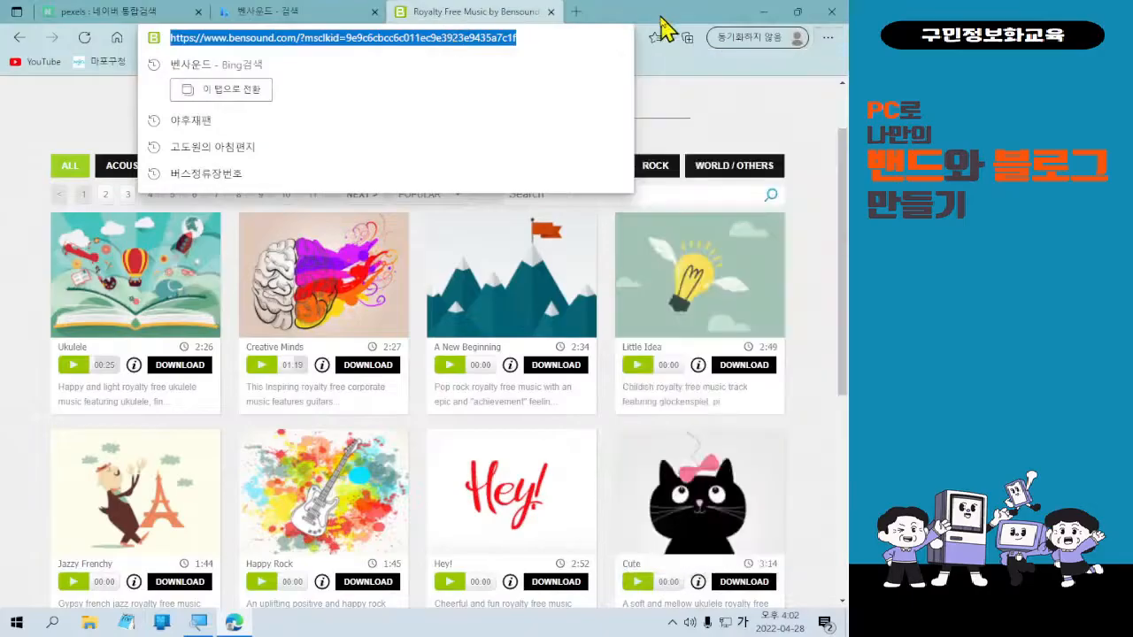
left_click(732, 139)
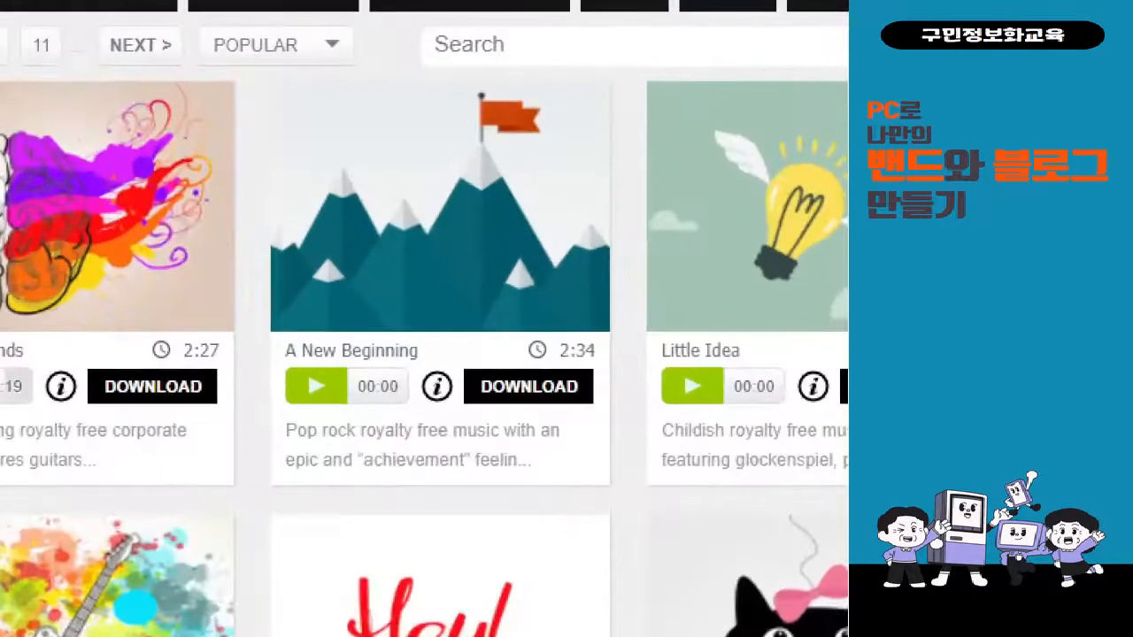
mouse_move(271, 73)
left_mouse_down()
mouse_move(599, 384)
mouse_move(624, 460)
left_mouse_up()
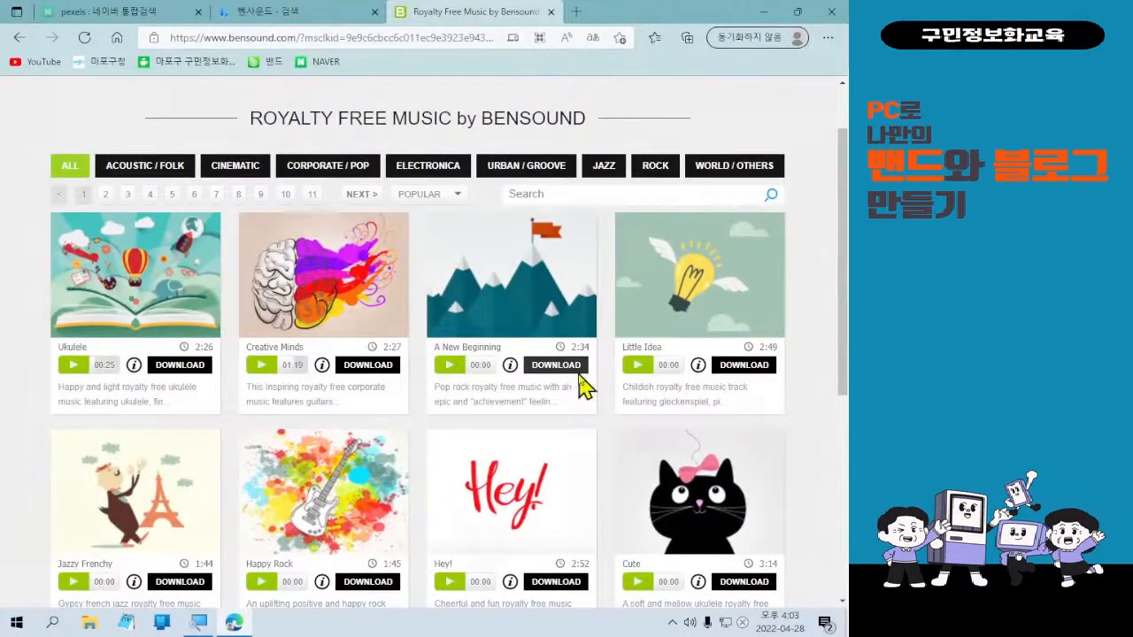
Download the A New Beginning track under the FREE license.
left_click(575, 370)
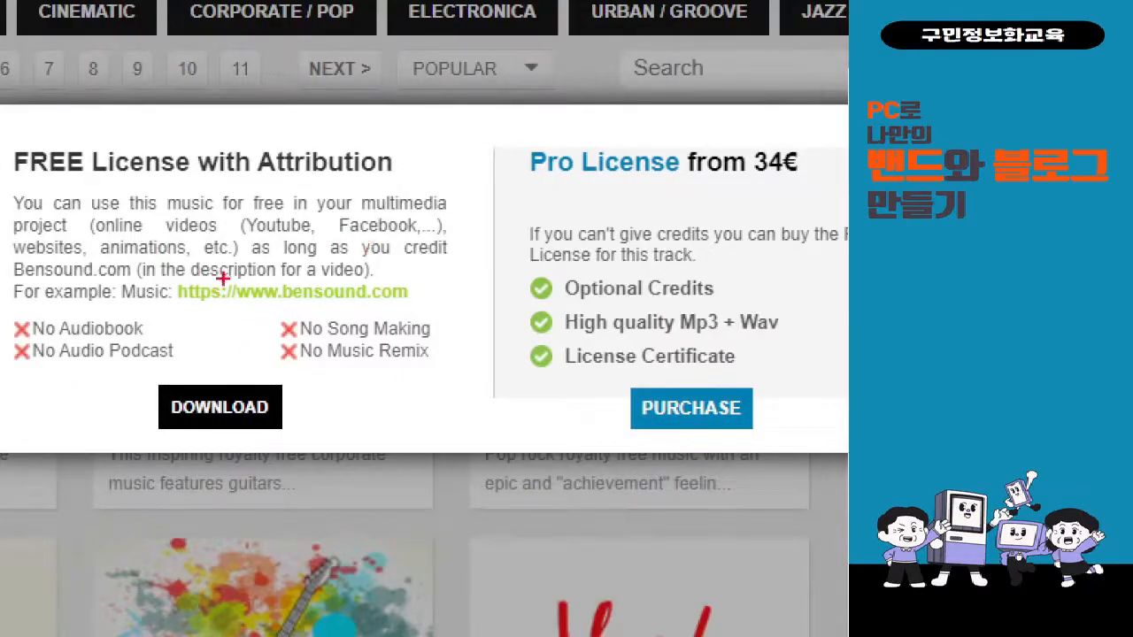
mouse_move(140, 375)
left_mouse_down()
mouse_move(227, 425)
mouse_move(611, 518)
left_mouse_up()
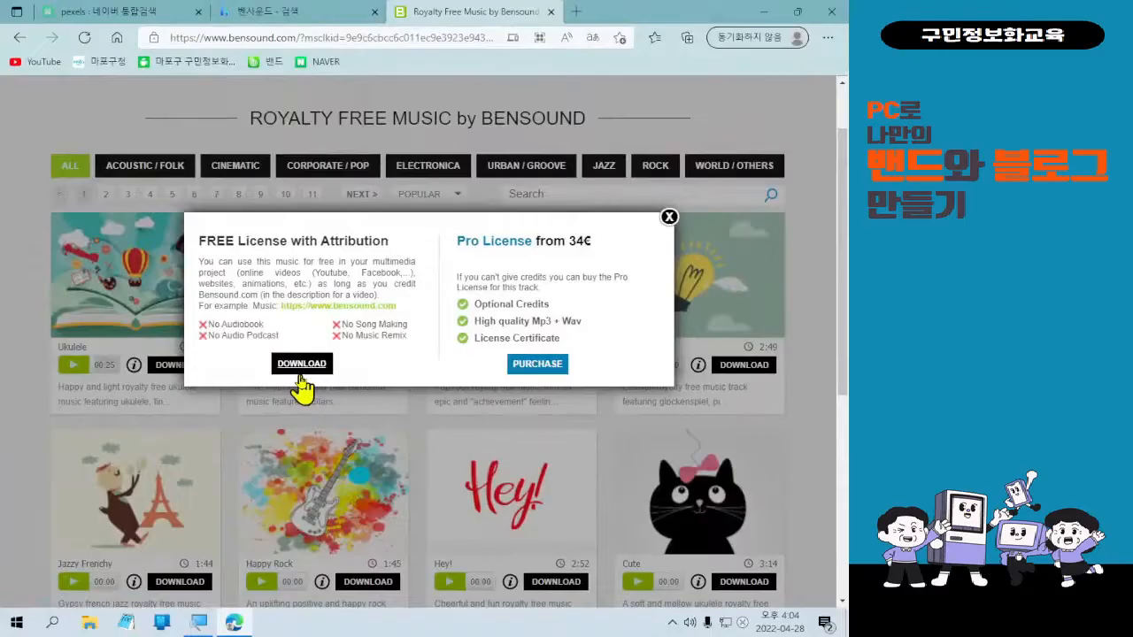
left_click(218, 415)
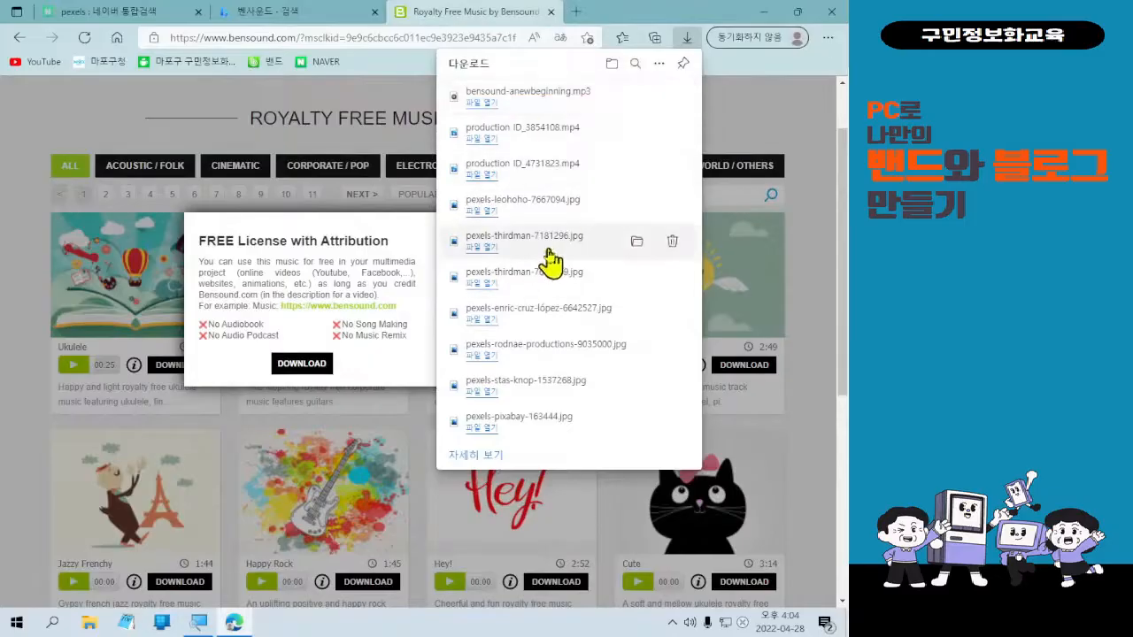
Check bensound-anewbeginning.mp3 in the downloads list, then close it and the browser.
left_click(539, 115)
left_click(701, 7)
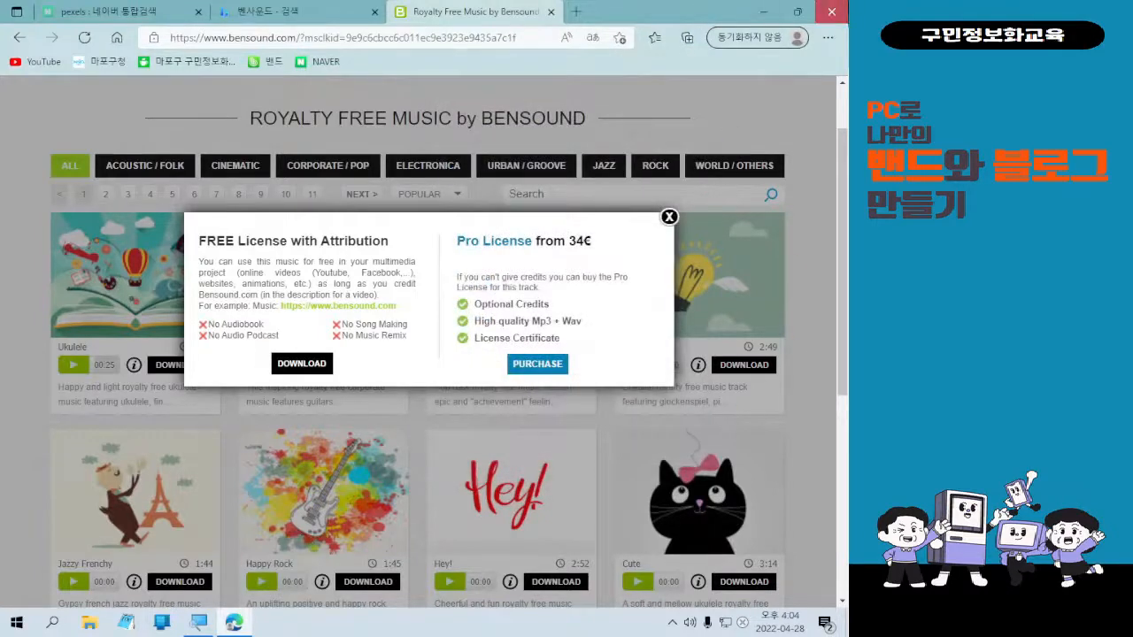
left_click(831, 11)
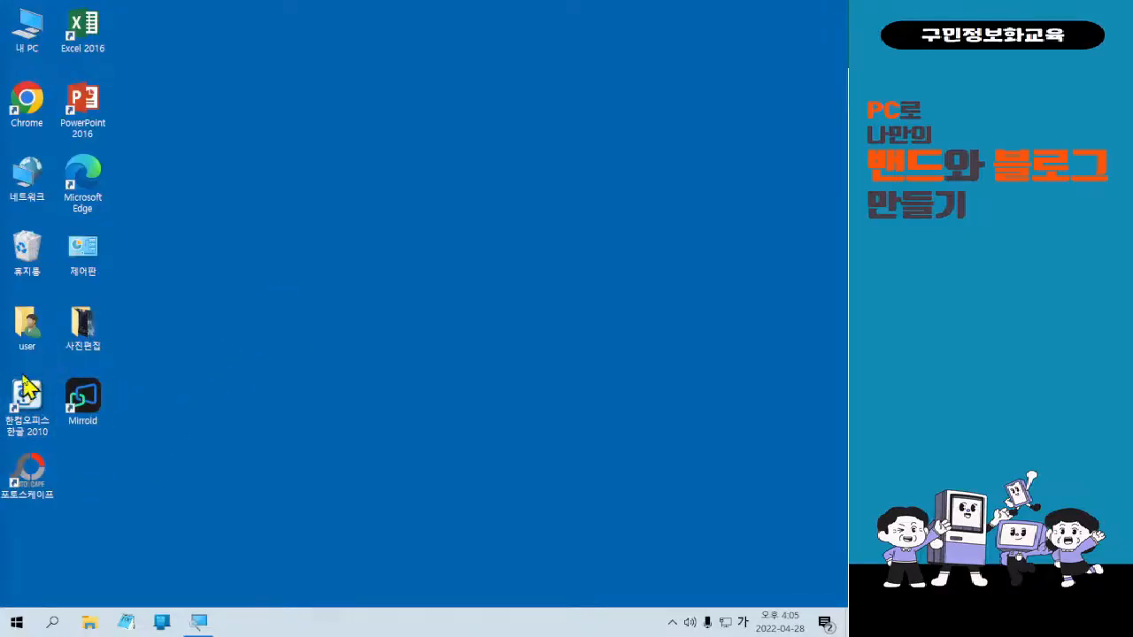
Bring up File Explorer on 내 PC, showing its seven folders and the C drive.
left_click_drag(100, 206, 256, 343)
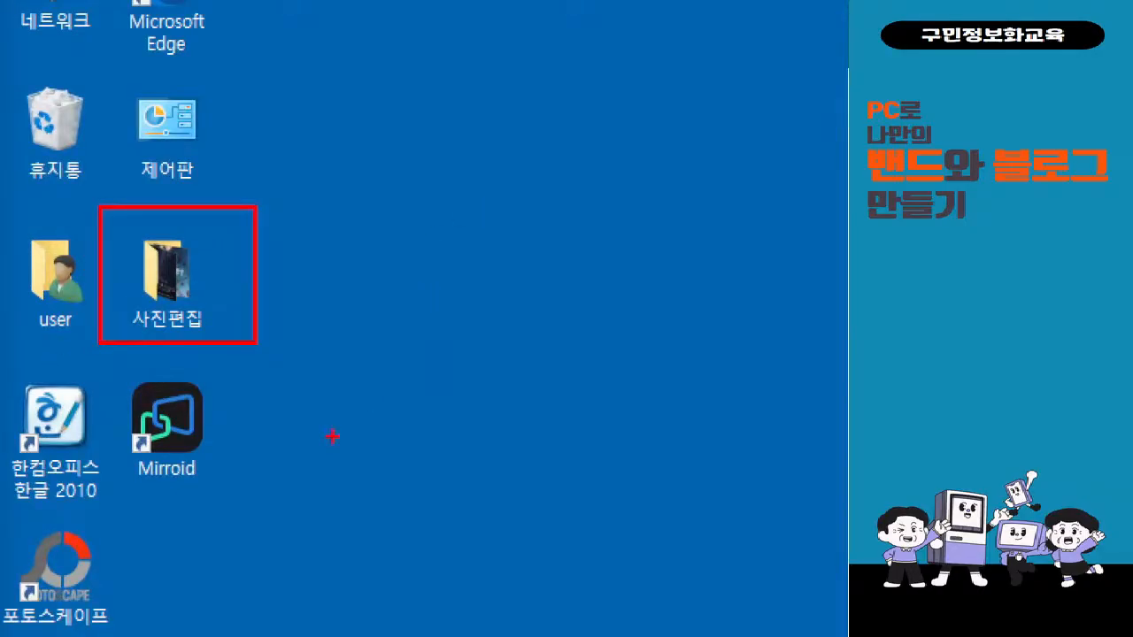
key("Escape")
key("ctrl+1")
left_click(110, 20)
key("g")
left_click_drag(8, 2, 22, 34)
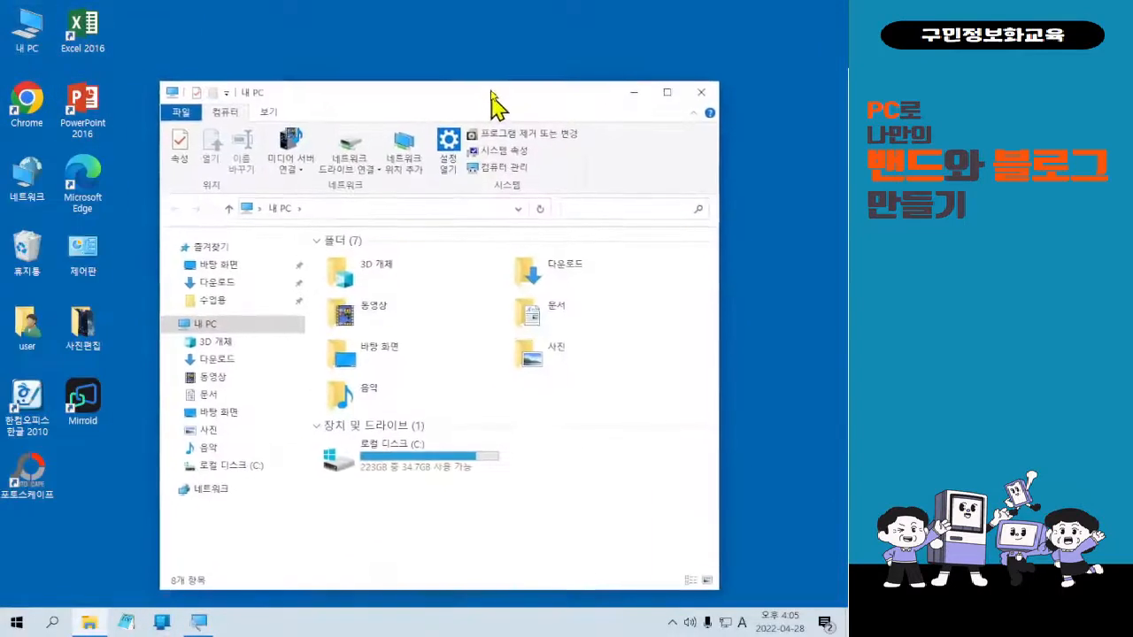
Open the 다운로드 folder listing today's ten downloads and select the desktop 사진편집 folder.
left_click(239, 270)
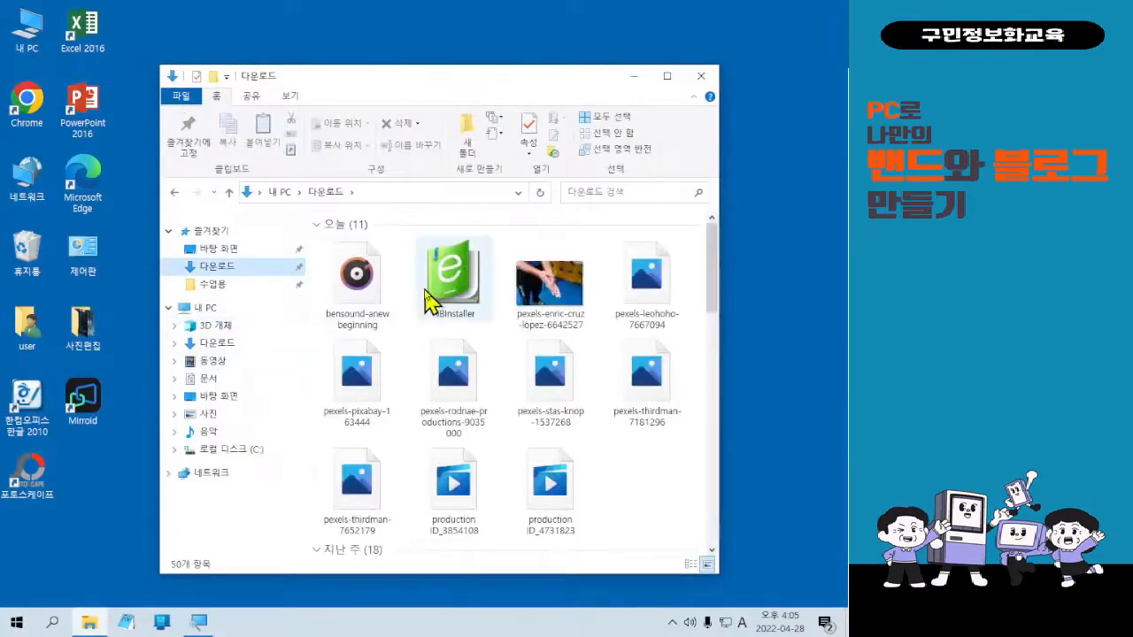
left_click(431, 301)
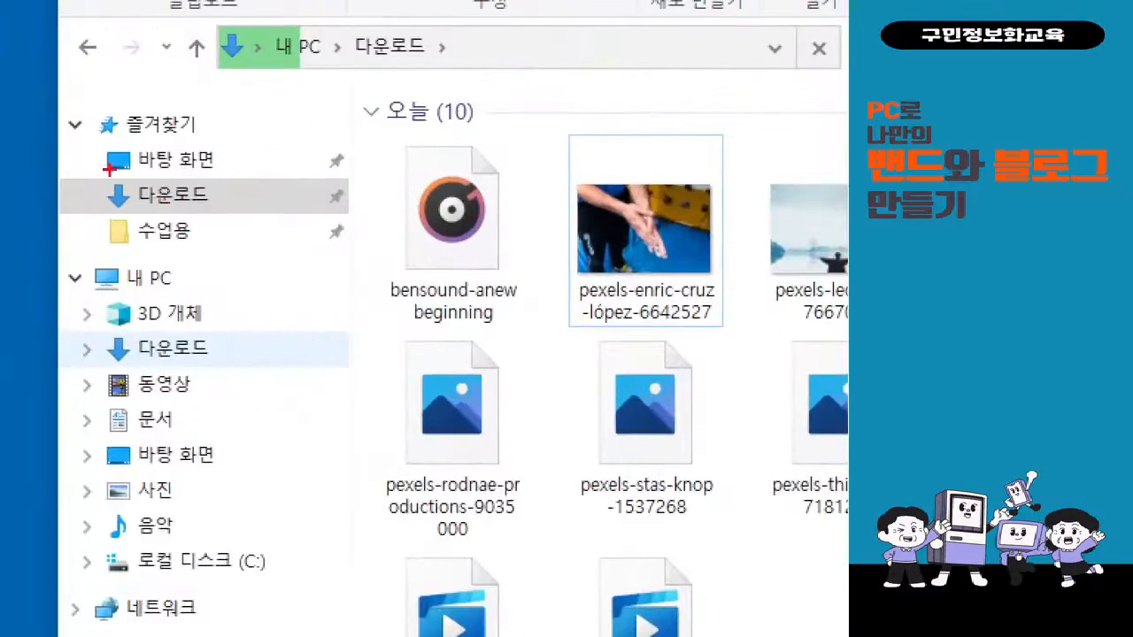
mouse_move(107, 169)
left_mouse_down()
mouse_move(141, 232)
mouse_move(231, 233)
left_mouse_up()
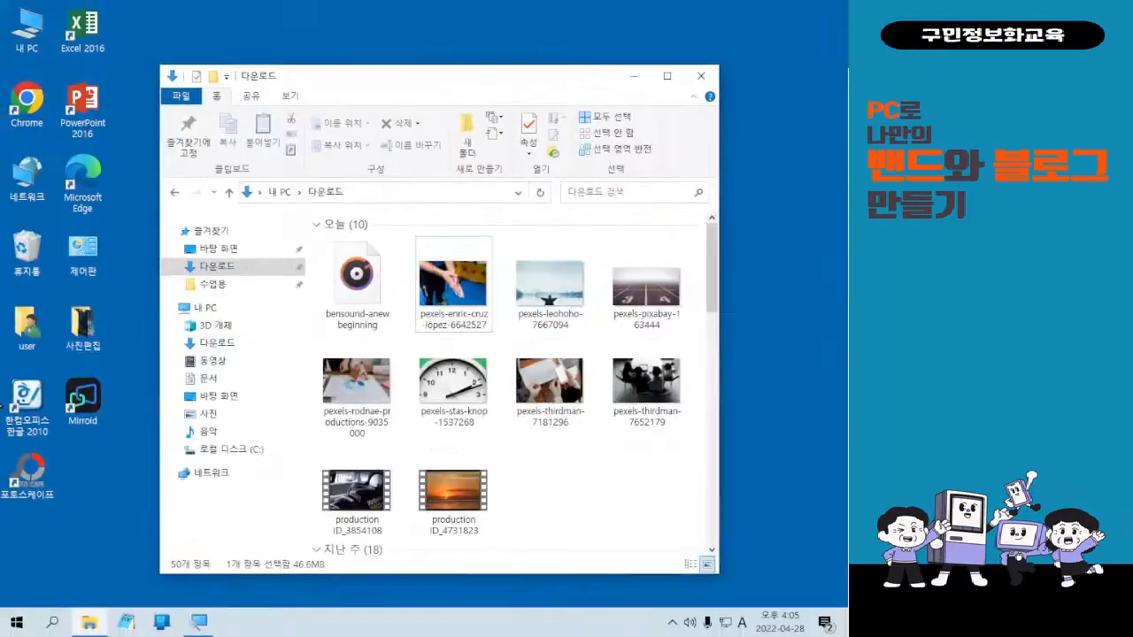
left_click(80, 347)
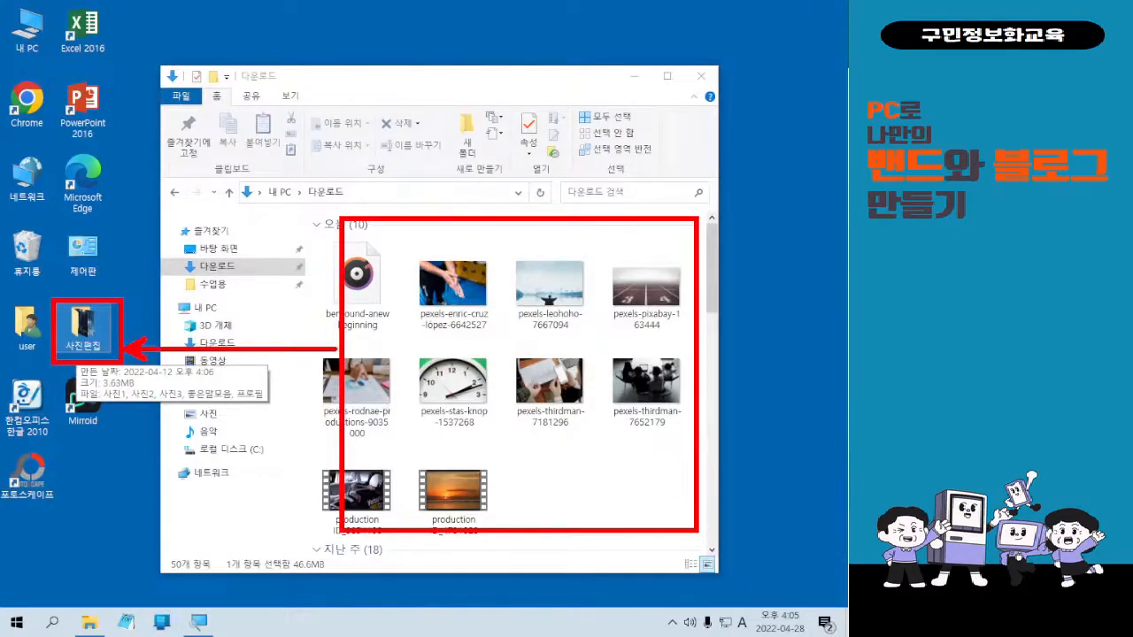
Maximize, restore, and drag the Downloads window into a new position.
left_click(666, 77)
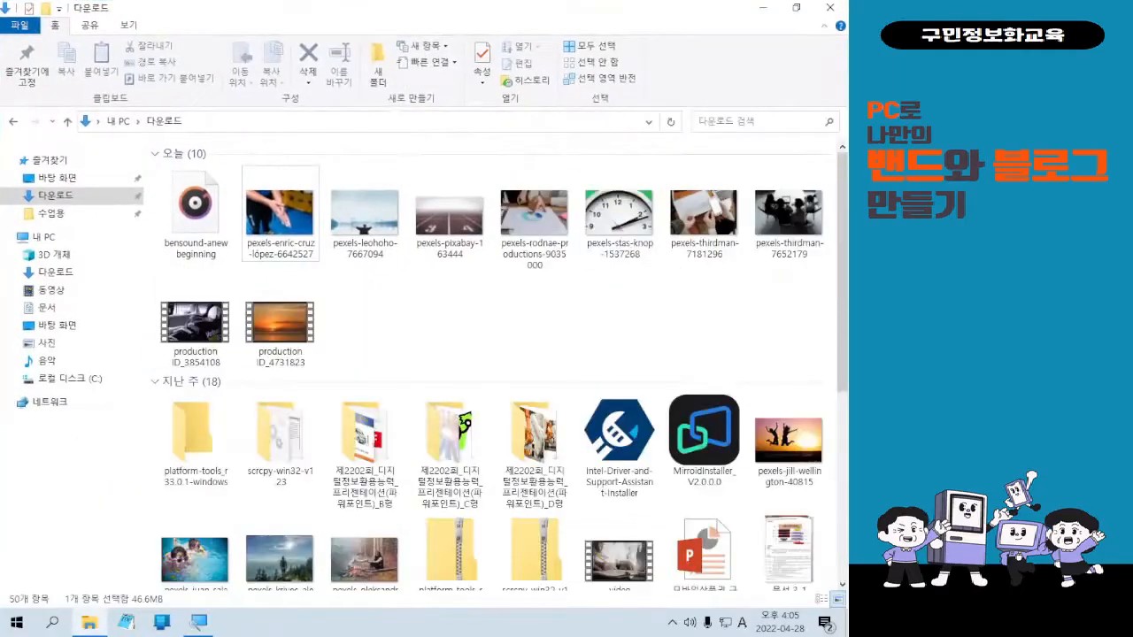
double_click(665, 12)
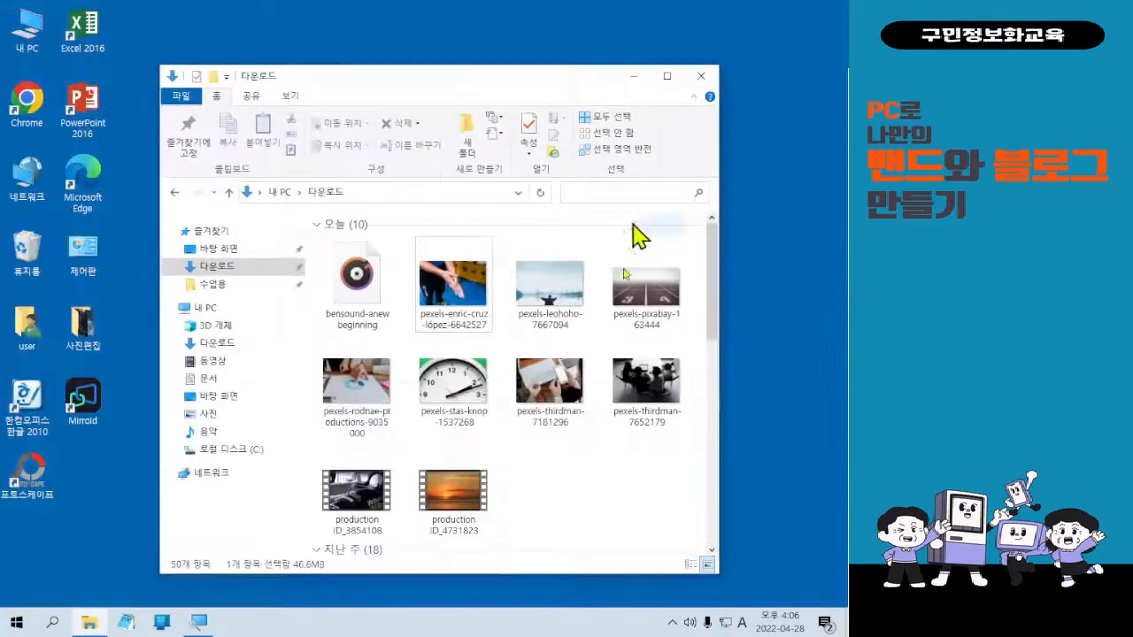
left_click_drag(510, 81, 559, 49)
left_click_drag(475, 56, 274, 68)
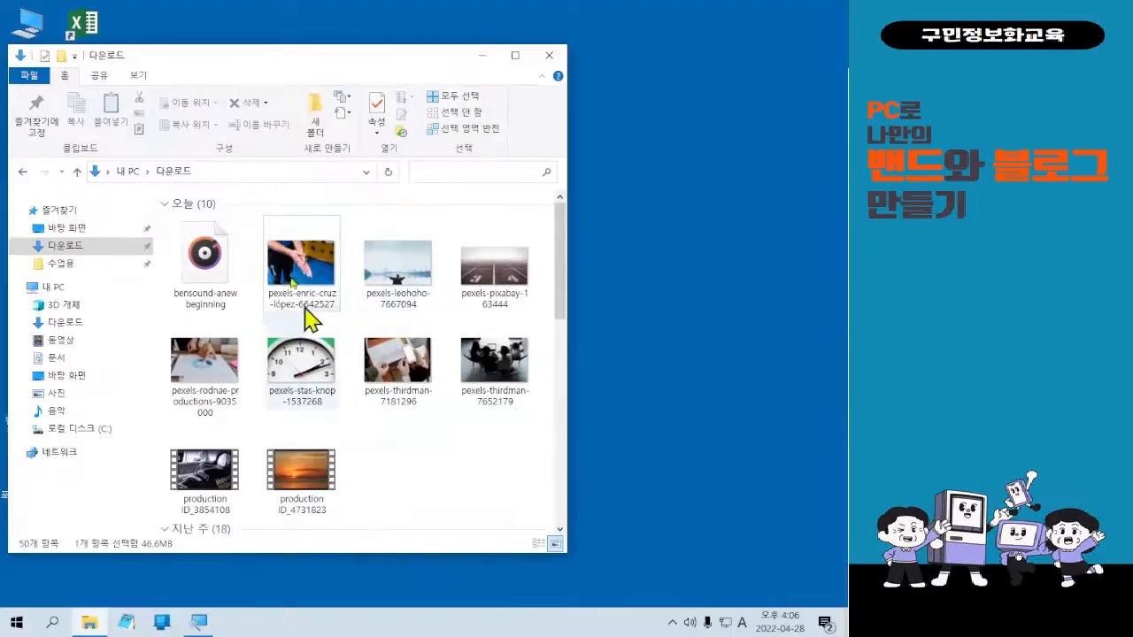
left_click_drag(255, 65, 483, 50)
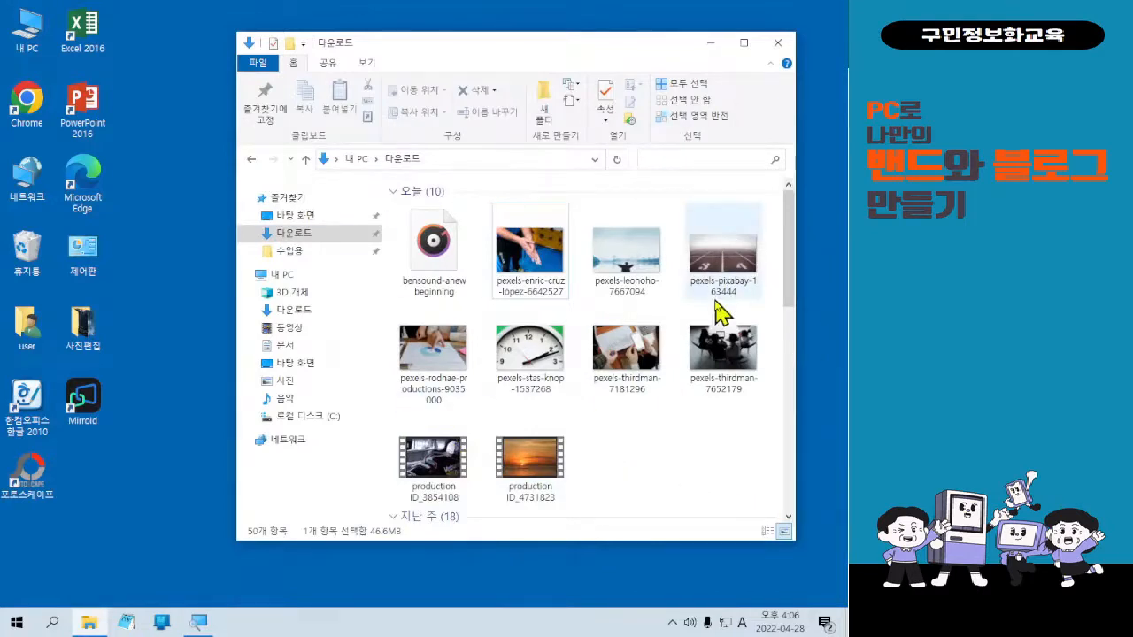
mouse_move(721, 310)
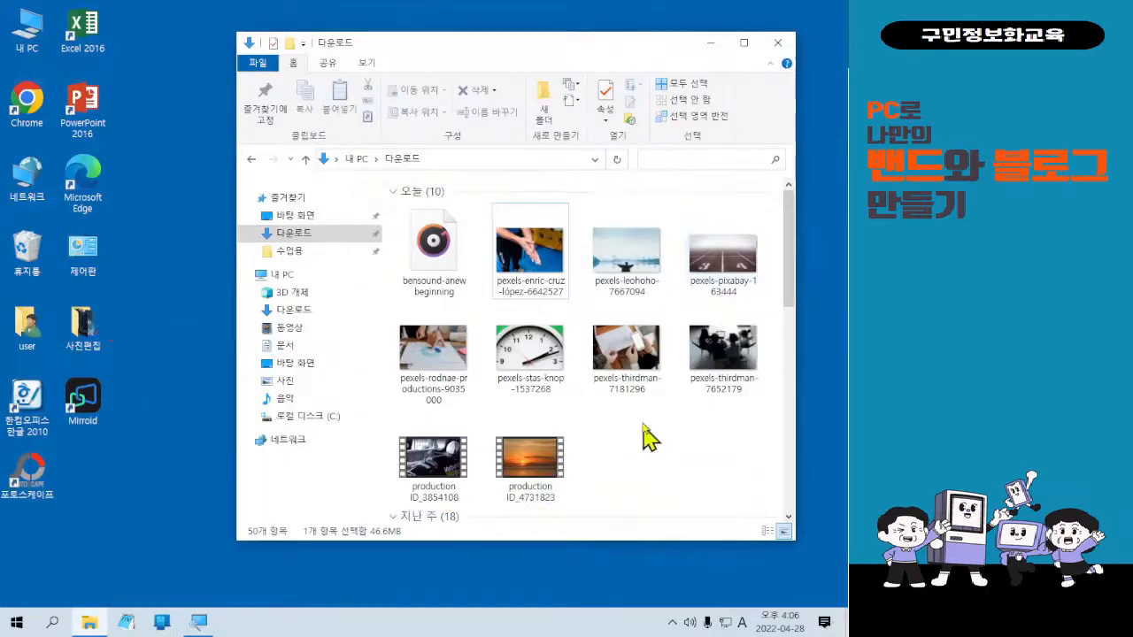
left_click(447, 270)
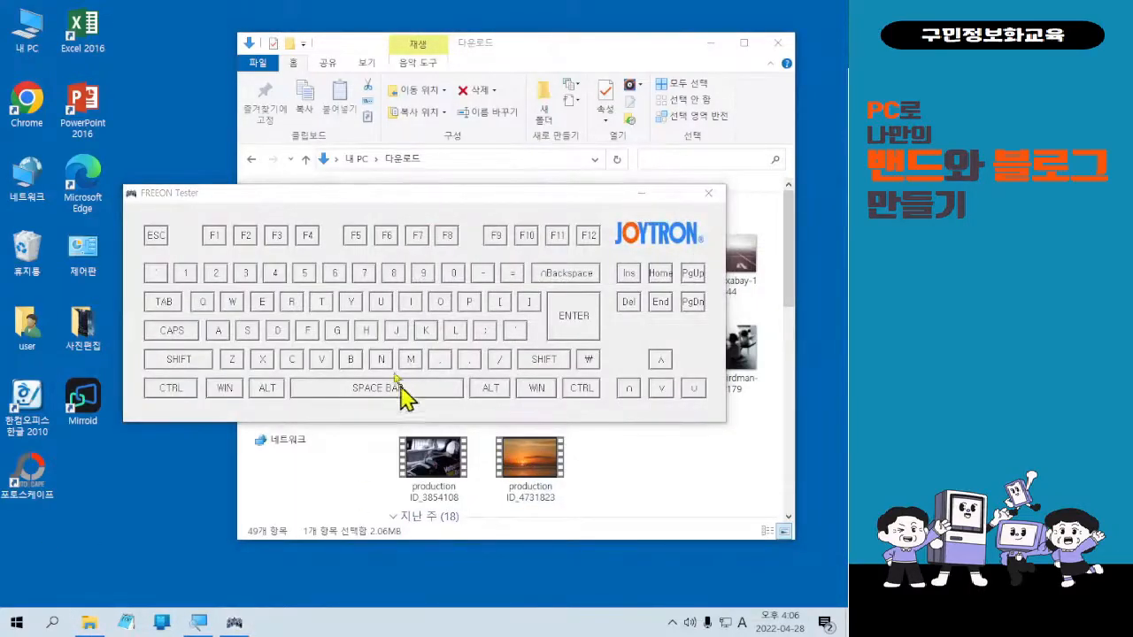
key("shift")
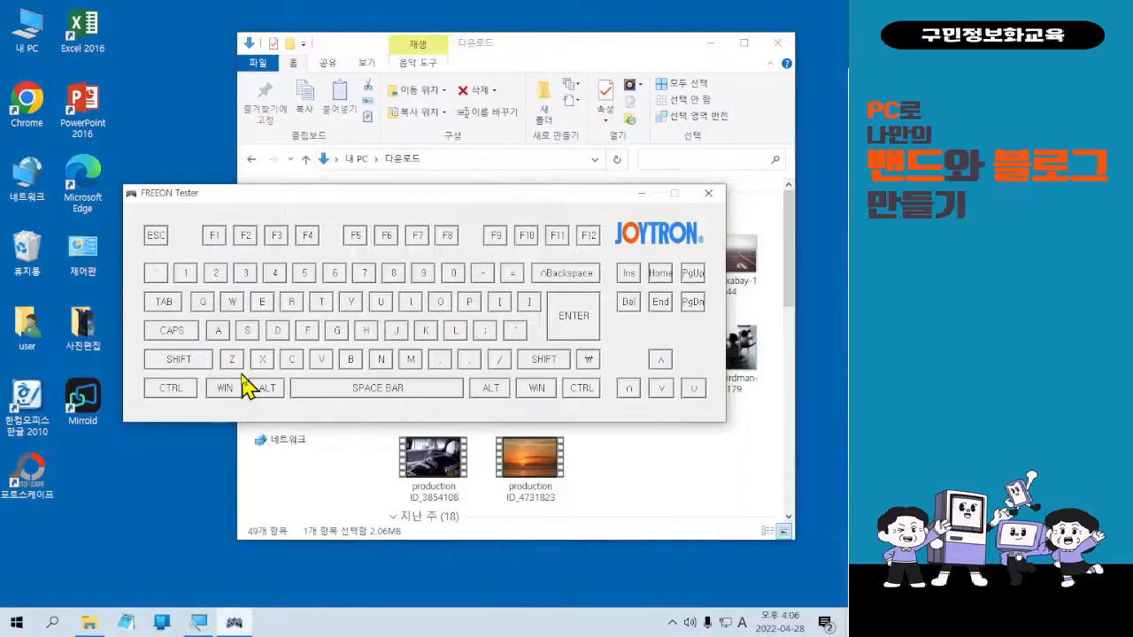
key("alt")
left_click(642, 193)
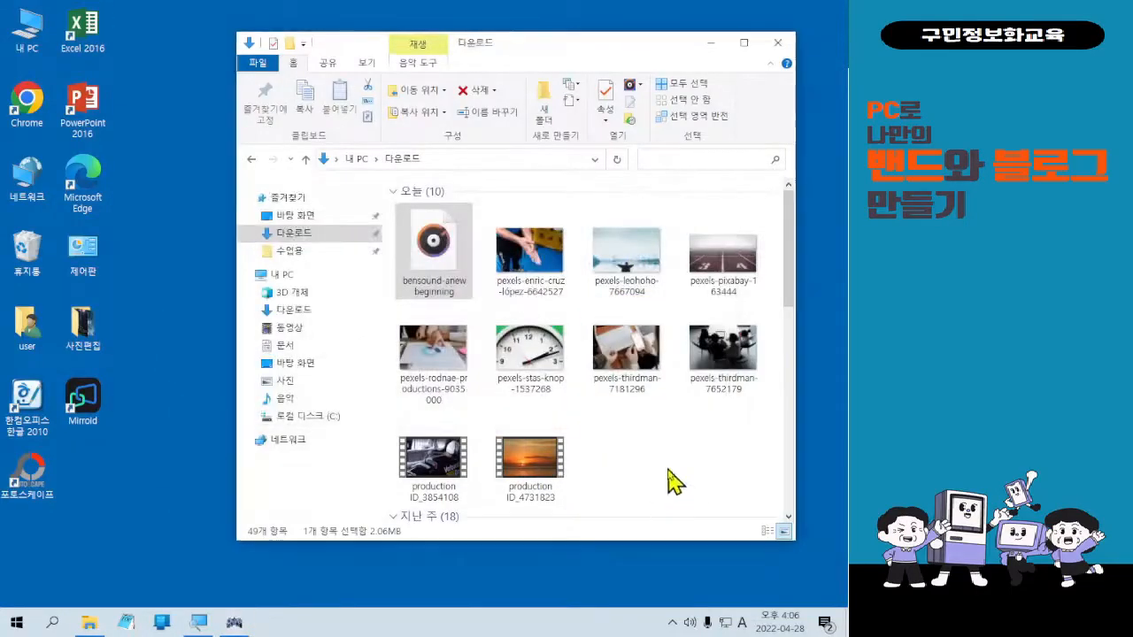
left_click(673, 480)
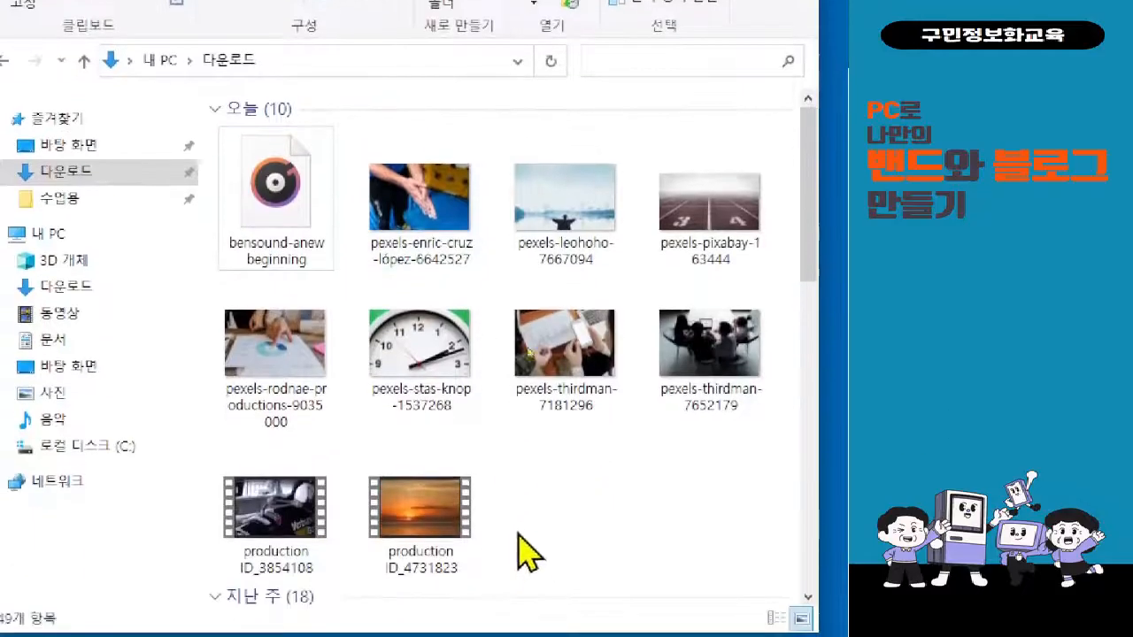
Select today's ten downloads, including the bensound track, and drag them onto 사진편집.
left_click(297, 346)
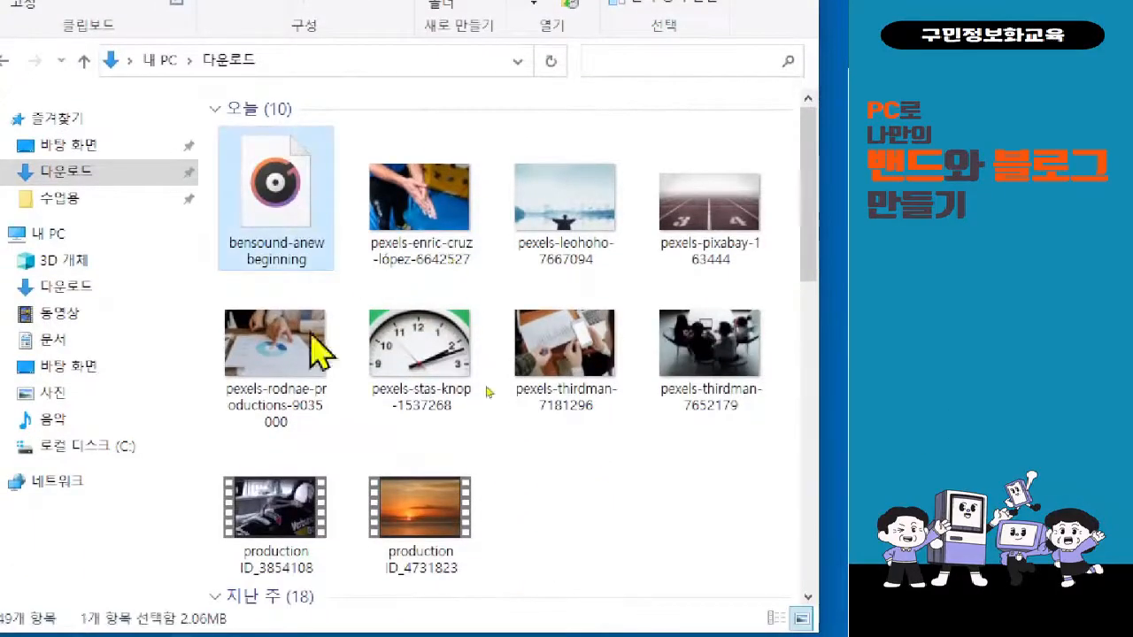
left_click(422, 500, "shift")
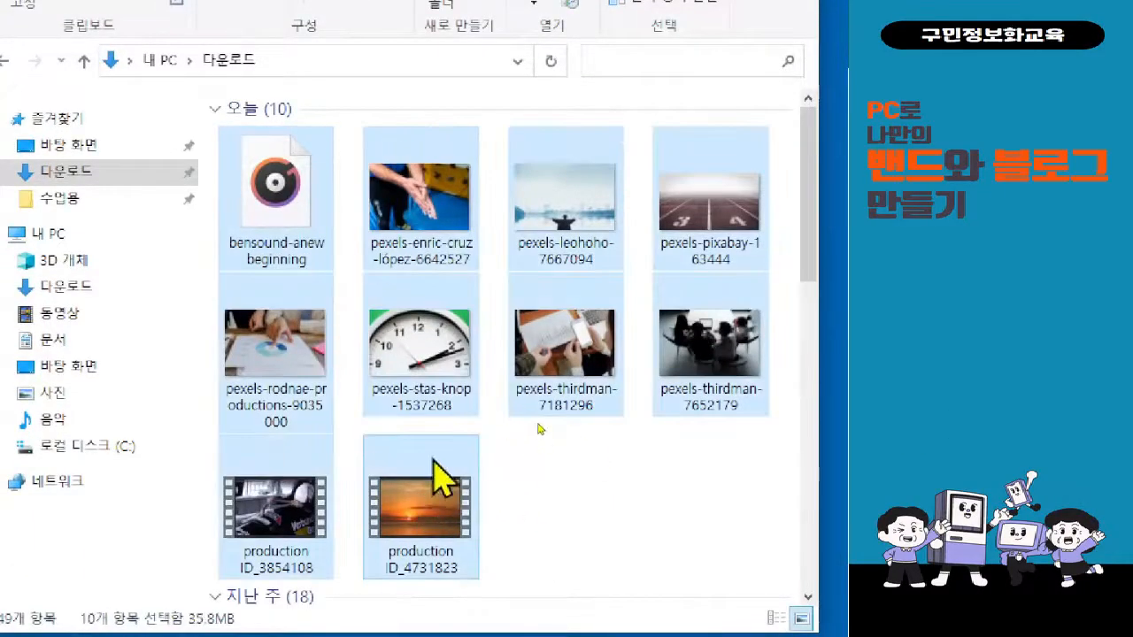
left_click(559, 520)
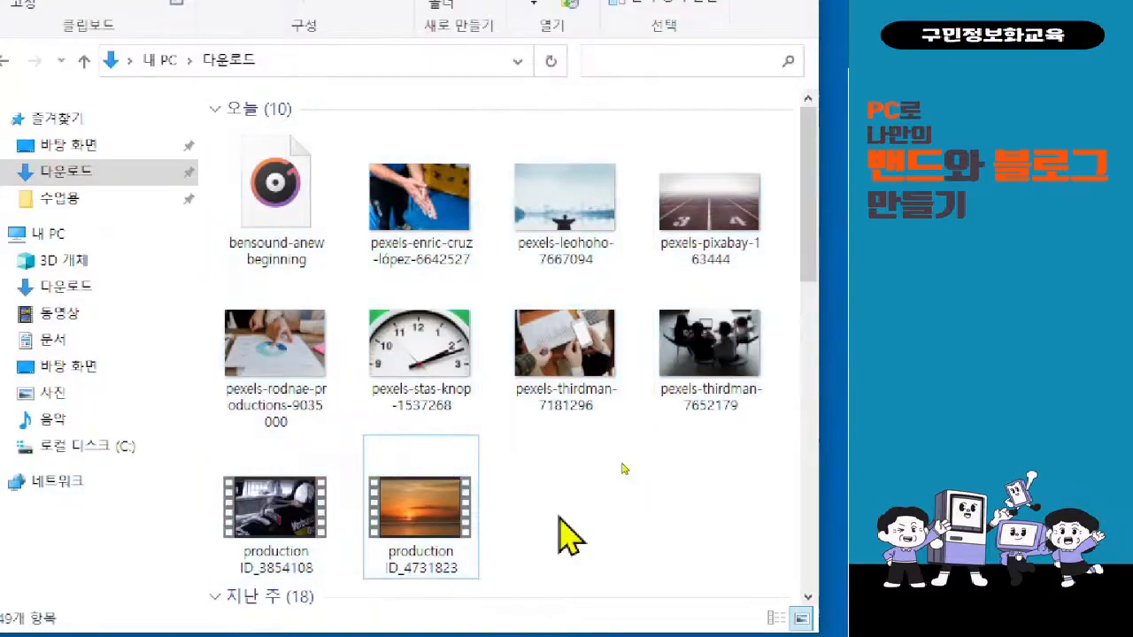
left_click(309, 240)
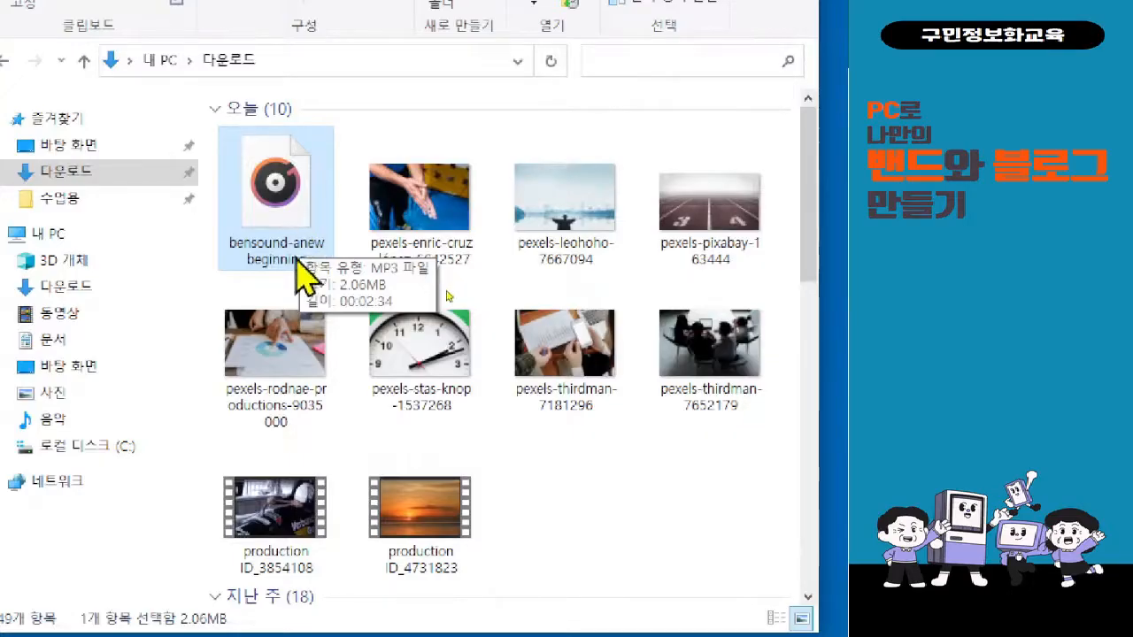
left_click(416, 549, "shift")
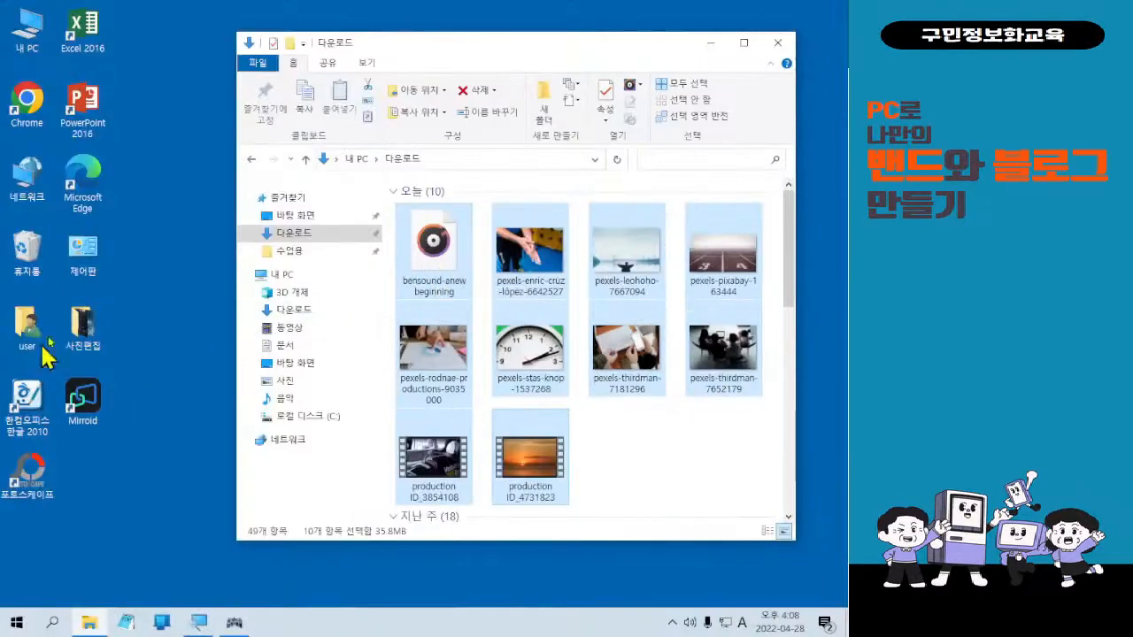
left_click_drag(461, 273, 76, 350)
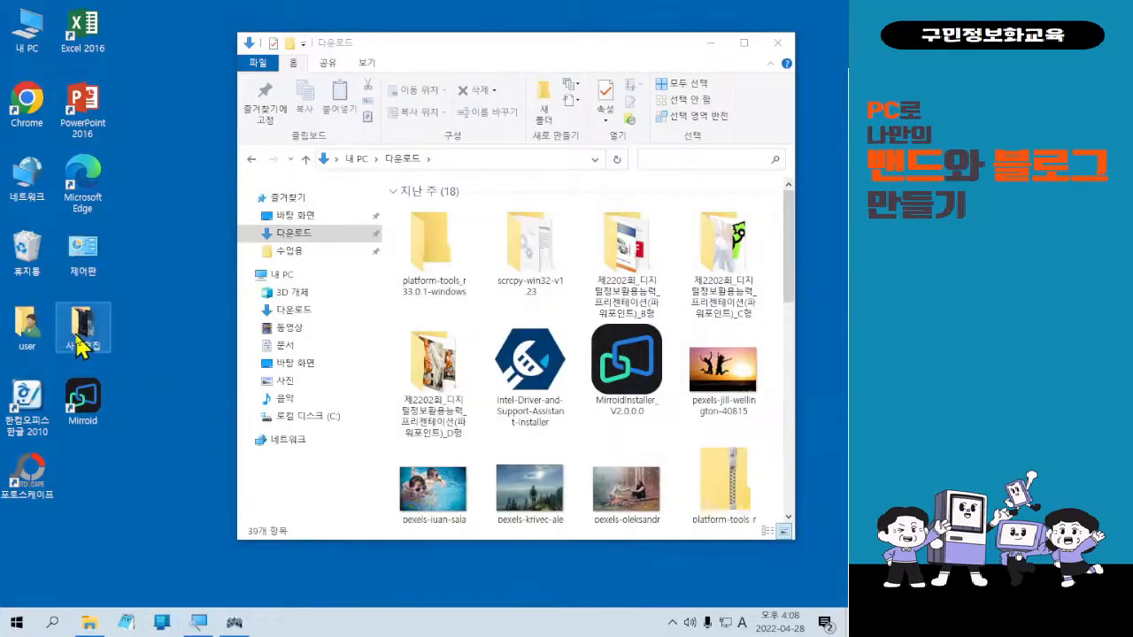
Select the five old folders in Downloads and delete them.
mouse_move(81, 345)
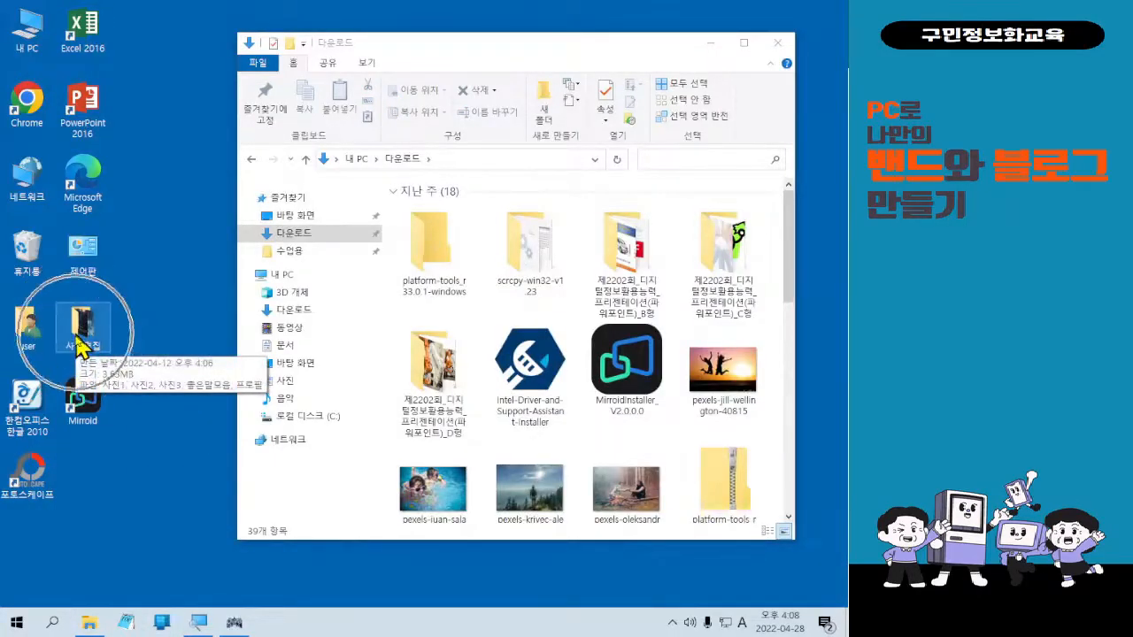
left_click(463, 398)
left_click(463, 277, "shift")
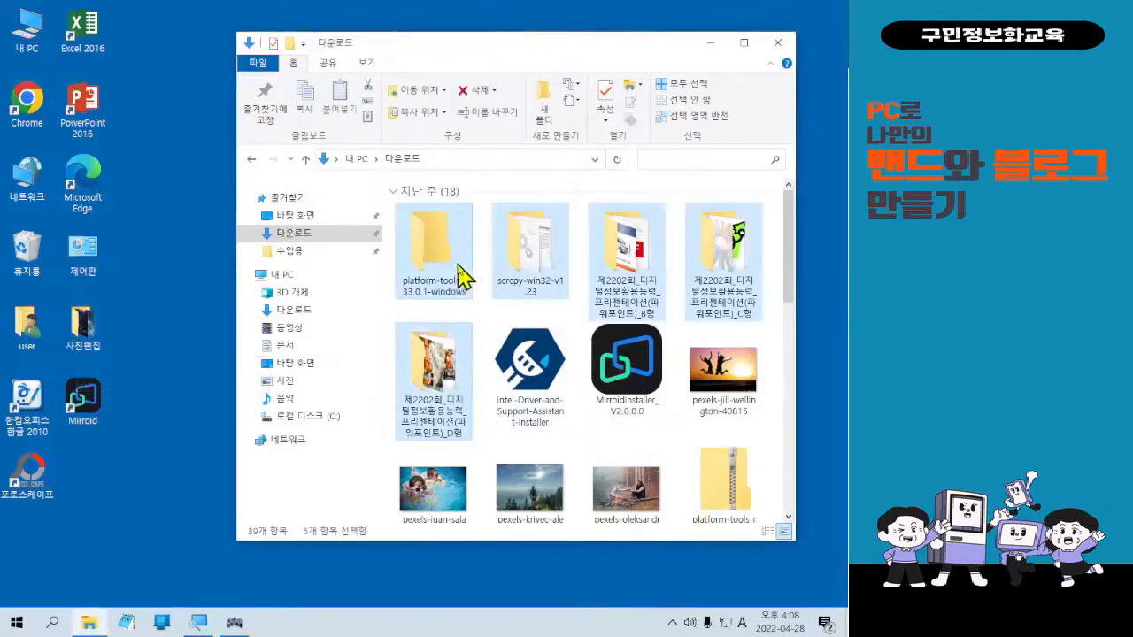
key("Delete")
Delete the Mirroid and Intel driver installer files.
left_click(504, 279)
left_click(461, 258, "ctrl")
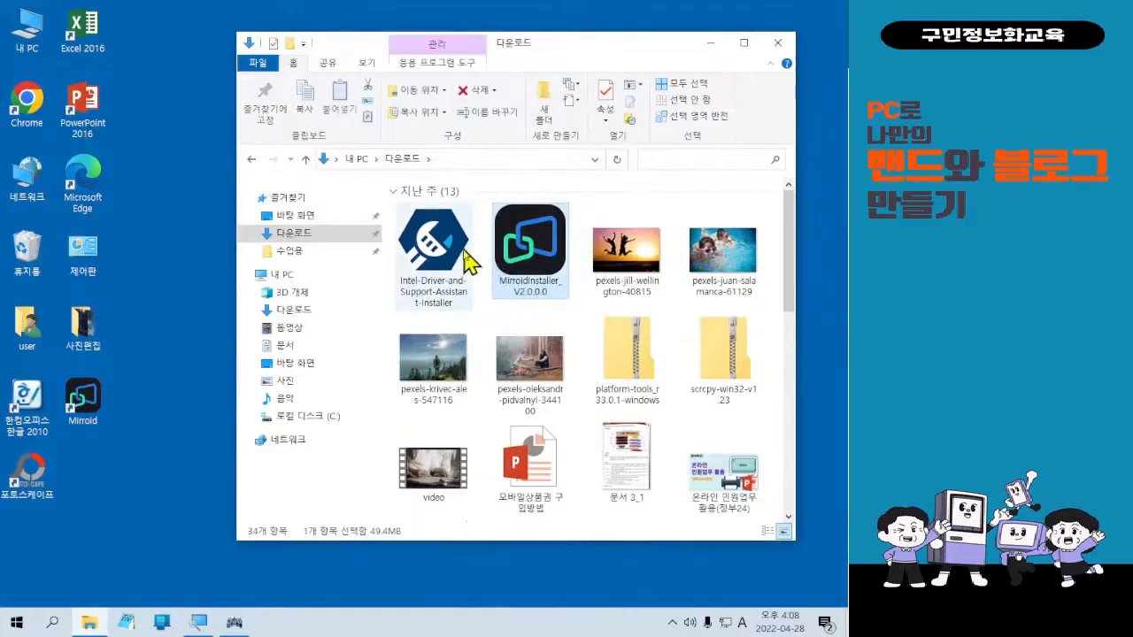
key("Delete")
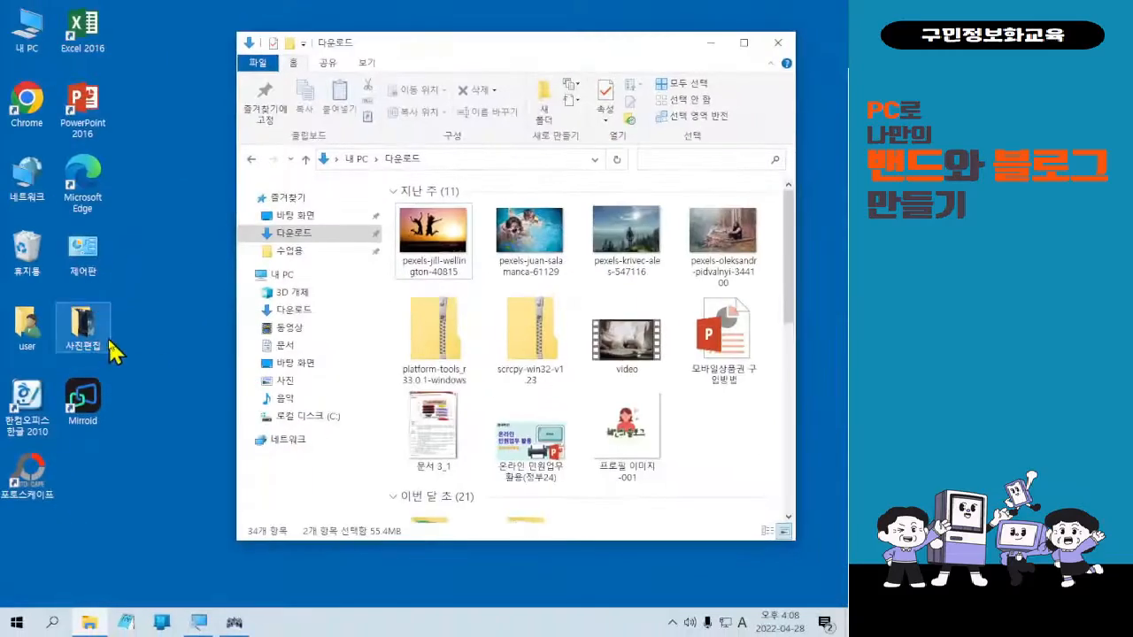
Open the 사진편집 folder to review its 15 items, then close both Explorer windows.
left_click(102, 343)
key("Return")
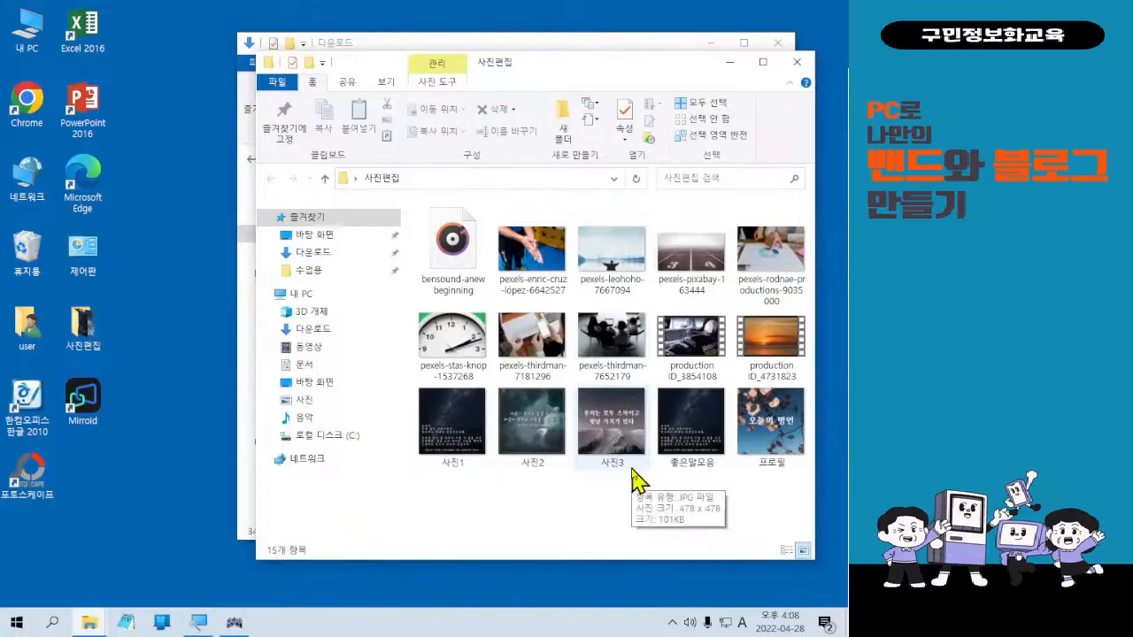
left_click(797, 62)
left_click(777, 42)
Switch input to Korean, then open and close the FREEON Tester window.
key("Hangul")
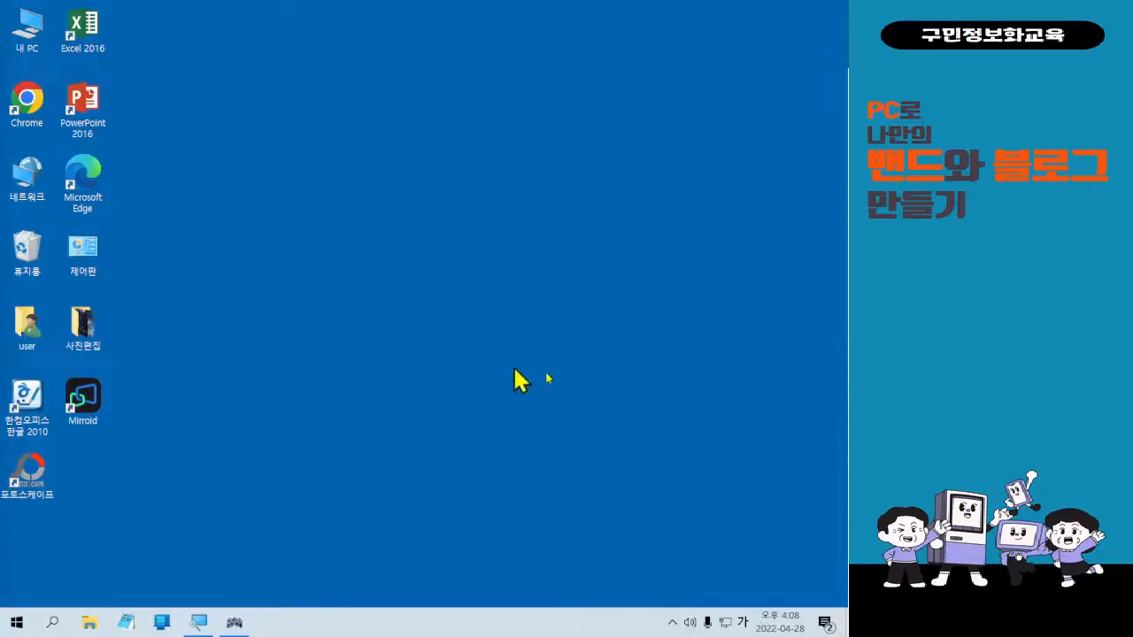
left_click(237, 622)
left_click(721, 196)
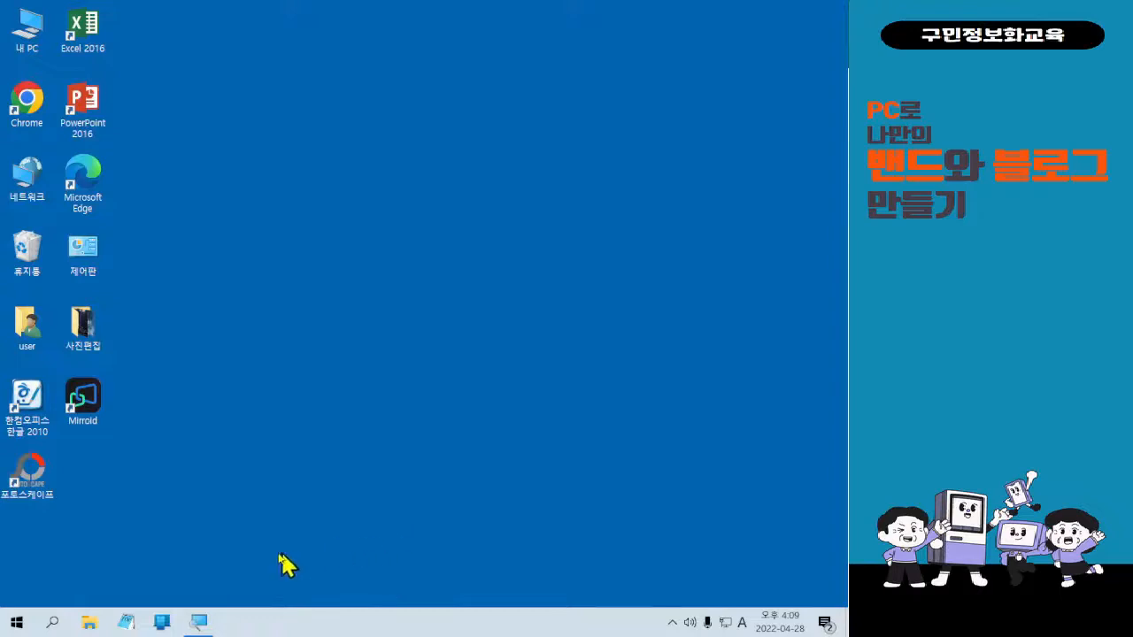
Search the Start menu for 사진 using Korean input and launch the Photos app.
left_click(14, 623)
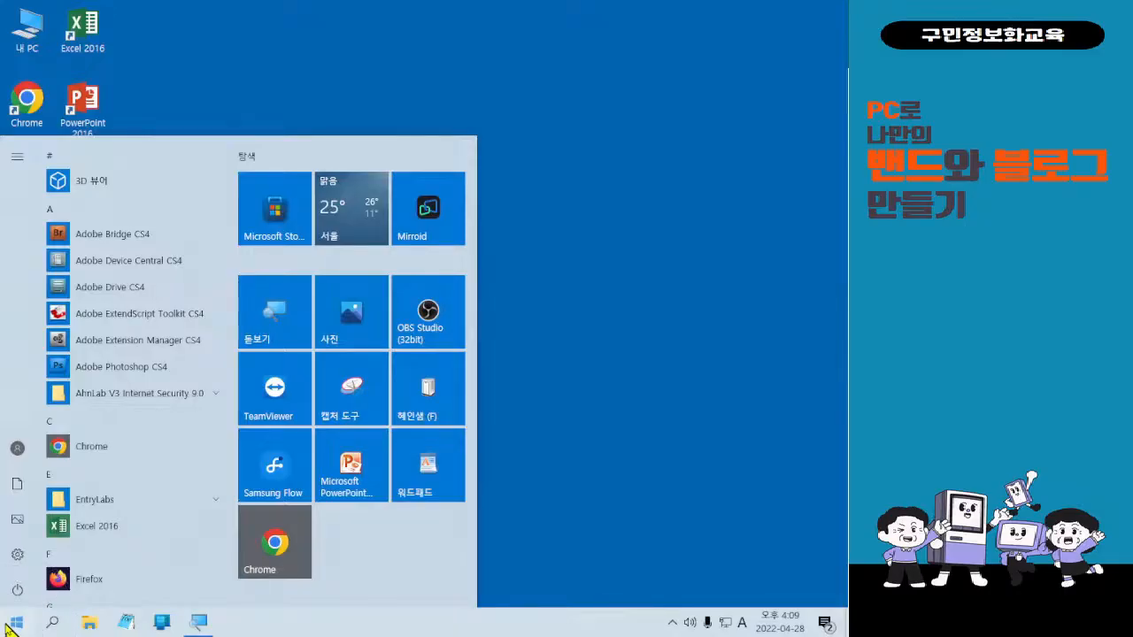
type("t")
key("BackSpace")
key("Hangul")
type("사진")
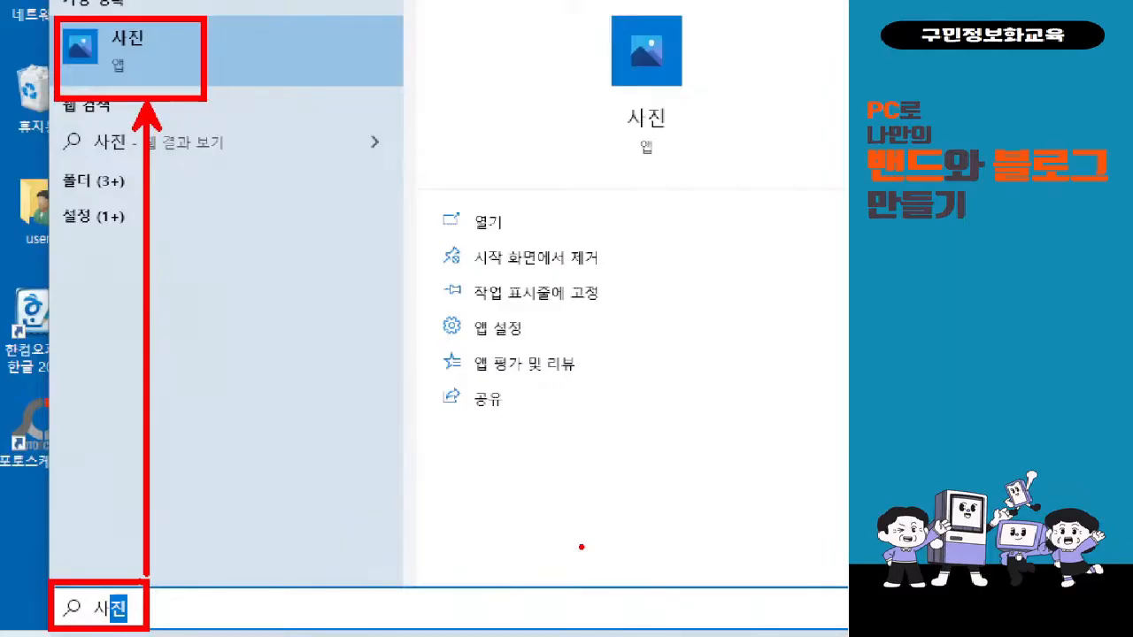
key("Escape")
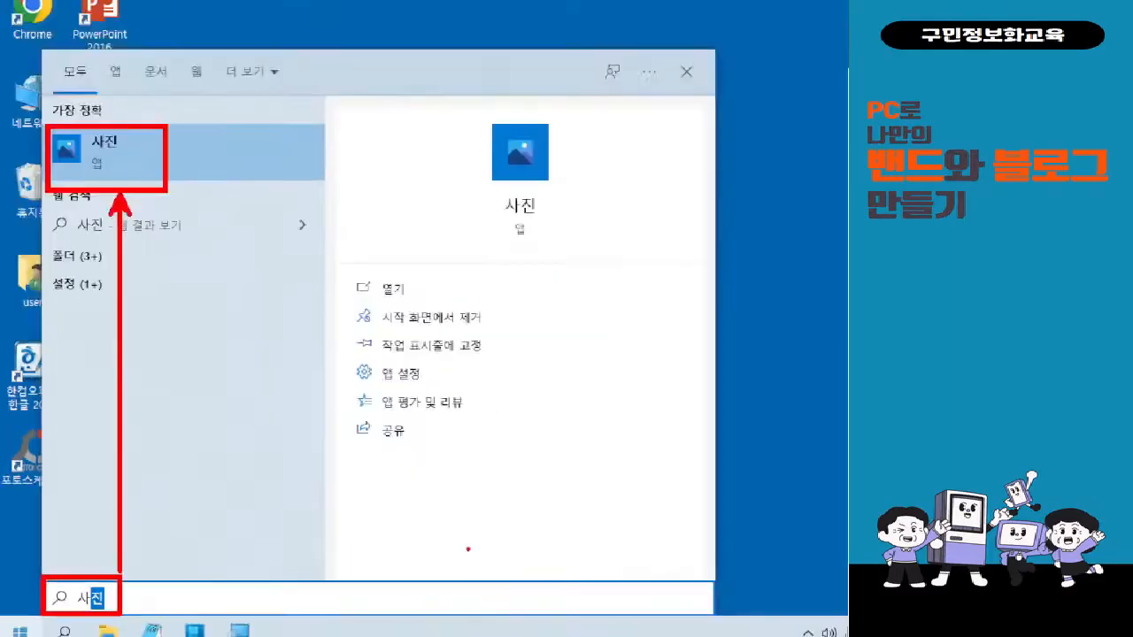
left_click(18, 625)
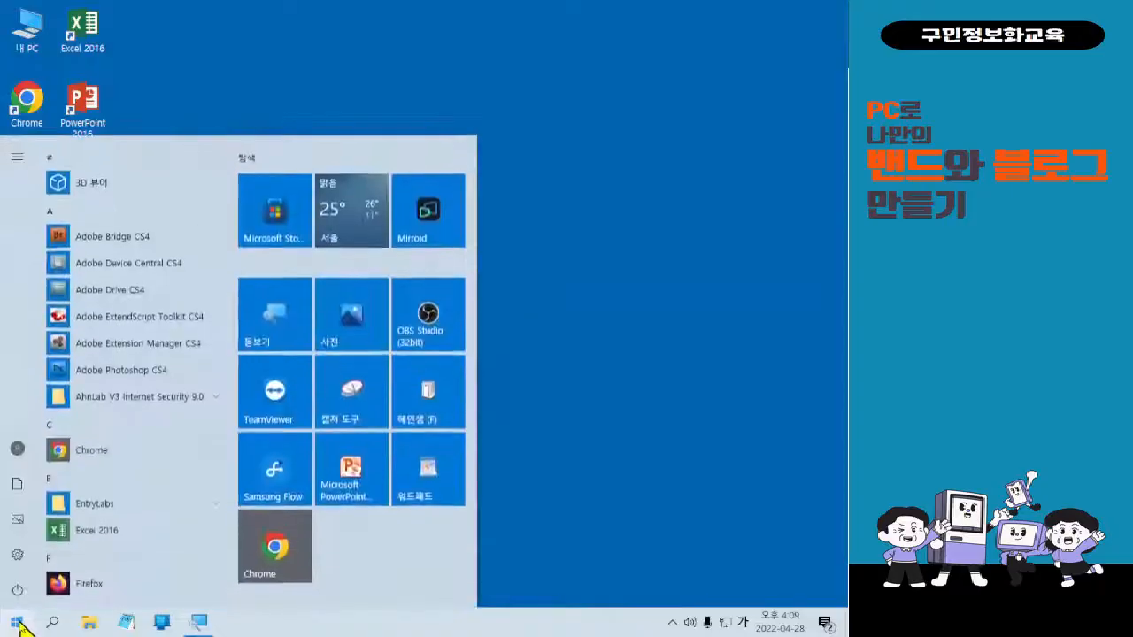
key("Hangul")
type("ㅅㅏ진")
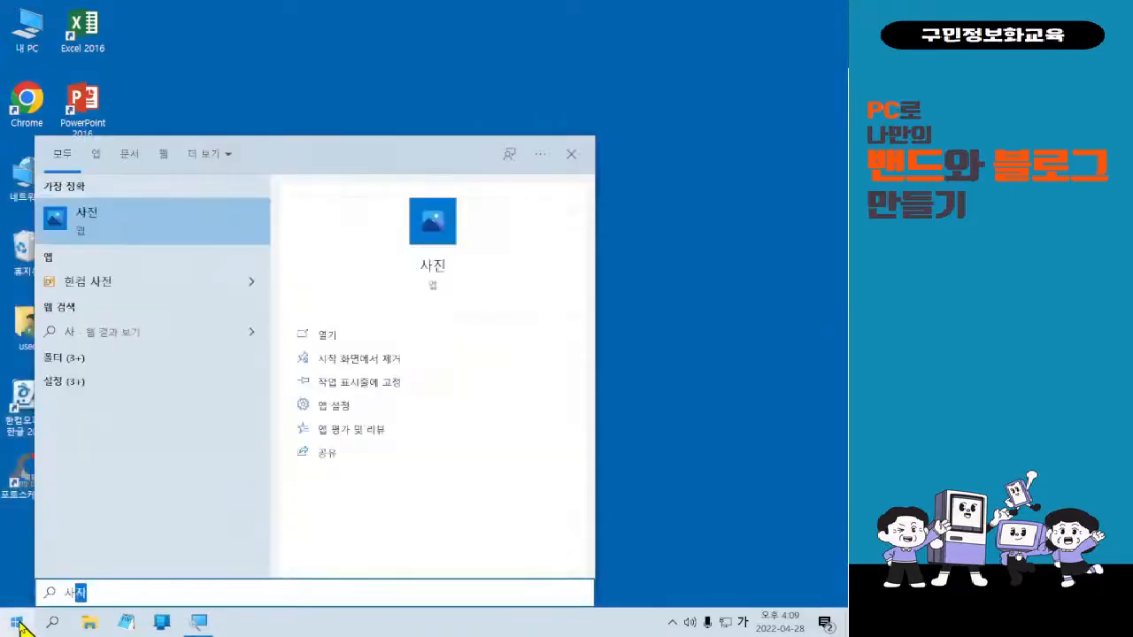
key("Return")
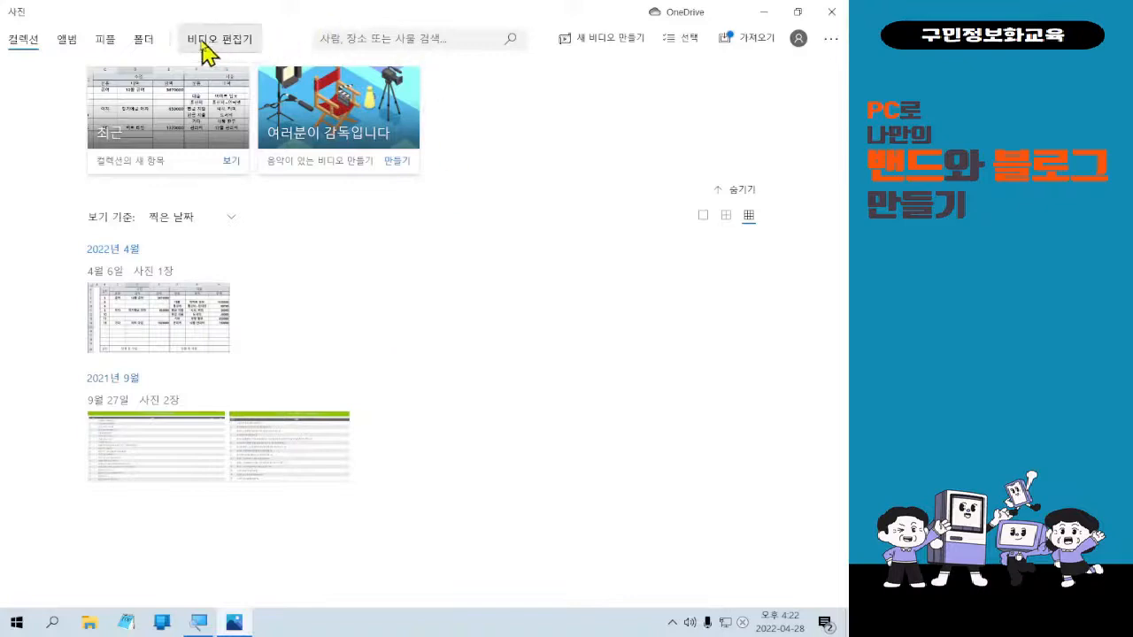
Open the Video Editor page listing existing projects such as 0225, 0127 and 0126.
left_click(354, 96)
left_click_drag(310, 41, 511, 115)
mouse_move(476, 149)
left_mouse_down()
mouse_move(516, 140)
mouse_move(602, 461)
left_mouse_up()
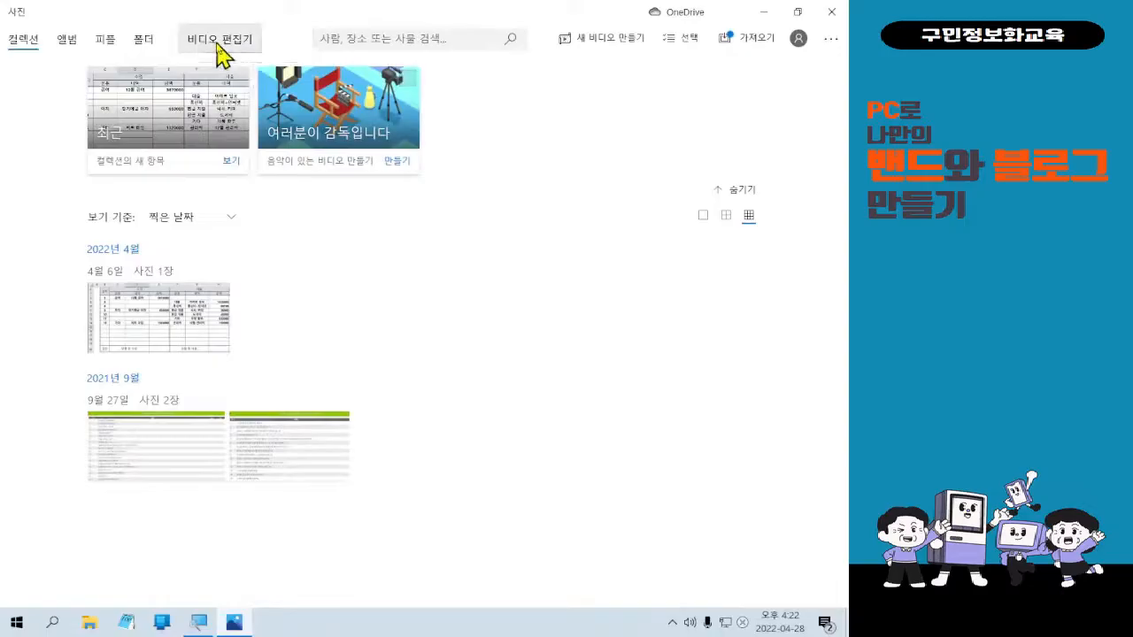
left_click(221, 55)
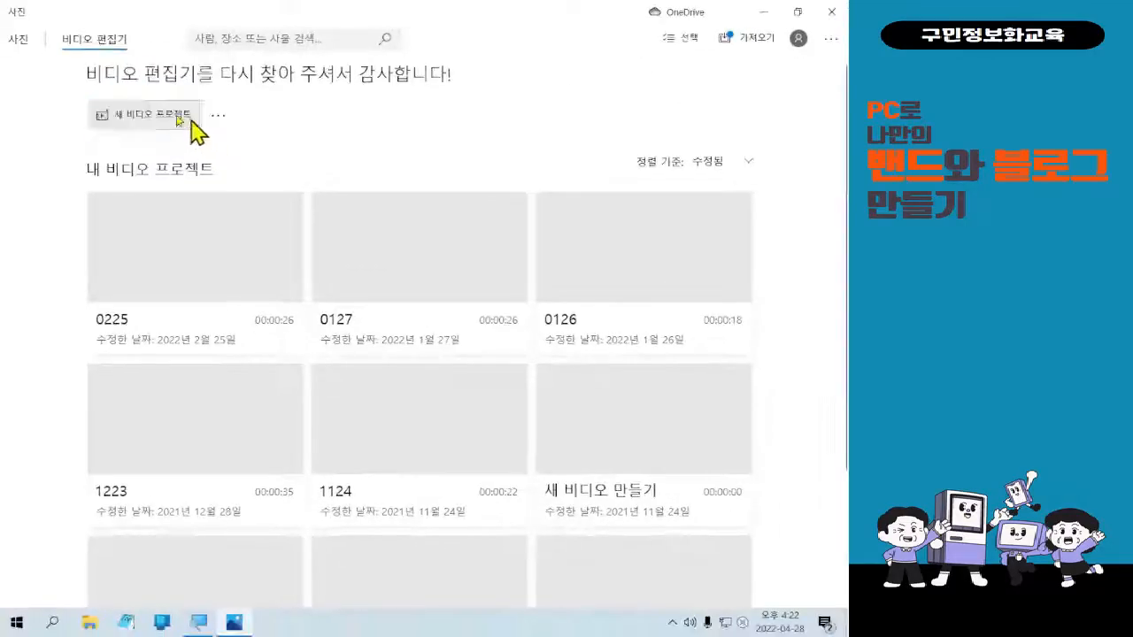
left_click(346, 226)
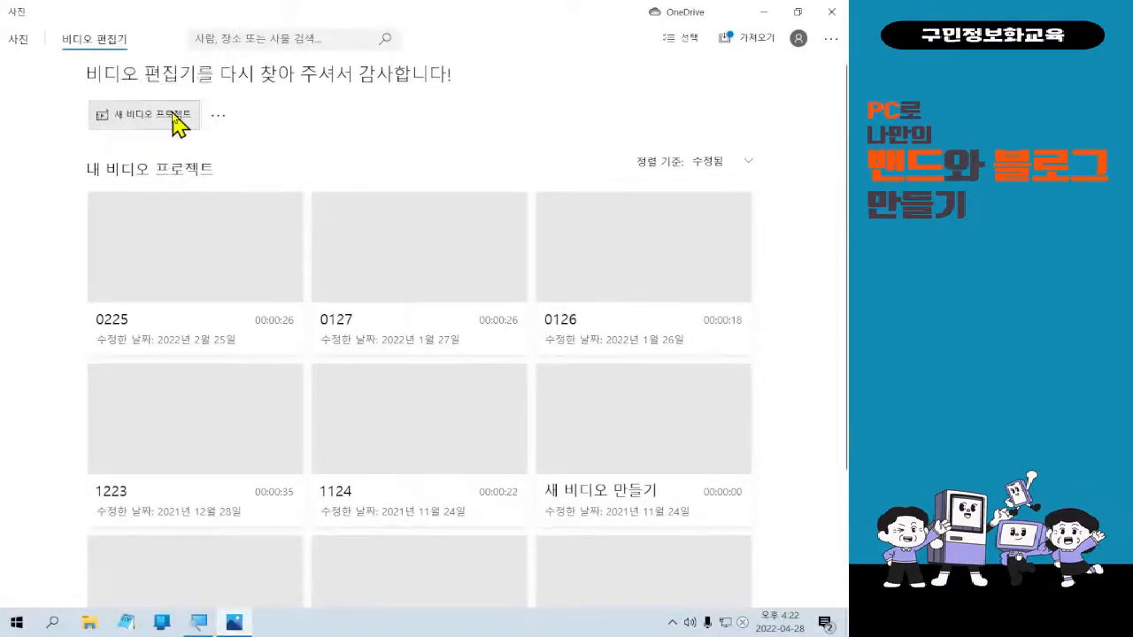
Start a new video project, name it 0428-1 and confirm.
left_click(178, 124)
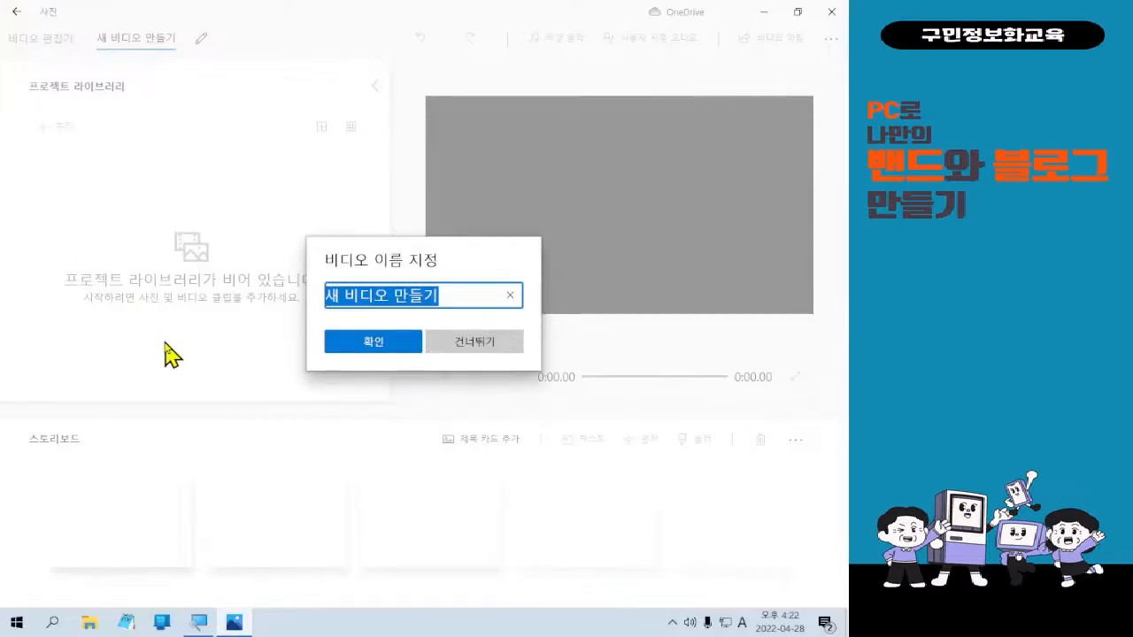
type("0428-1")
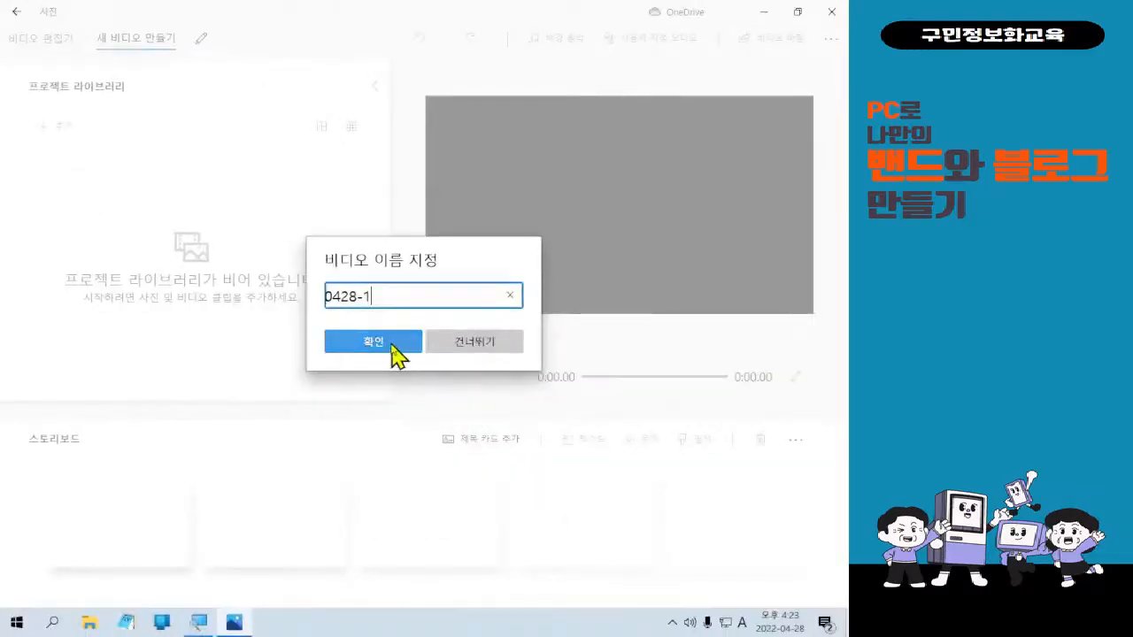
left_click(396, 356)
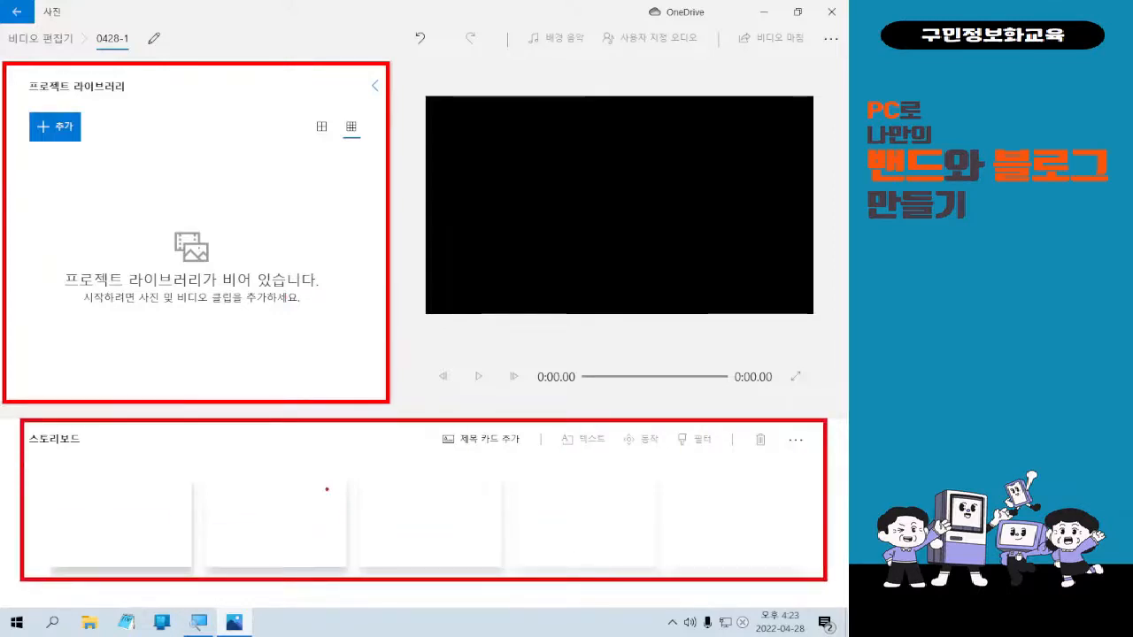
left_click(327, 489)
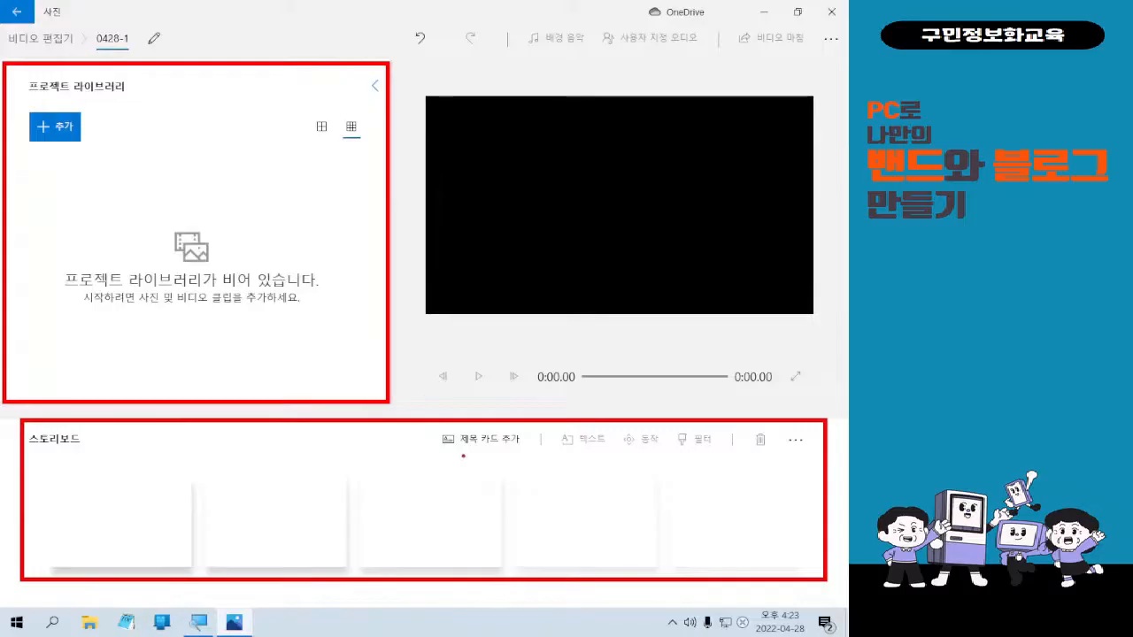
mouse_move(238, 496)
left_mouse_down()
mouse_move(280, 498)
mouse_move(265, 526)
mouse_move(313, 531)
mouse_move(331, 497)
mouse_move(343, 542)
left_mouse_up()
mouse_move(410, 485)
left_mouse_down()
mouse_move(424, 516)
mouse_move(446, 516)
left_mouse_up()
mouse_move(475, 469)
left_mouse_down()
mouse_move(475, 530)
mouse_move(457, 527)
mouse_move(450, 557)
mouse_move(469, 525)
left_mouse_up()
left_click_drag(441, 539, 460, 545)
mouse_move(413, 62)
left_mouse_down()
mouse_move(715, 294)
mouse_move(835, 404)
left_mouse_up()
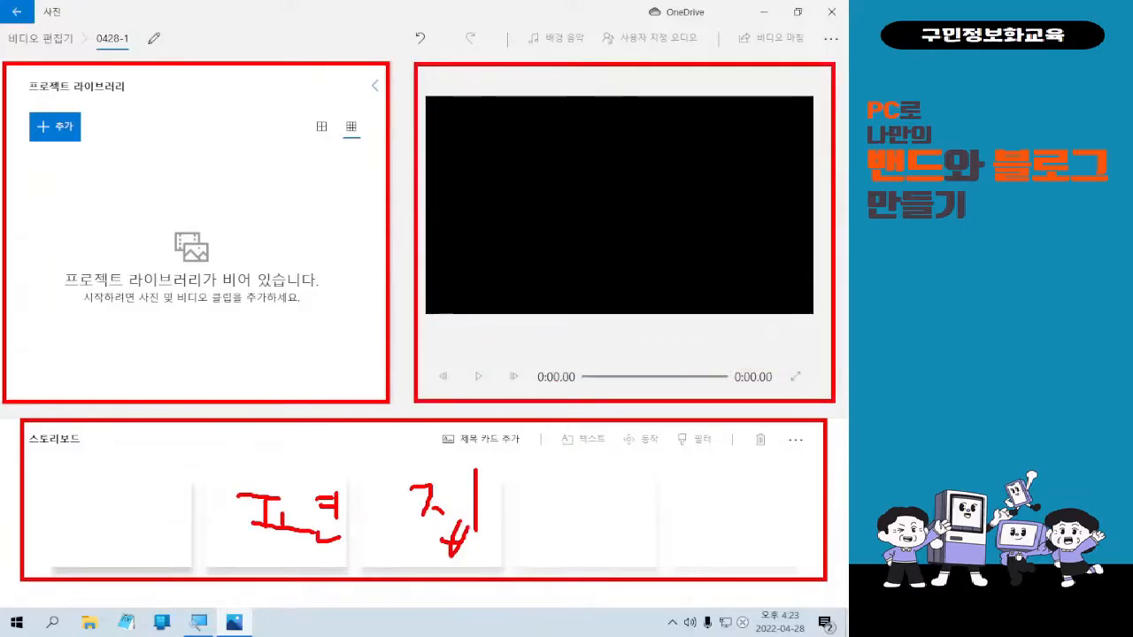
mouse_move(478, 171)
left_mouse_down()
mouse_move(495, 232)
mouse_move(500, 208)
mouse_move(473, 175)
mouse_move(531, 240)
left_mouse_up()
mouse_move(556, 182)
left_mouse_down()
mouse_move(593, 206)
mouse_move(569, 226)
mouse_move(595, 239)
left_mouse_up()
mouse_move(611, 176)
left_mouse_down()
mouse_move(612, 225)
mouse_move(674, 173)
mouse_move(670, 232)
mouse_move(680, 236)
left_mouse_up()
mouse_move(690, 186)
left_mouse_down()
mouse_move(725, 183)
mouse_move(724, 234)
left_mouse_up()
left_click_drag(761, 180, 762, 235)
left_click(748, 239)
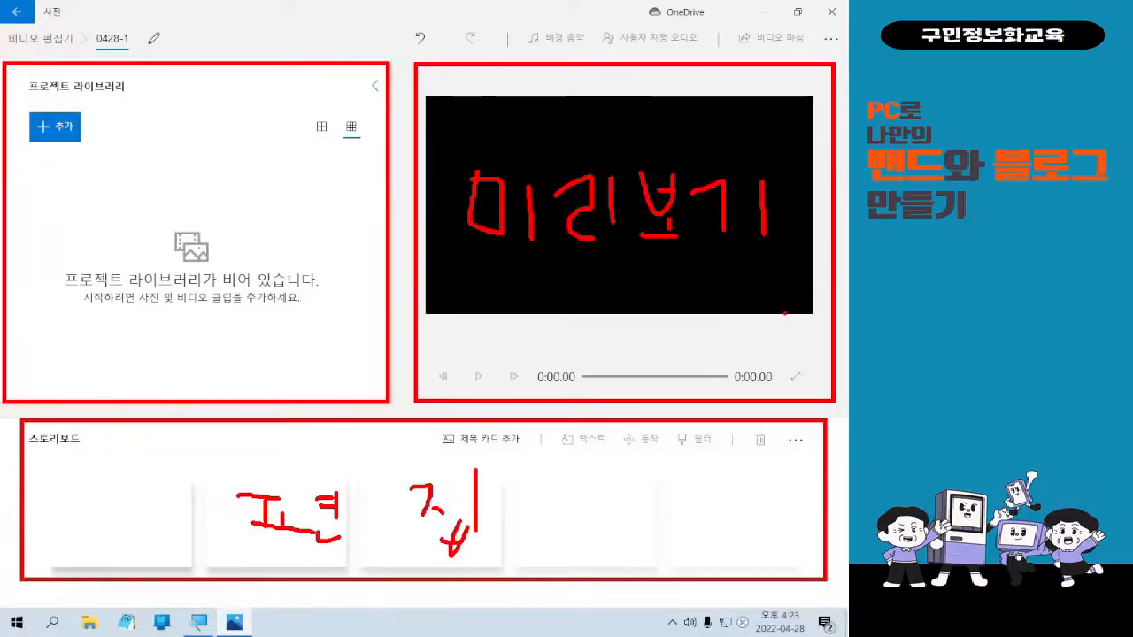
key("Escape")
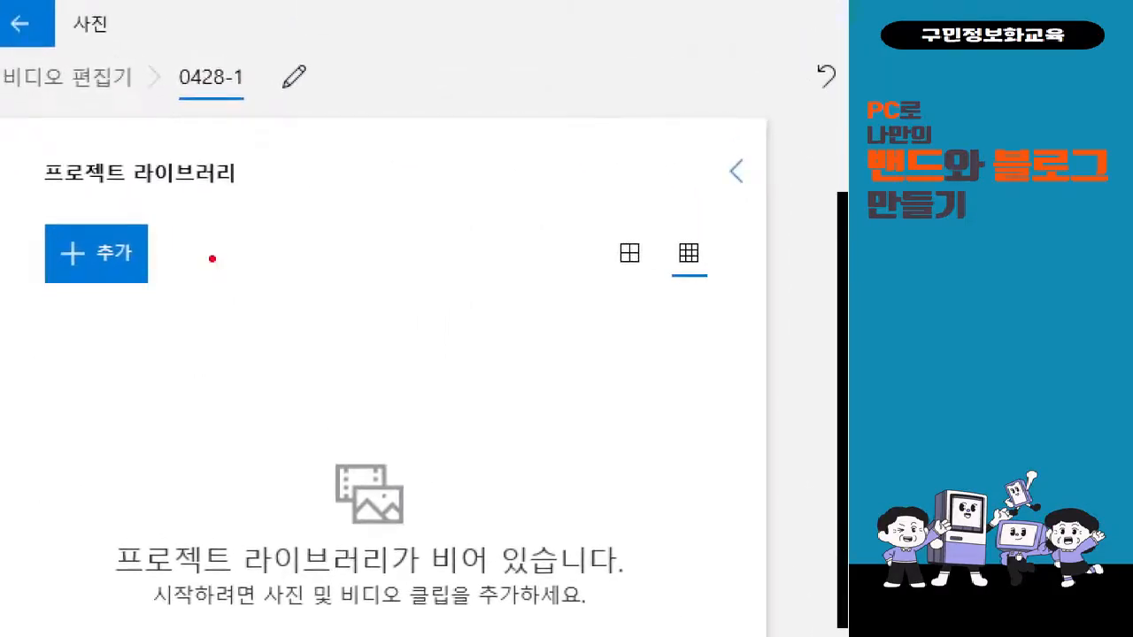
left_click_drag(20, 209, 161, 310)
mouse_move(189, 256)
left_mouse_down()
mouse_move(213, 277)
mouse_move(239, 230)
left_mouse_up()
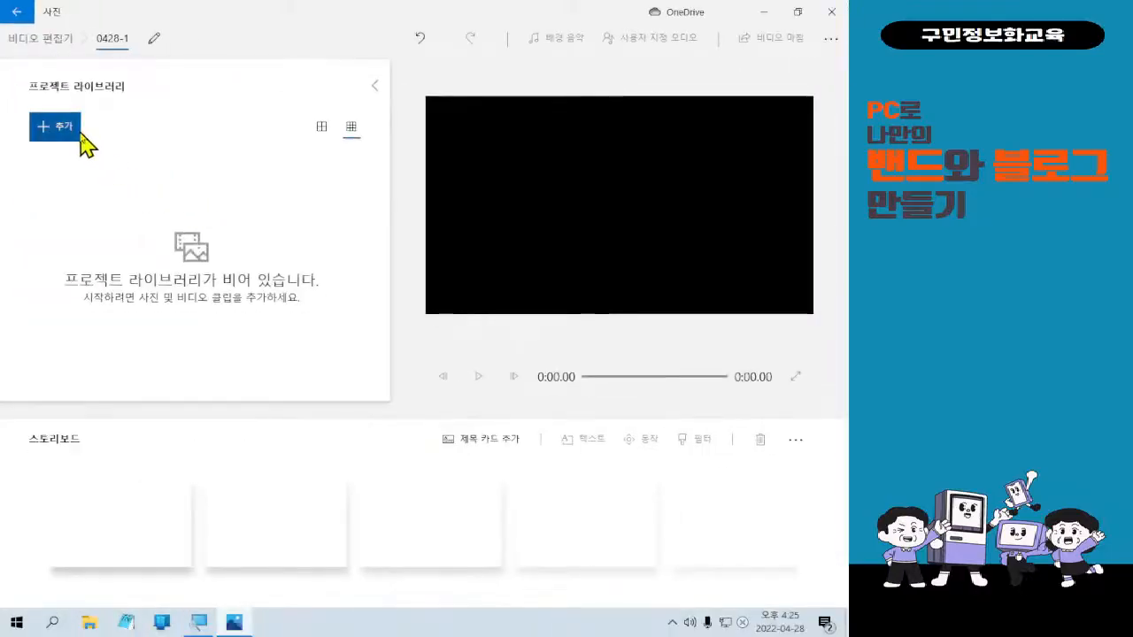
Open the library's + 추가 menu offering 이 PC에서, 컬렉션에서 and 웹에서.
left_click(127, 266)
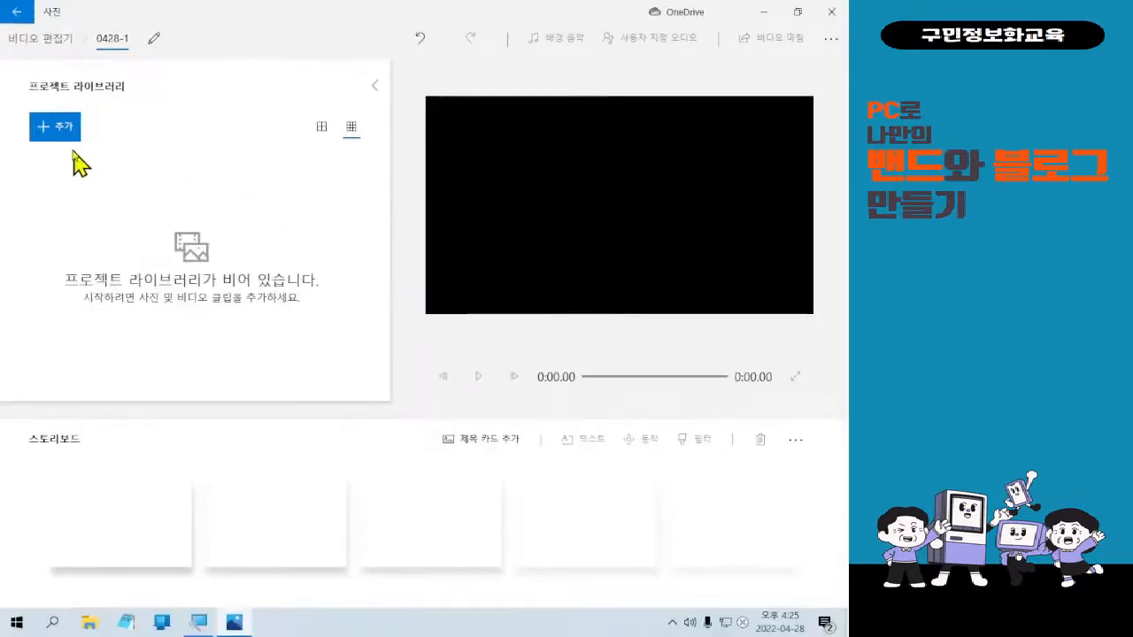
left_click(55, 127)
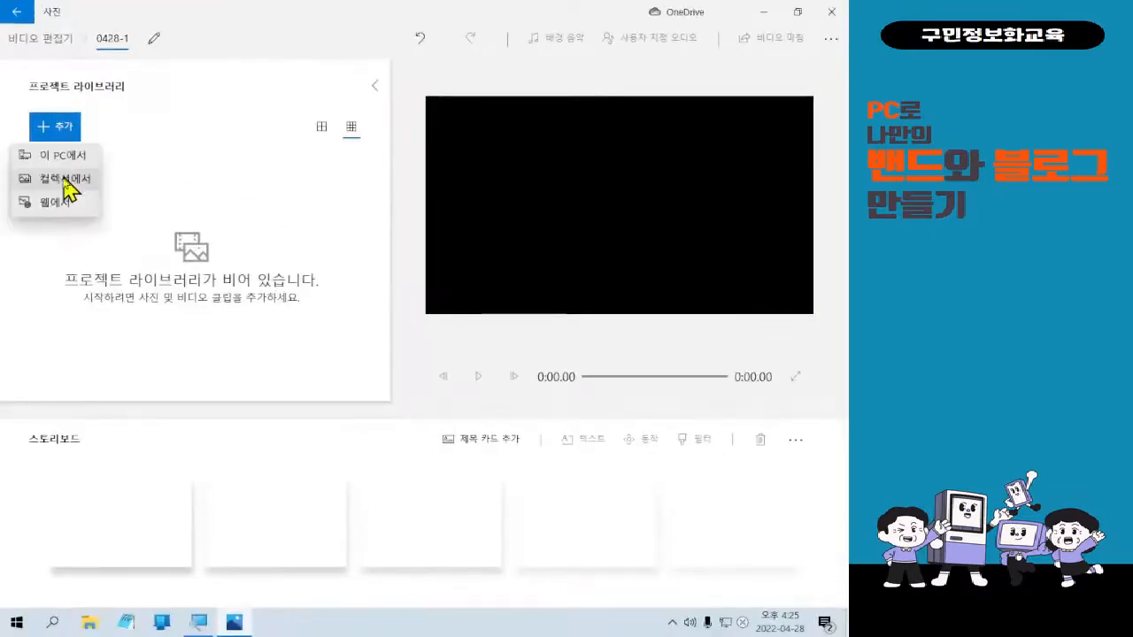
Choose 이 PC에서, go to the Desktop and open the 사진편집 folder.
left_click(64, 159)
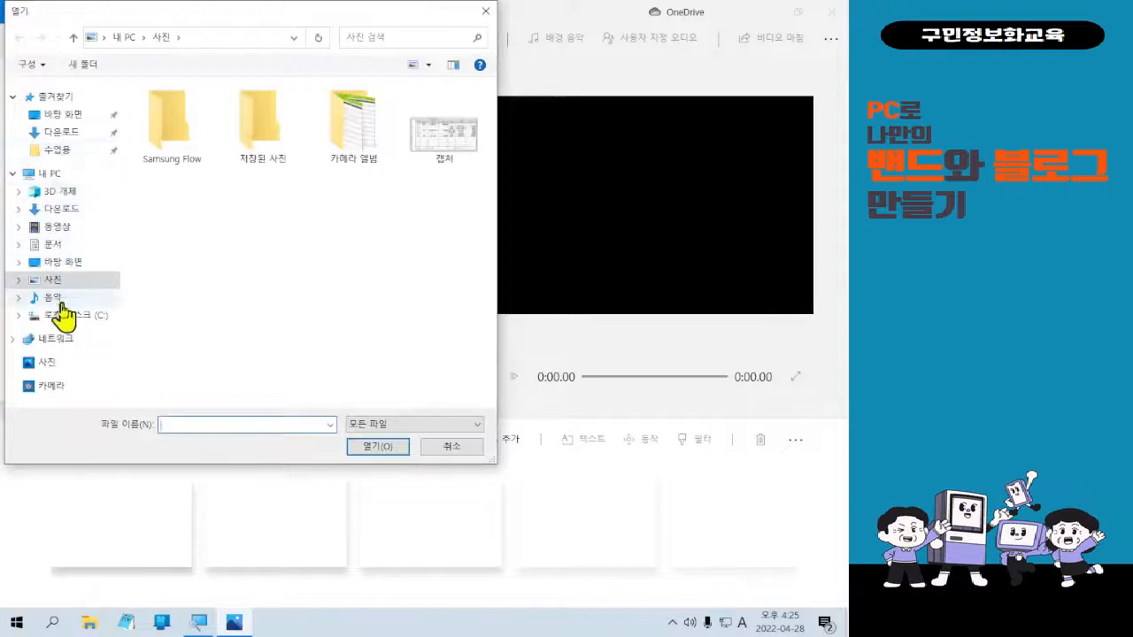
left_click(76, 266)
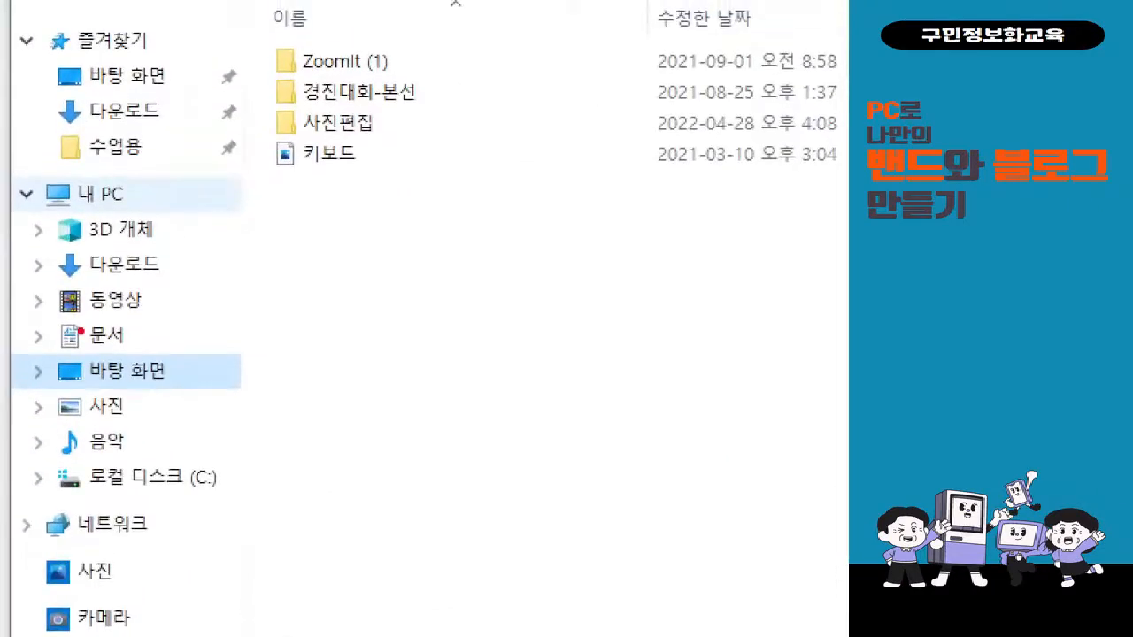
left_click_drag(19, 349, 190, 397)
mouse_move(254, 97)
left_mouse_down()
mouse_move(307, 132)
mouse_move(387, 156)
left_mouse_up()
mouse_move(270, 159)
left_mouse_down()
mouse_move(241, 274)
mouse_move(195, 372)
left_mouse_up()
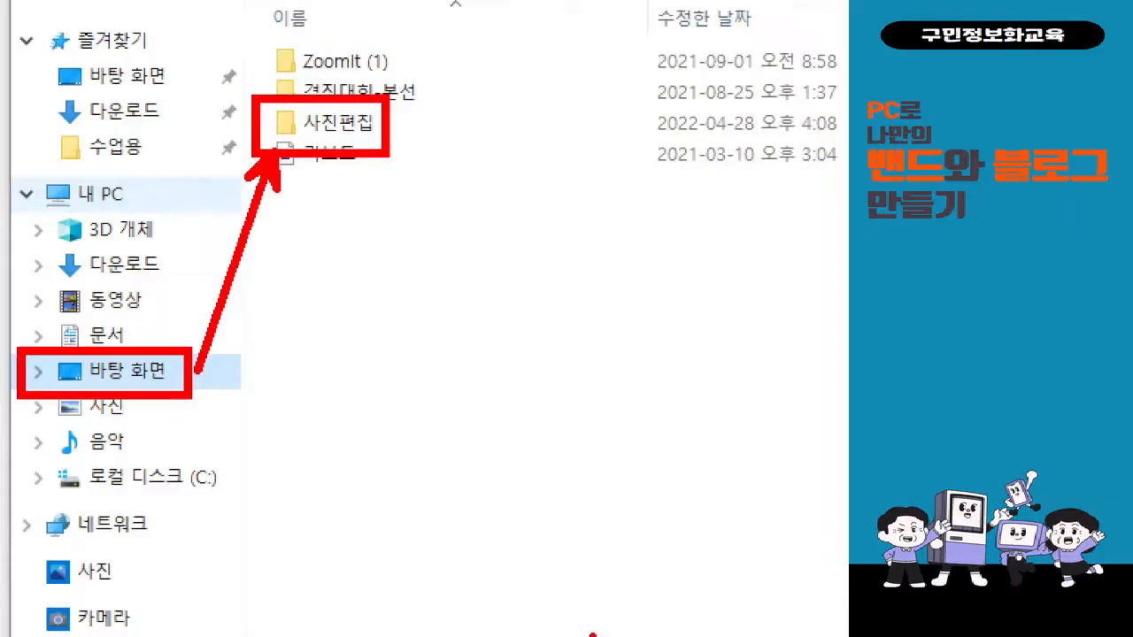
key("Escape")
double_click(168, 140)
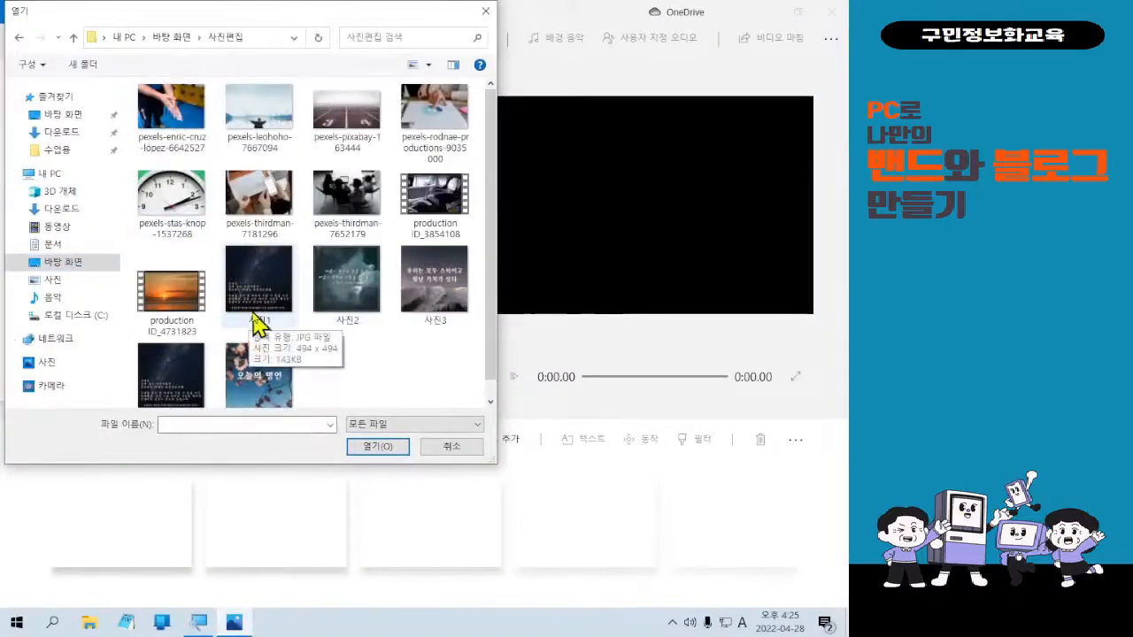
Clear the file selection so only the first photo in 사진편집 is selected.
left_click(190, 310)
left_click(177, 142, "shift")
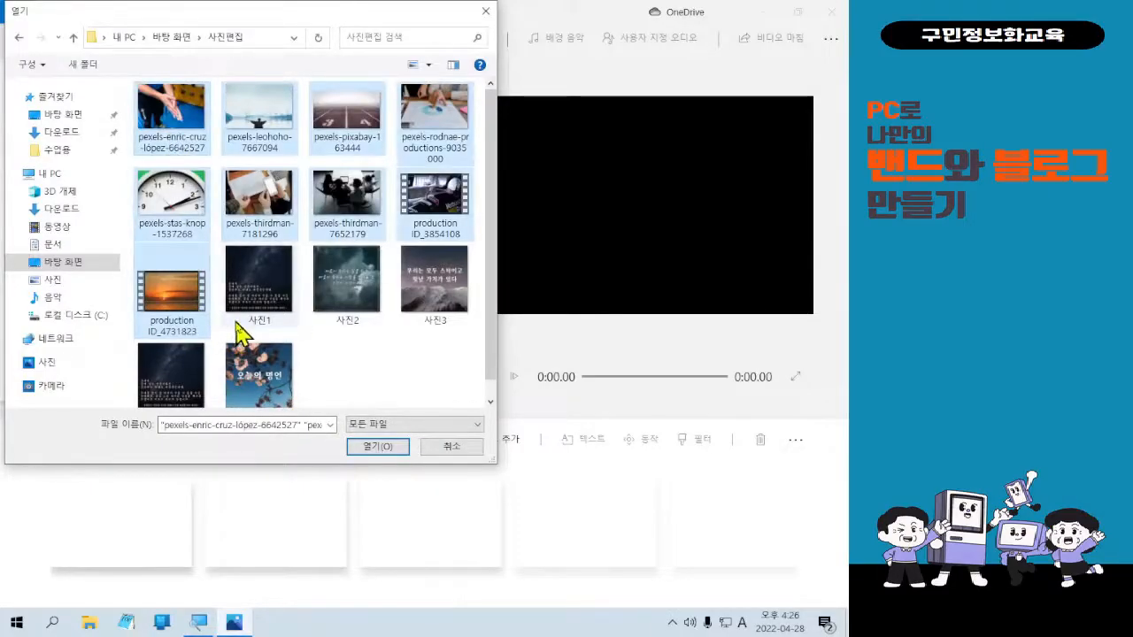
left_click(398, 371)
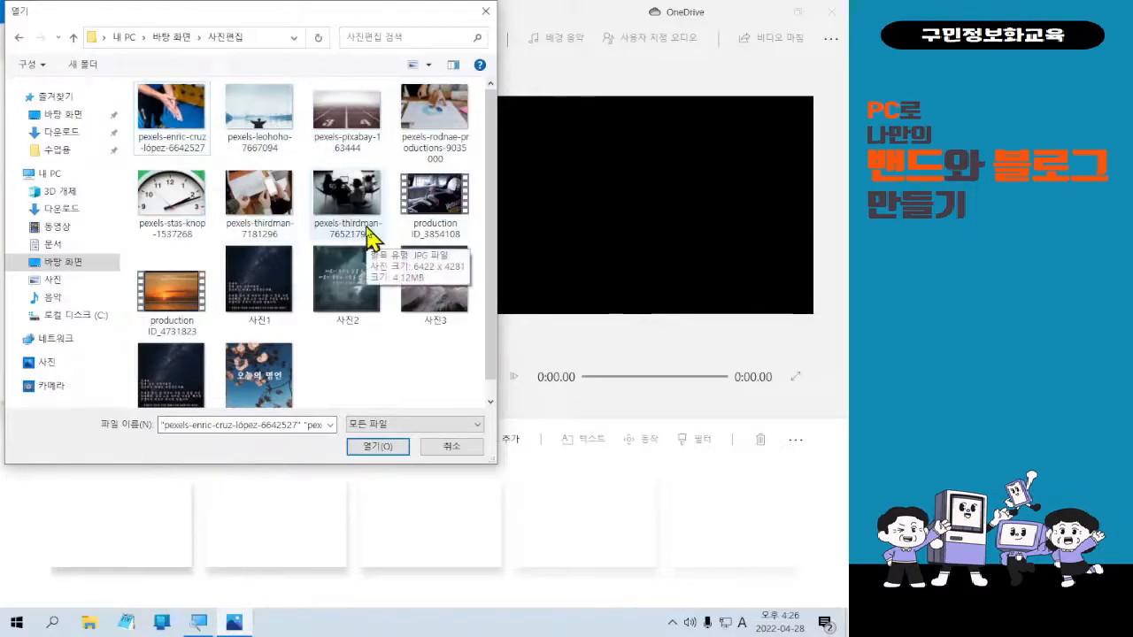
left_click(188, 117)
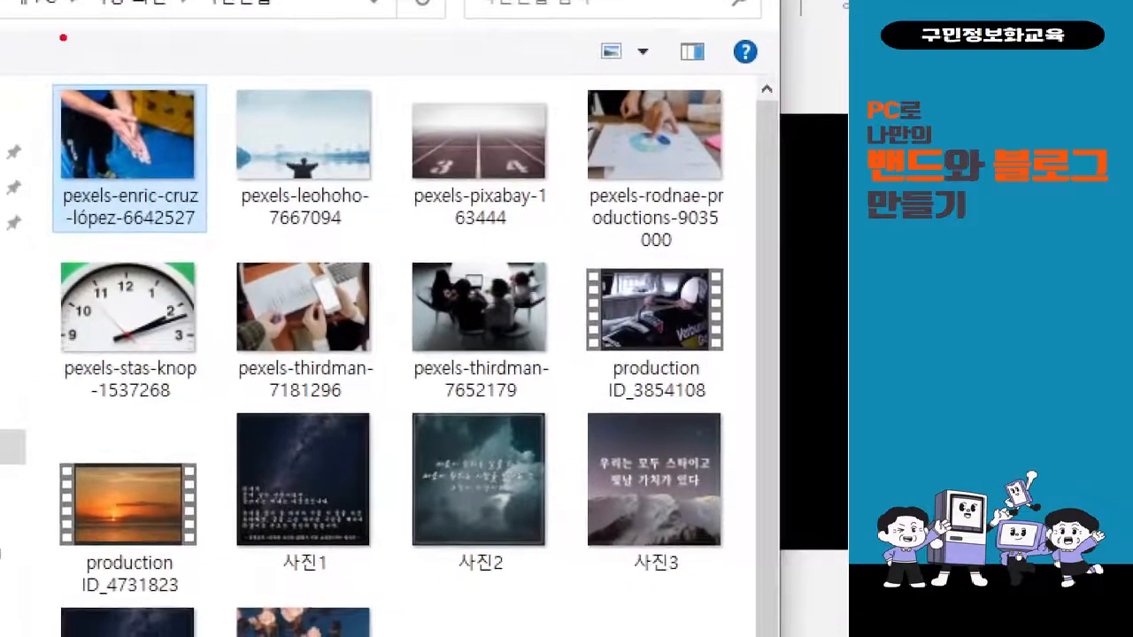
mouse_move(42, 59)
left_mouse_down()
mouse_move(3, 620)
mouse_move(167, 634)
mouse_move(246, 574)
mouse_move(240, 400)
mouse_move(734, 428)
mouse_move(781, 261)
mouse_move(796, 84)
mouse_move(658, 55)
mouse_move(431, 43)
mouse_move(50, 53)
left_mouse_up()
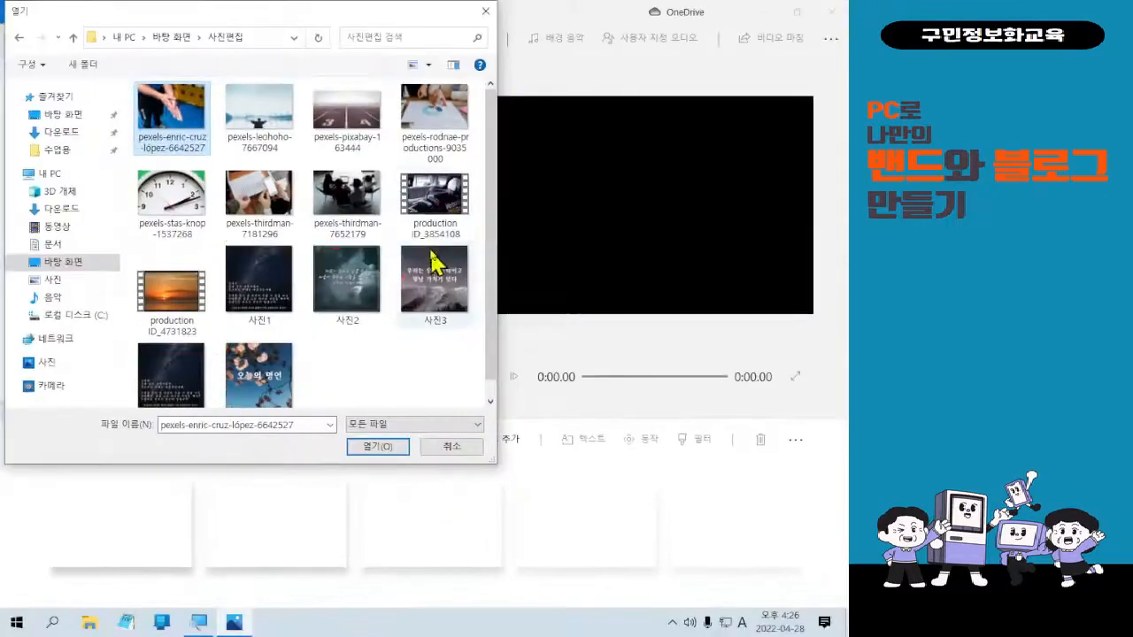
Extend the selection from the first photo through production ID_4731823, nine files in all.
left_click(202, 306, "shift")
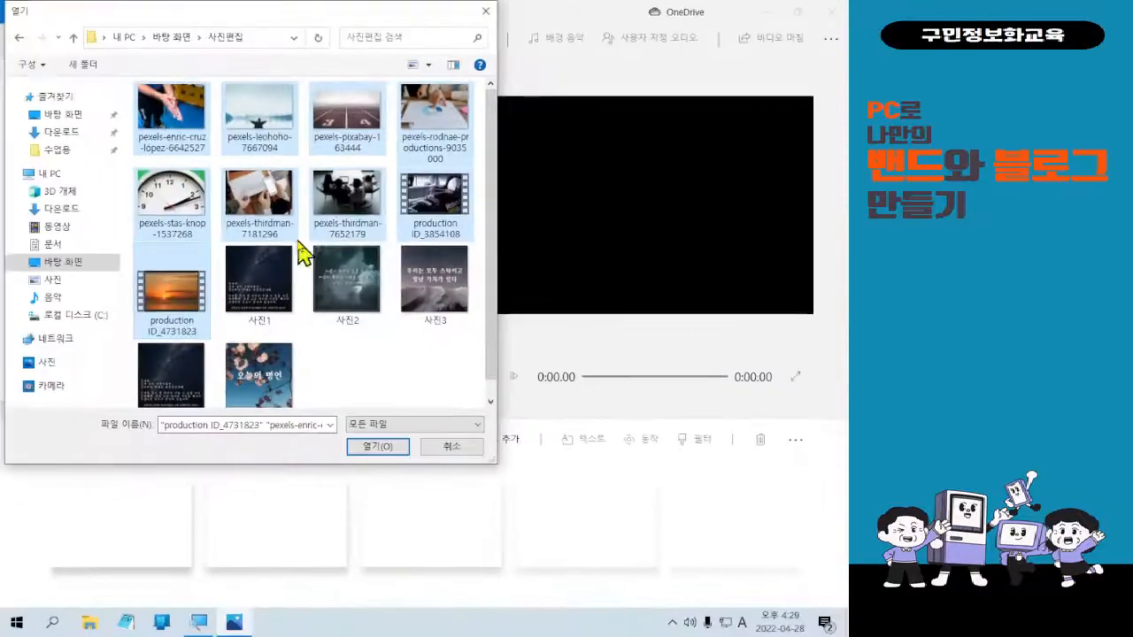
Import the nine selected files, seven photos and two clips, into the 0428-1 library.
left_click(386, 447)
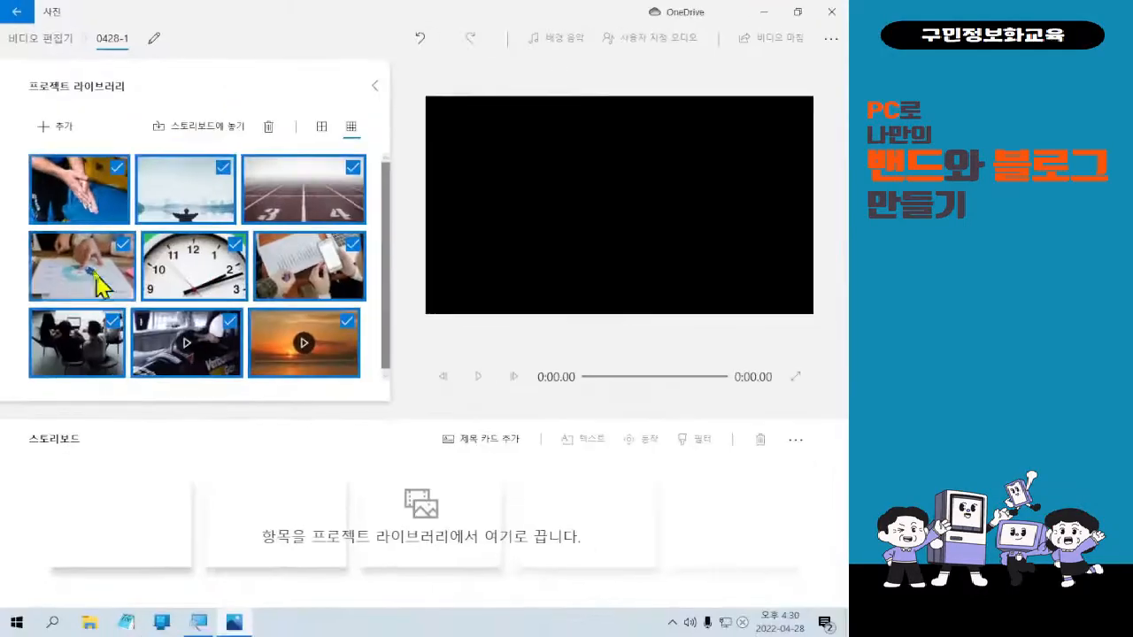
Uncheck all nine library items, from the blue hands photo to the sunset video clip.
left_click(172, 201)
left_click(172, 201)
left_click(310, 184)
left_click(316, 260)
left_click(177, 265)
left_click(81, 266)
left_click(93, 341)
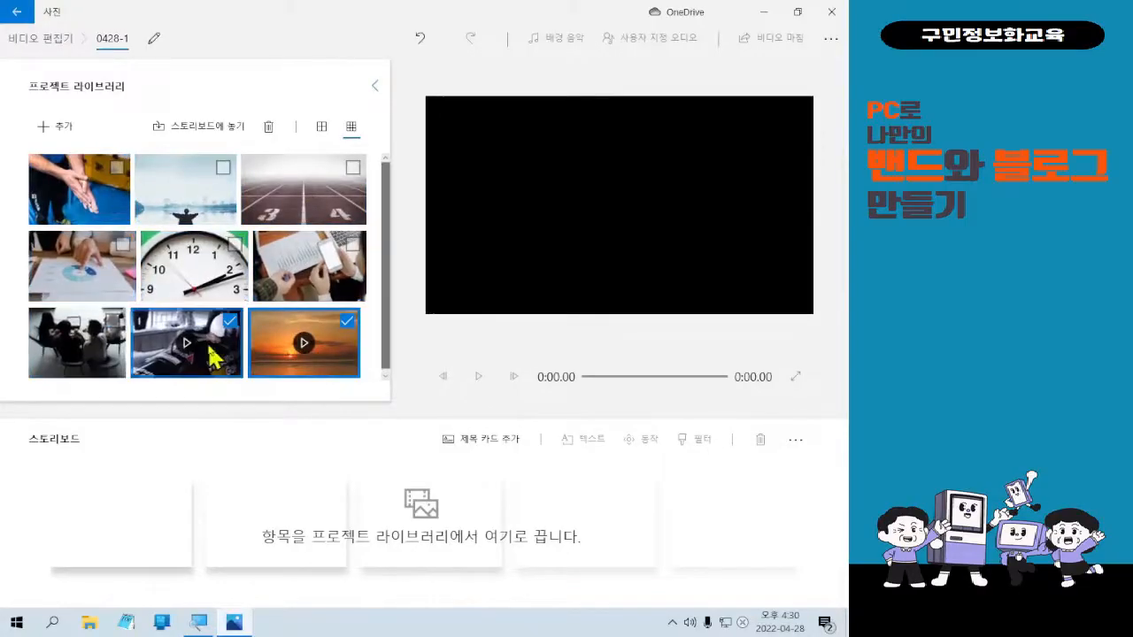
left_click(208, 354)
left_click(303, 339)
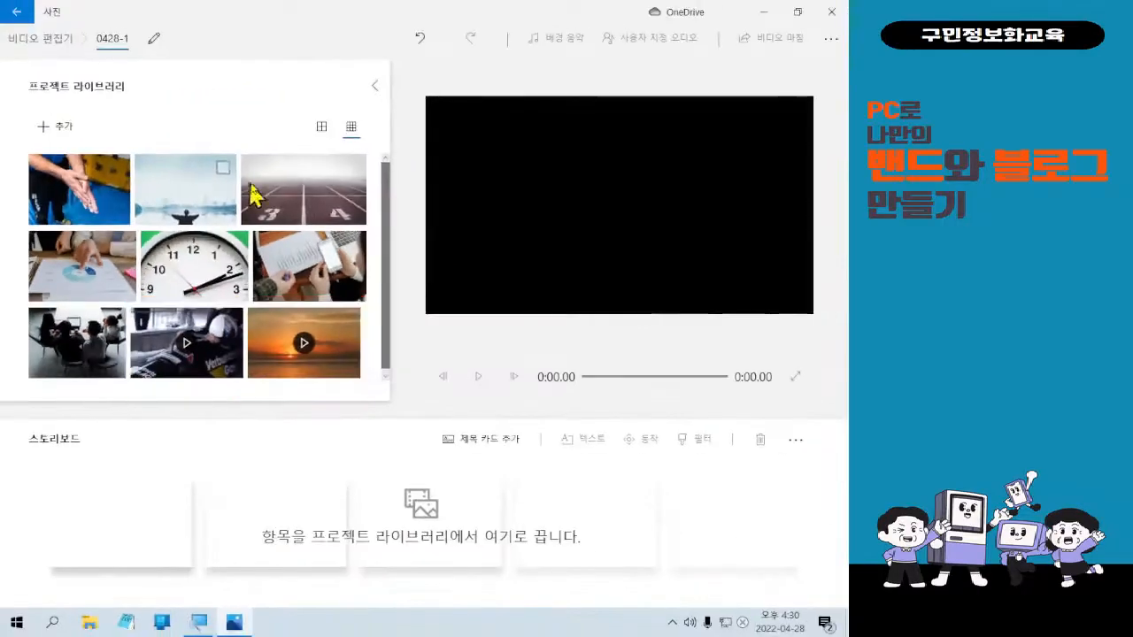
Place the running track, blue hands, meeting room, chart and clock photos on the storyboard.
mouse_move(276, 199)
left_mouse_down()
mouse_move(203, 469)
mouse_move(165, 493)
mouse_move(316, 172)
mouse_move(195, 549)
mouse_move(14, 617)
mouse_move(45, 607)
mouse_move(115, 544)
mouse_move(319, 217)
mouse_move(169, 455)
mouse_move(142, 520)
left_mouse_up()
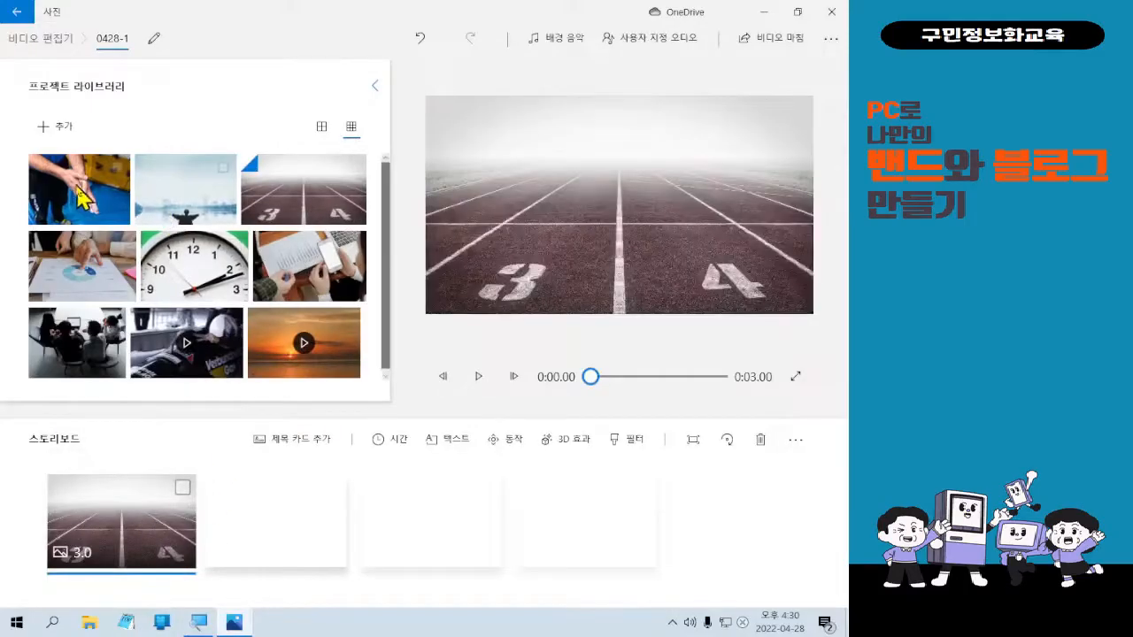
left_click_drag(49, 205, 297, 551)
left_click_drag(66, 354, 463, 531)
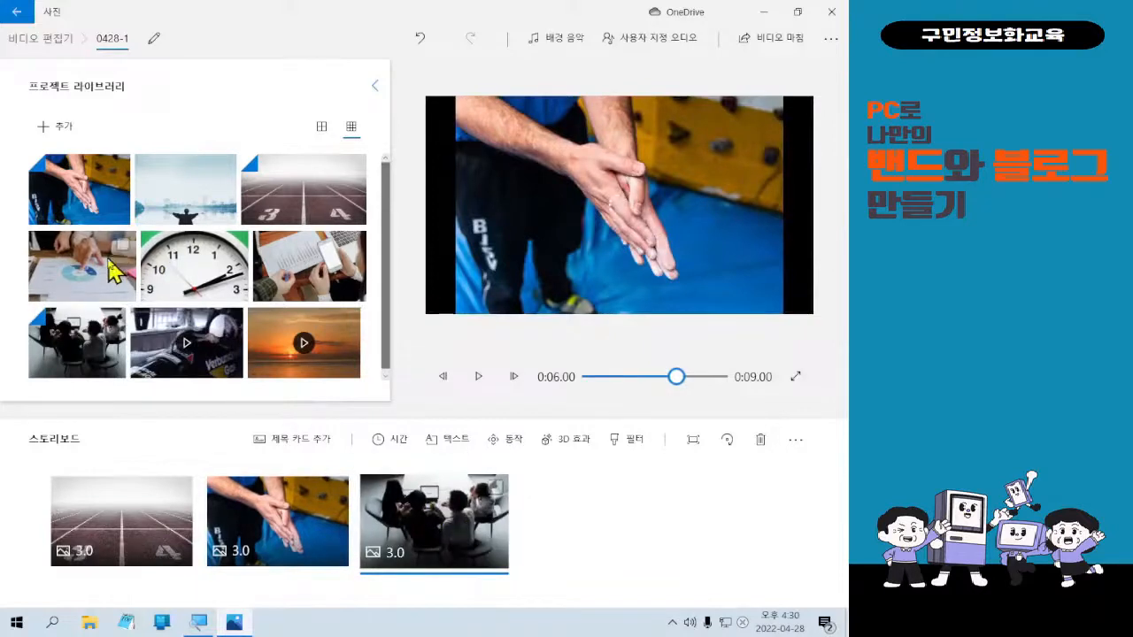
left_click_drag(119, 278, 571, 501)
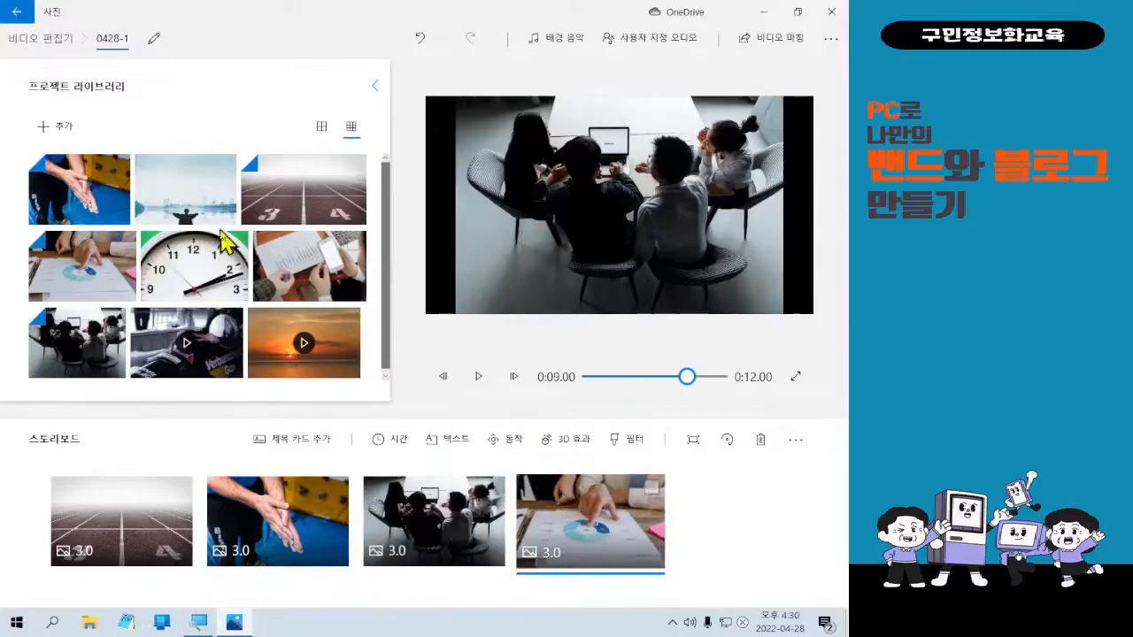
left_click_drag(212, 285, 761, 530)
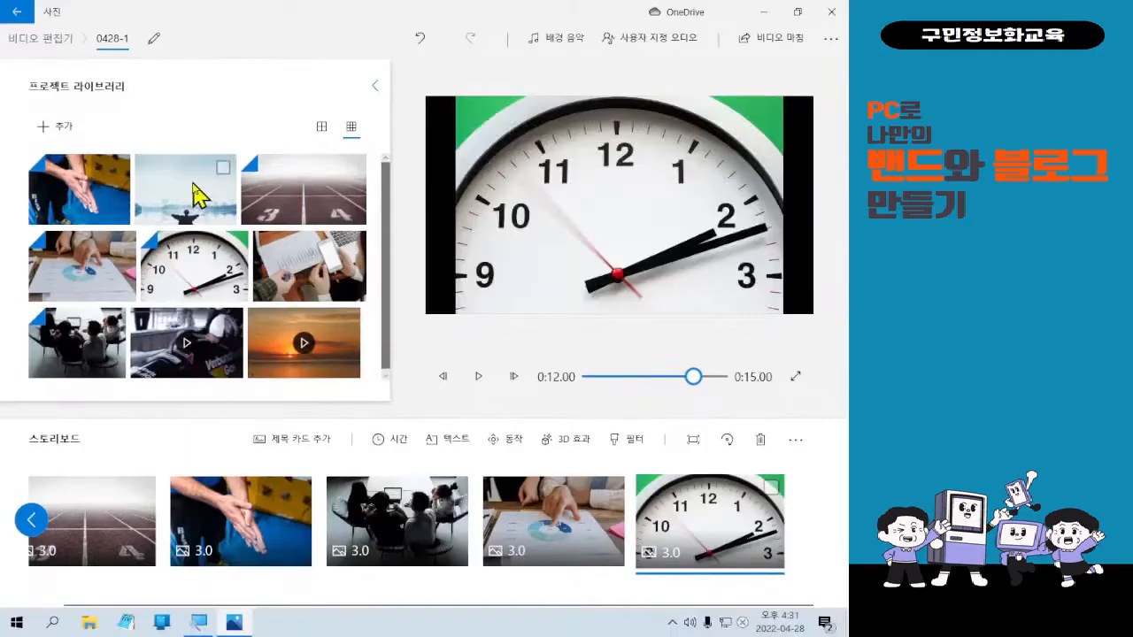
Append the lake photo, laptop-and-hands photo and sunset video clip to the storyboard's end.
left_click_drag(197, 192, 815, 531)
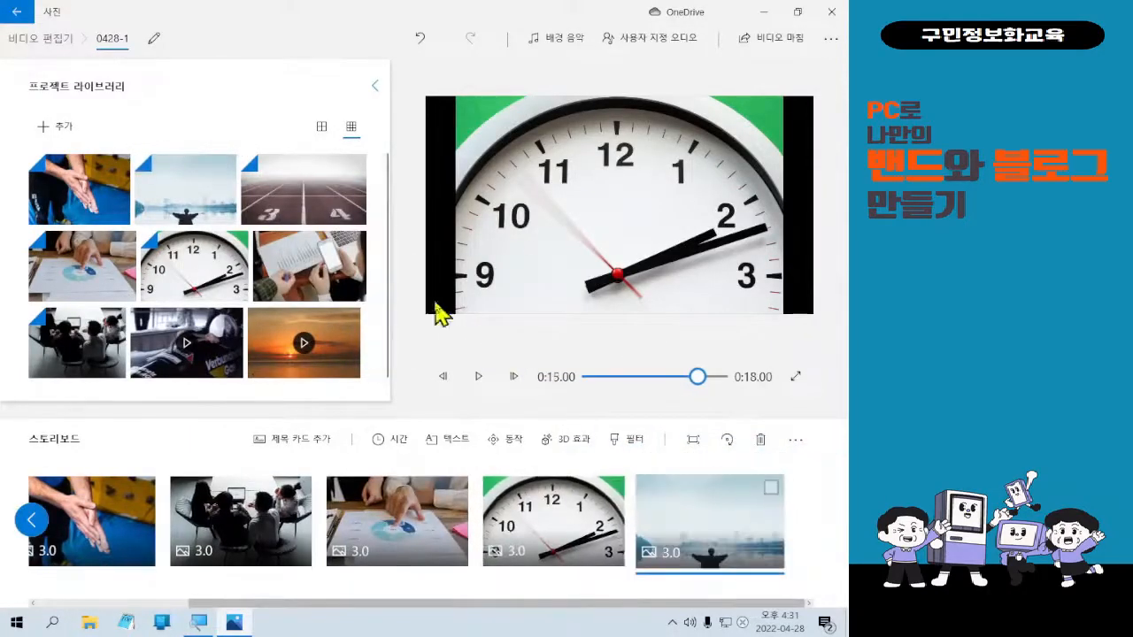
left_click_drag(284, 232, 767, 496)
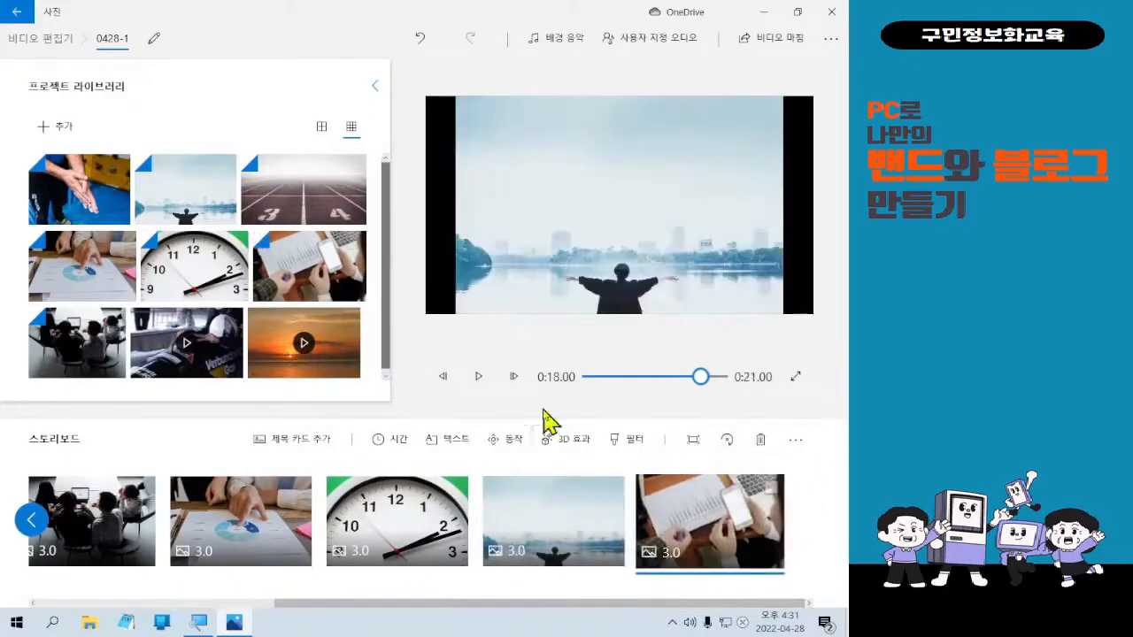
left_click_drag(298, 377, 801, 525)
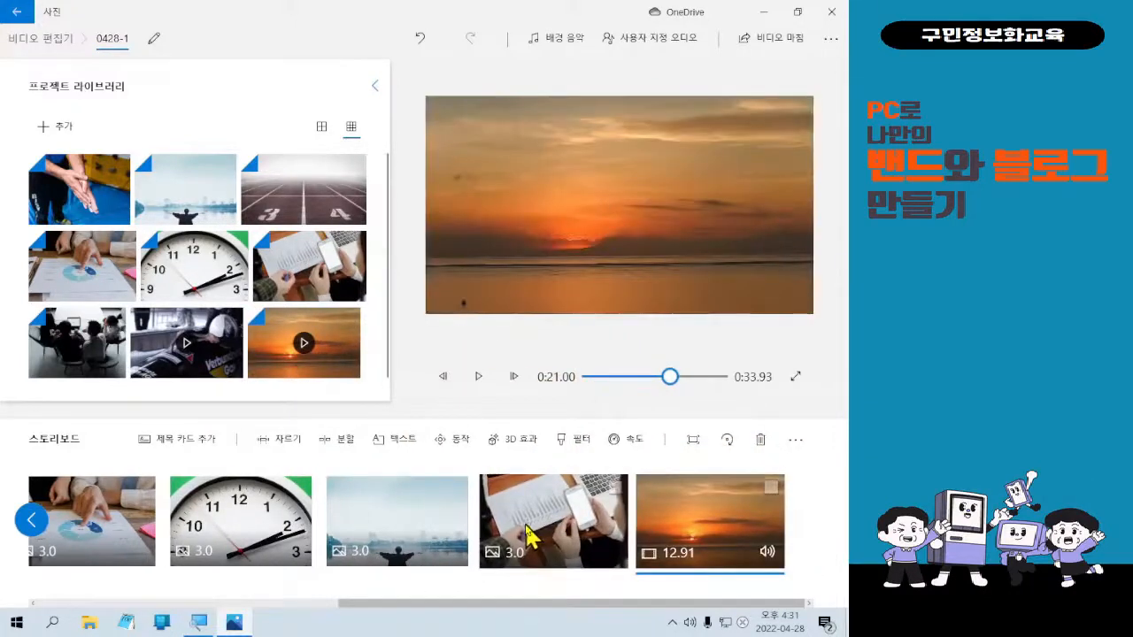
left_click_drag(493, 606, 160, 617)
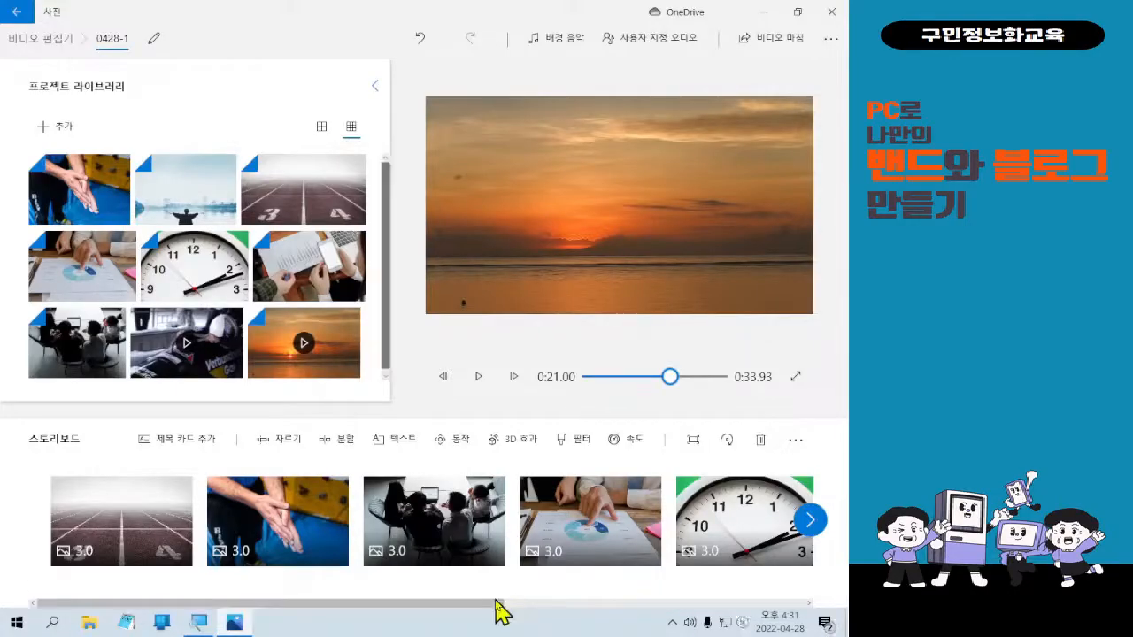
Play the 0428-1 preview from the sunset clip, then replay it from the running-track photo.
left_click(492, 376)
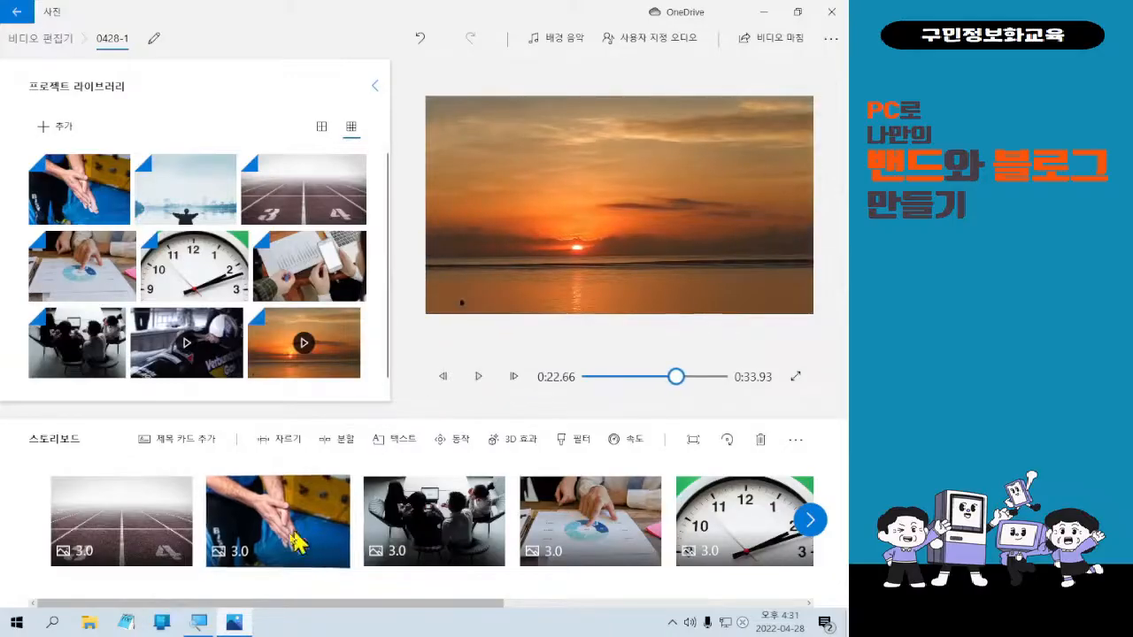
left_click(171, 538)
left_click(484, 388)
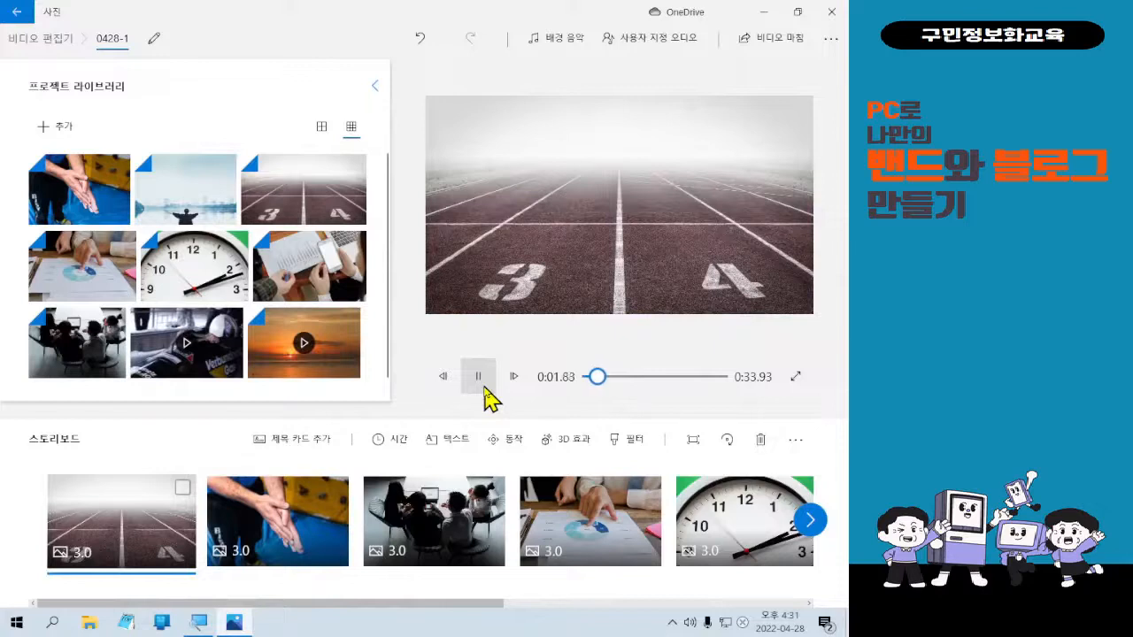
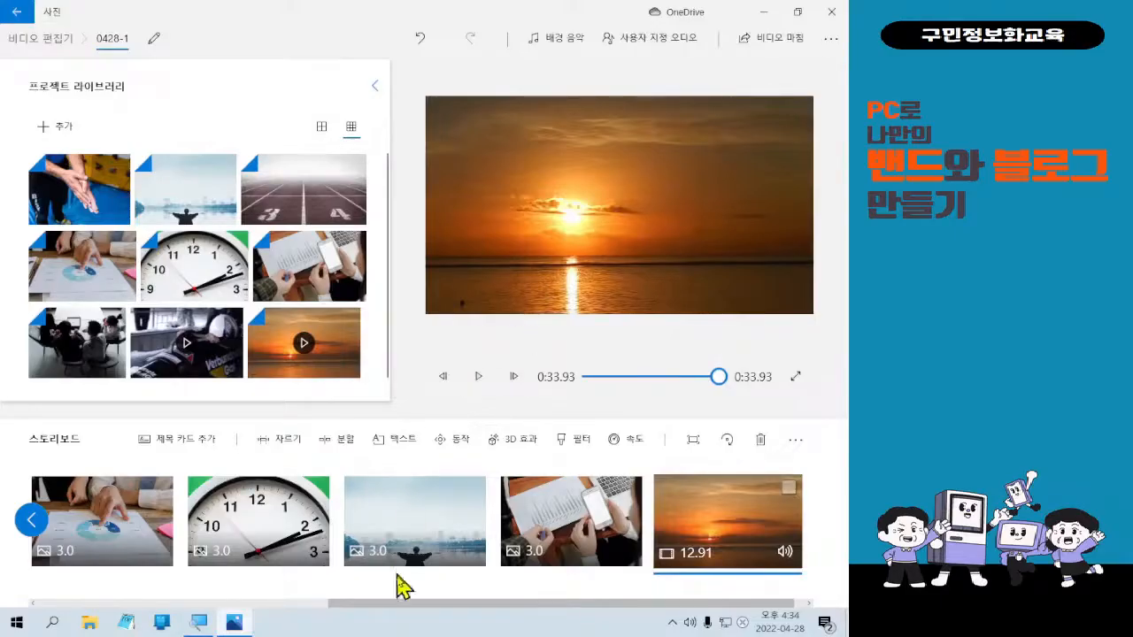
Scroll back to the running-track photo and show it in the preview at 0:00.00.
left_click_drag(434, 602, 108, 571)
left_click(115, 518)
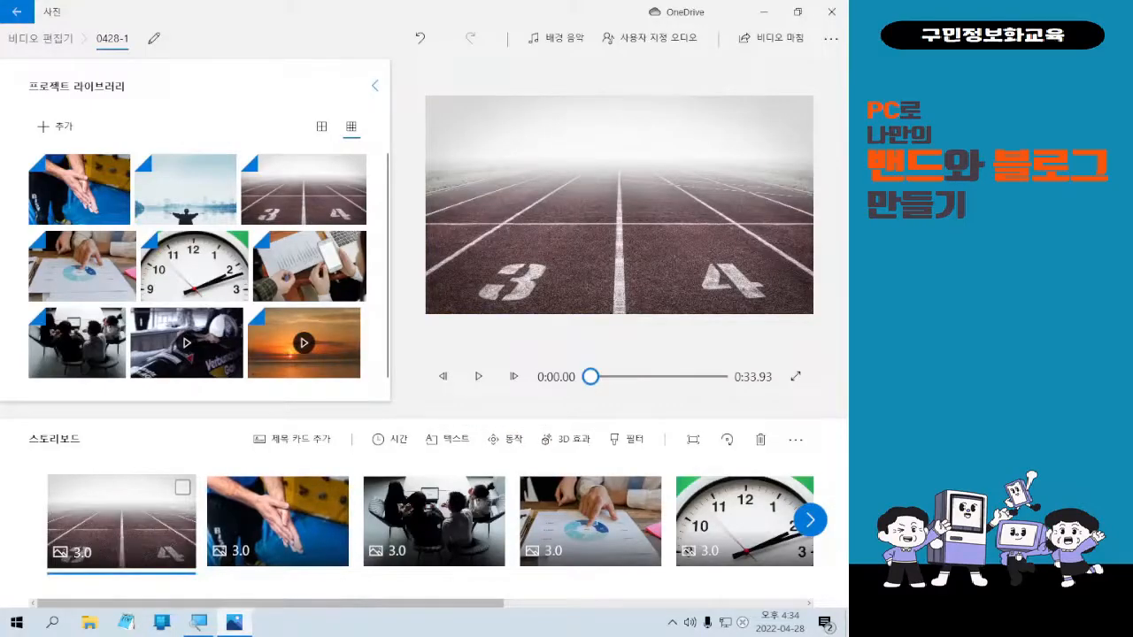
mouse_move(104, 460)
left_mouse_down()
mouse_move(117, 499)
mouse_move(146, 520)
mouse_move(155, 450)
left_mouse_up()
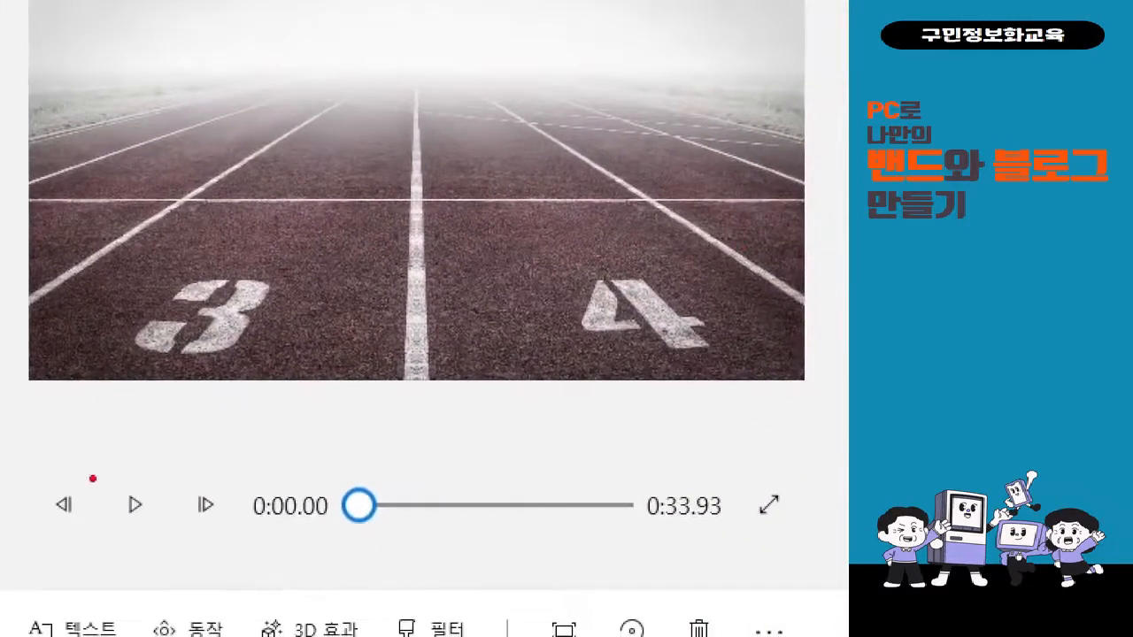
left_click_drag(100, 460, 158, 540)
mouse_move(131, 423)
left_mouse_down()
mouse_move(131, 453)
mouse_move(155, 429)
left_mouse_up()
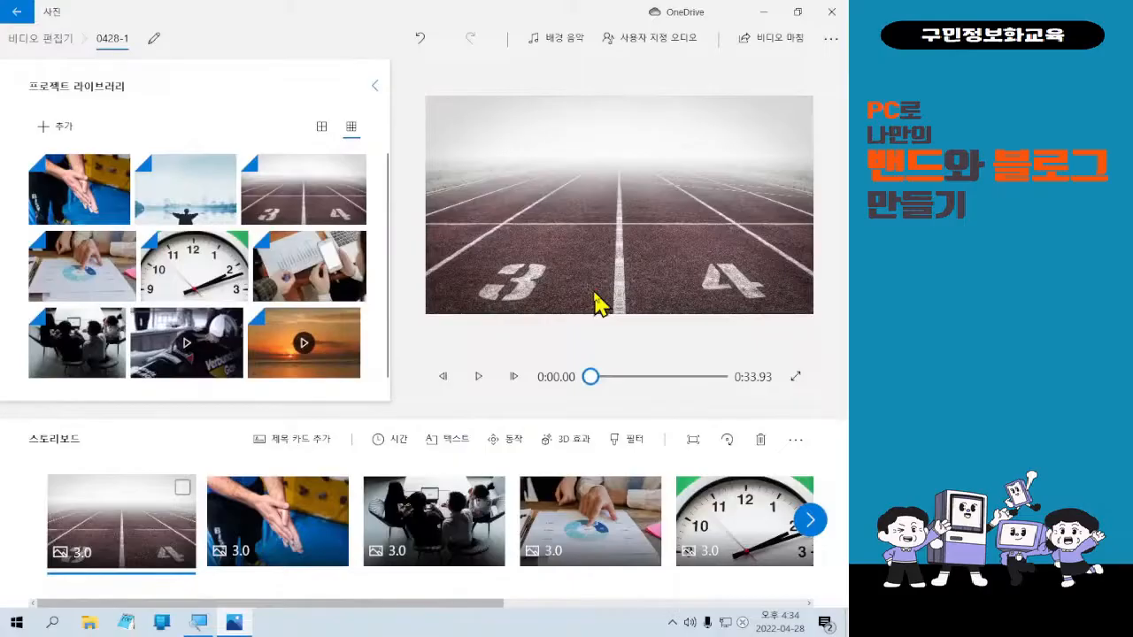
Play the full 0:33.93 project from the running-track photo to the sunset clip's end.
left_click(478, 376)
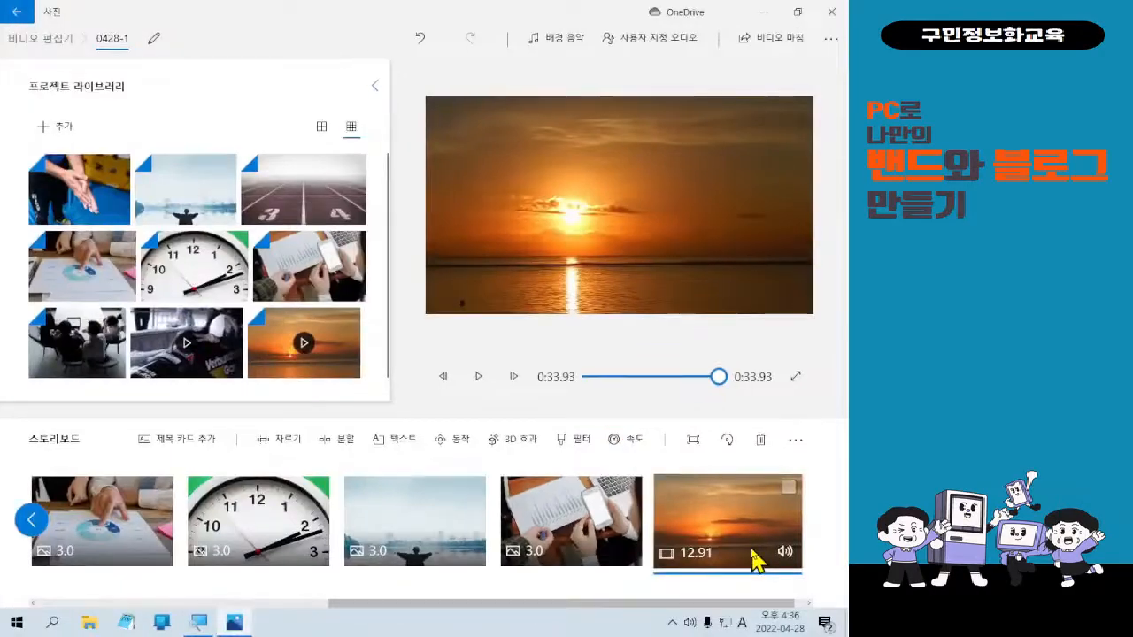
Switch between the laptop photo and sunset clip, then play the sunset clip from 0:21.00.
left_click(751, 549)
left_click(625, 531)
left_click(721, 520)
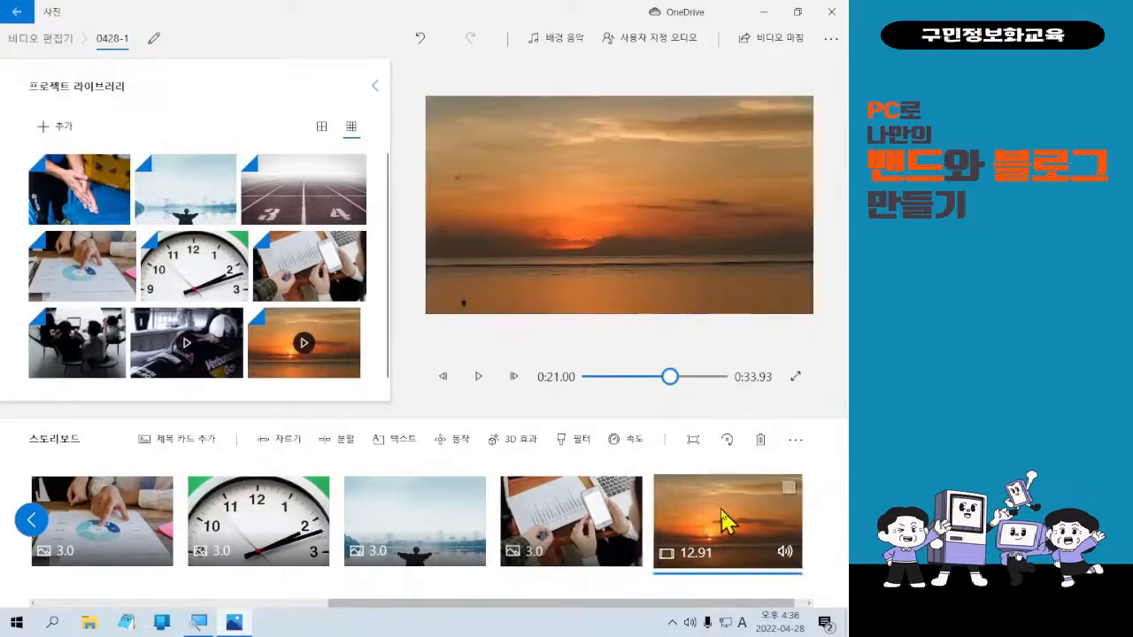
left_click(632, 524)
left_click(742, 542)
left_click(630, 526)
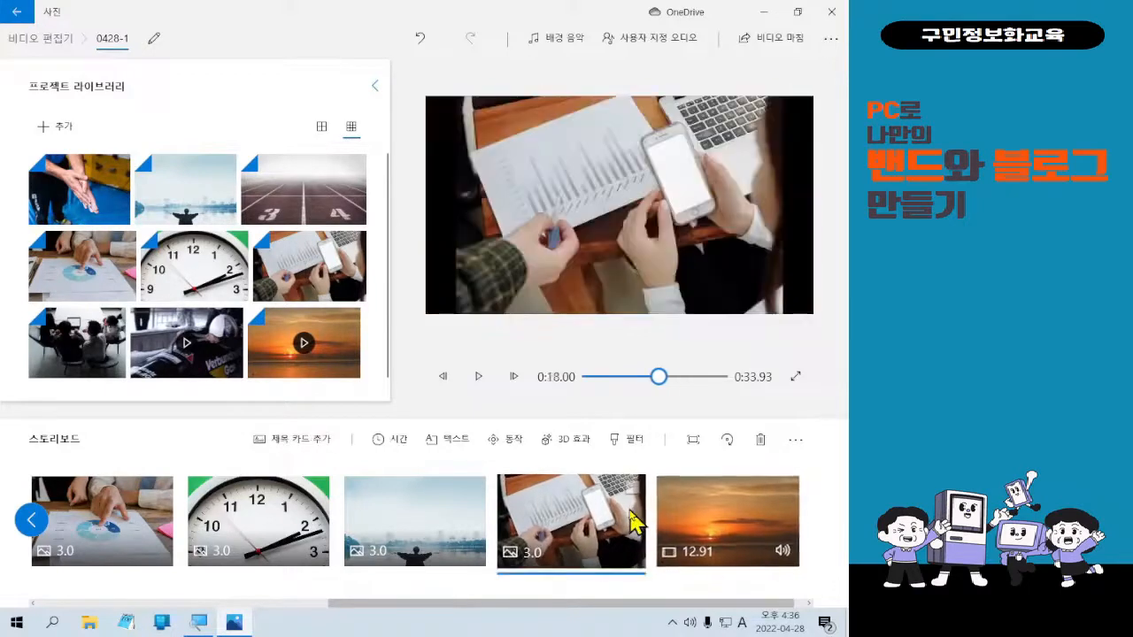
left_click(725, 536)
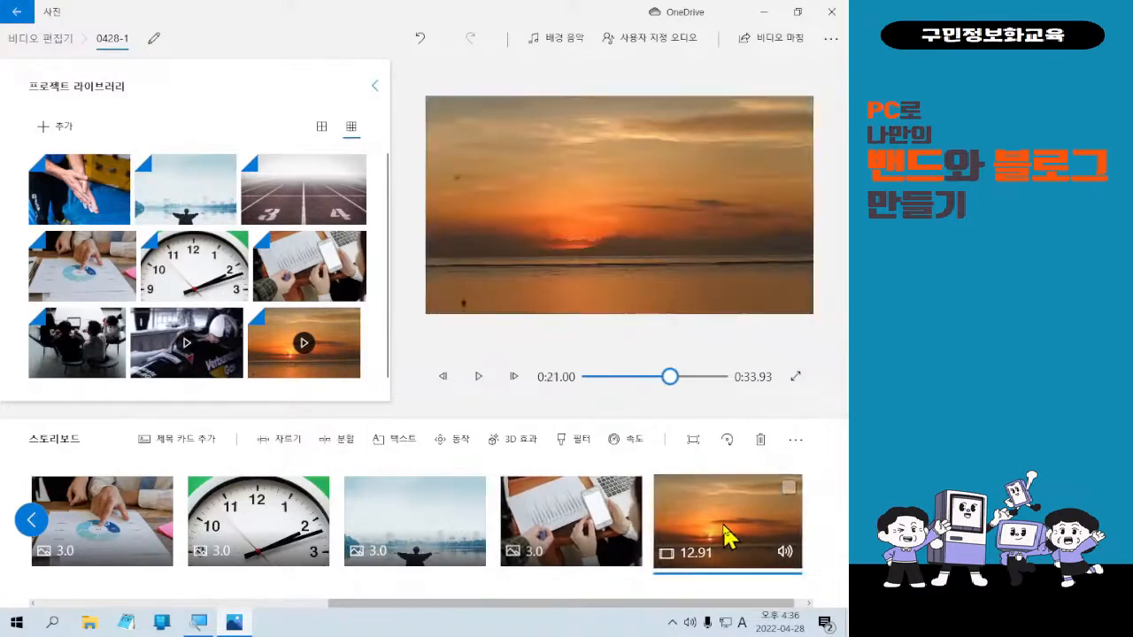
left_click(481, 382)
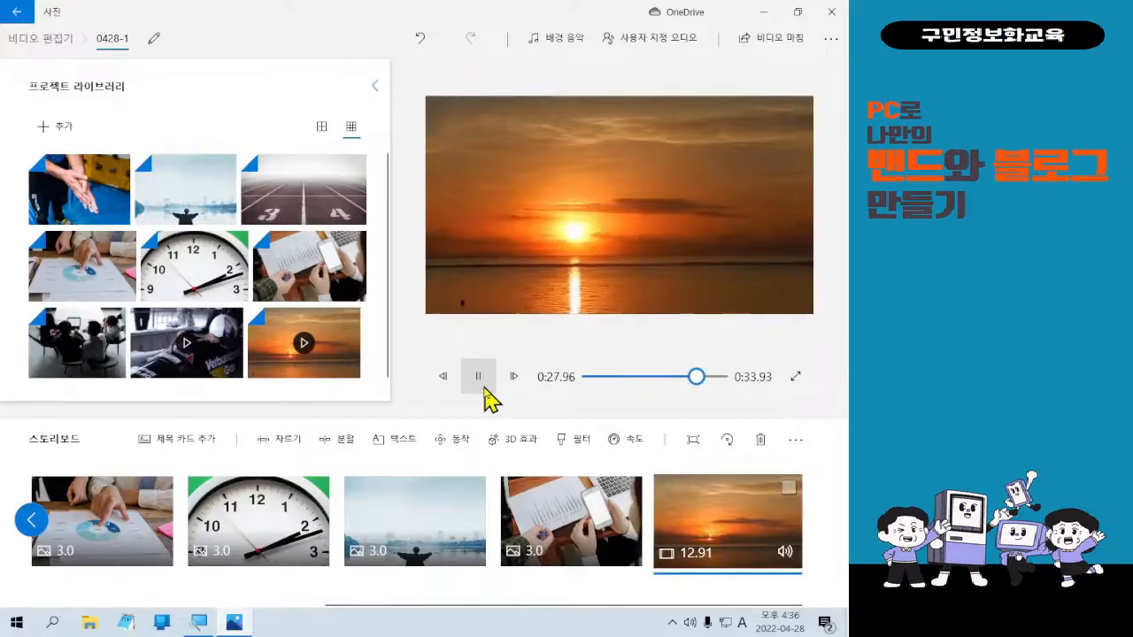
left_click(478, 376)
Insert the 10.05-second bobsled video before the sunset clip and play it, pausing at 0:25.30.
left_click_drag(191, 374, 532, 522)
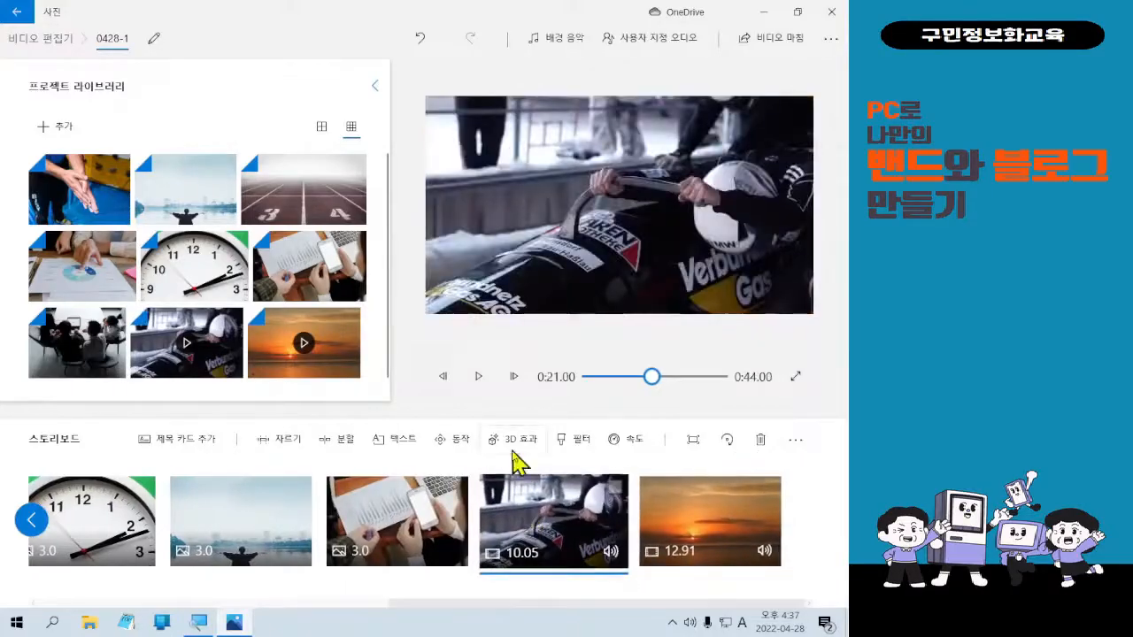
left_click(485, 382)
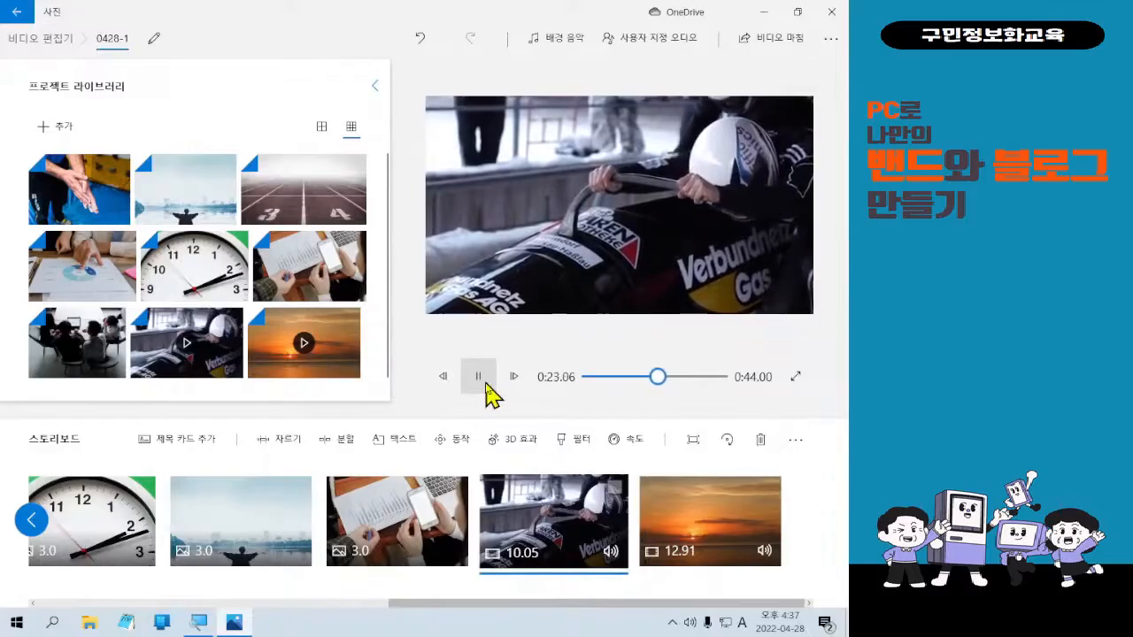
left_click(482, 385)
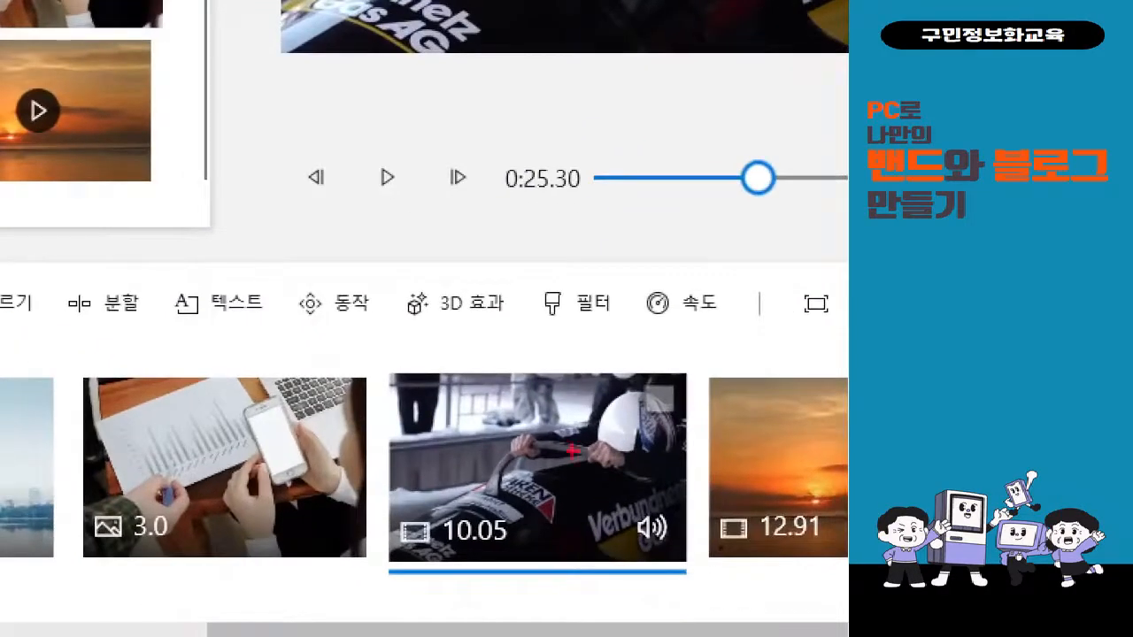
mouse_move(674, 232)
left_mouse_down()
mouse_move(693, 265)
mouse_move(726, 228)
left_mouse_up()
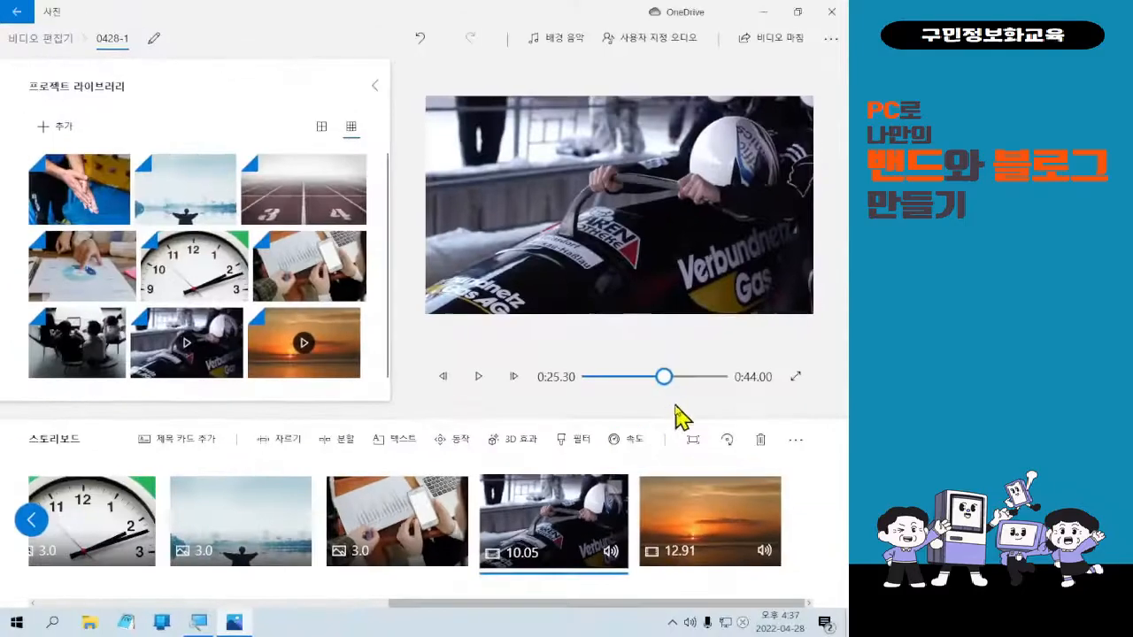
Set the bobsled clip to 2x speed, shortening it to 5.03 seconds, and play it.
left_click(694, 313)
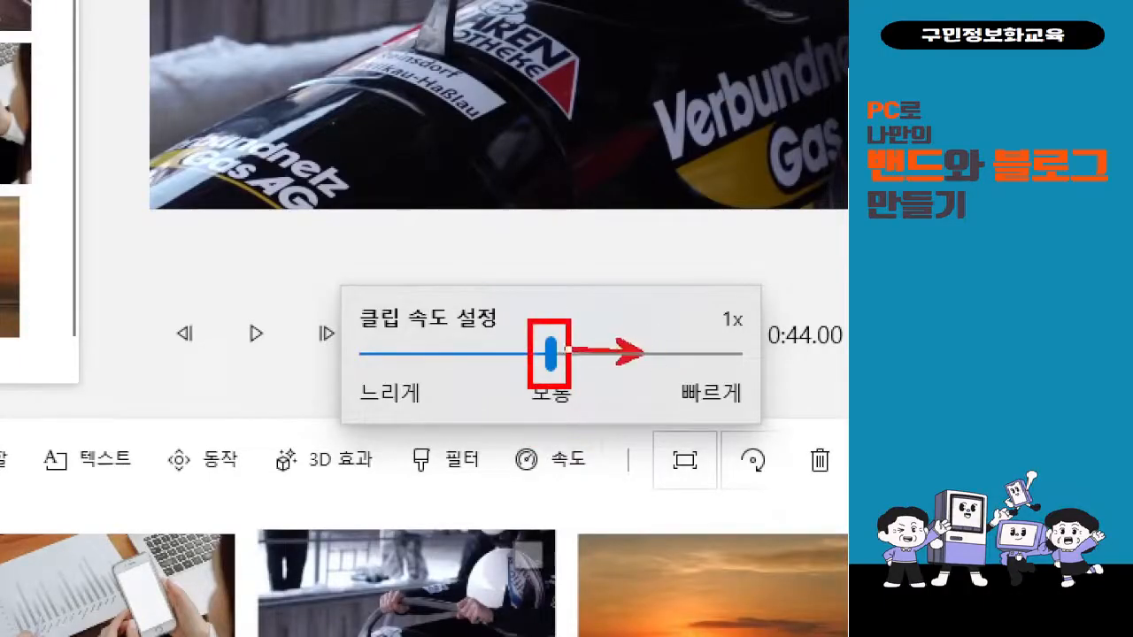
mouse_move(457, 352)
left_mouse_down()
mouse_move(537, 367)
mouse_move(526, 352)
left_mouse_up()
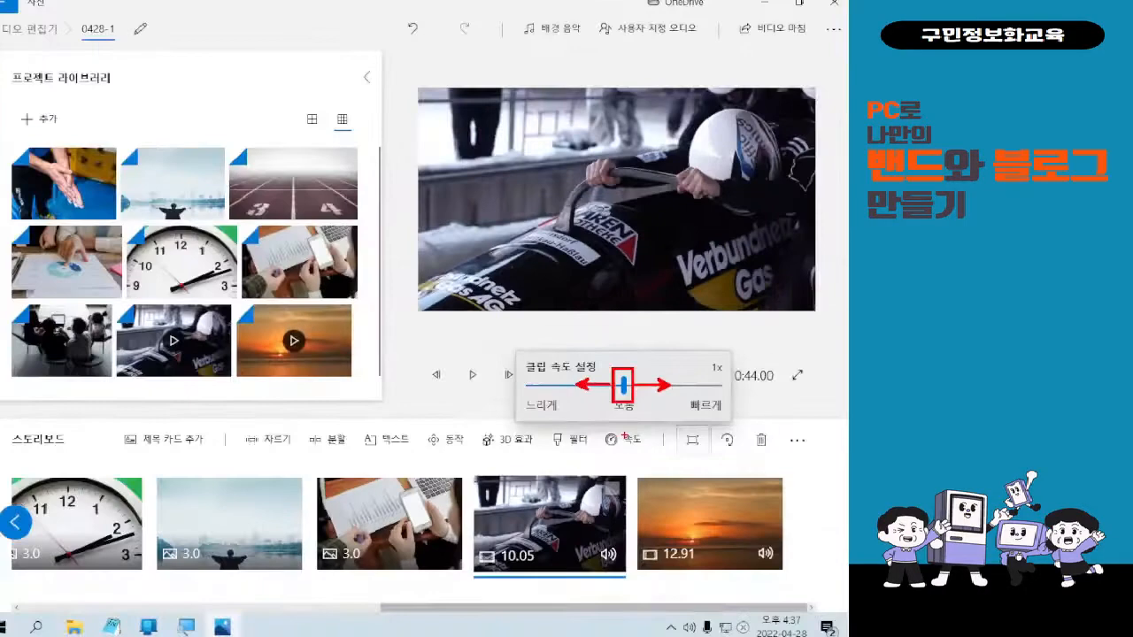
left_click(559, 458)
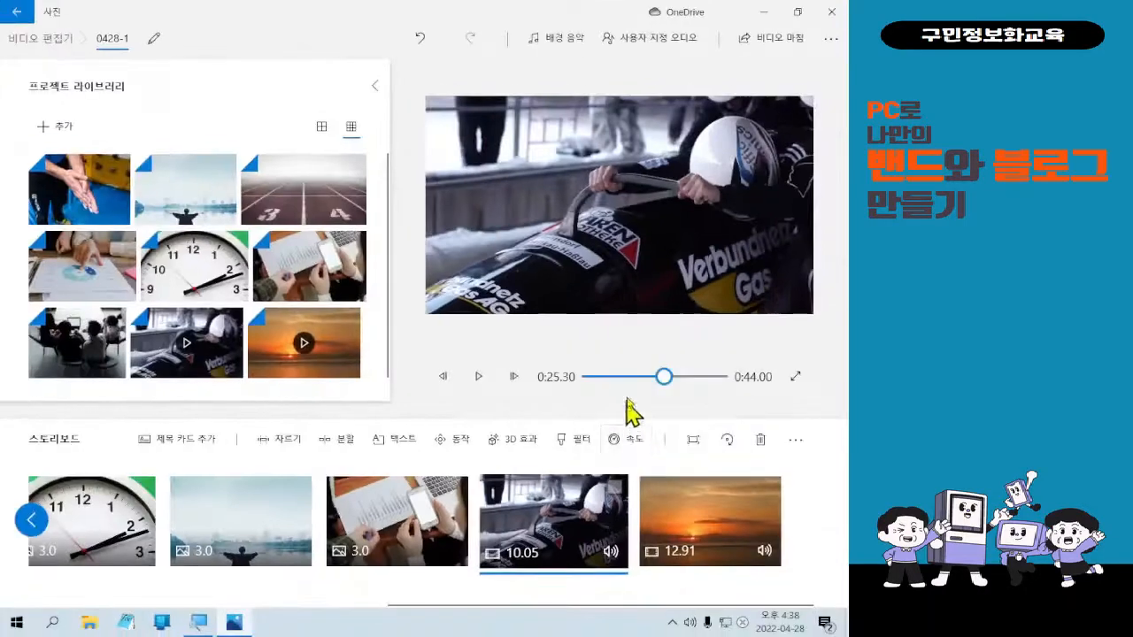
left_click(627, 455)
left_click_drag(632, 398, 665, 397)
left_click(590, 516)
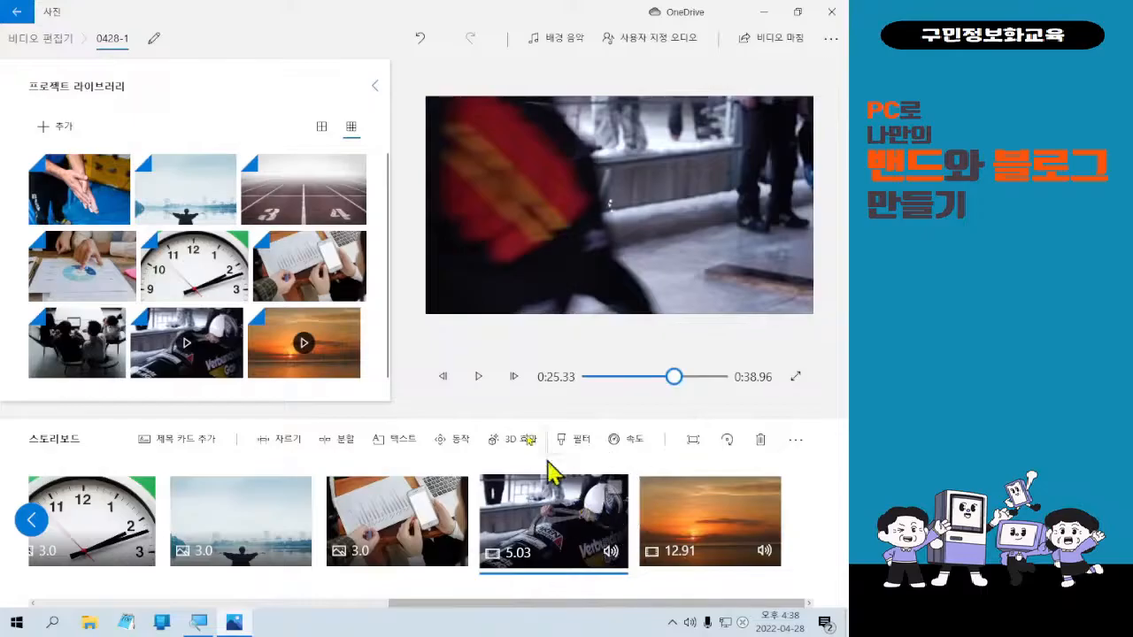
left_click(481, 381)
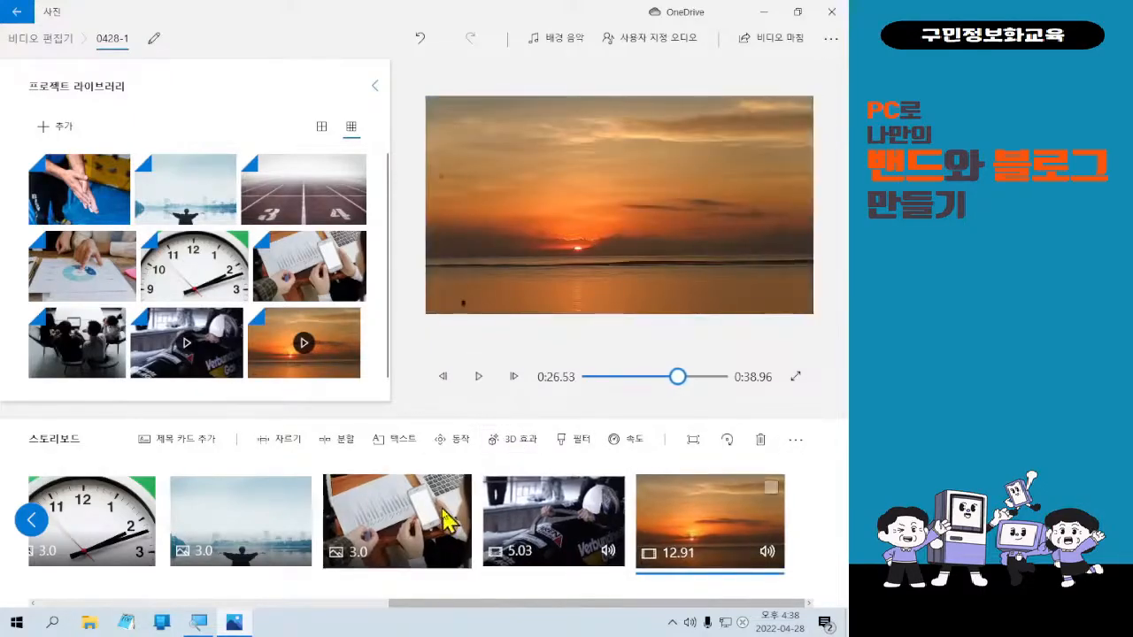
Replay the 5.03-second bobsled clip from its start.
left_click(368, 522)
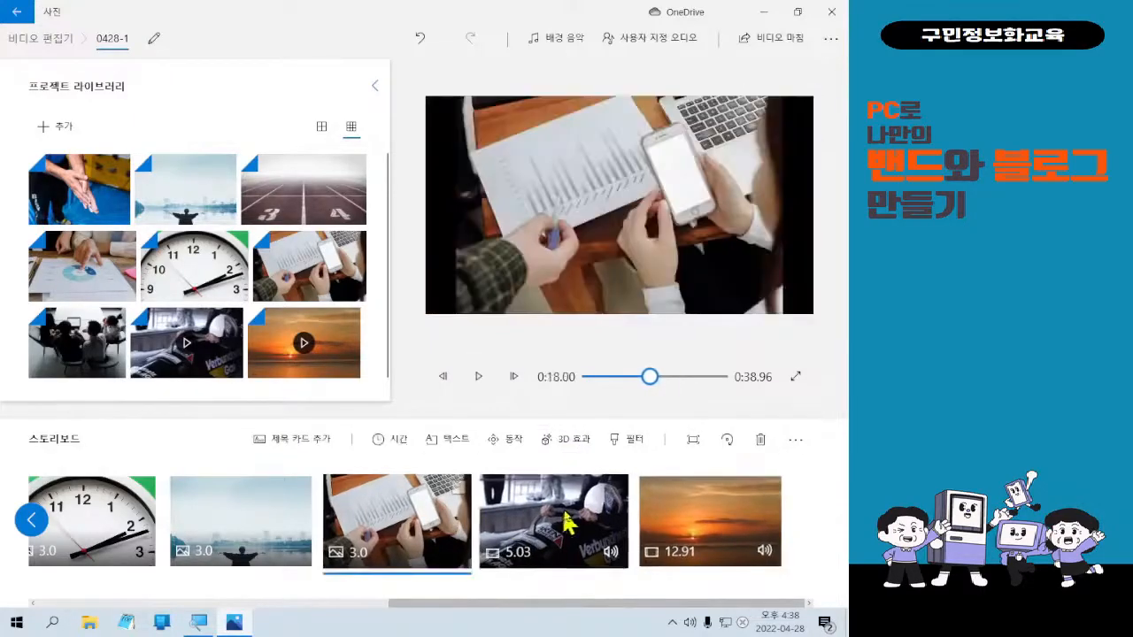
left_click(567, 524)
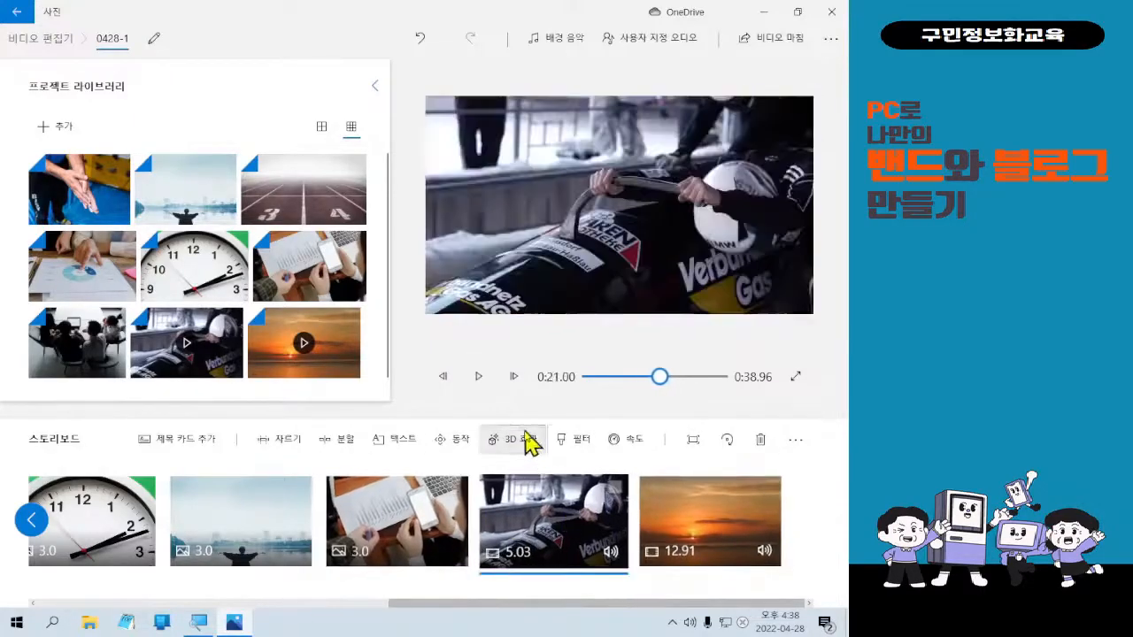
left_click(479, 377)
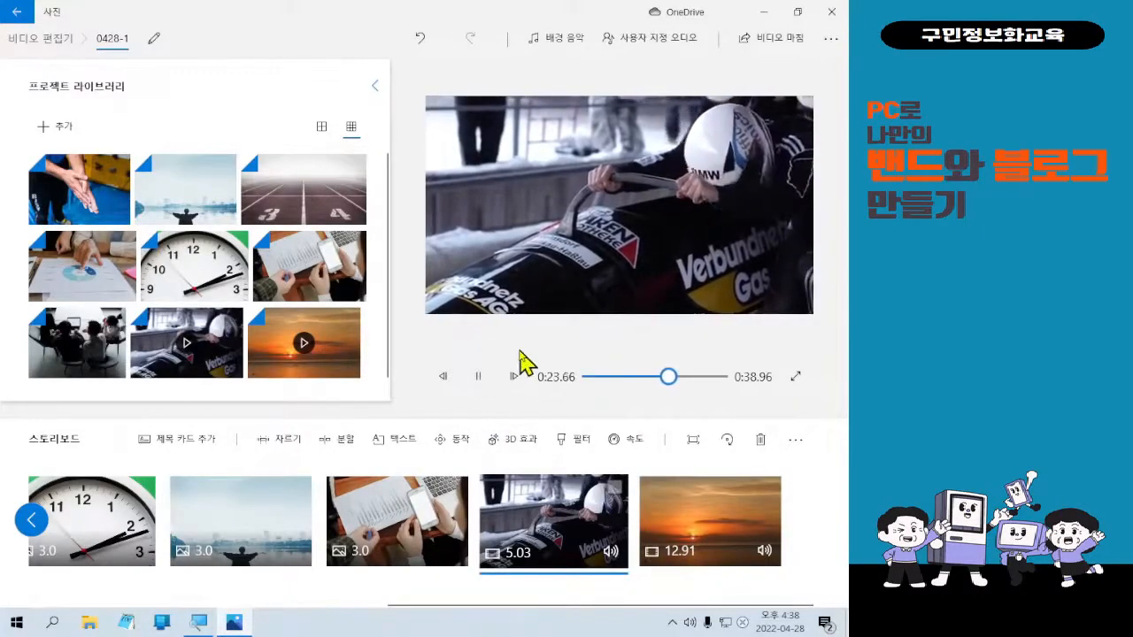
left_click(479, 377)
Slow the bobsled clip to 0.5x (20.13 seconds), play it, then delete the clip.
left_click(610, 440)
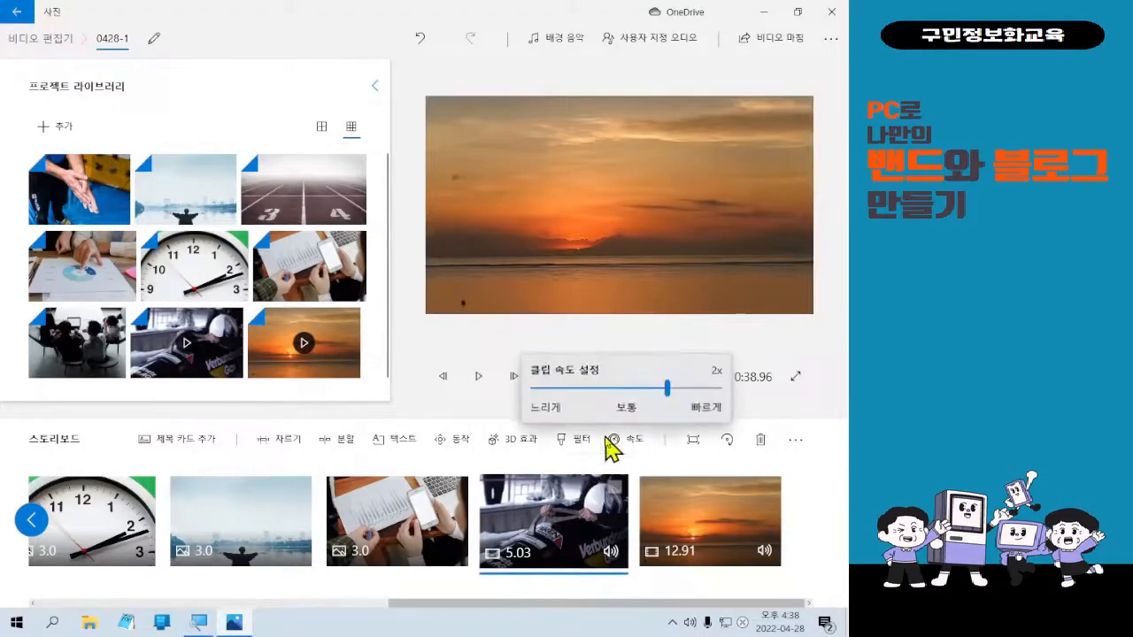
left_click_drag(660, 389, 584, 388)
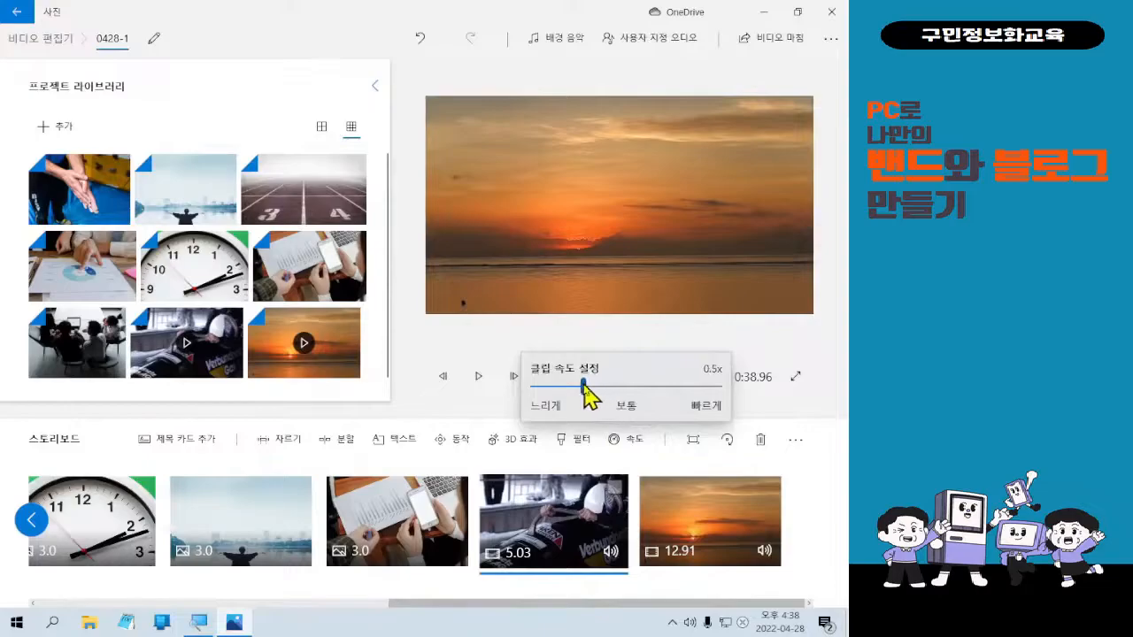
left_click(536, 524)
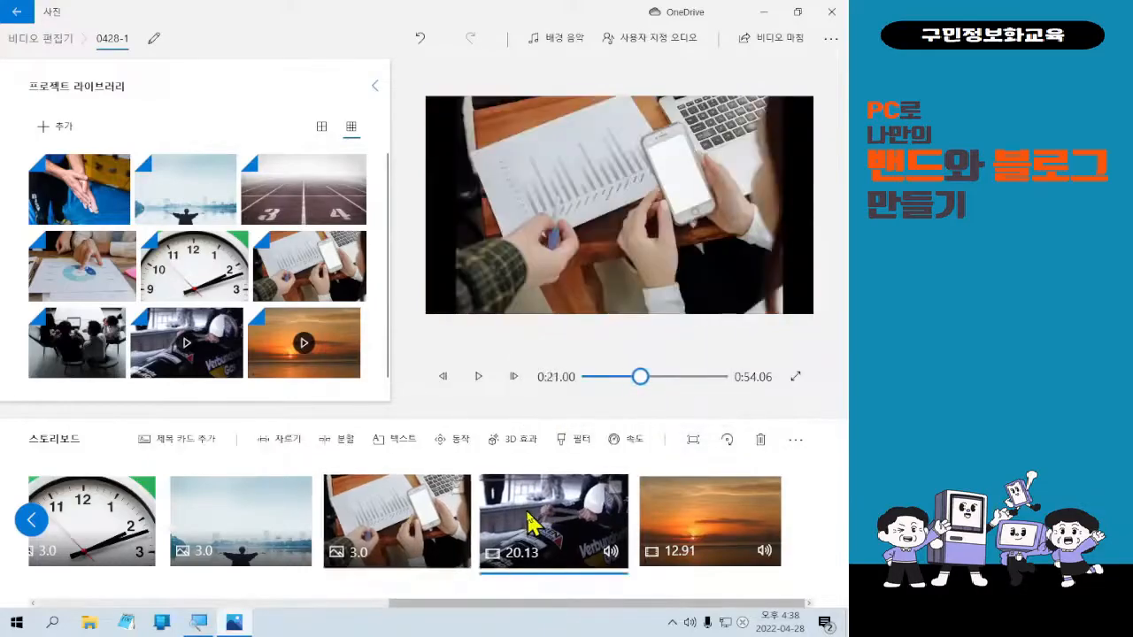
left_click(478, 389)
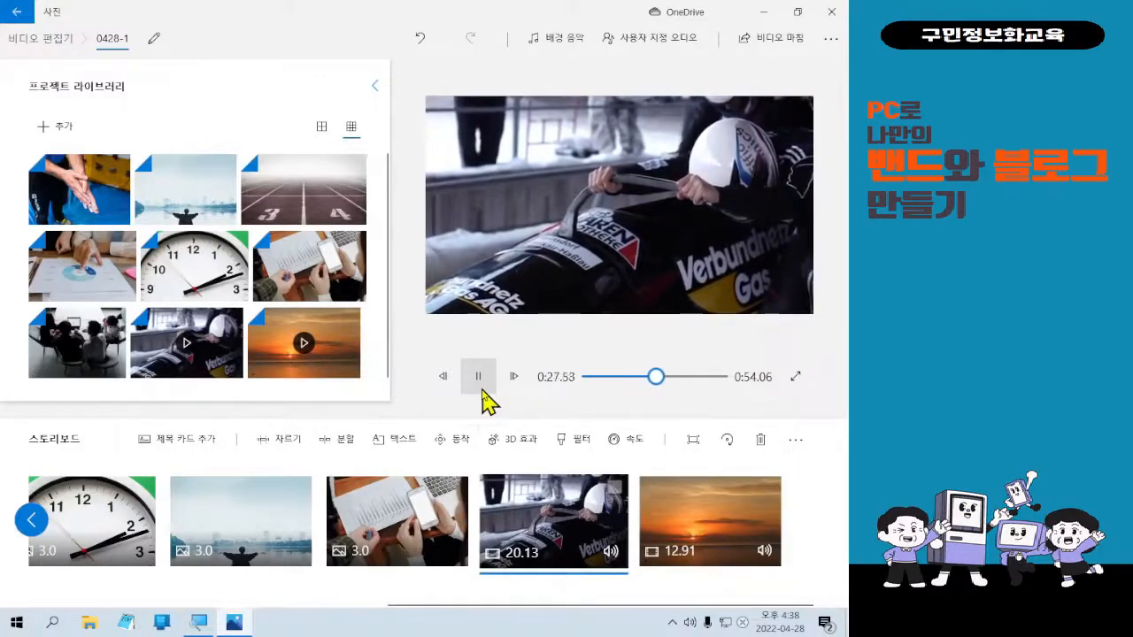
left_click(483, 388)
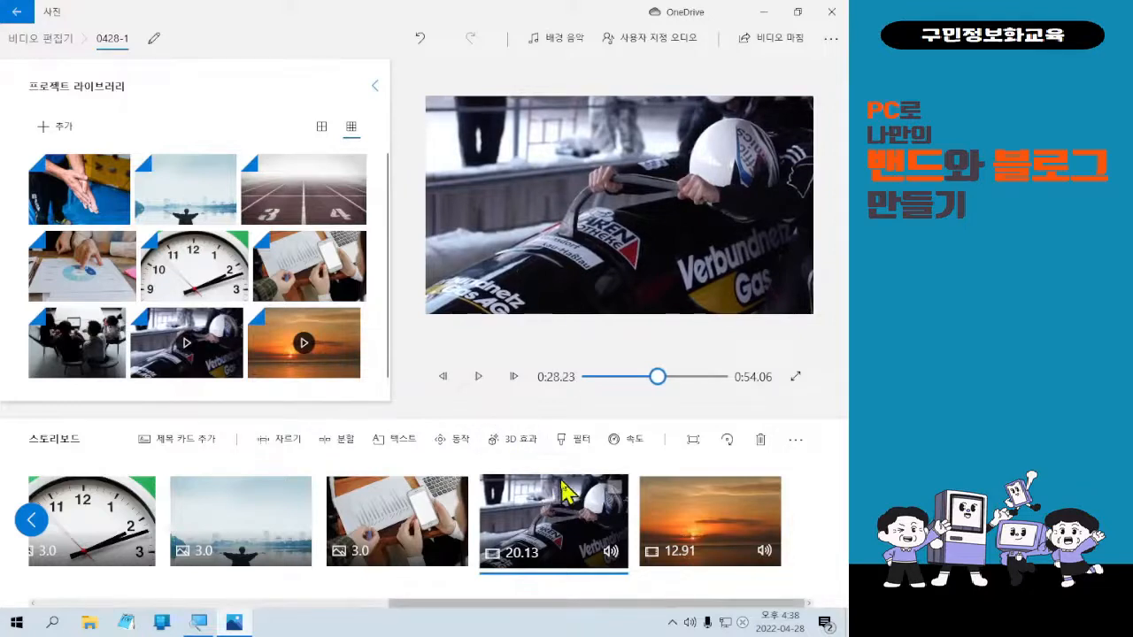
key("Delete")
Select the 12.91-second sunset clip to show it in the preview.
left_click(682, 504)
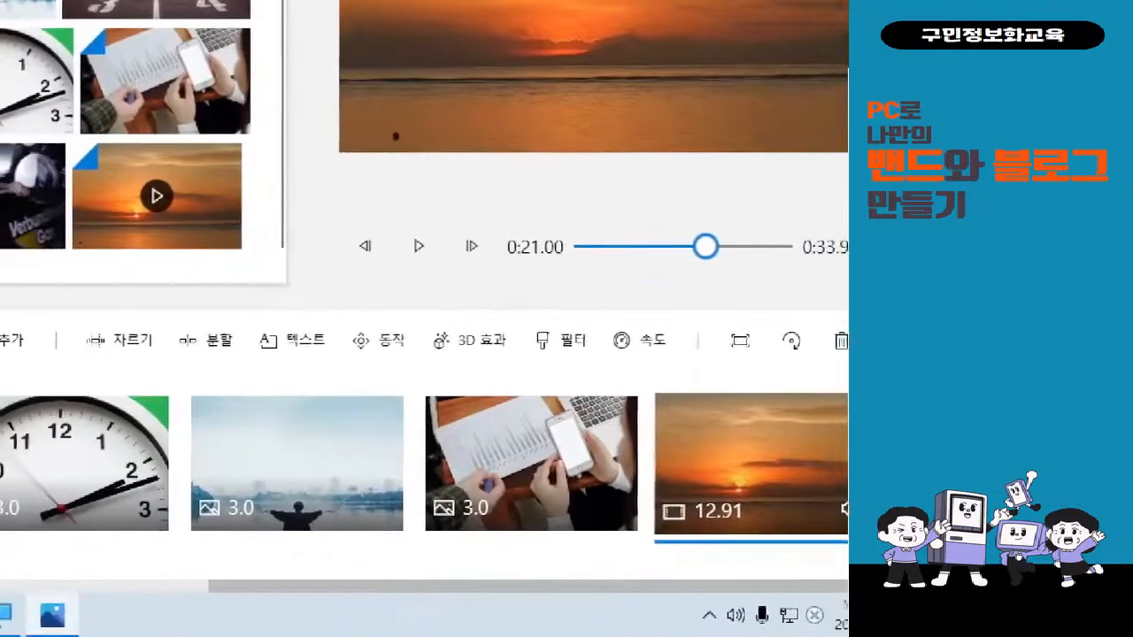
mouse_move(38, 319)
left_mouse_down()
mouse_move(145, 353)
mouse_move(646, 423)
left_mouse_up()
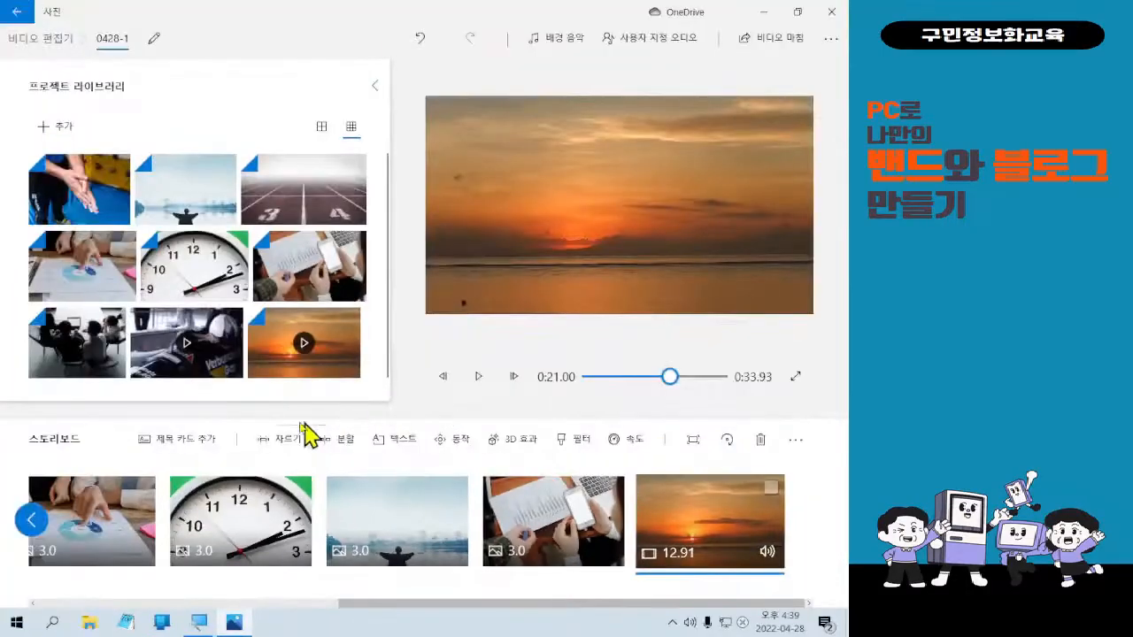
Trim the sunset clip's end, first to 0:10.33, then down to a 0:06.36 length.
left_click(285, 449)
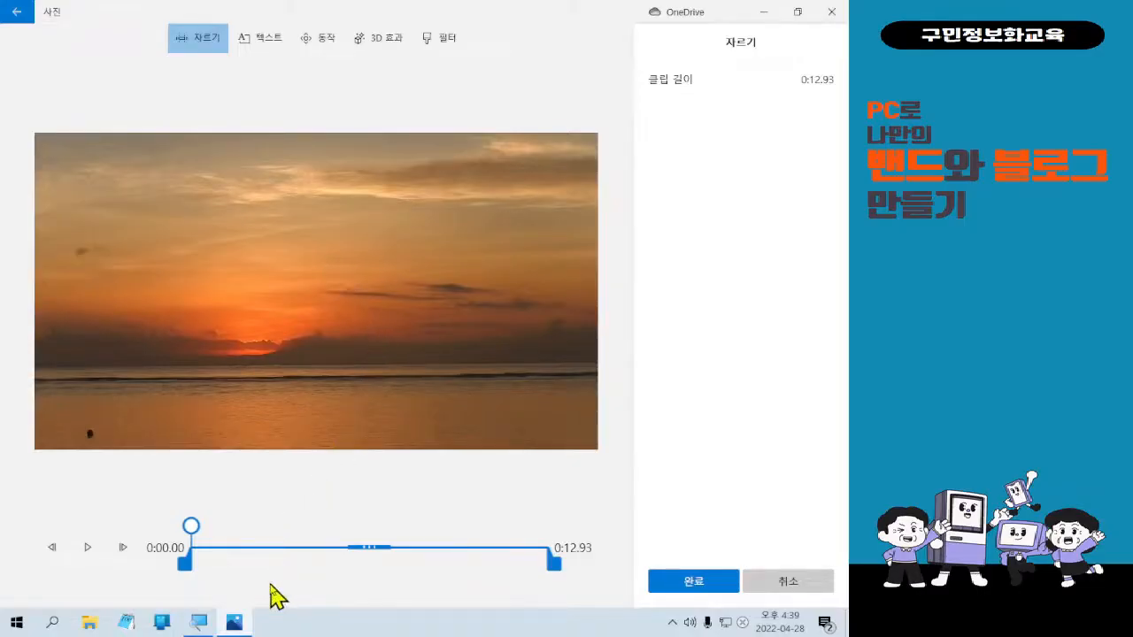
left_click_drag(161, 539, 202, 581)
left_click_drag(536, 538, 571, 580)
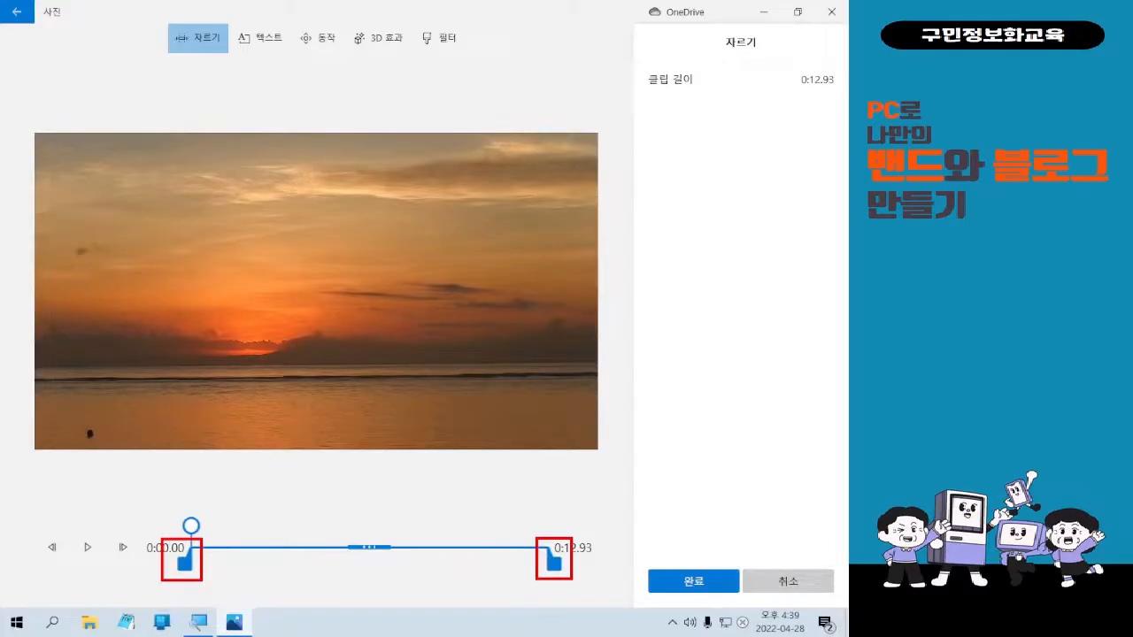
left_click_drag(556, 569, 587, 576)
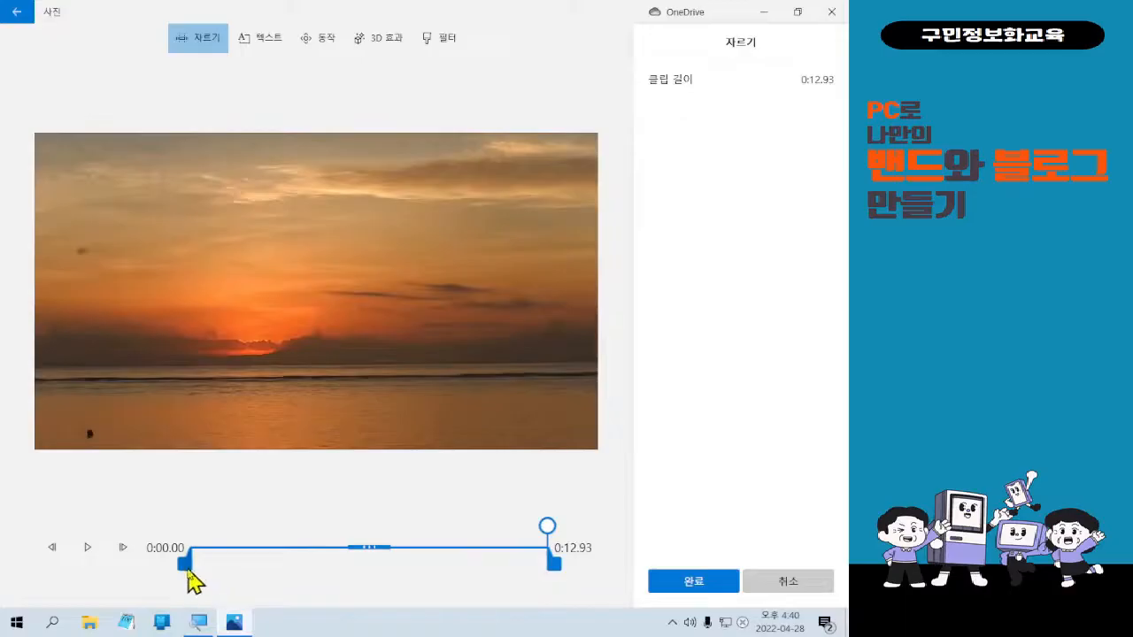
left_click(187, 571)
left_click(187, 571)
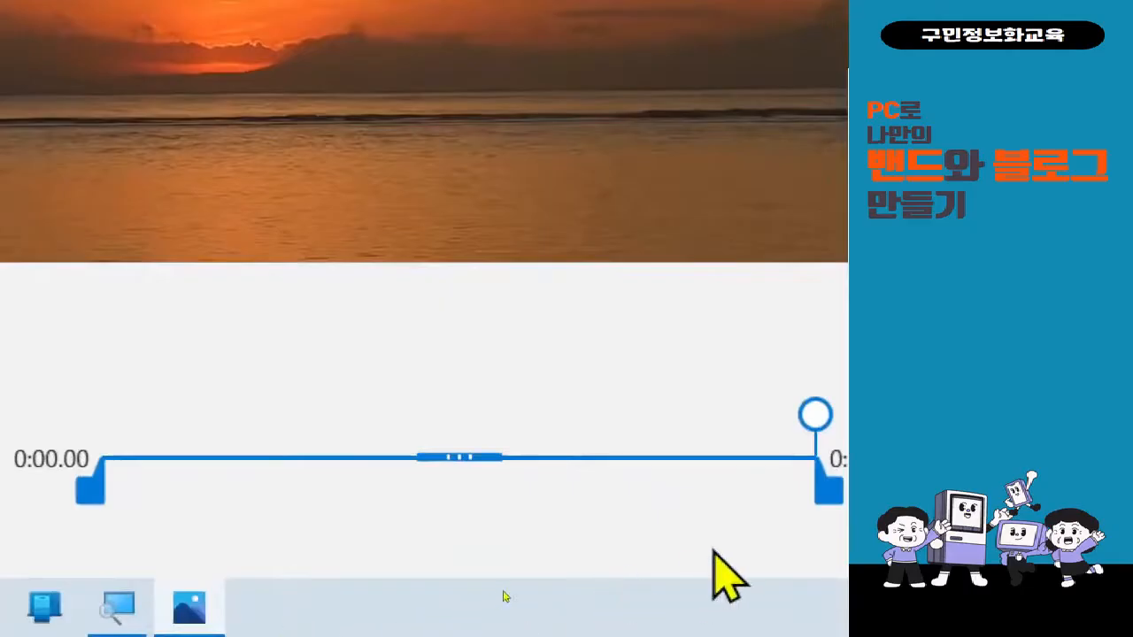
left_click_drag(744, 495, 464, 495)
left_click_drag(426, 494, 413, 493)
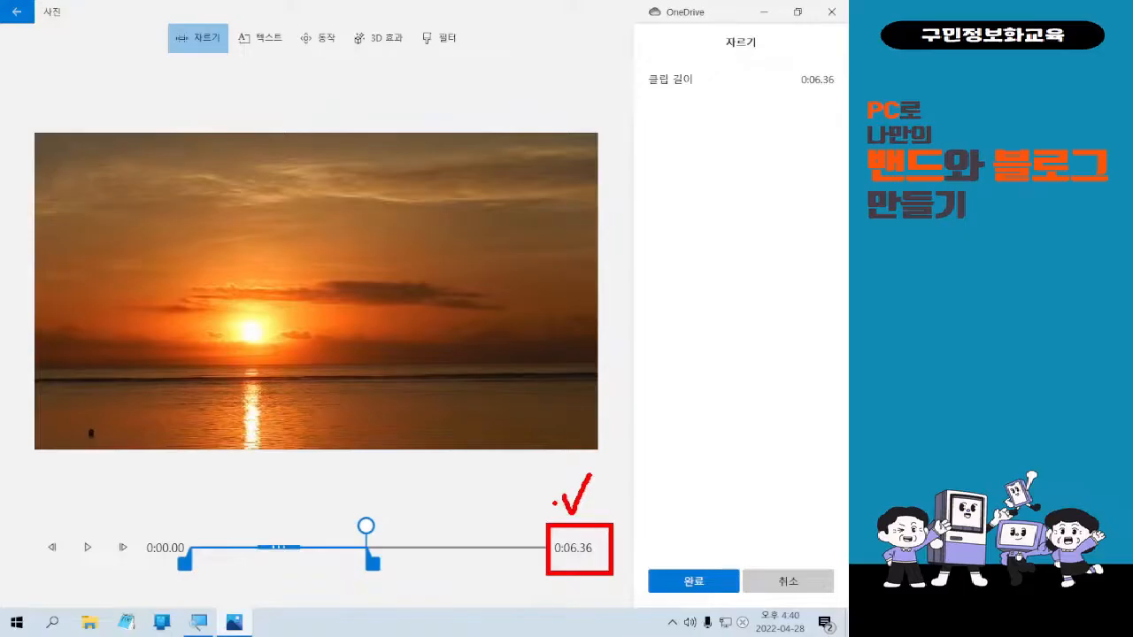
Apply the trim, leaving the sunset clip at 6.37 seconds and the project at 0:27.36.
left_click(717, 584)
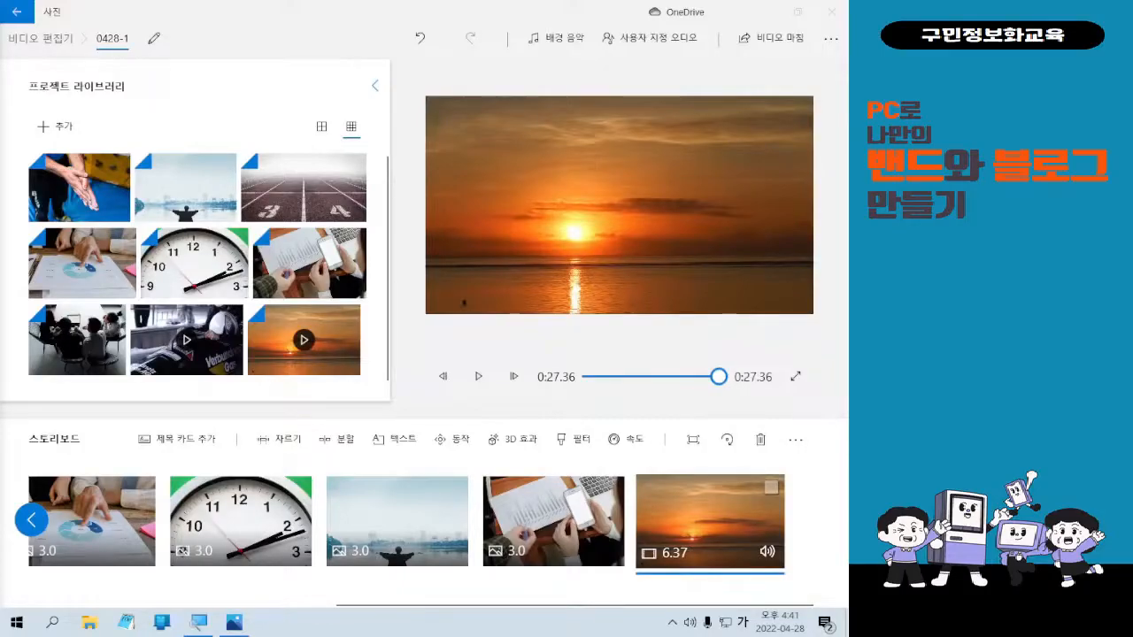
Scroll to the storyboard start and preview the running-track photo, then the chalked-hands photo.
left_click(32, 523)
left_click(76, 529)
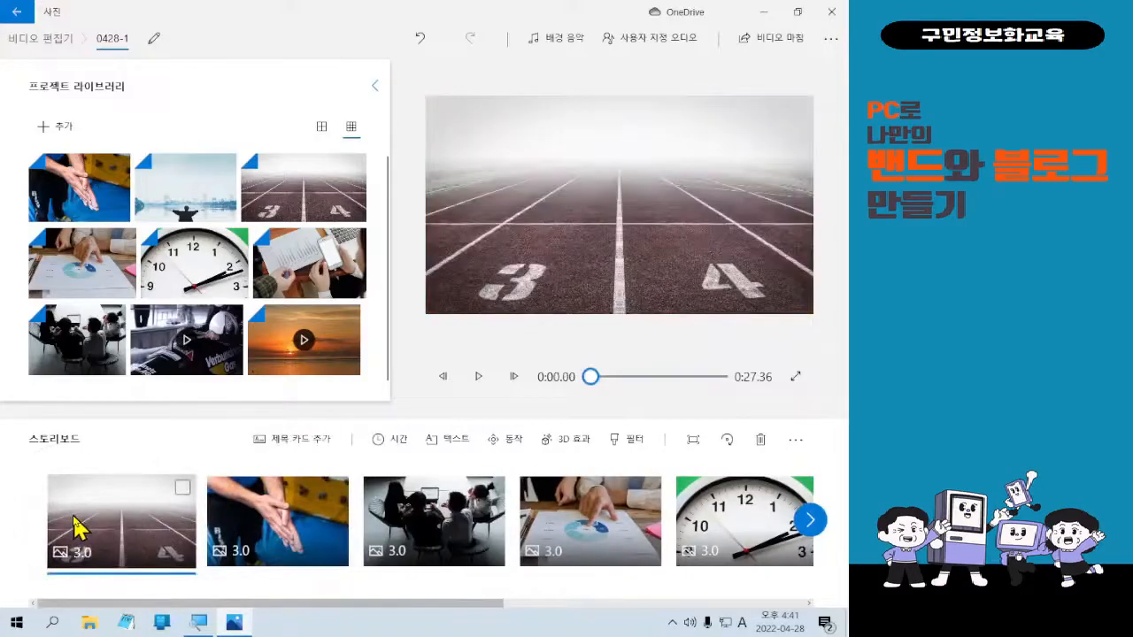
key("ctrl")
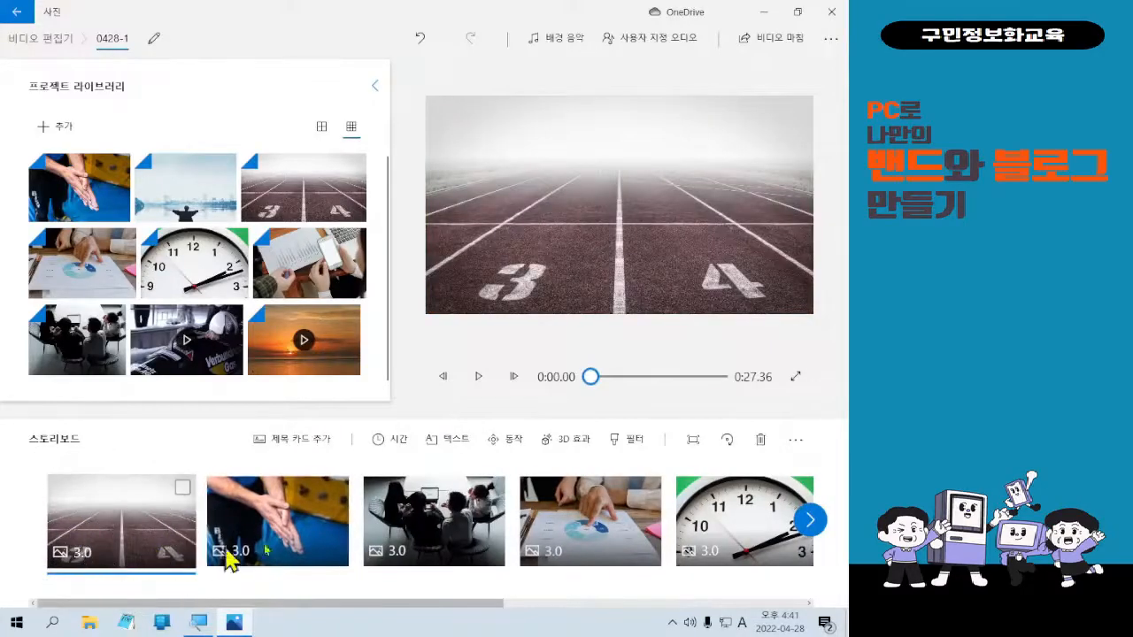
left_click(281, 553)
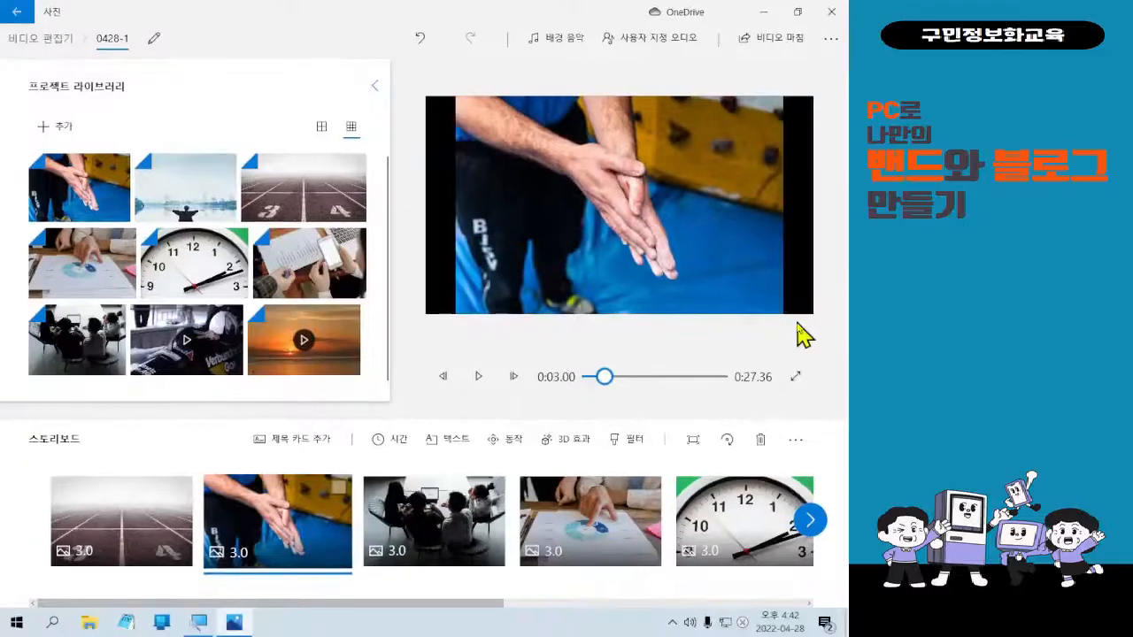
left_click(426, 548)
left_click(206, 546)
left_click(173, 557)
left_click(285, 541)
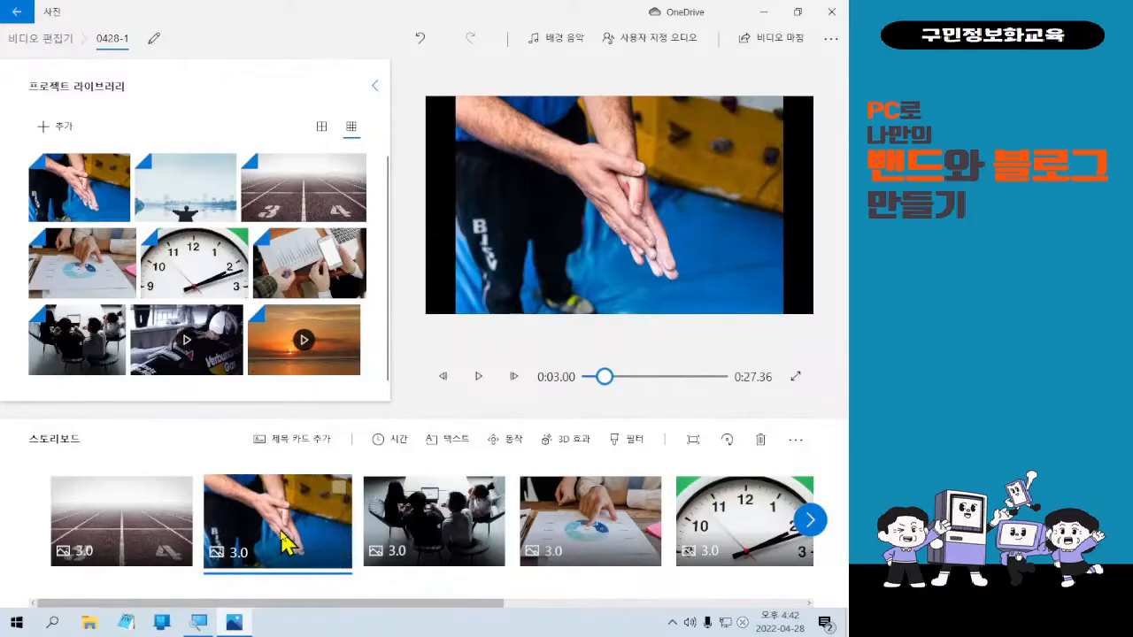
mouse_move(186, 476)
left_mouse_down()
mouse_move(439, 560)
mouse_move(634, 572)
left_mouse_up()
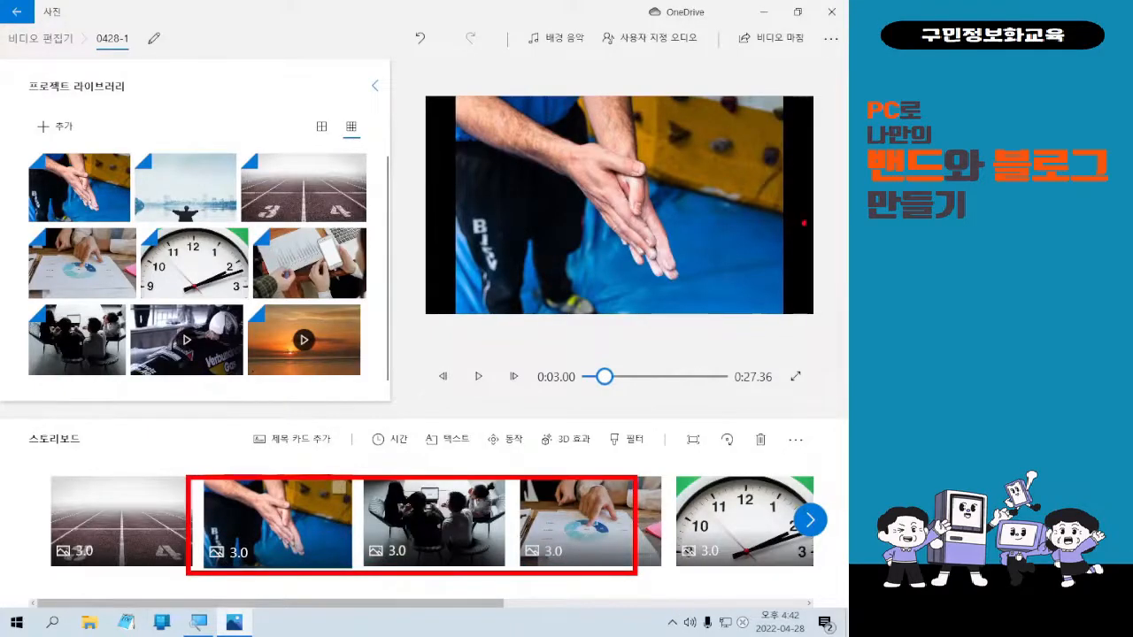
mouse_move(422, 93)
left_mouse_down()
mouse_move(458, 213)
mouse_move(459, 329)
left_mouse_up()
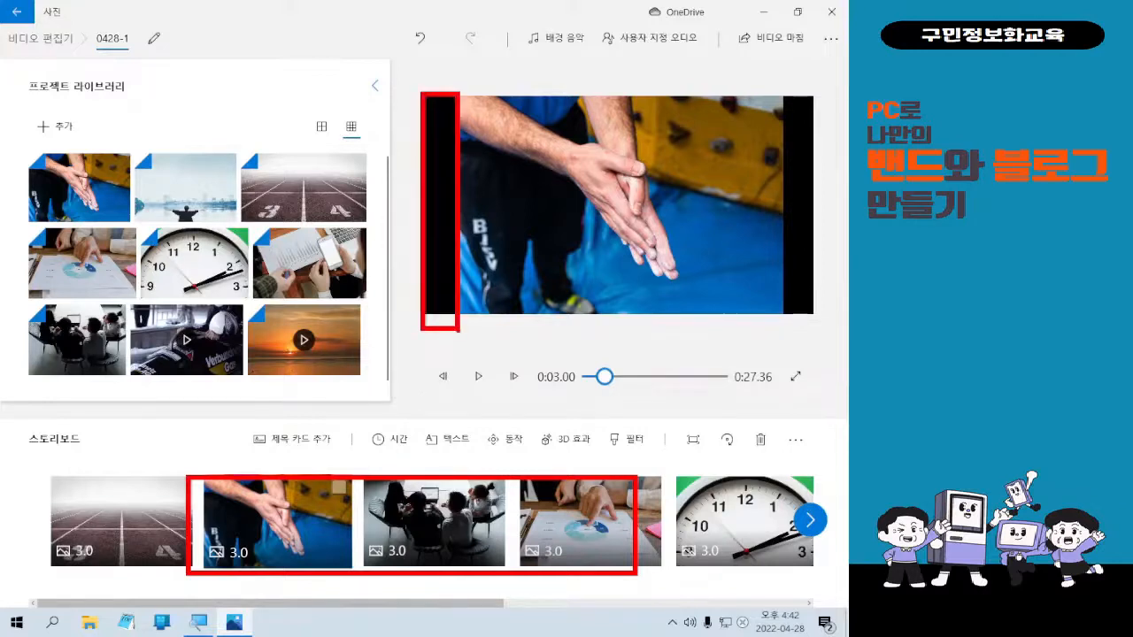
mouse_move(767, 82)
left_mouse_down()
mouse_move(788, 96)
mouse_move(841, 259)
mouse_move(841, 333)
left_mouse_up()
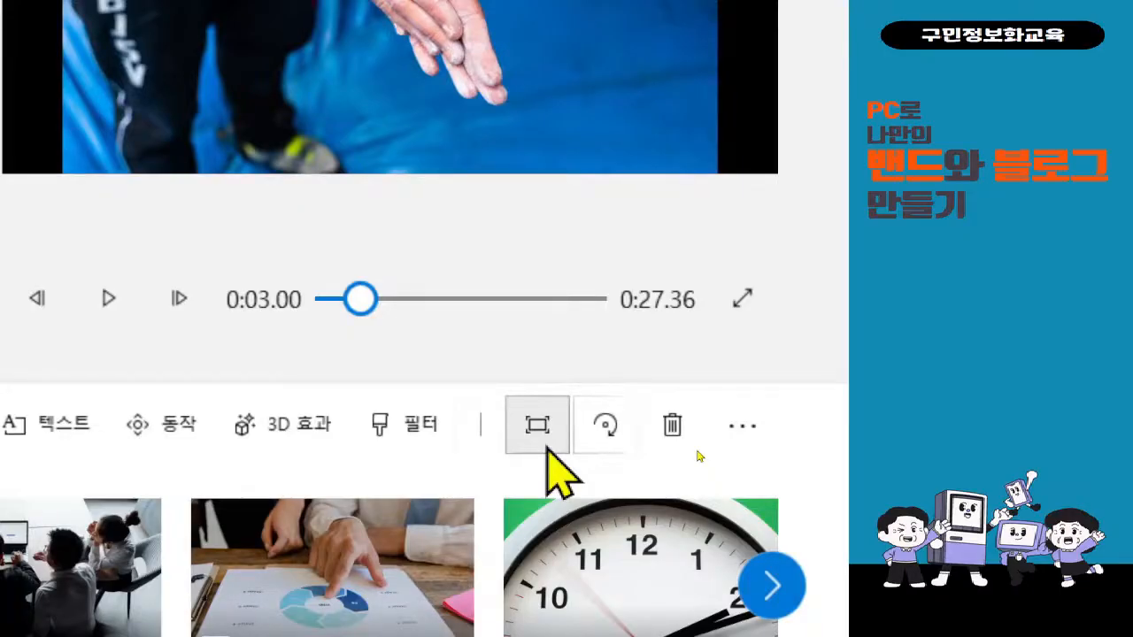
Remove the black bars from the hands photo, then preview the meeting photo.
left_click(547, 448)
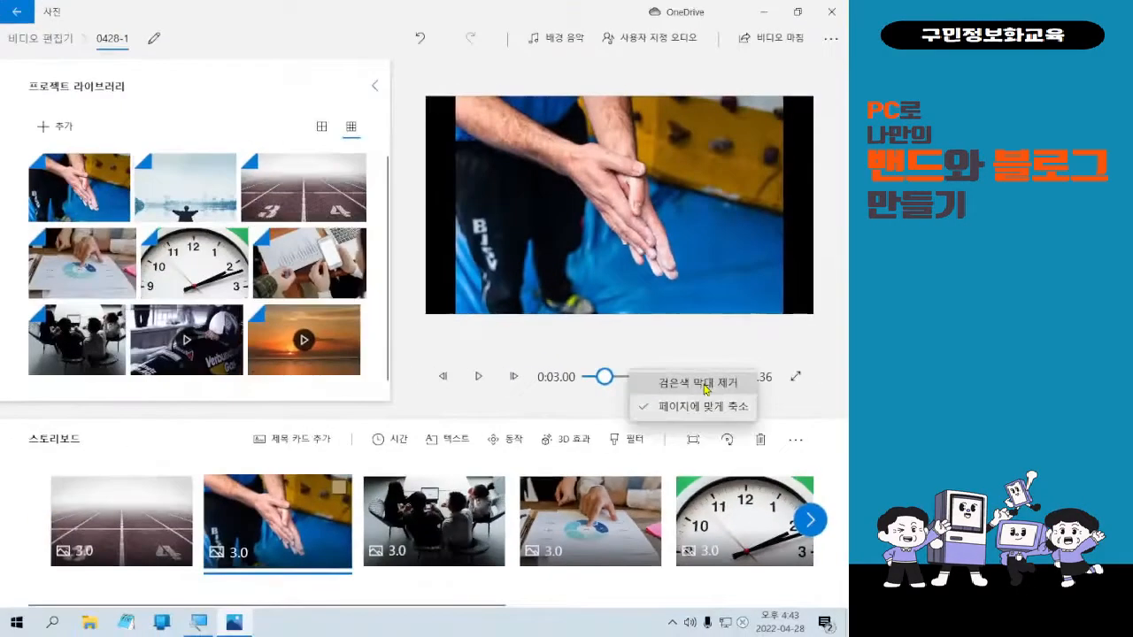
left_click(706, 383)
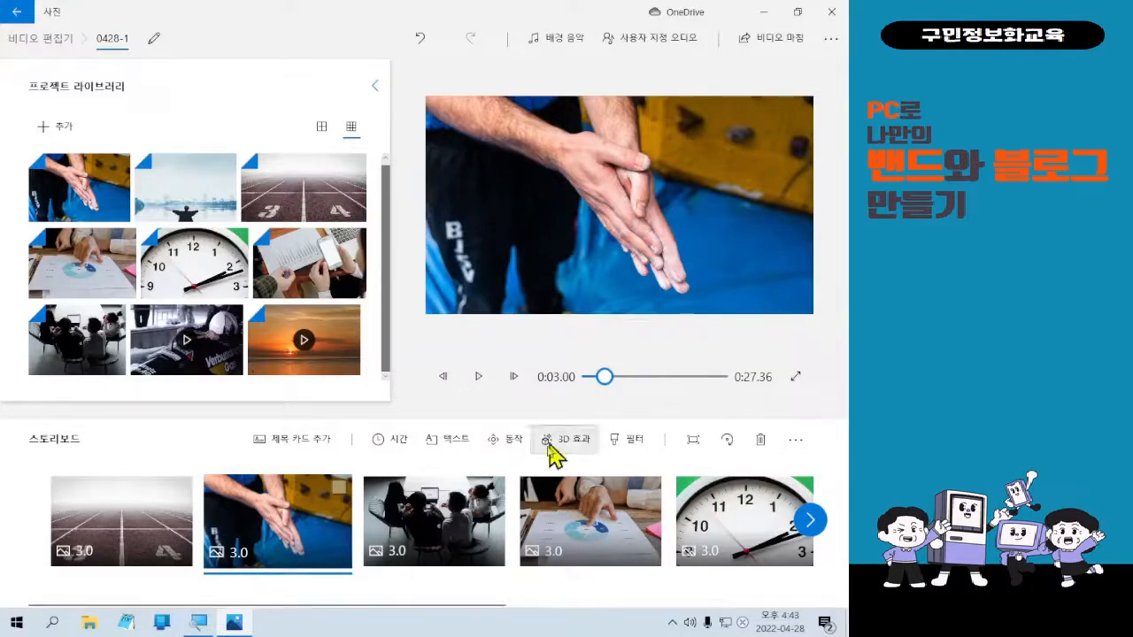
left_click(469, 516)
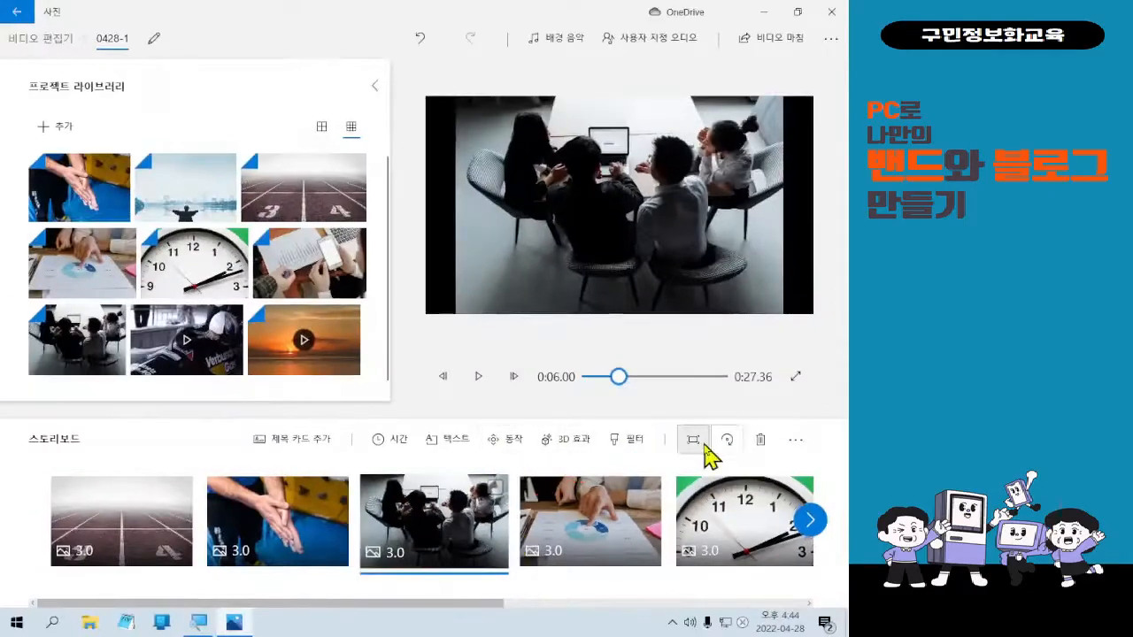
Remove the black bars from the meeting and pie-chart images.
left_click(680, 248)
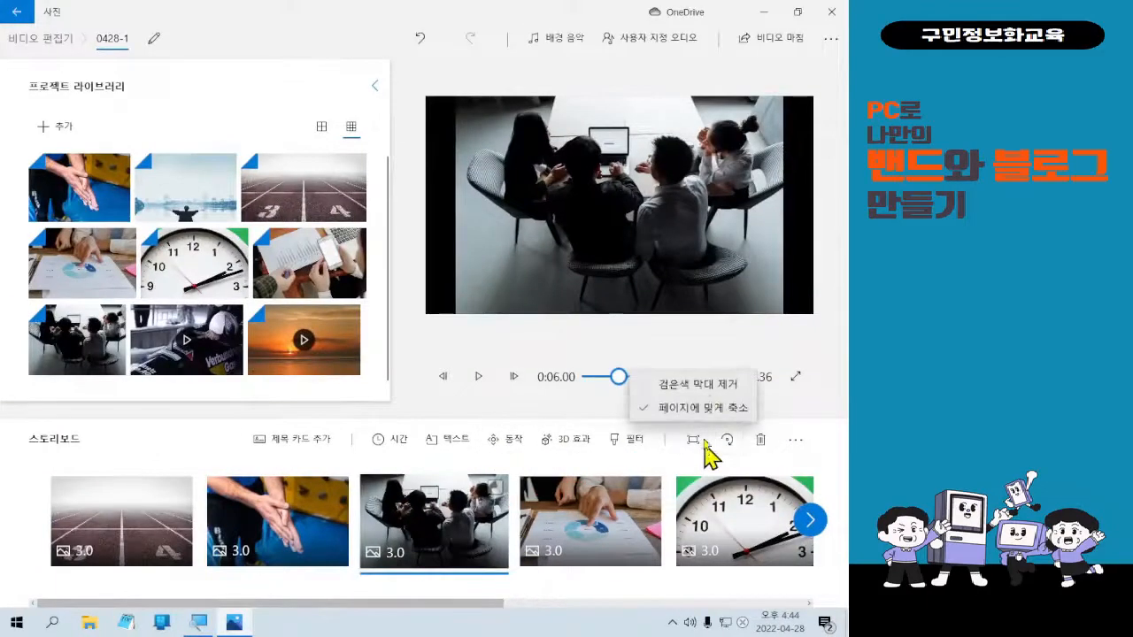
left_click(715, 405)
left_click(627, 491)
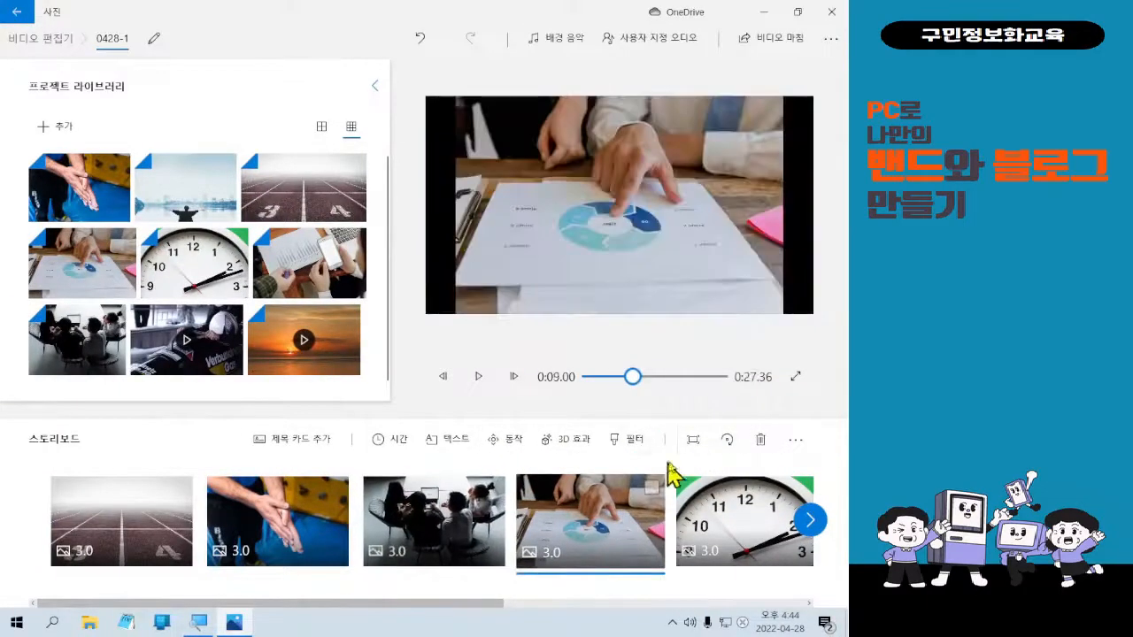
left_click(693, 439)
left_click(713, 380)
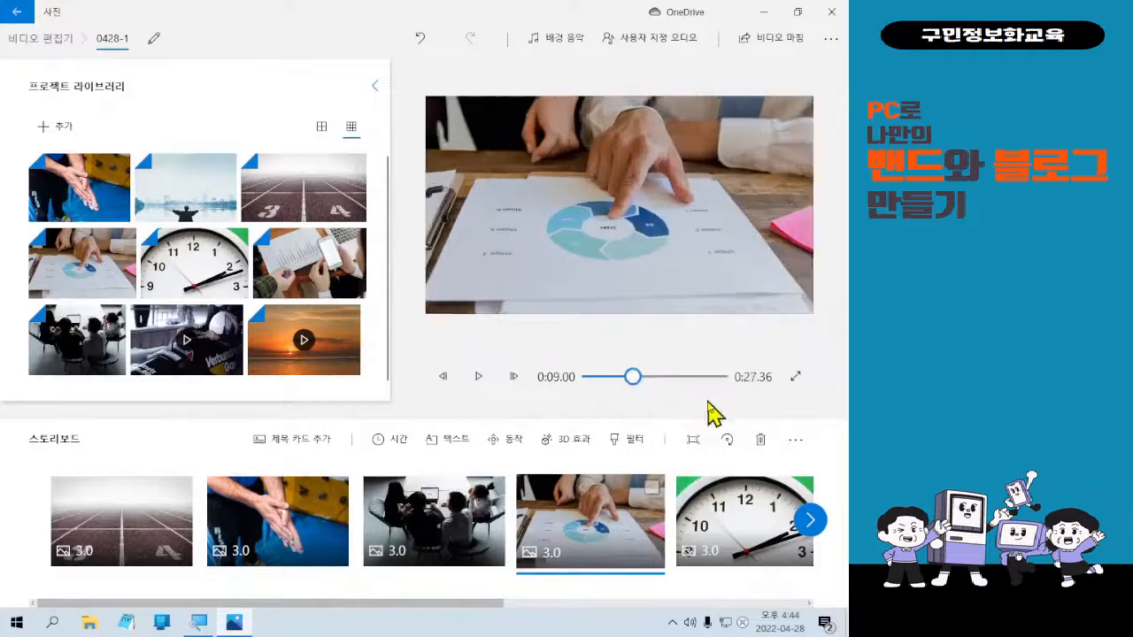
Set the clock image to fit entirely inside the frame.
left_click(721, 504)
left_click(695, 441)
left_click(732, 407)
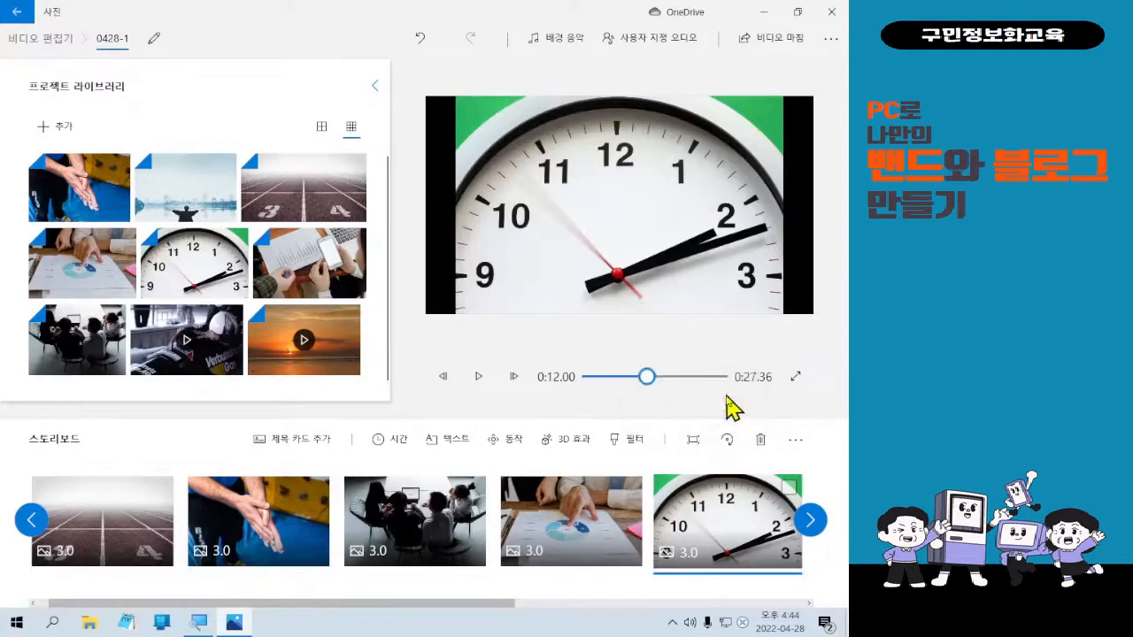
scroll(749, 496, "down", 3)
Remove the black bars from the lake and phone-and-chart images.
left_click(580, 518)
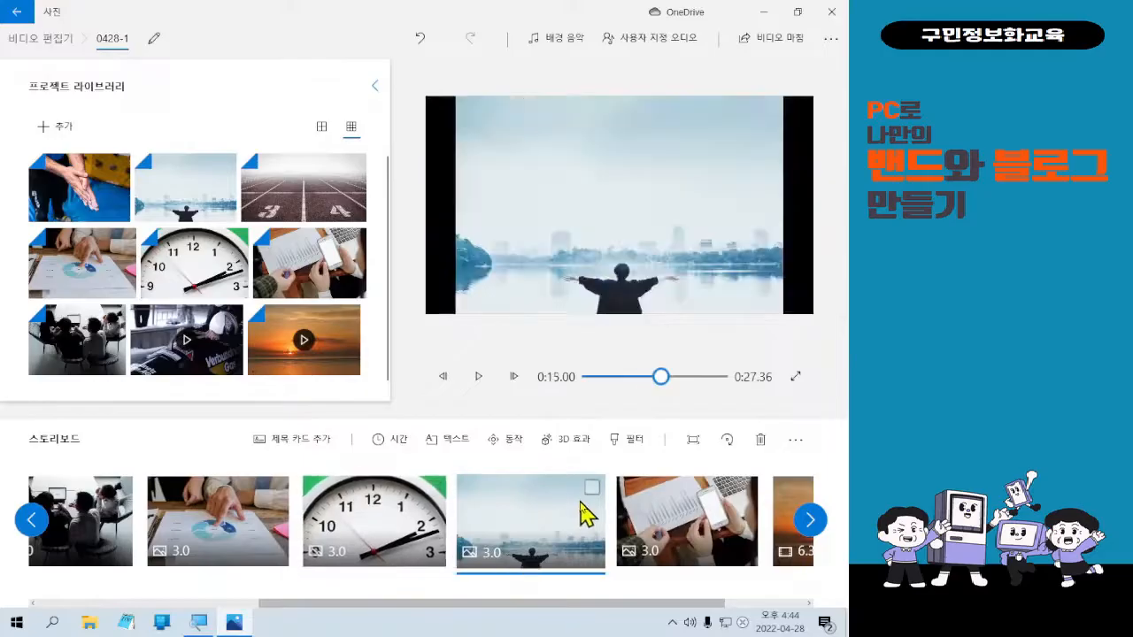
left_click(693, 440)
left_click(713, 380)
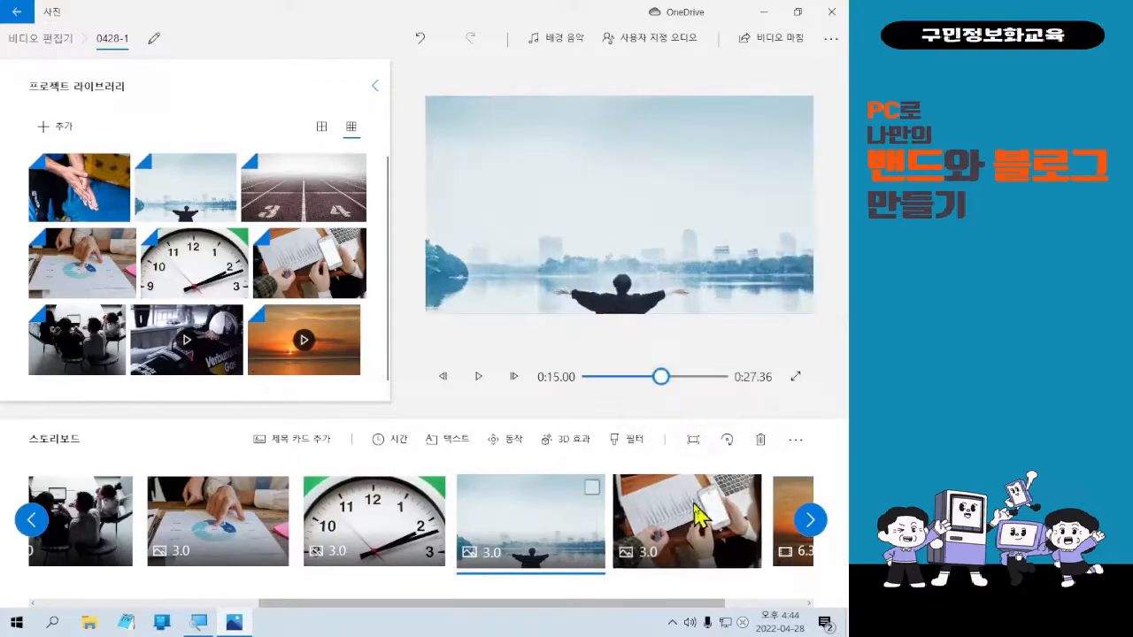
left_click(699, 514)
left_click(695, 440)
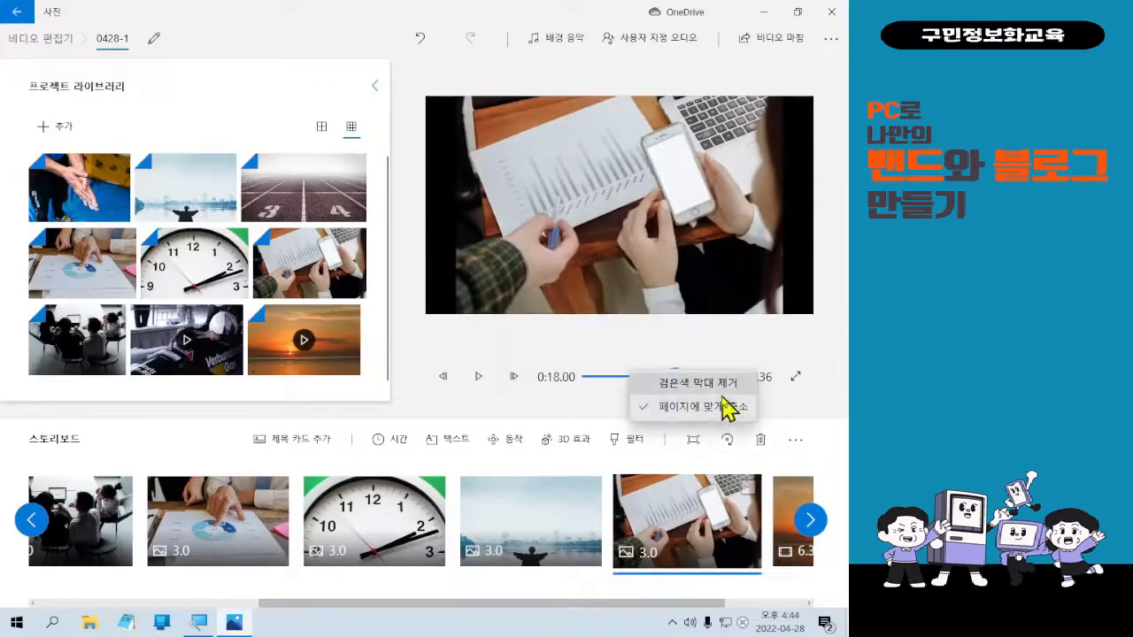
left_click(719, 388)
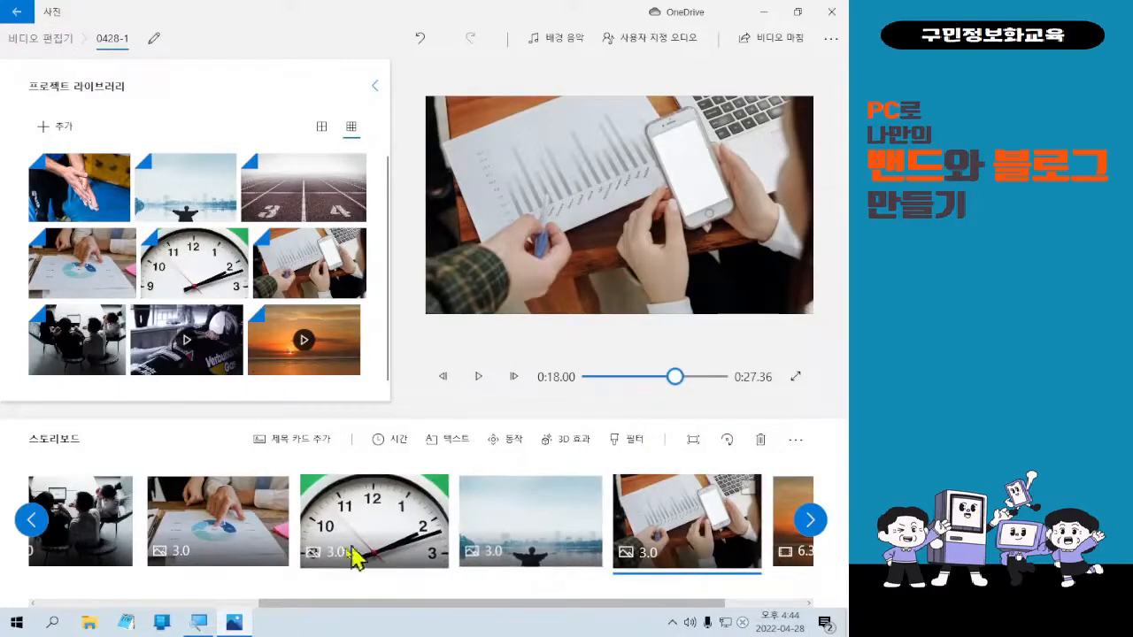
Review the hands and meeting images' fitting, then bring up the running-track image.
scroll(362, 531, "up", 3)
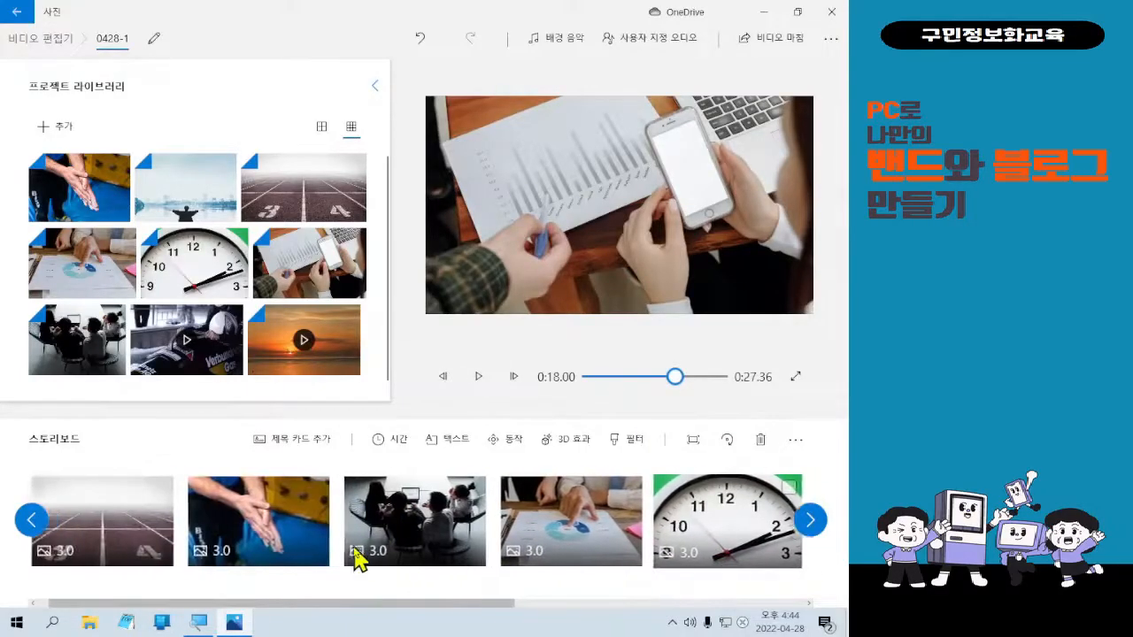
left_click(314, 538)
left_click(398, 531)
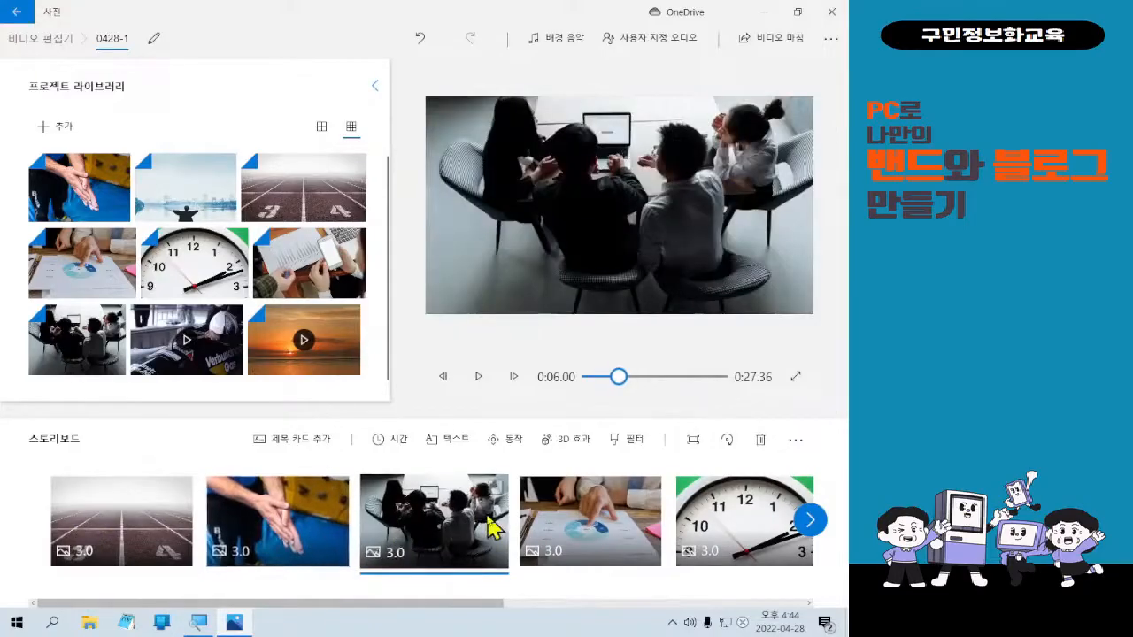
left_click(692, 441)
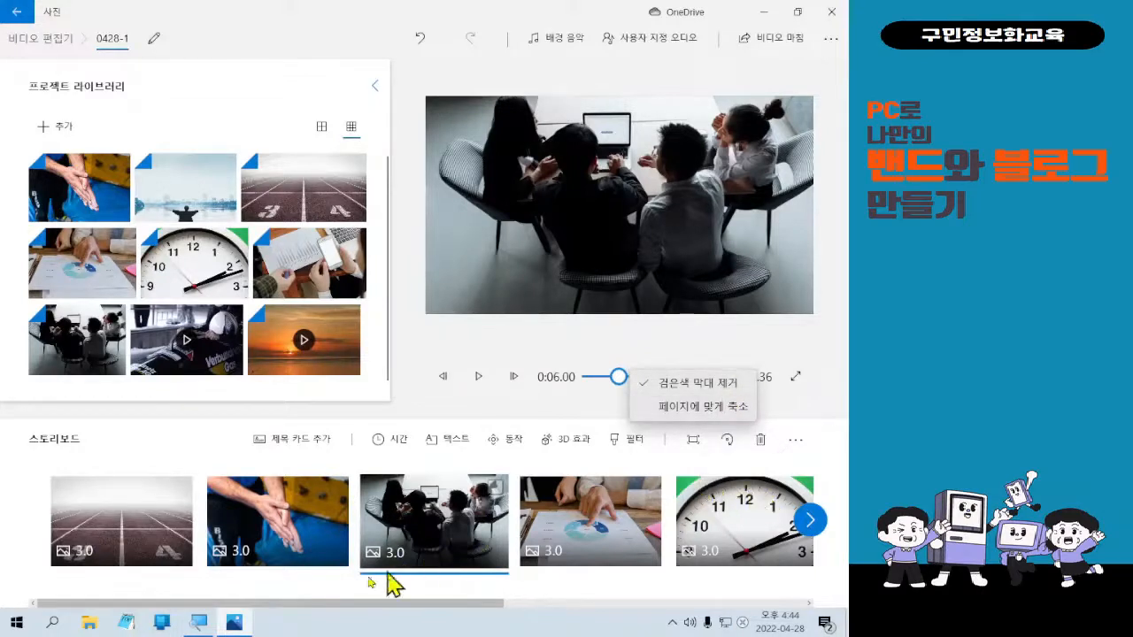
left_click(131, 562)
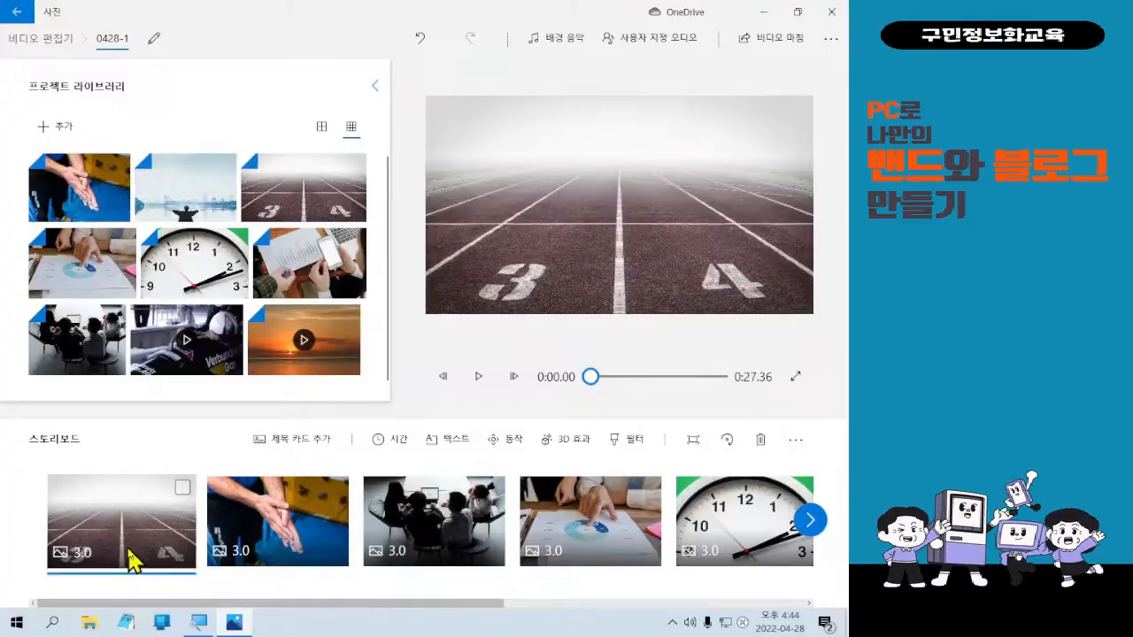
left_click_drag(30, 472, 203, 590)
mouse_move(133, 413)
left_mouse_down()
mouse_move(149, 457)
mouse_move(196, 378)
left_mouse_up()
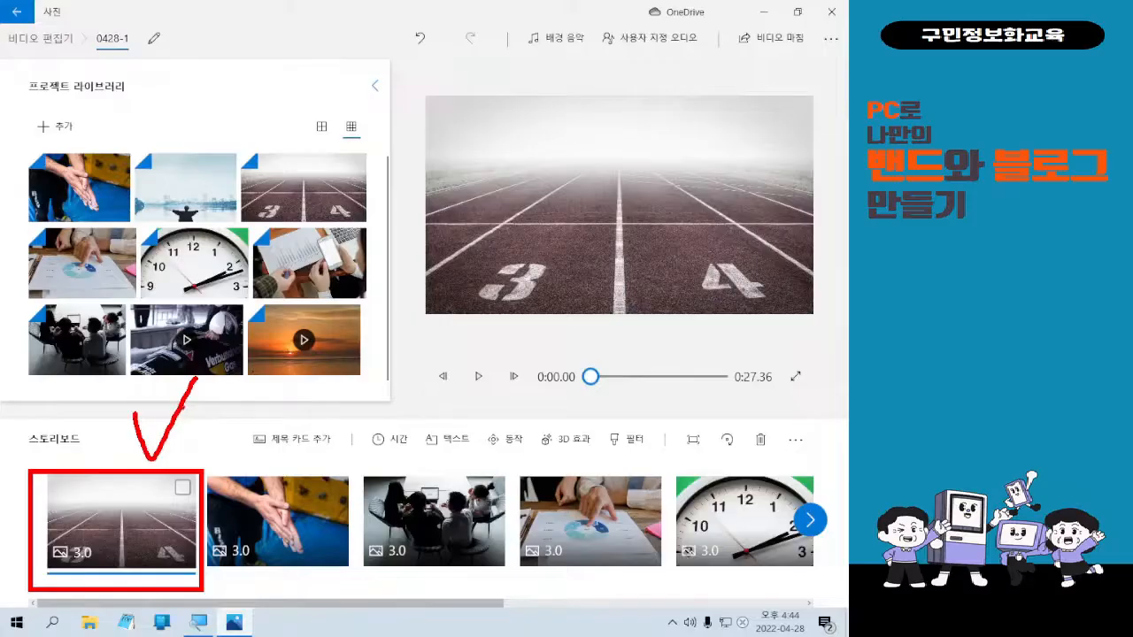
key("Escape")
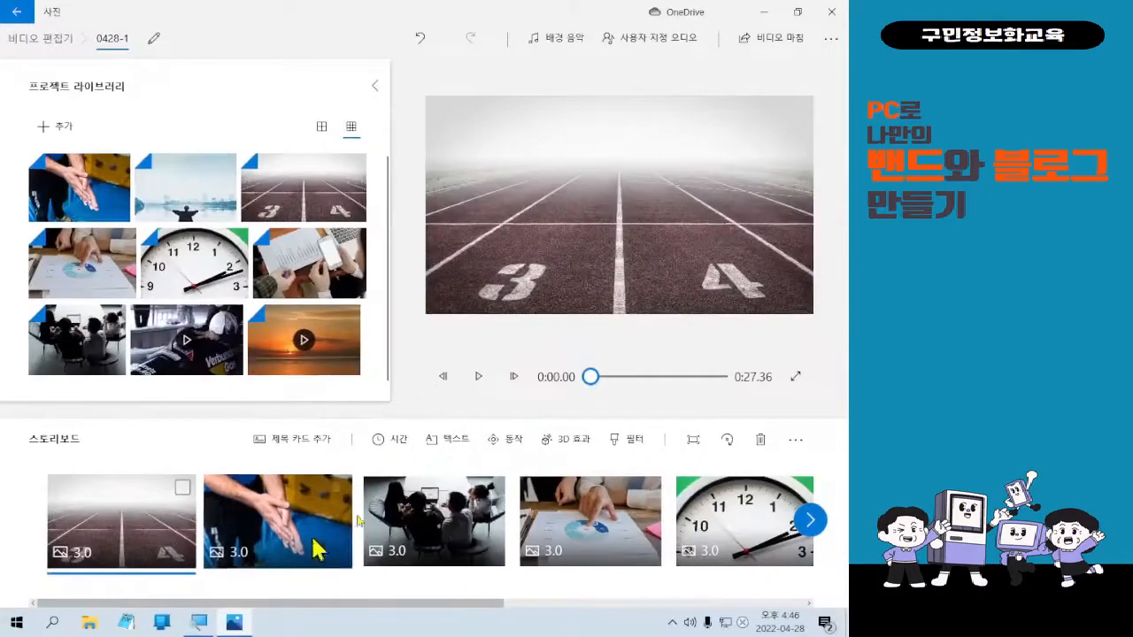
Apply a zoom-in-from-centre motion to the running-track clip and preview it.
left_click(493, 443)
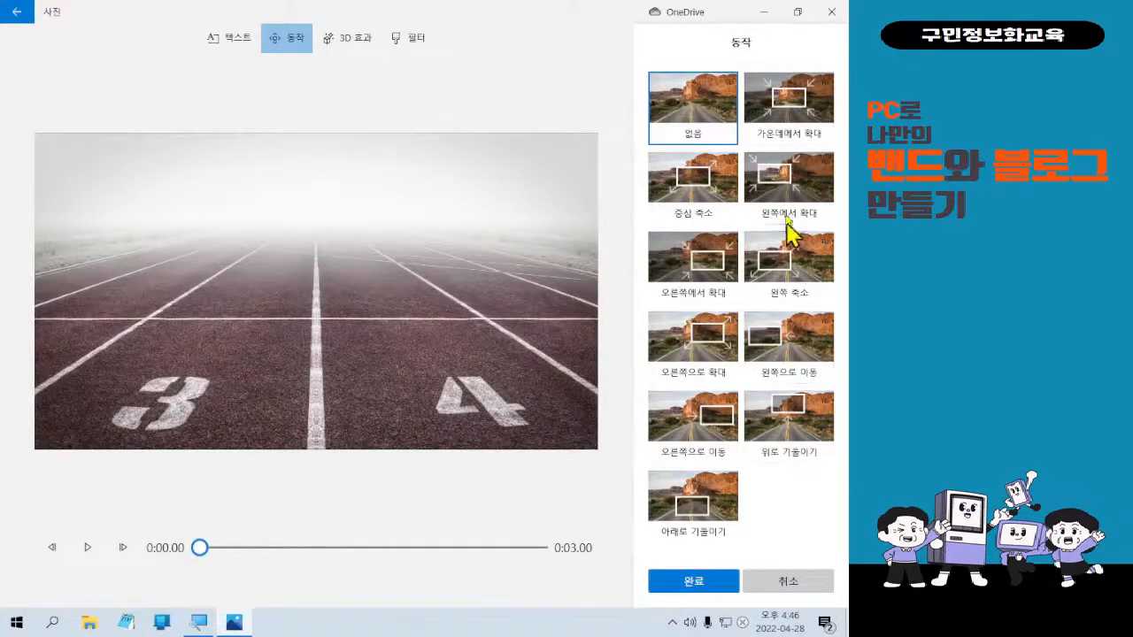
left_click(799, 115)
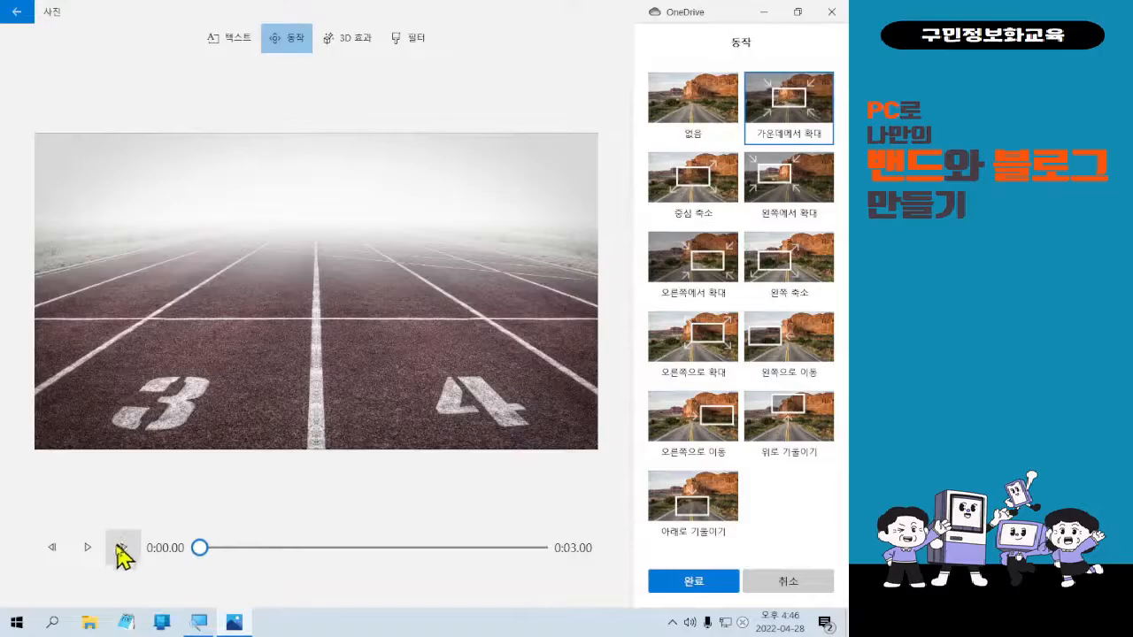
left_click_drag(59, 528, 113, 561)
left_click_drag(98, 522, 137, 251)
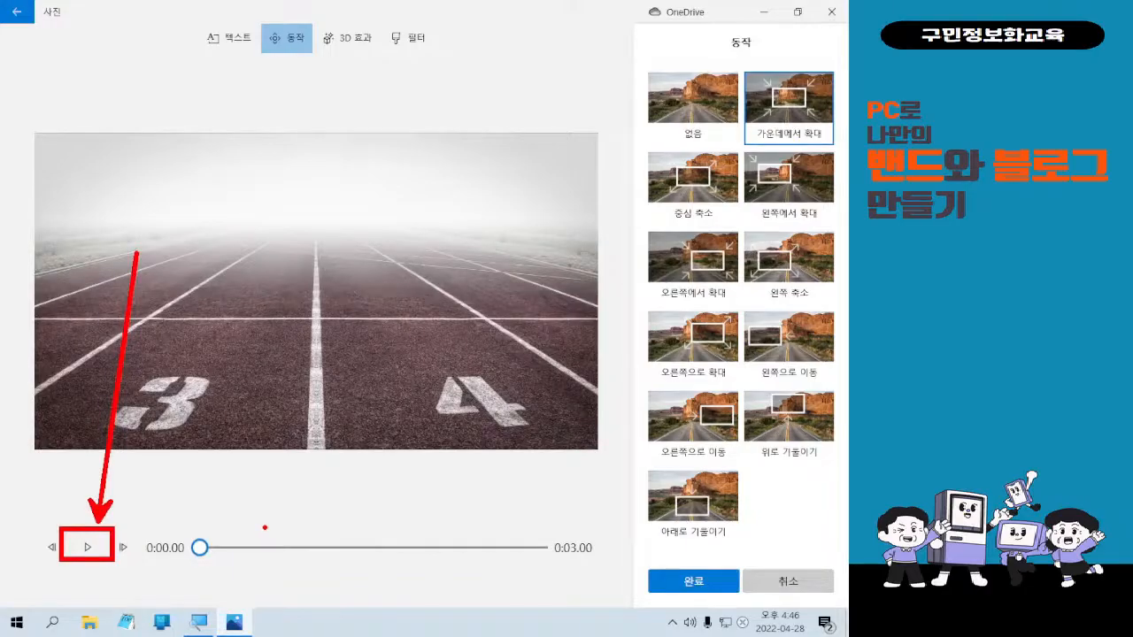
key("Escape")
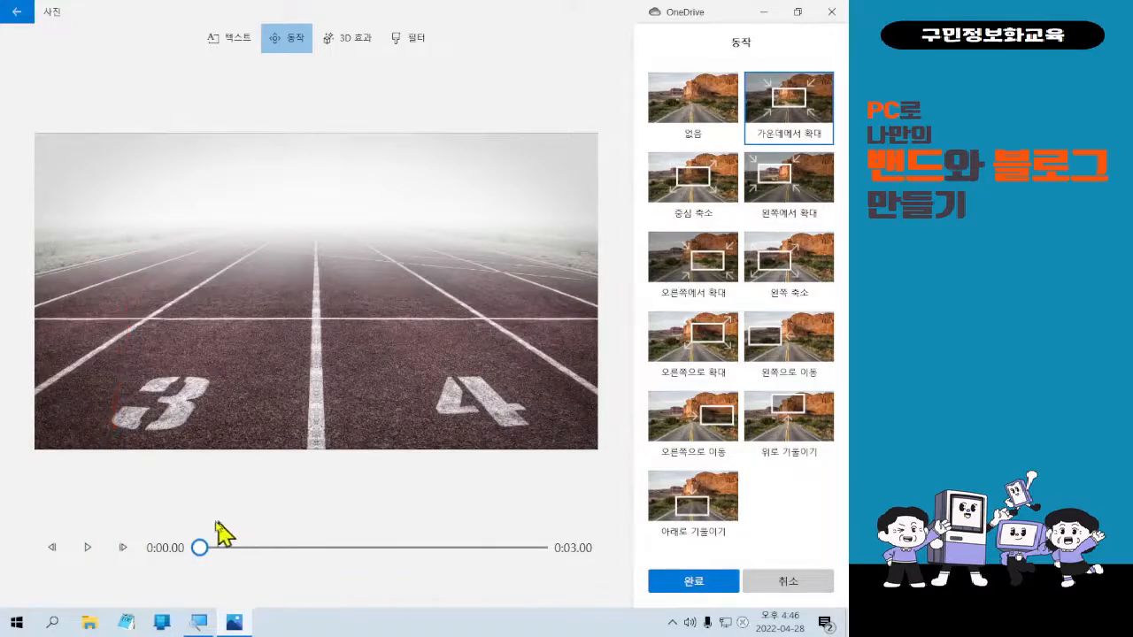
left_click(99, 560)
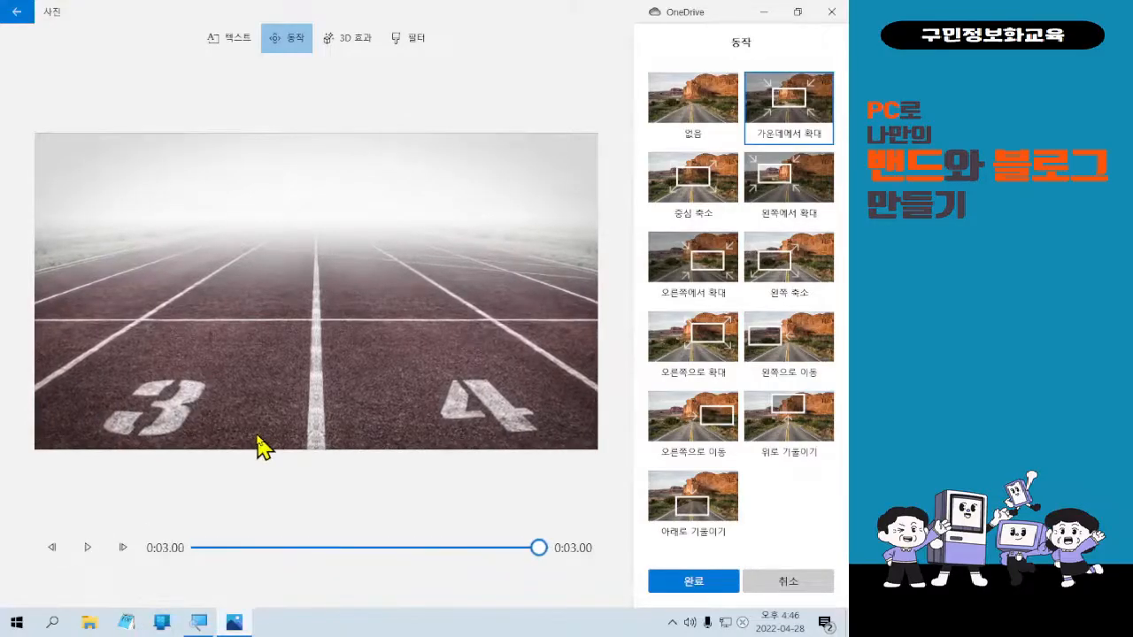
After trying 중심 축소, settle on the 아래로 기울이기 motion and confirm it.
left_click(662, 214)
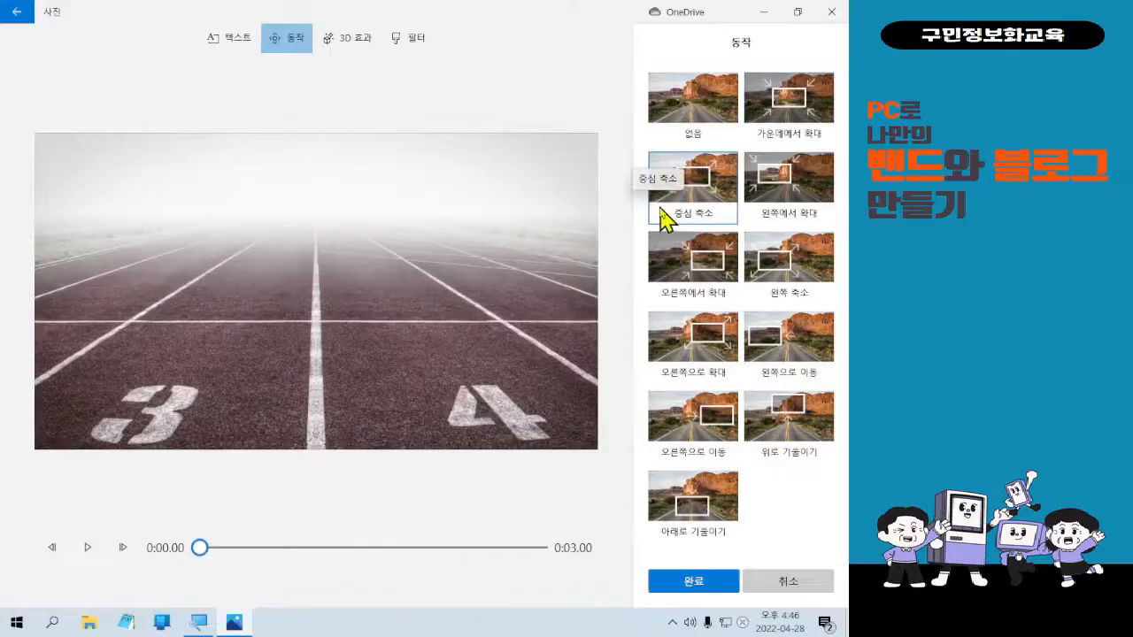
left_click(673, 209)
left_click(88, 548)
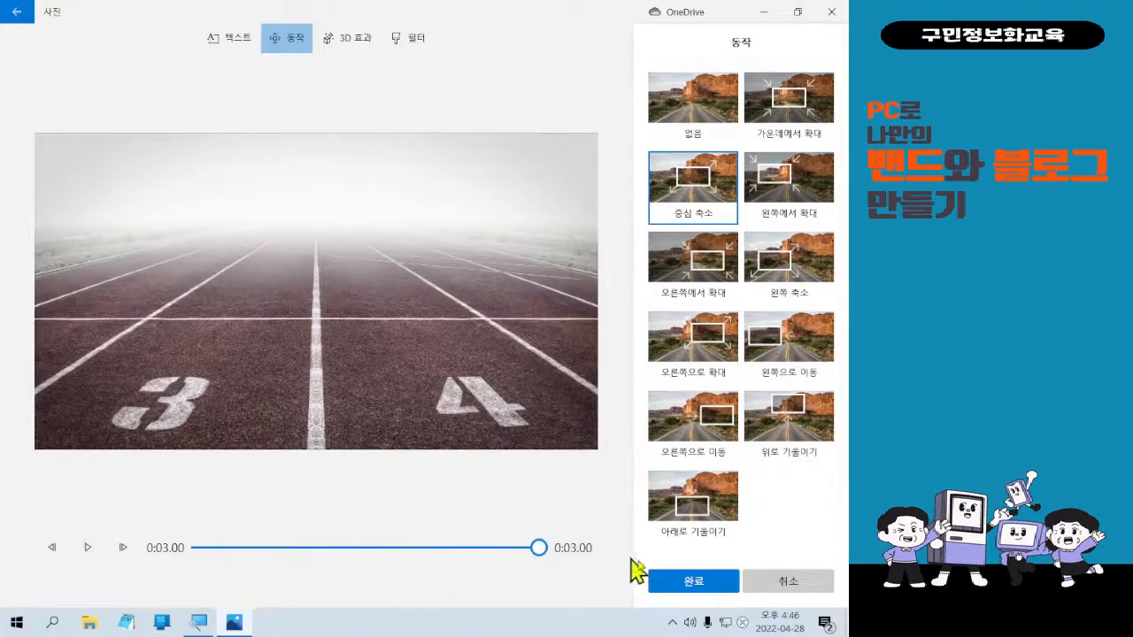
left_click(699, 591)
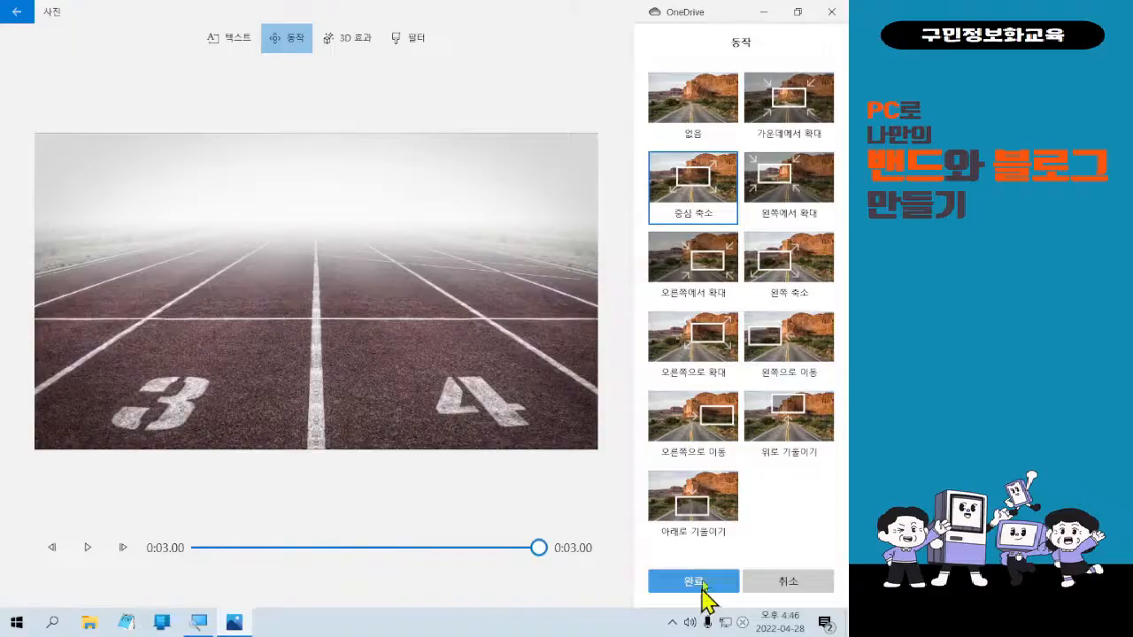
left_click(707, 521)
left_click(85, 548)
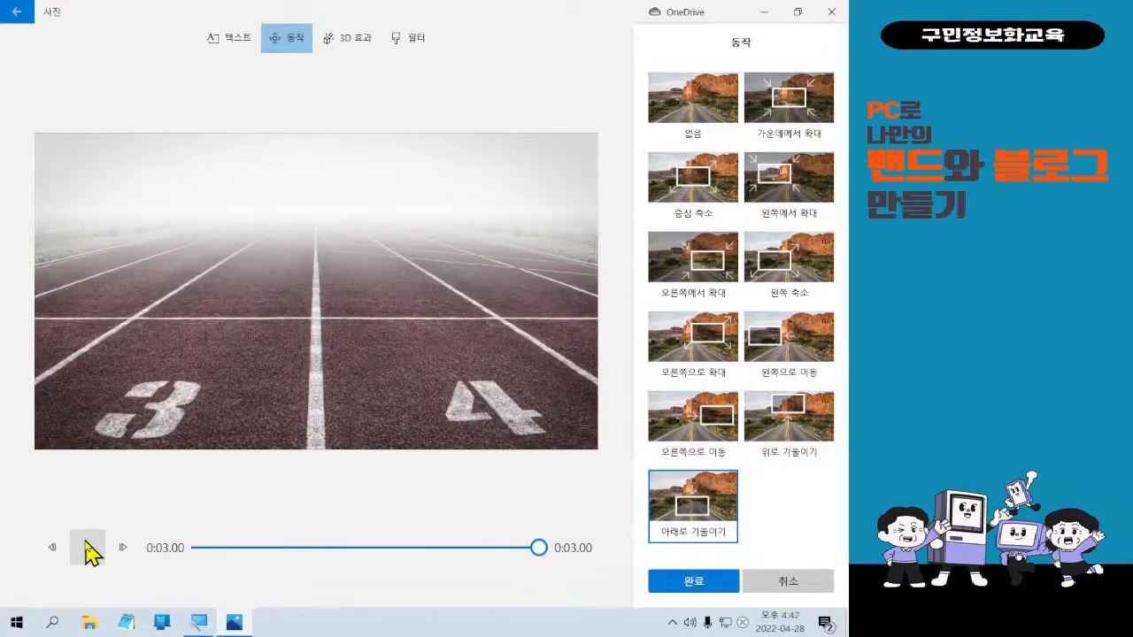
left_click(686, 589)
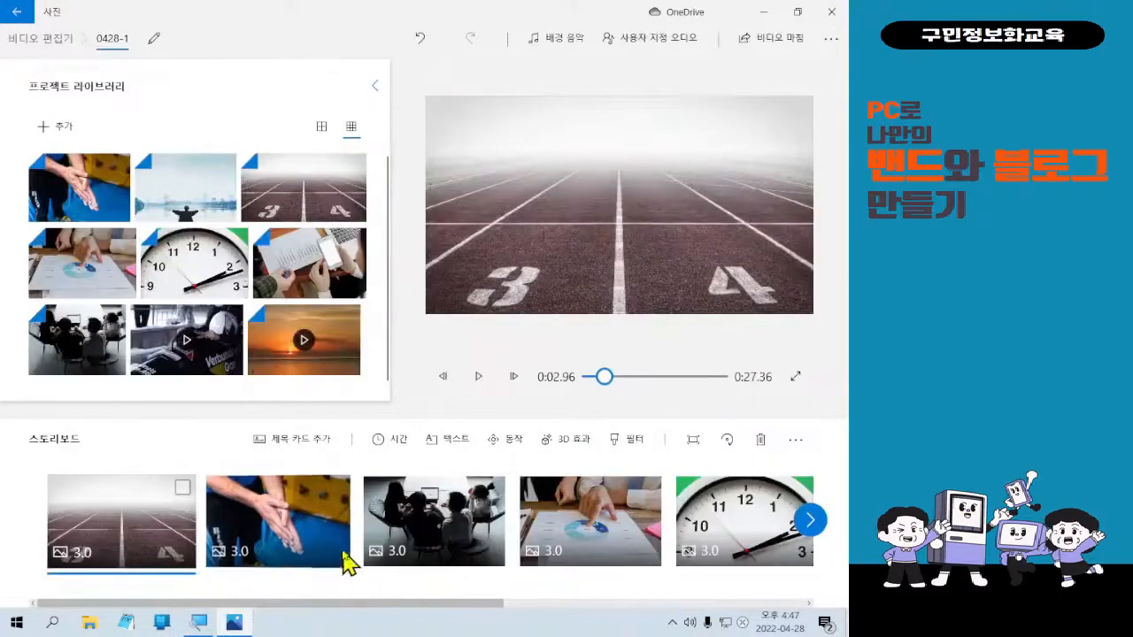
Give the hands clip the 오른쪽에서 확대 motion.
left_click(265, 535)
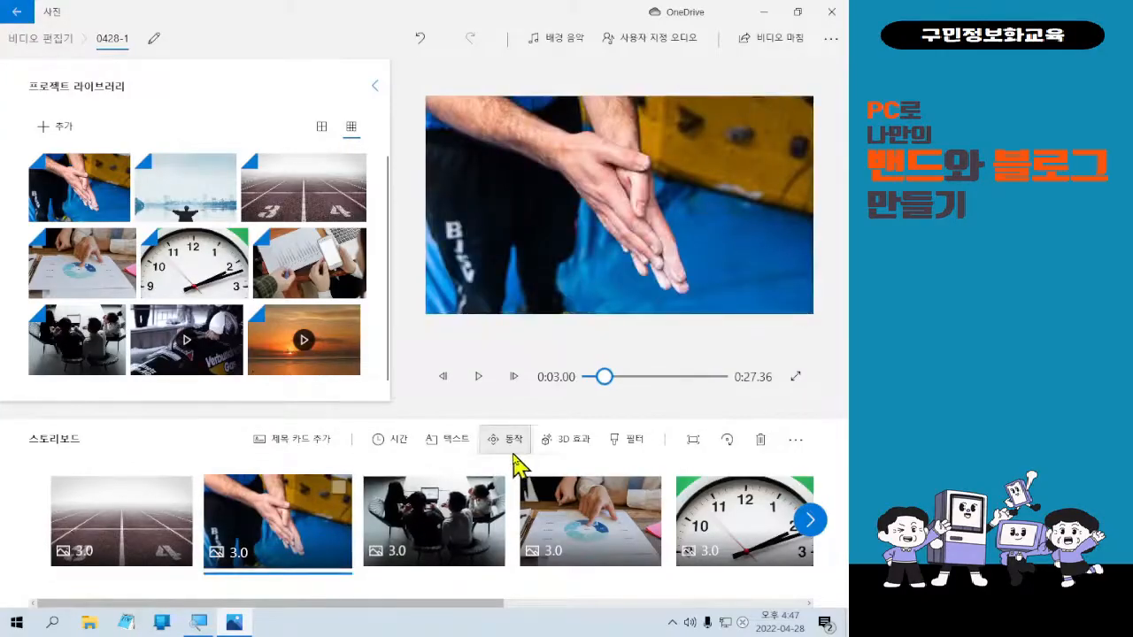
left_click(507, 439)
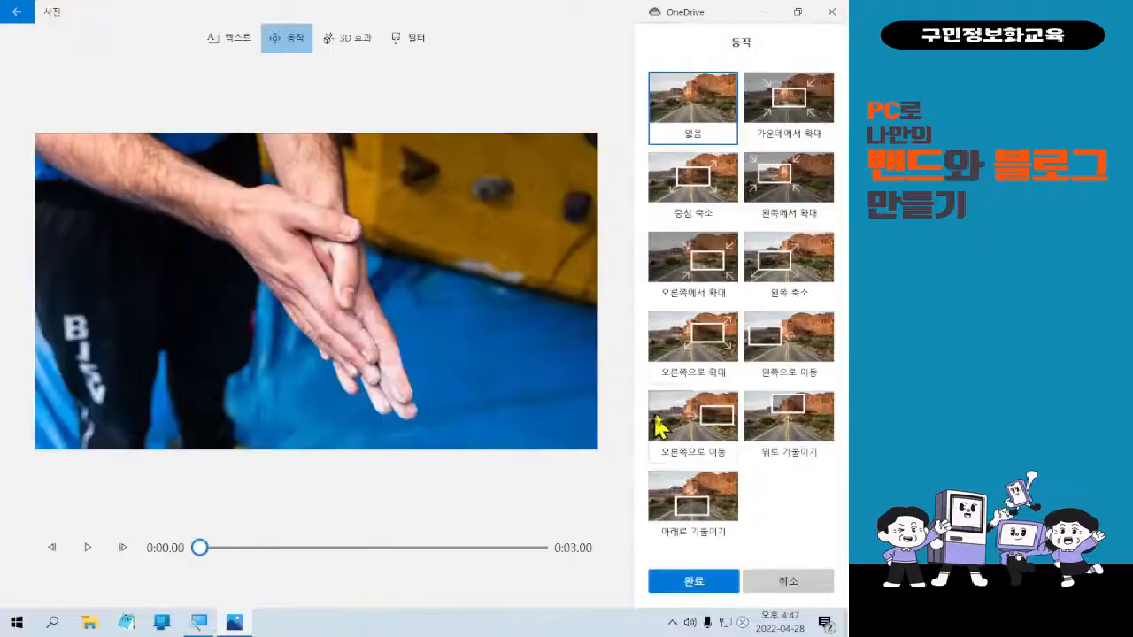
left_click(688, 274)
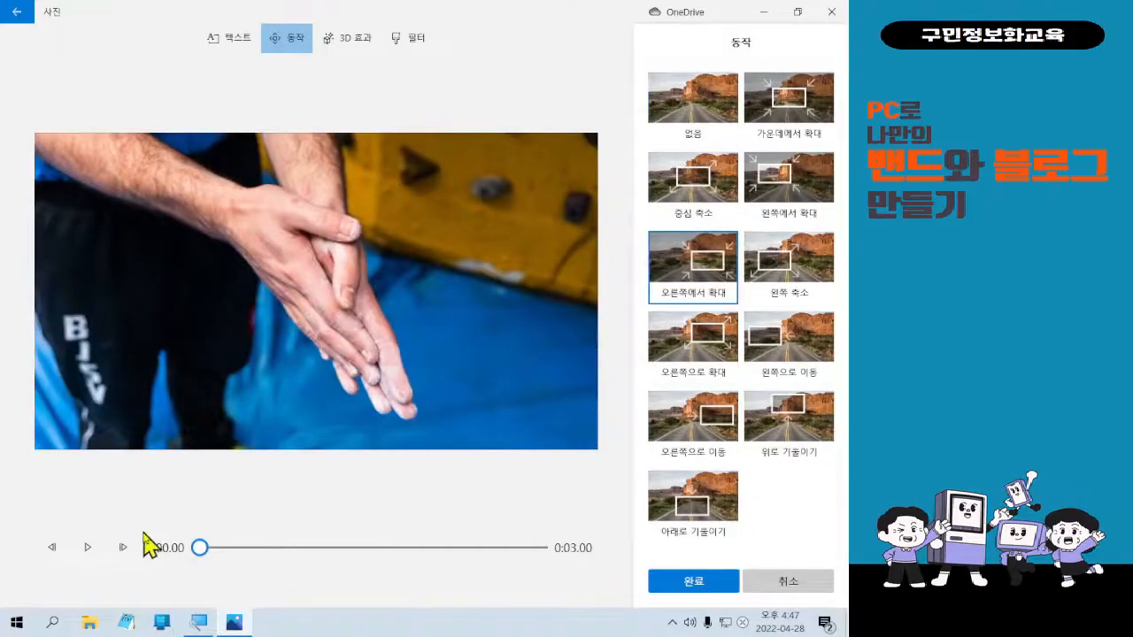
left_click(86, 549)
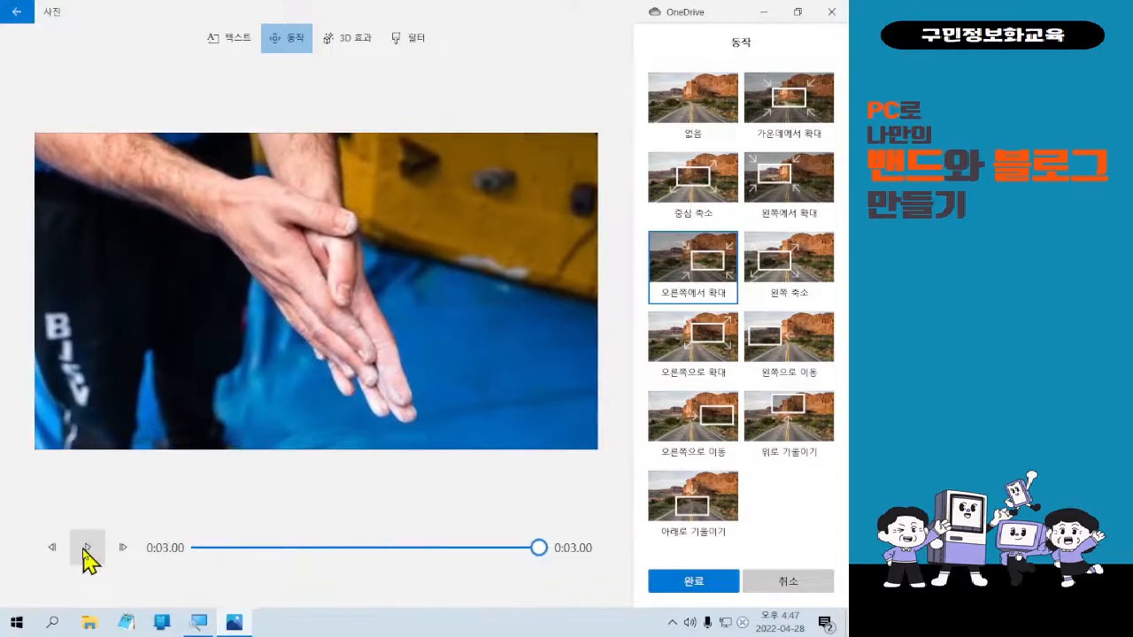
left_click(715, 590)
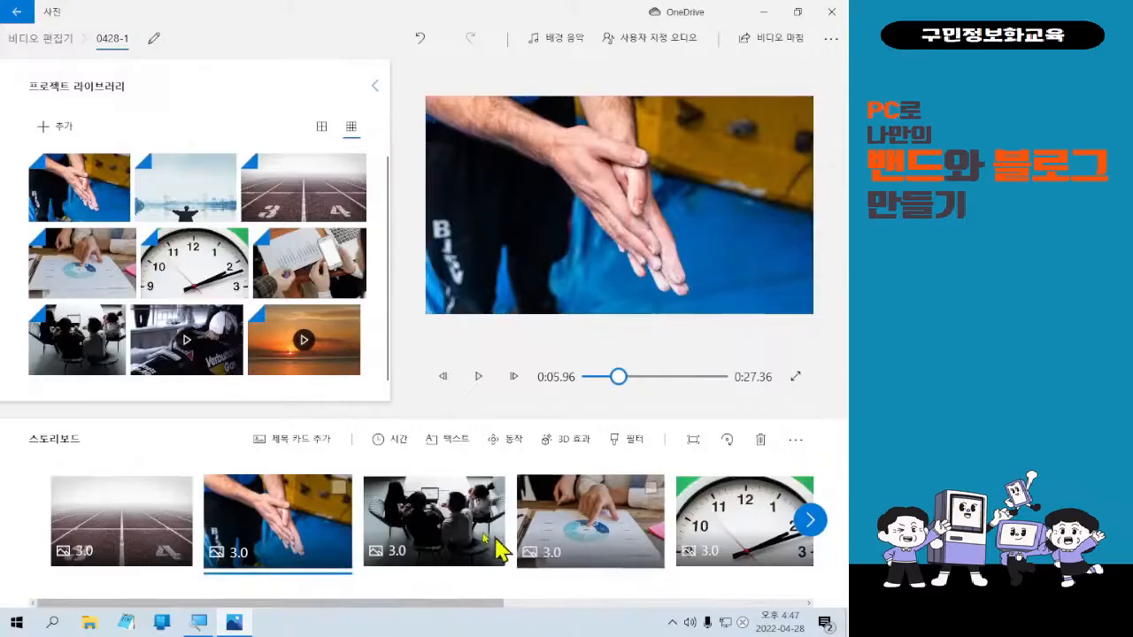
Give the meeting clip the 오른쪽으로 이동 motion.
left_click(507, 551)
left_click(521, 446)
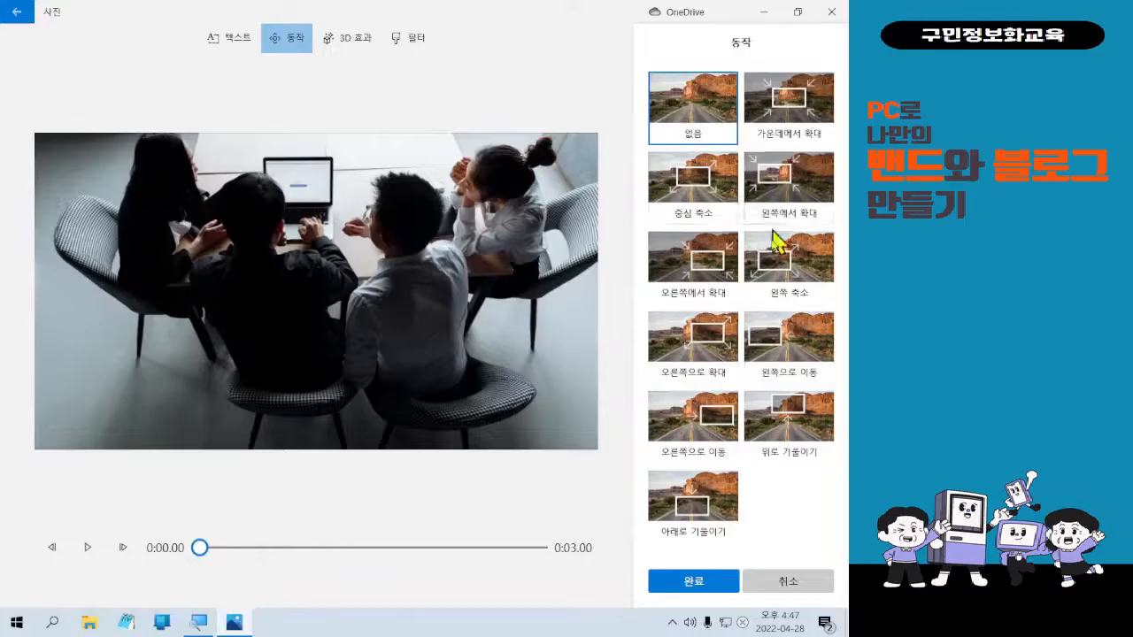
left_click(716, 434)
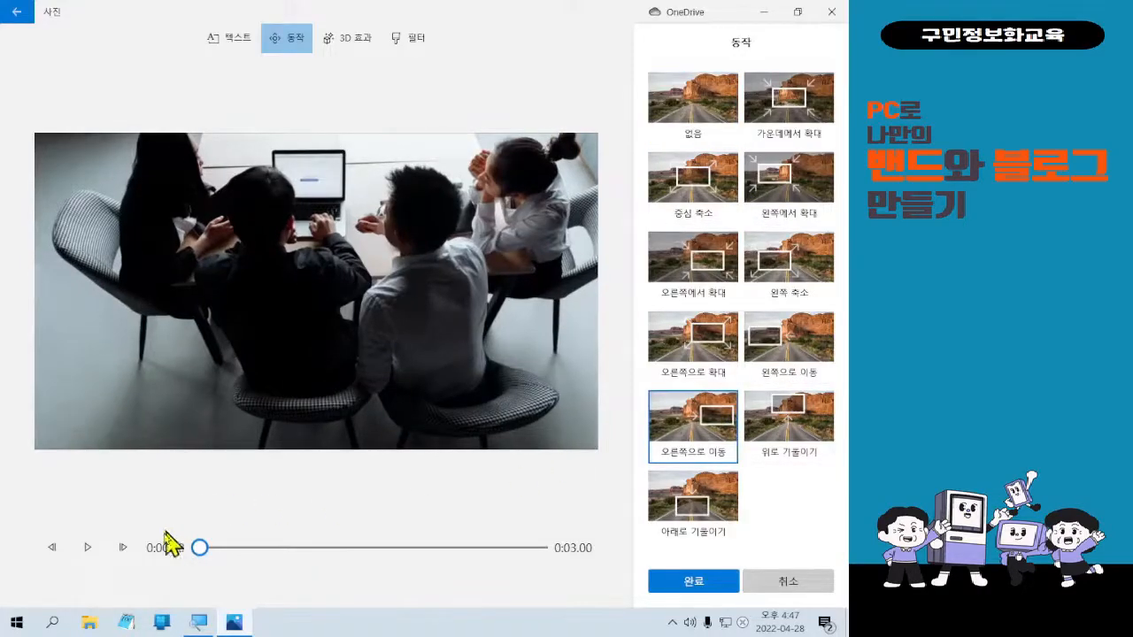
left_click(87, 549)
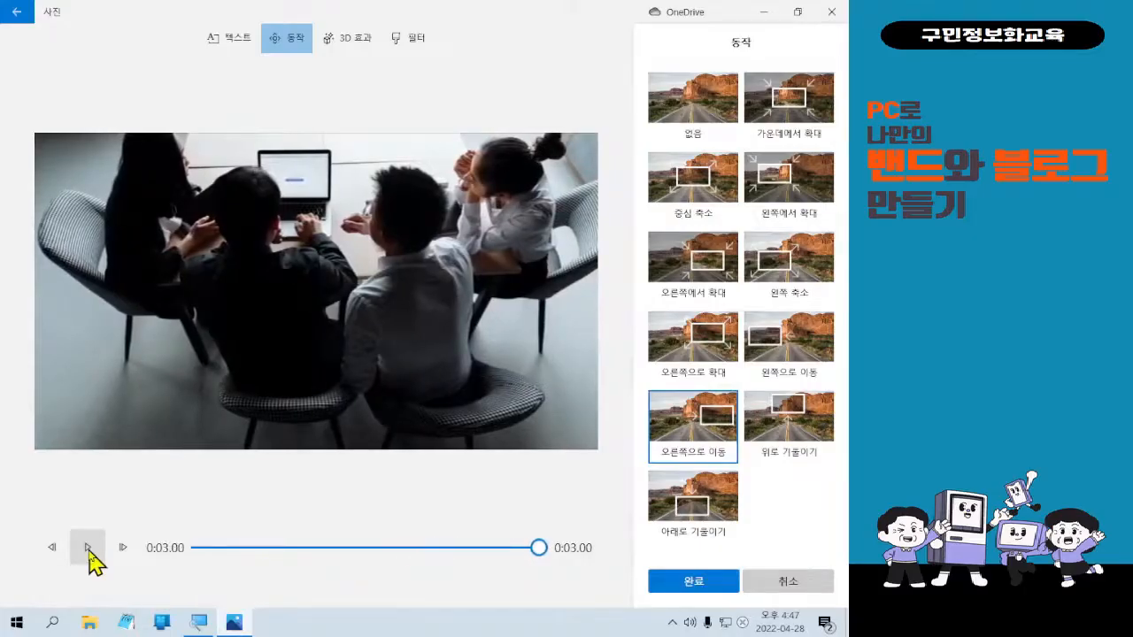
left_click(693, 581)
Give the chart clip the 위로 기울이기 motion.
left_click(607, 522)
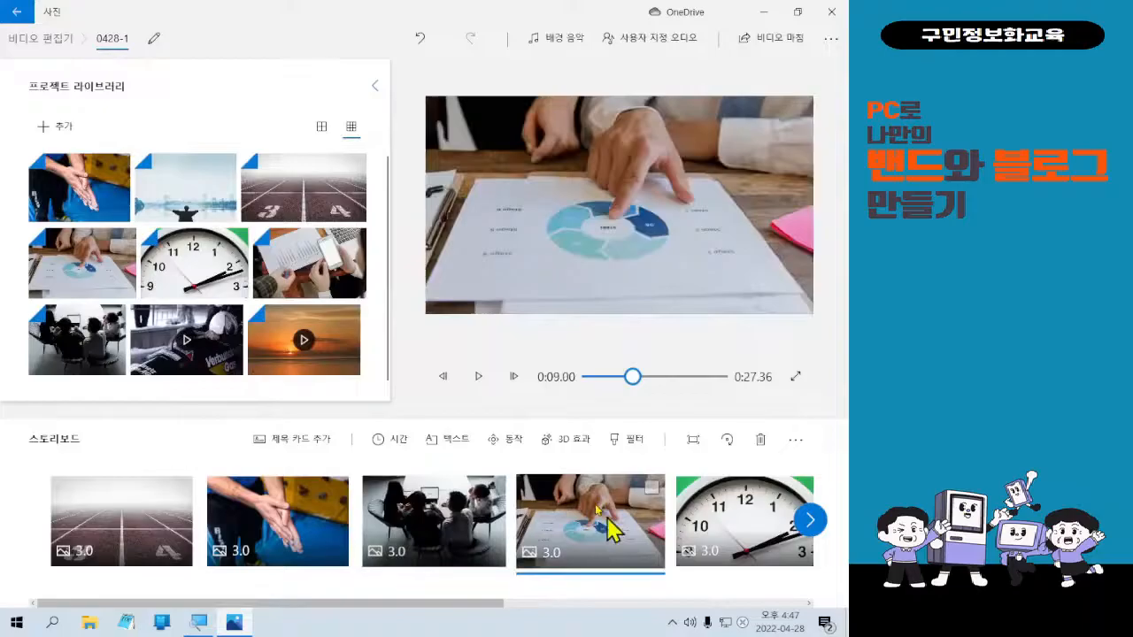
left_click(514, 439)
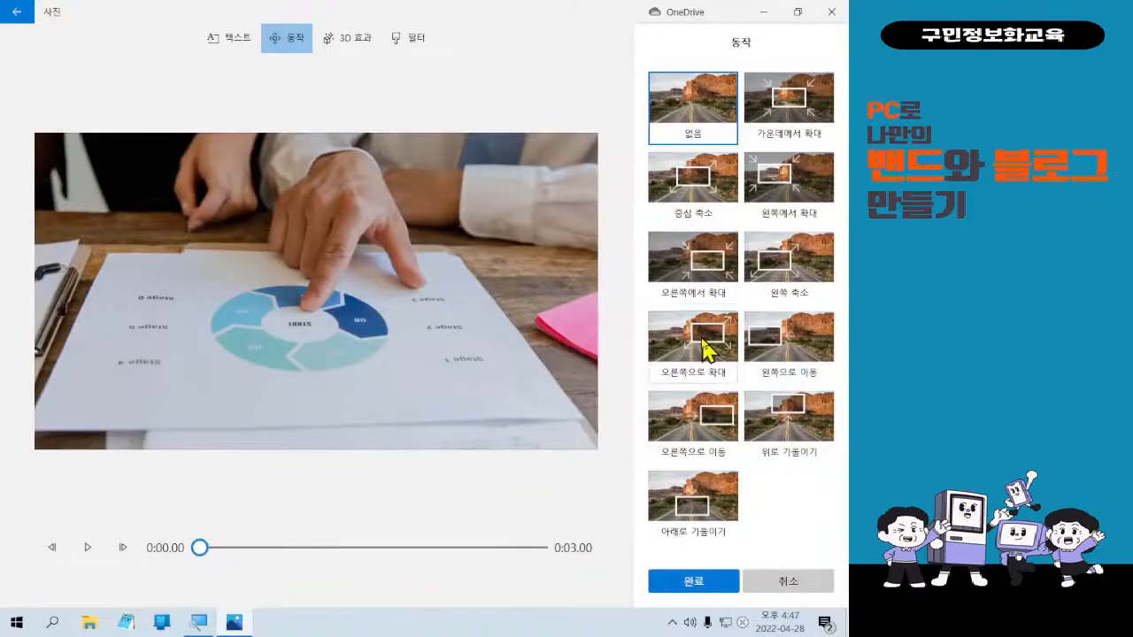
left_click(791, 423)
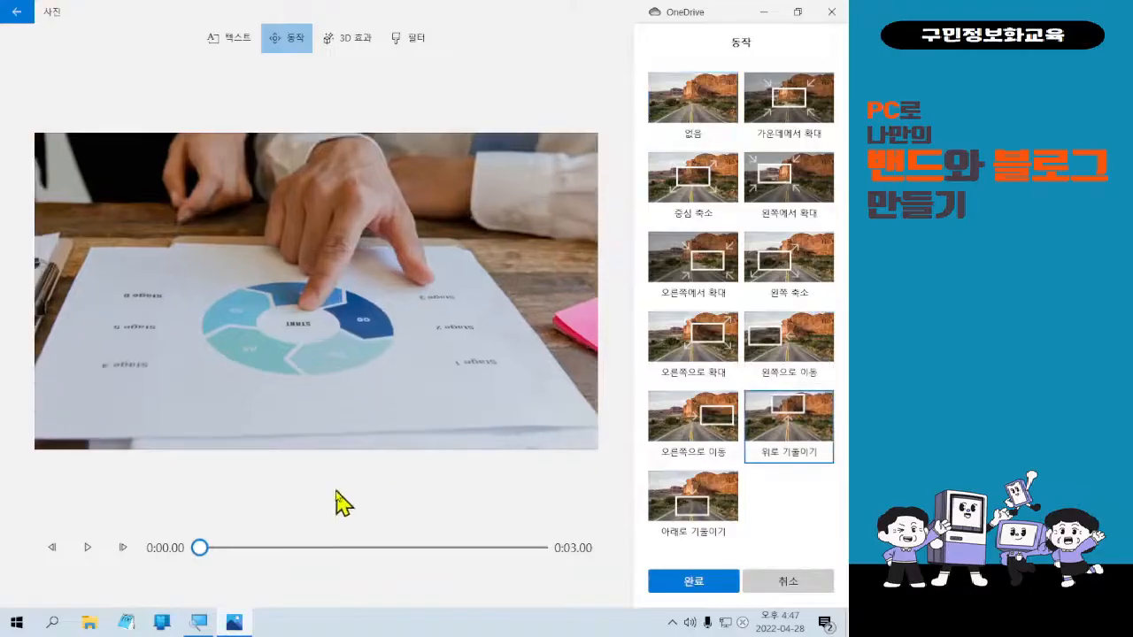
left_click(92, 547)
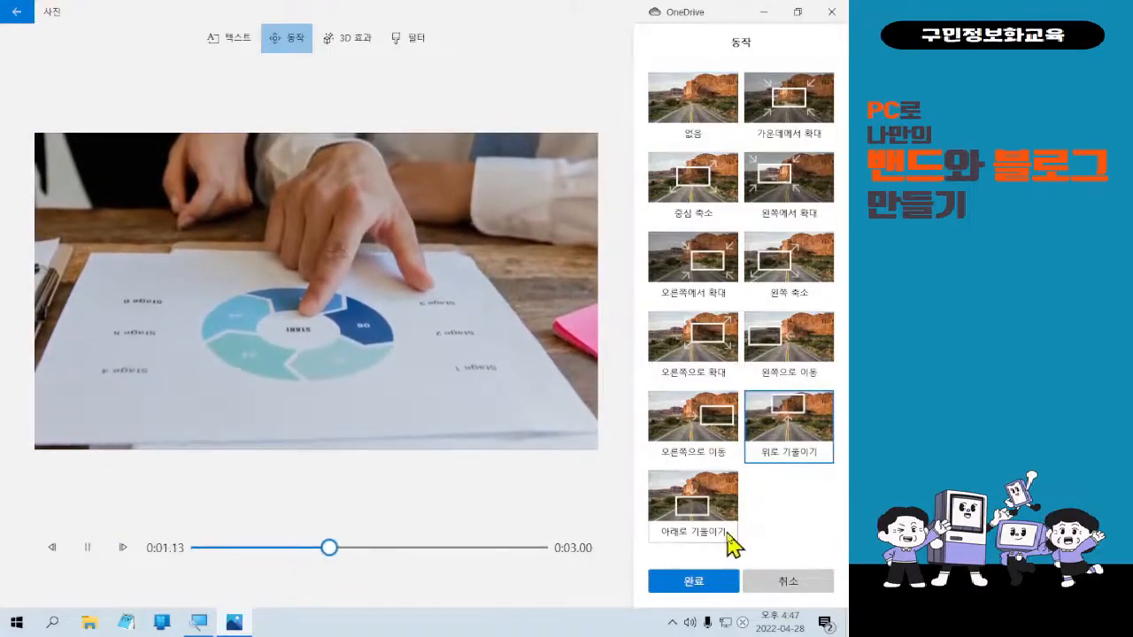
left_click(706, 579)
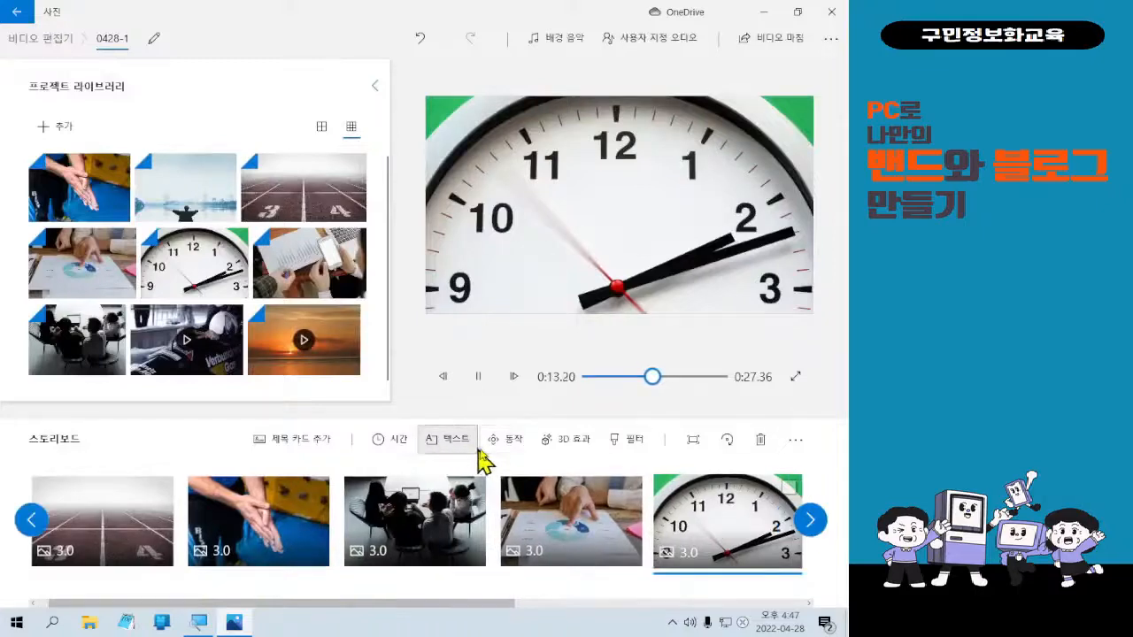
Give the clock clip the 오른쪽에서 확대 motion.
left_click(510, 459)
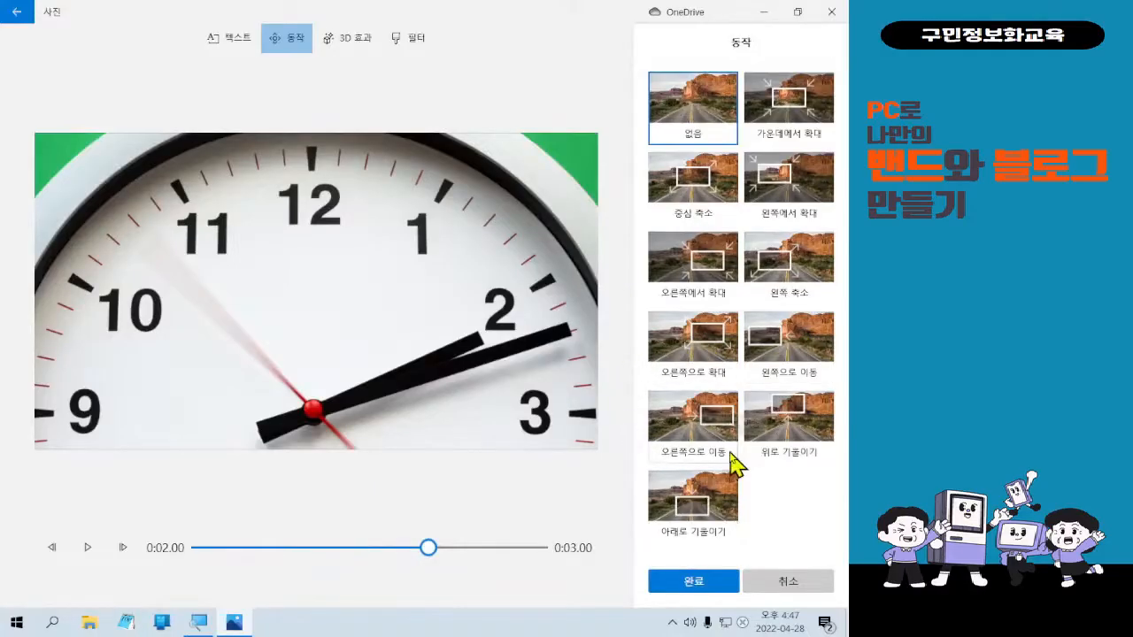
left_click(716, 283)
left_click(88, 547)
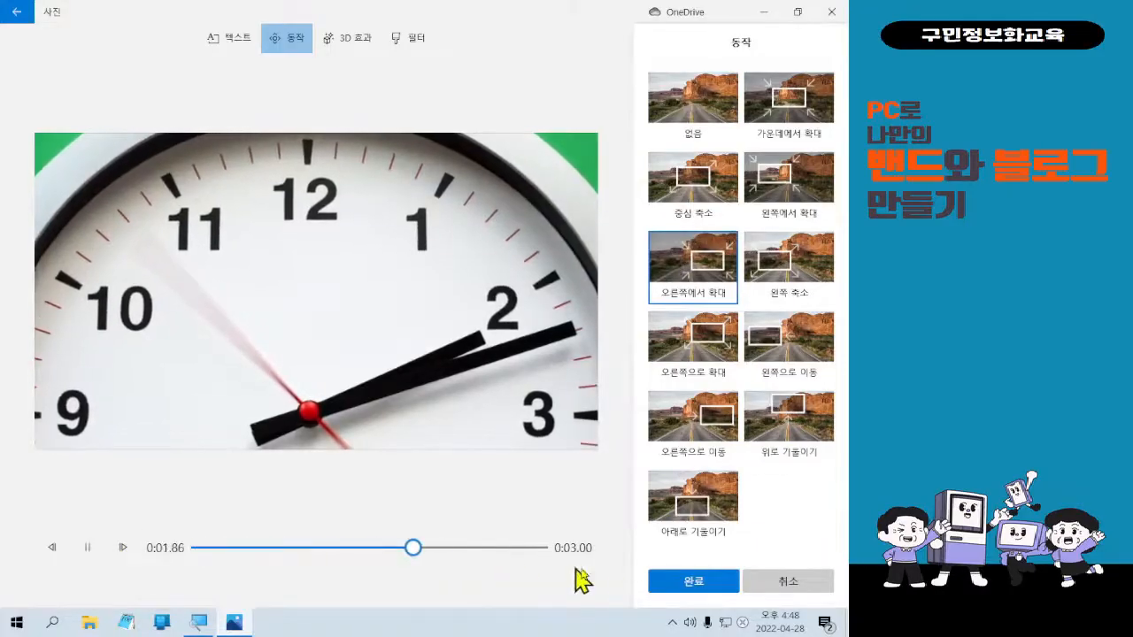
left_click(678, 583)
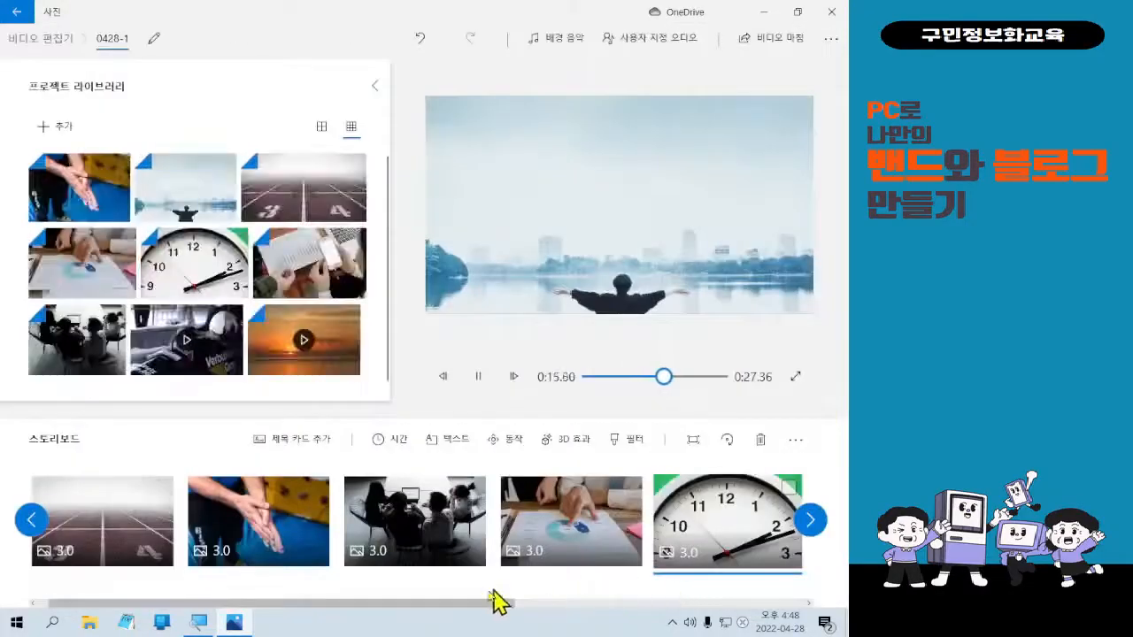
left_click_drag(470, 602, 661, 607)
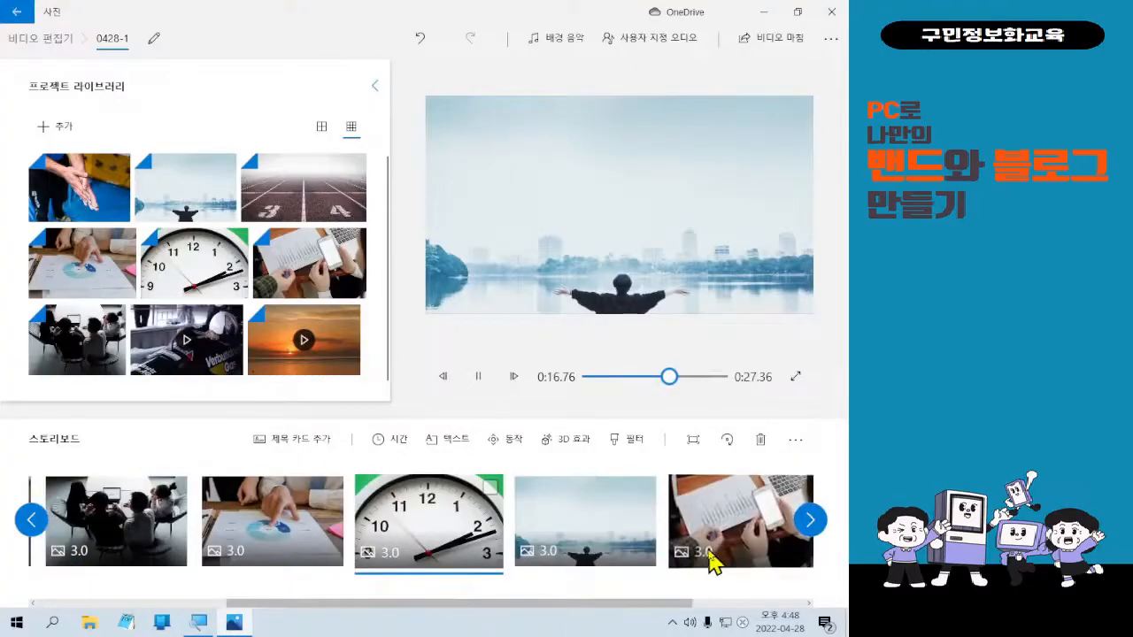
Give the lake clip the 중심 축소 motion after trying 아래로 기울이기.
left_click(625, 520)
left_click(473, 380)
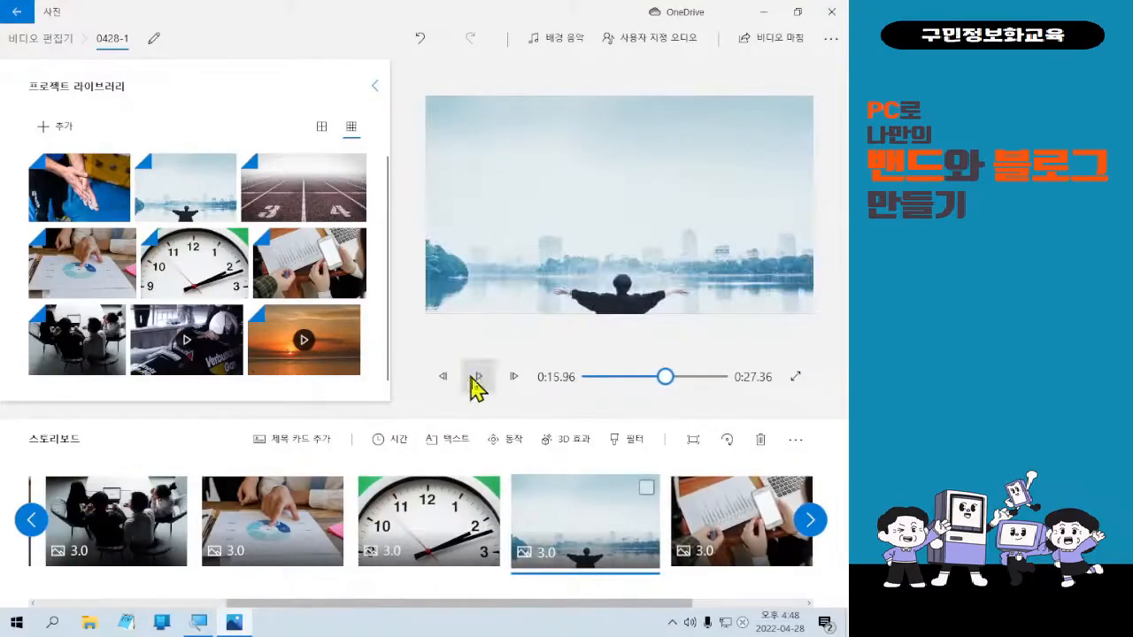
left_click(518, 441)
left_click(686, 521)
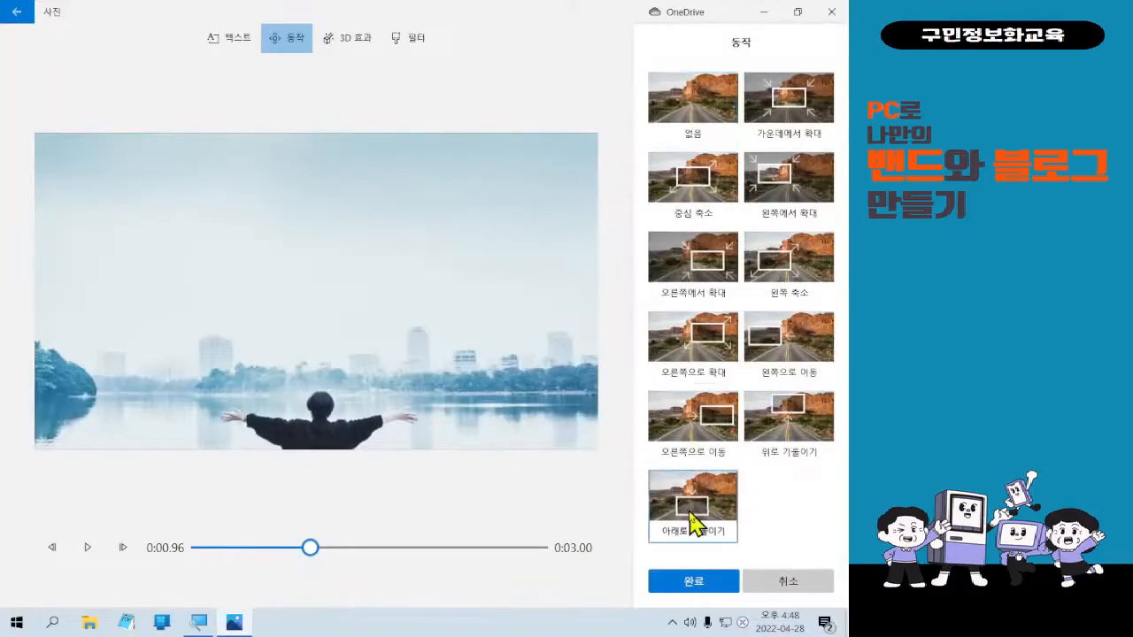
left_click(92, 554)
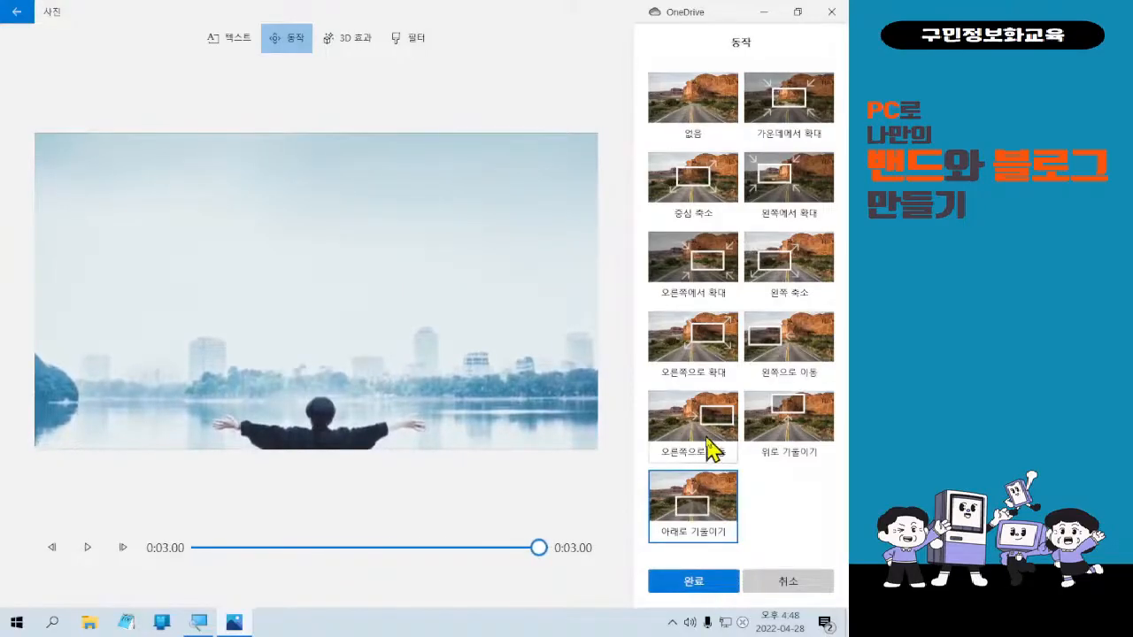
left_click(704, 179)
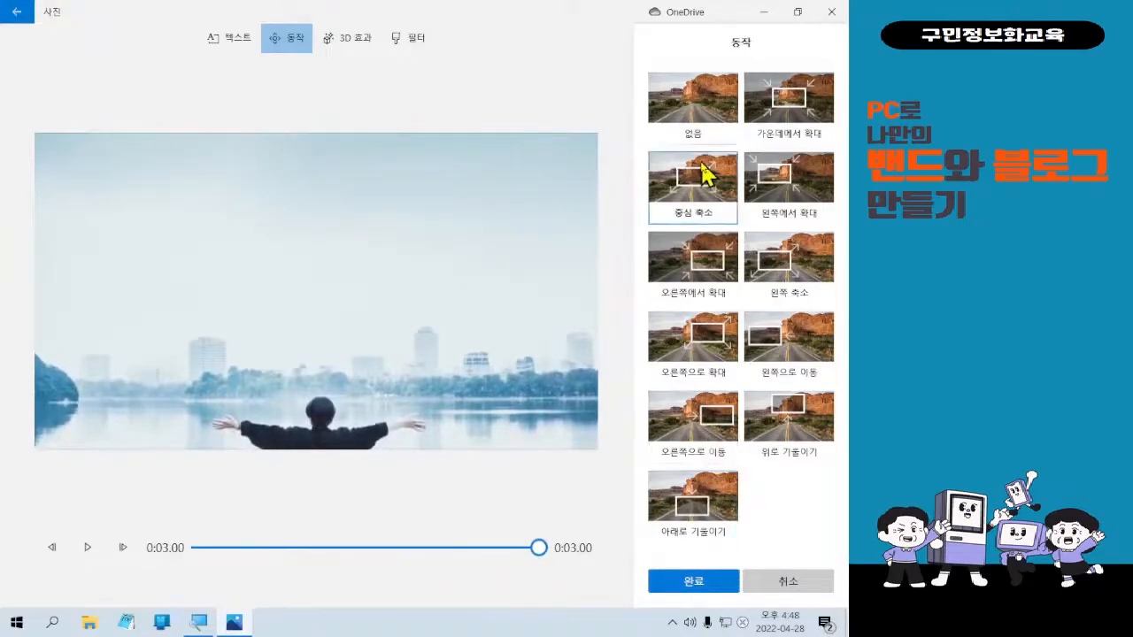
left_click(87, 547)
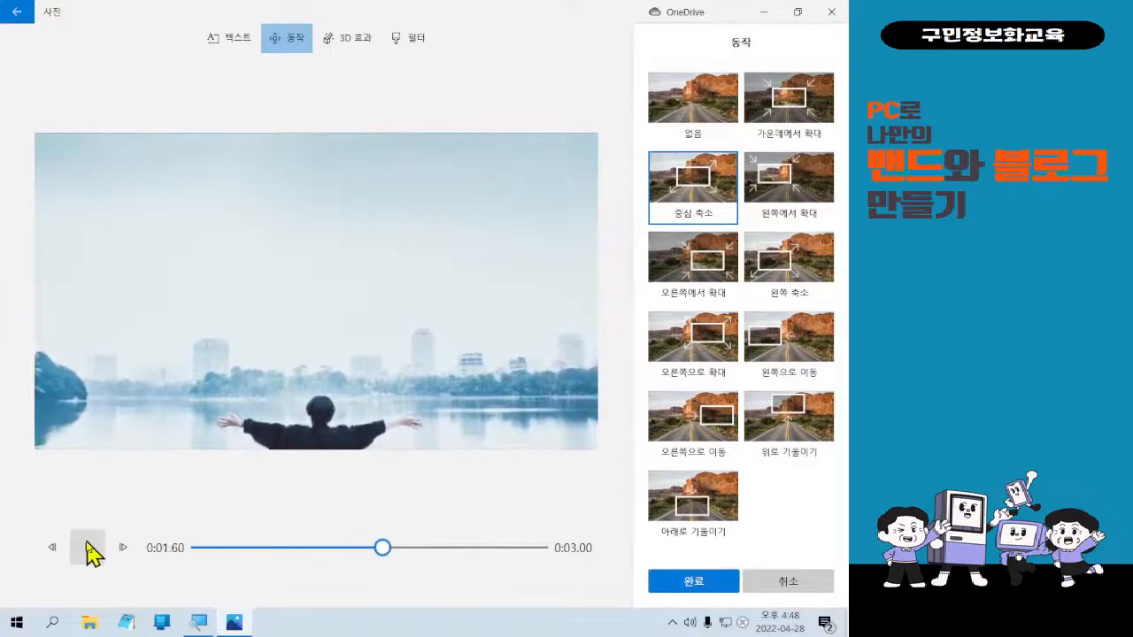
left_click(697, 584)
Give the phone-and-chart clip the 왼쪽으로 이동 motion after comparing other presets.
left_click(708, 567)
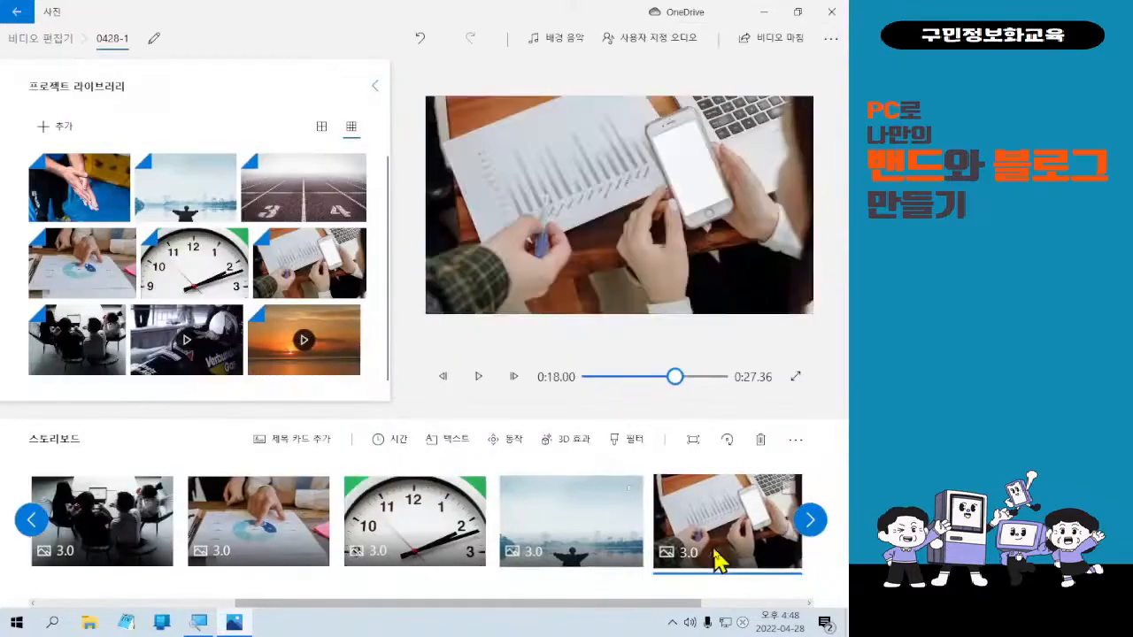
left_click(520, 446)
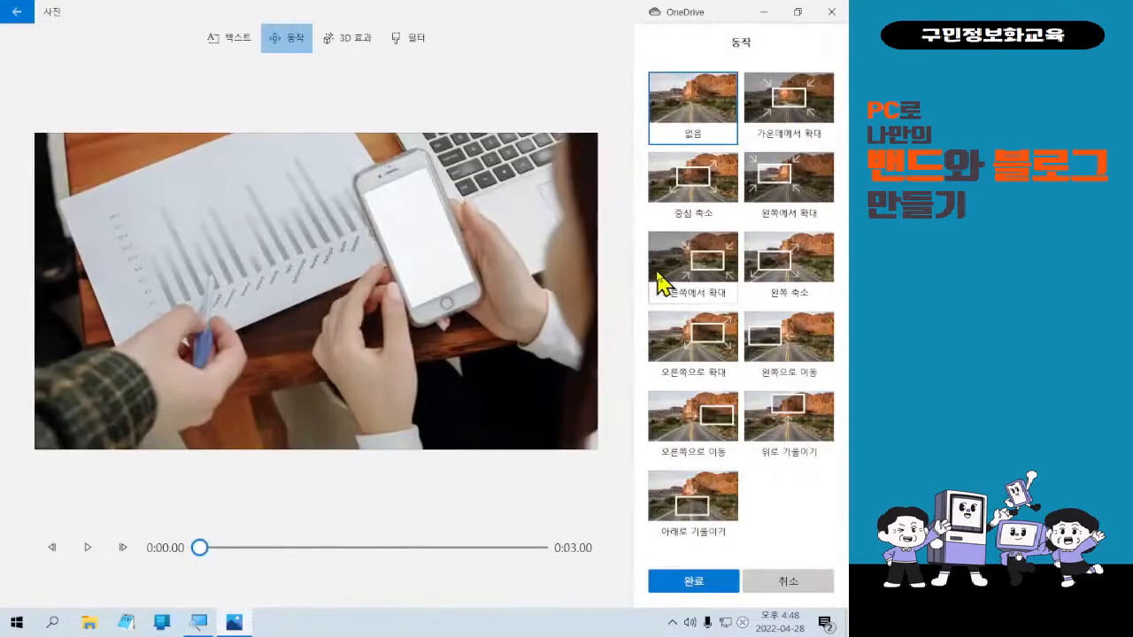
left_click(696, 182)
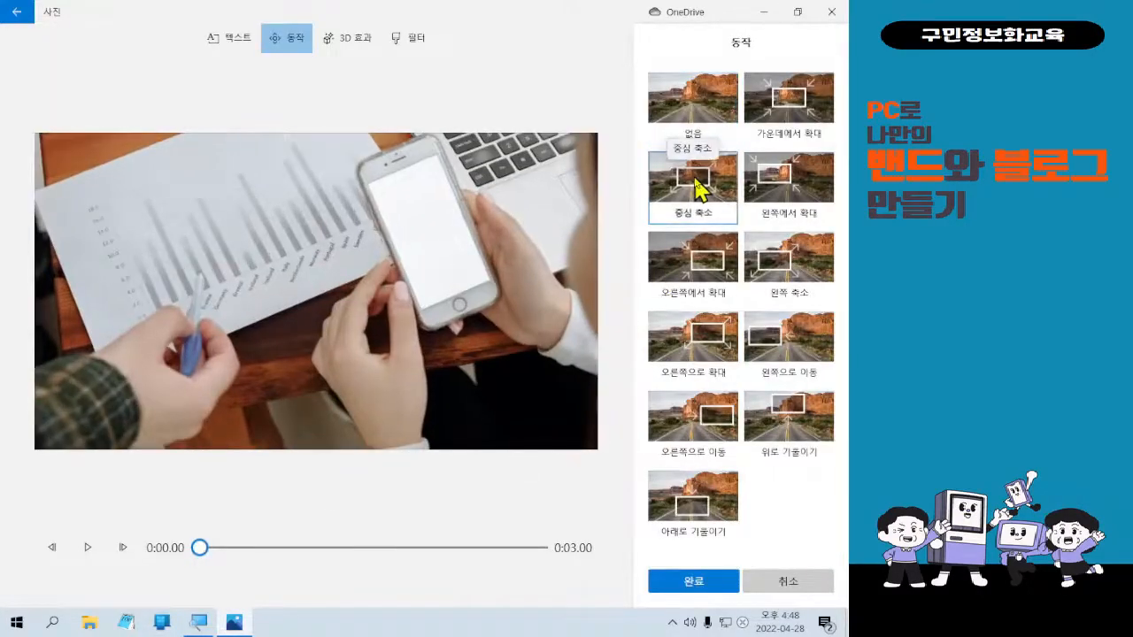
left_click(666, 364)
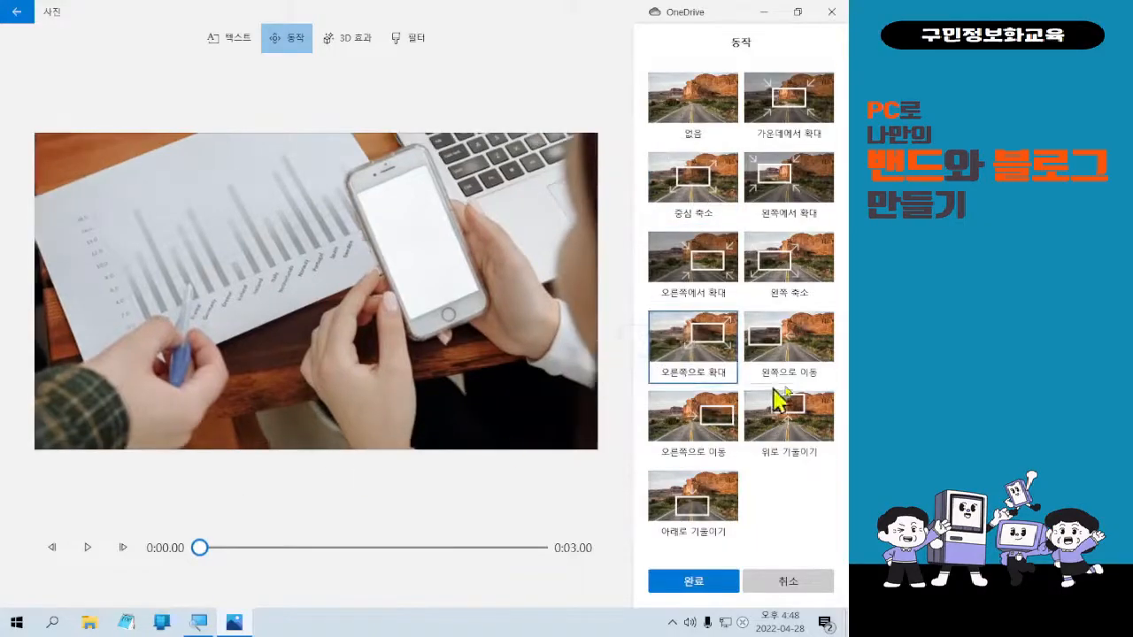
left_click(825, 379)
left_click(98, 555)
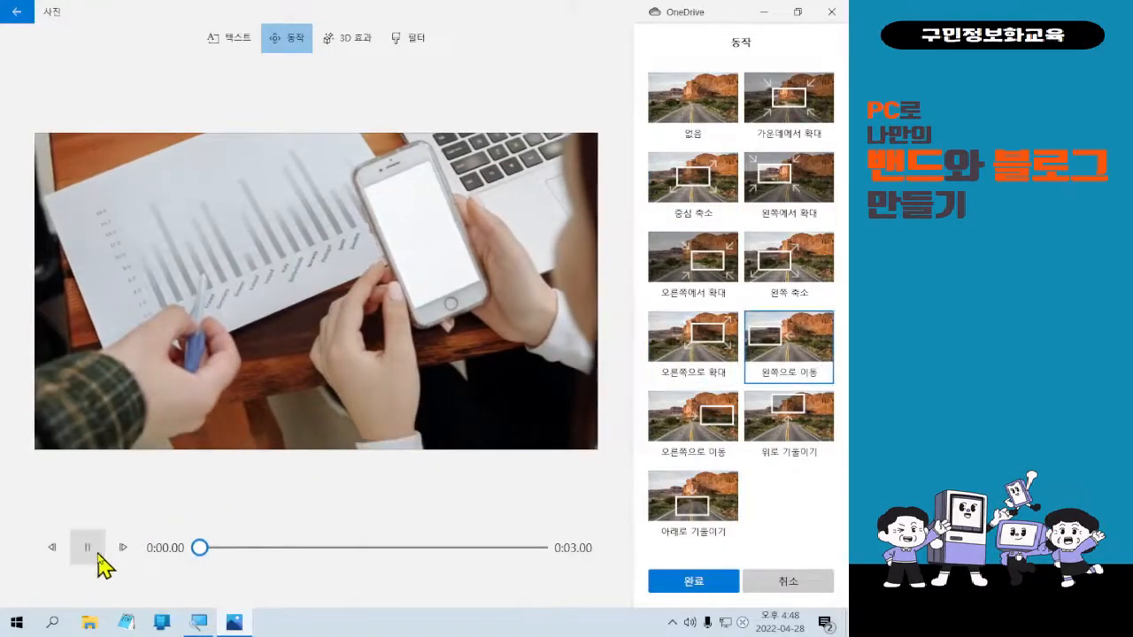
left_click(692, 580)
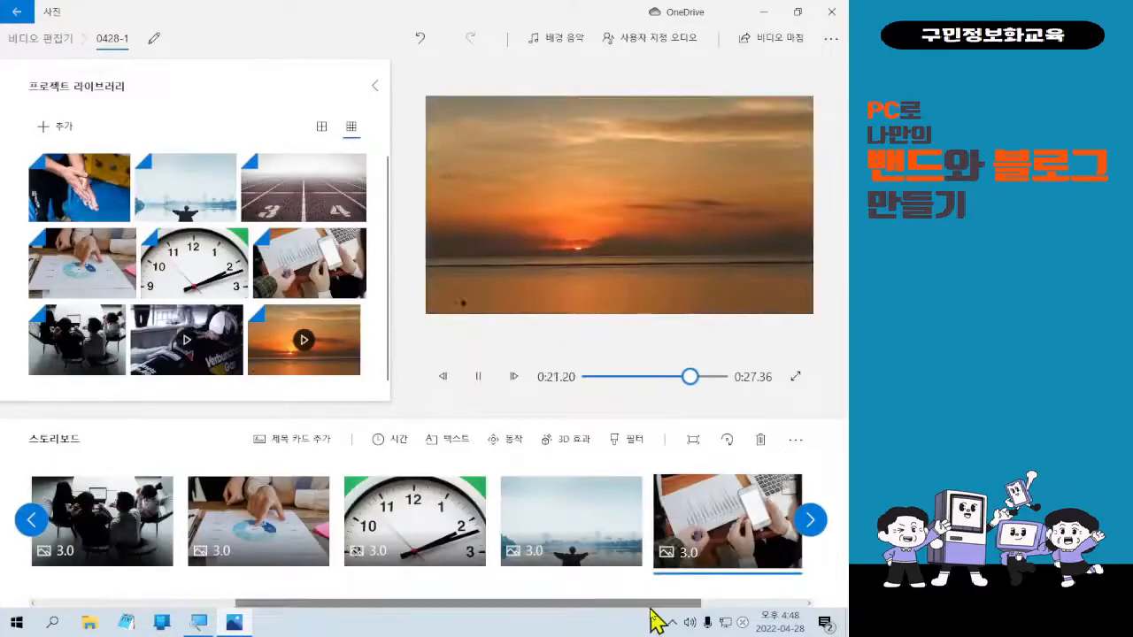
left_click_drag(655, 606, 285, 607)
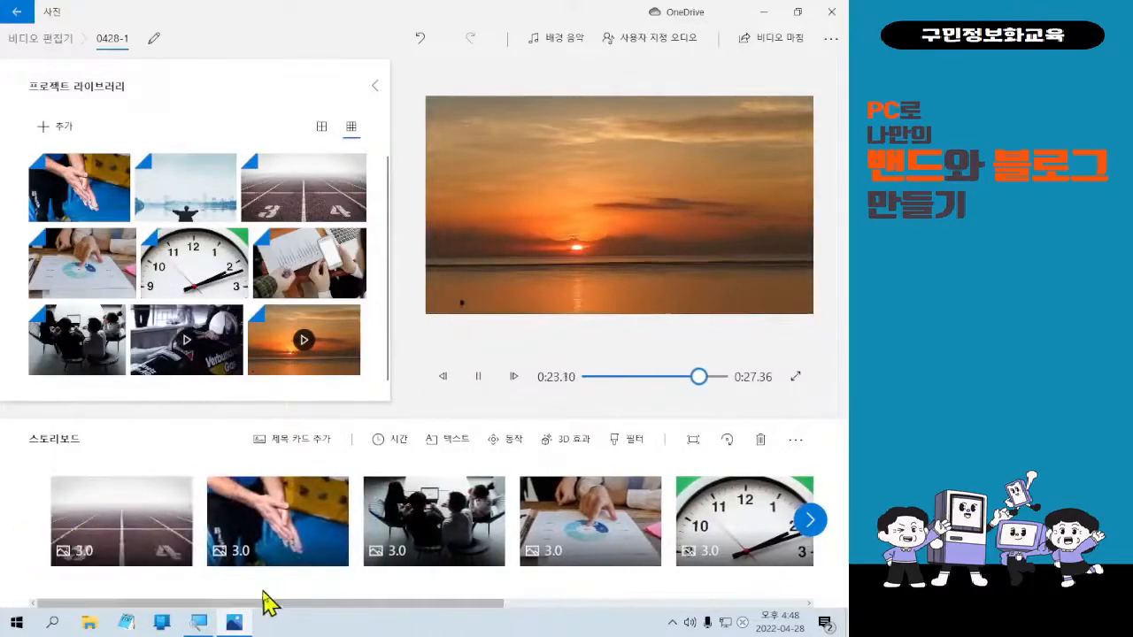
left_click(153, 551)
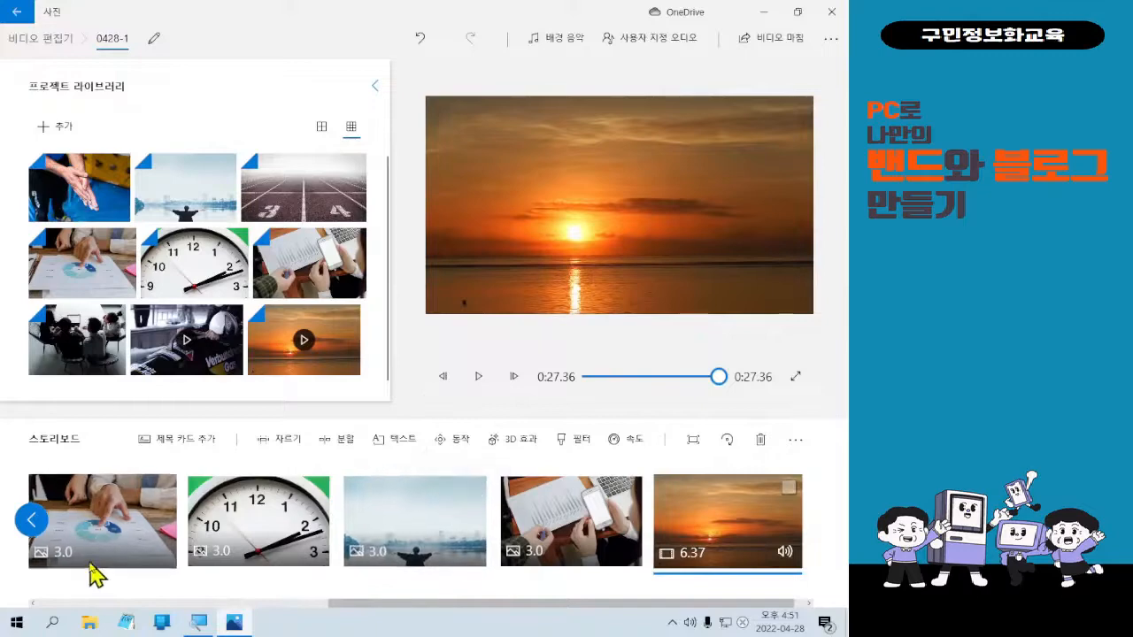
Scroll the storyboard back to its start and select the first running-track clip.
scroll(93, 576, "up", 5)
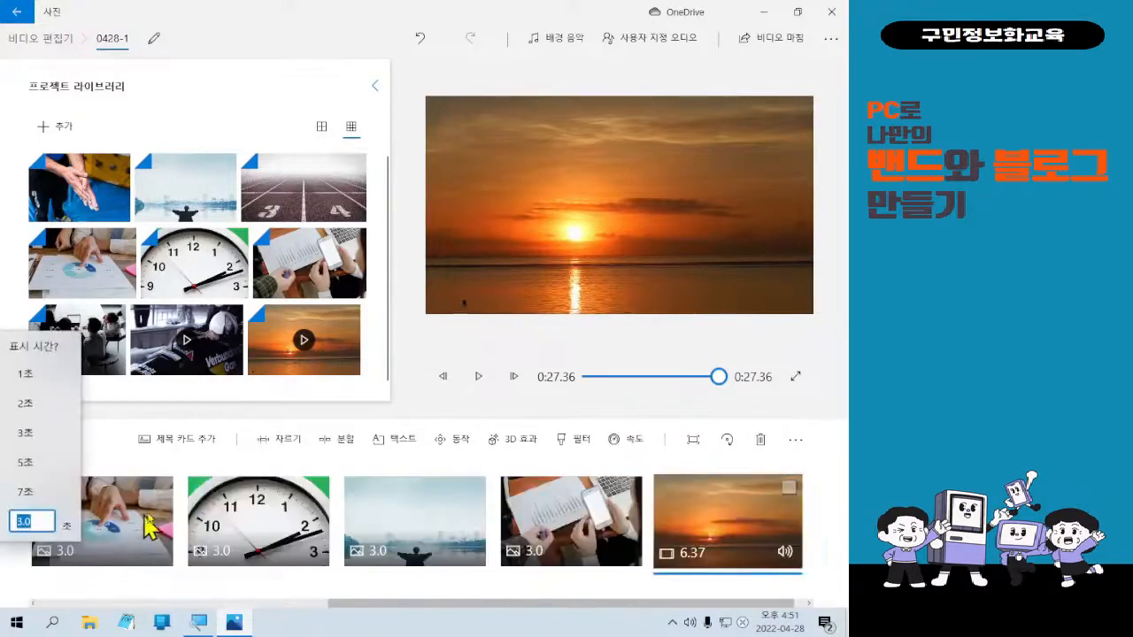
scroll(132, 554, "up", 5)
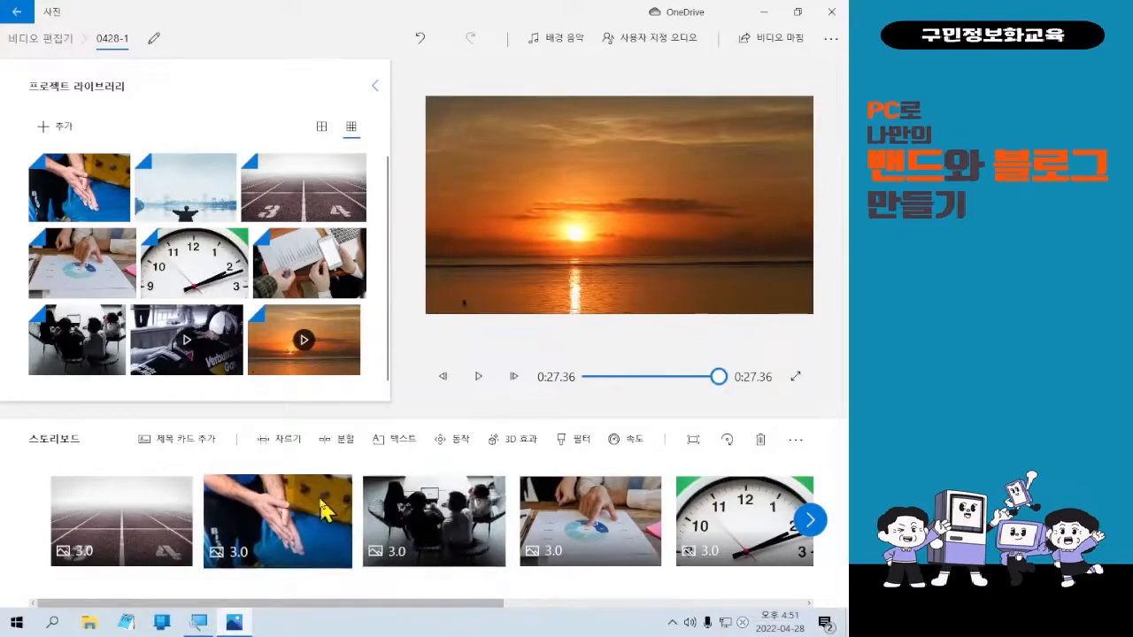
left_click(162, 512)
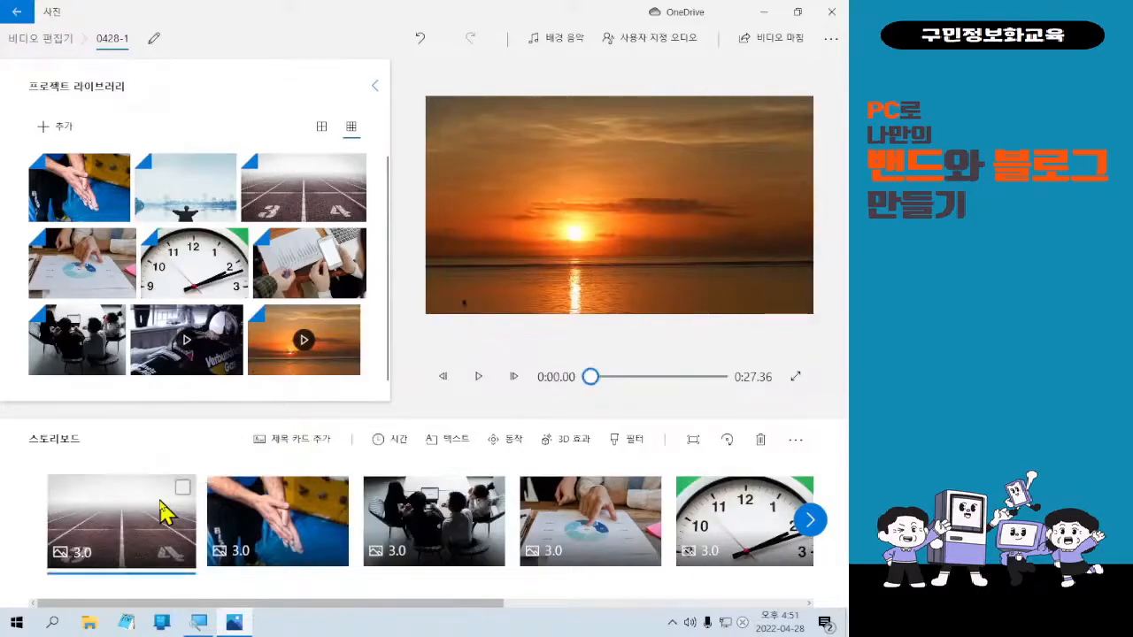
left_click(162, 511)
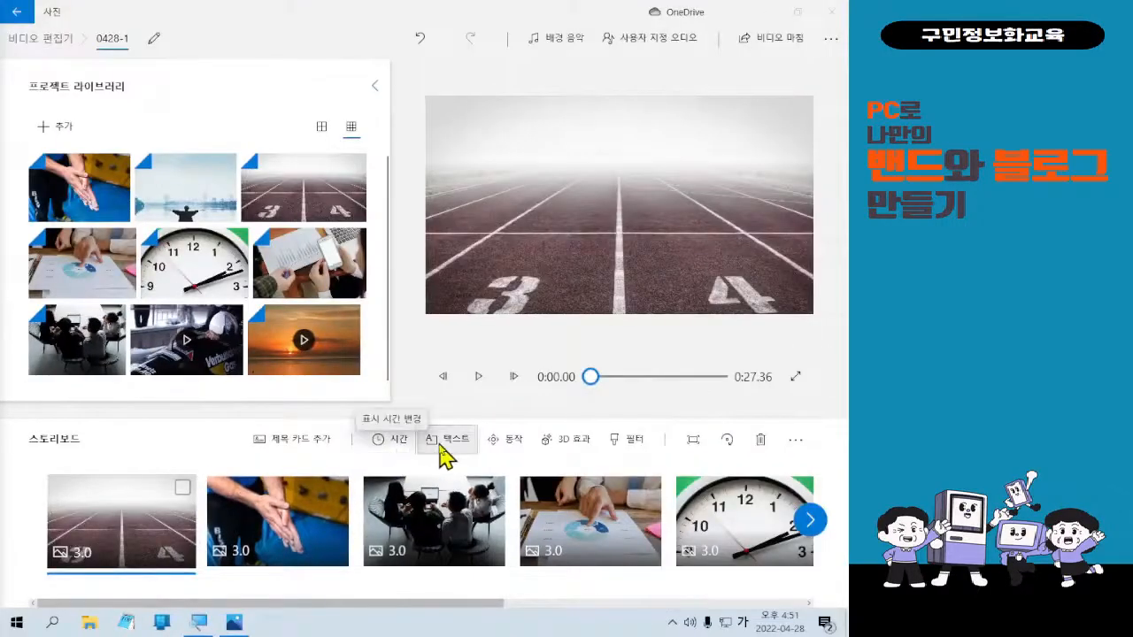
Add a text caption to the running-track clip reading 시작 in Korean.
left_click(442, 456)
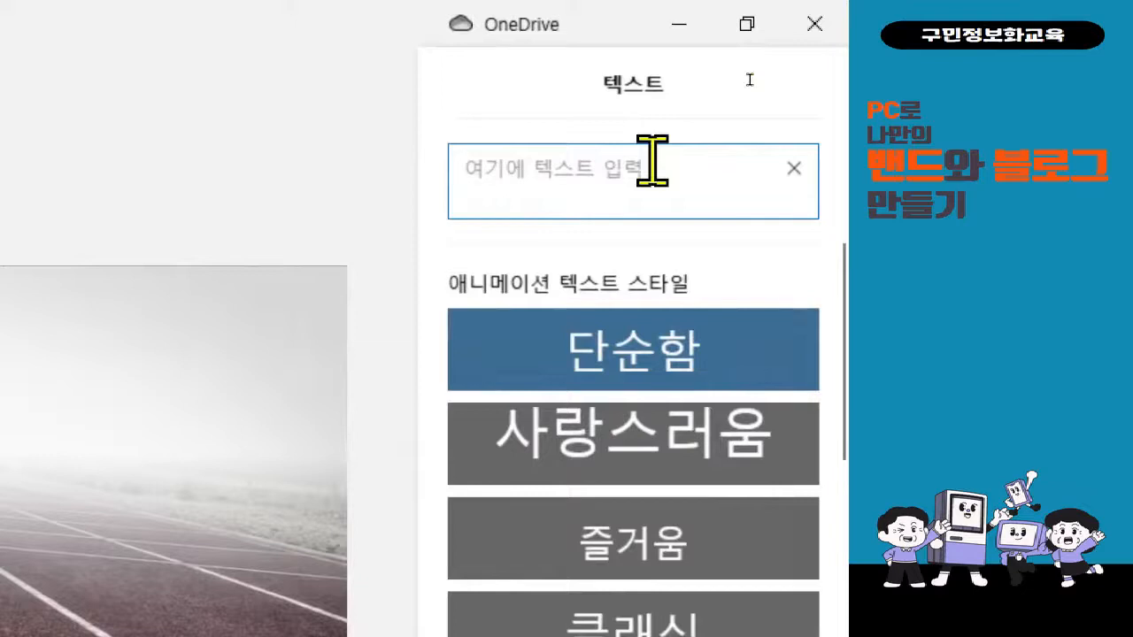
type("GHLQH")
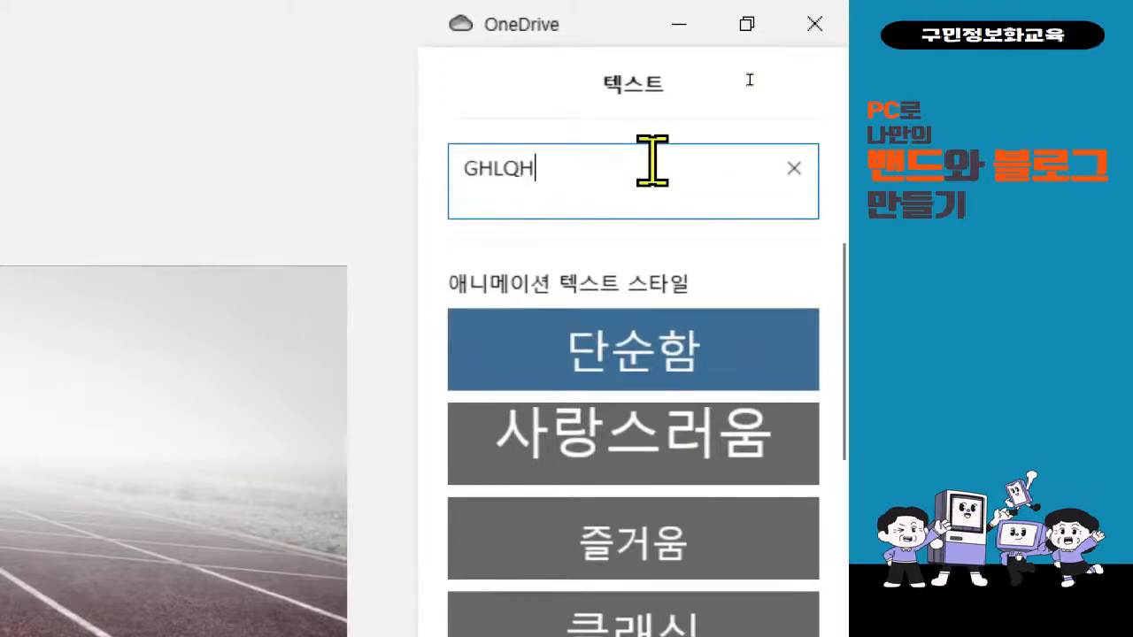
key("BackSpace")
key("BackSpace")
key("BackSpace")
key("BackSpace")
key("BackSpace")
type("시작")
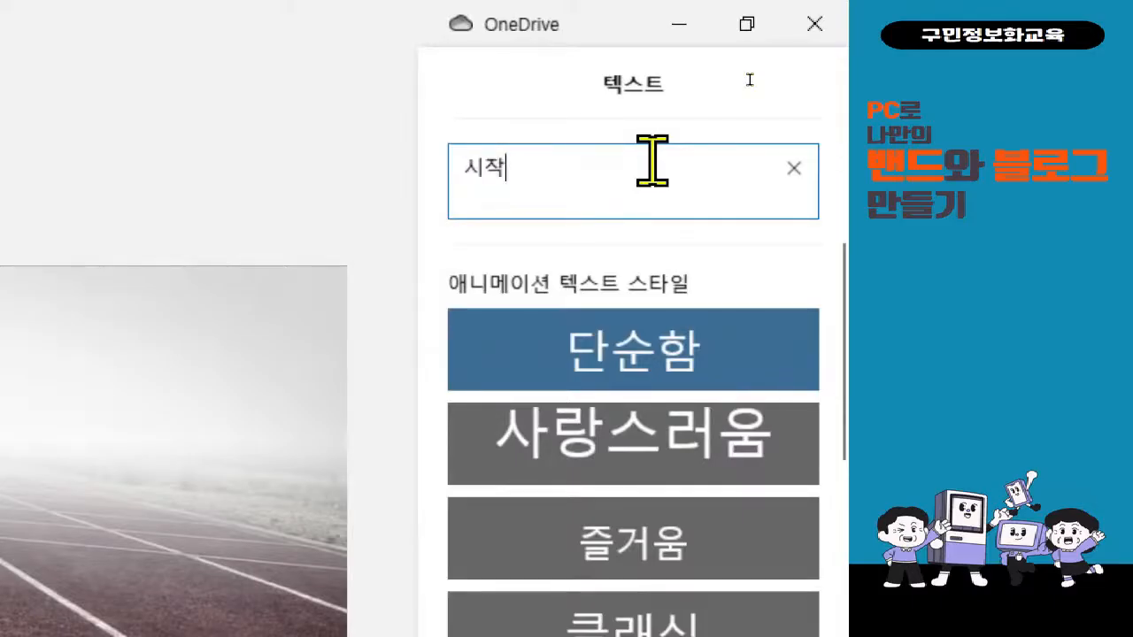
left_click(652, 161)
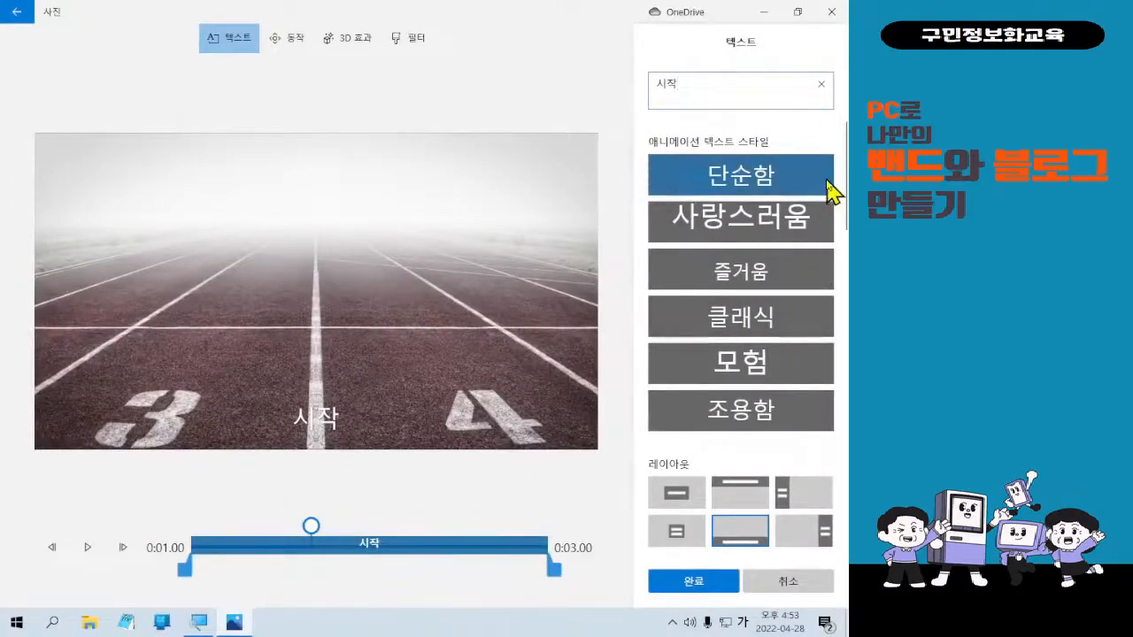
left_click(816, 238)
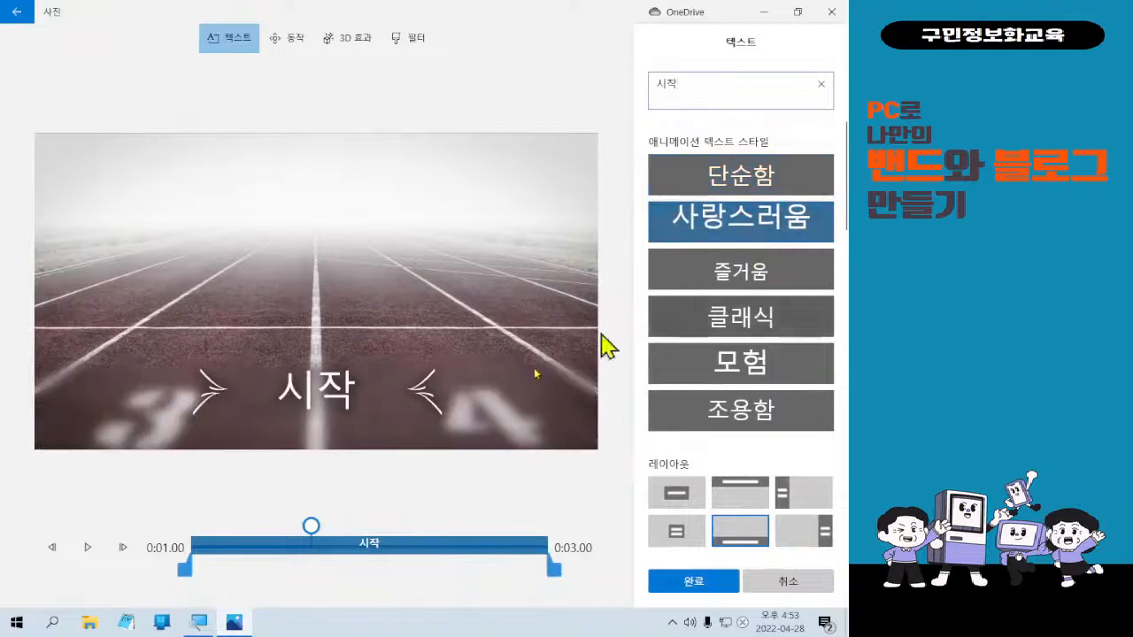
left_click(785, 290)
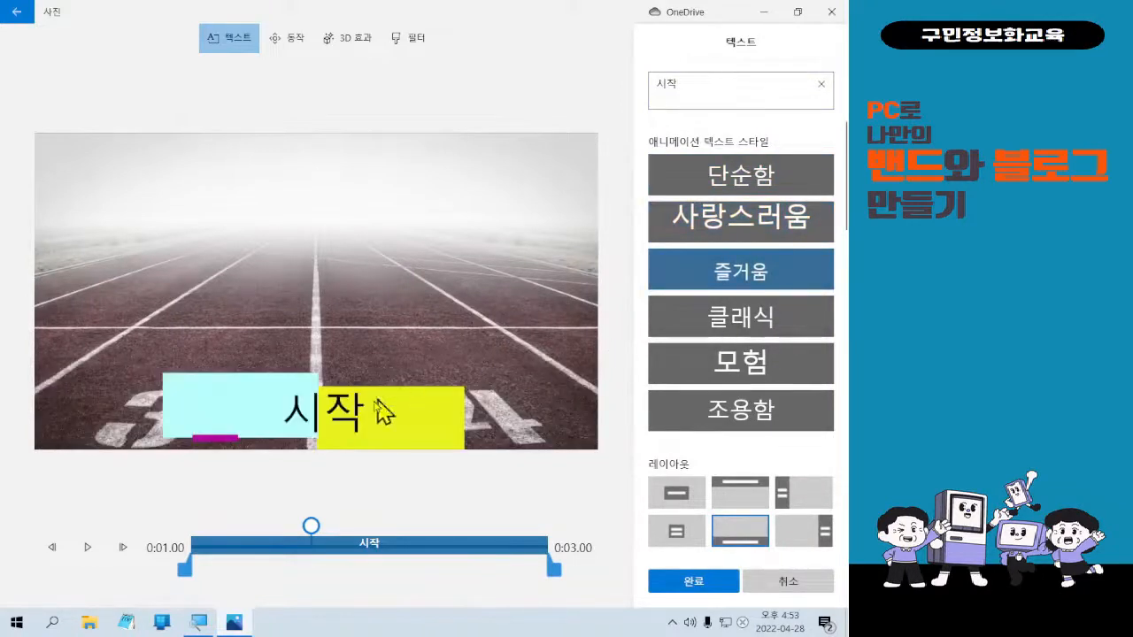
left_click(747, 316)
left_click(715, 379)
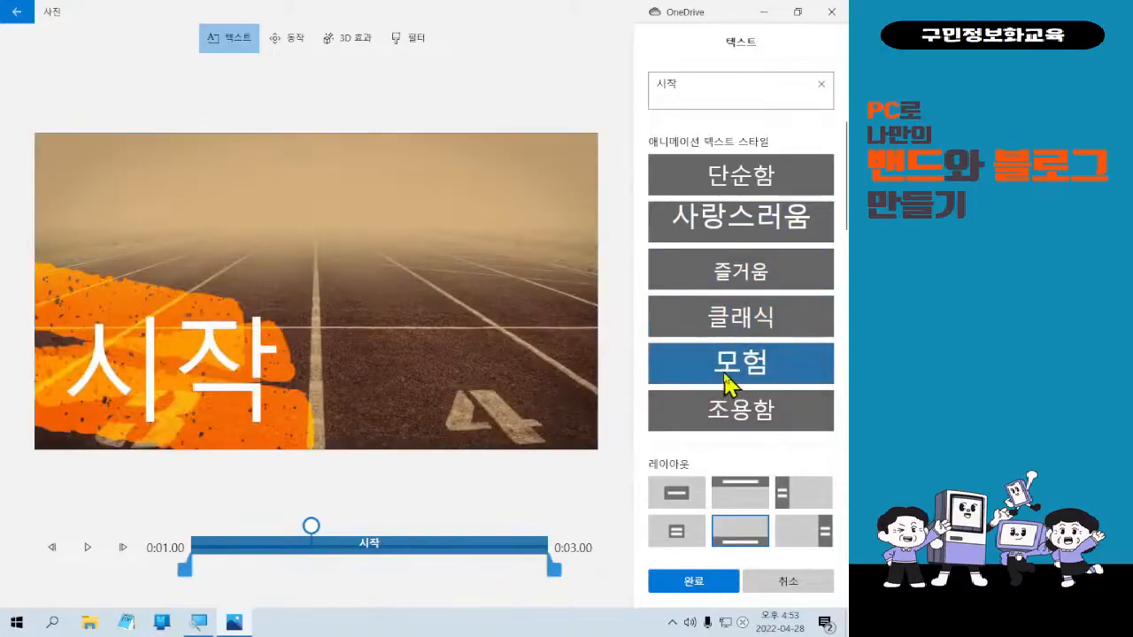
left_click(732, 418)
left_click(738, 363)
left_click(748, 317)
left_click(754, 270)
left_click(757, 232)
left_click(789, 177)
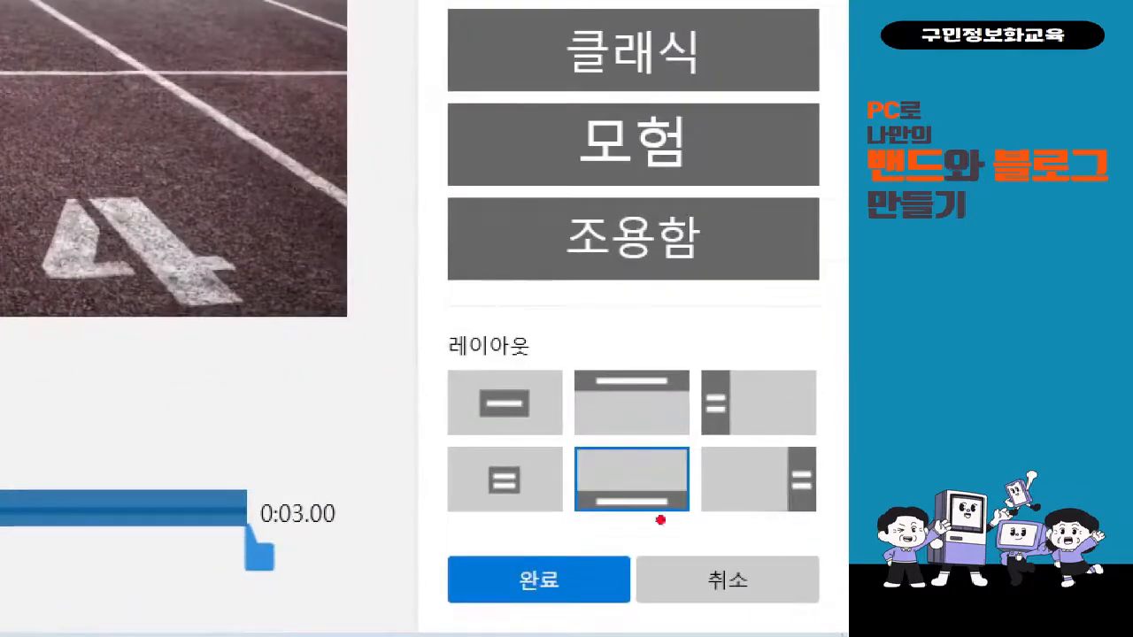
left_click_drag(457, 367, 550, 445)
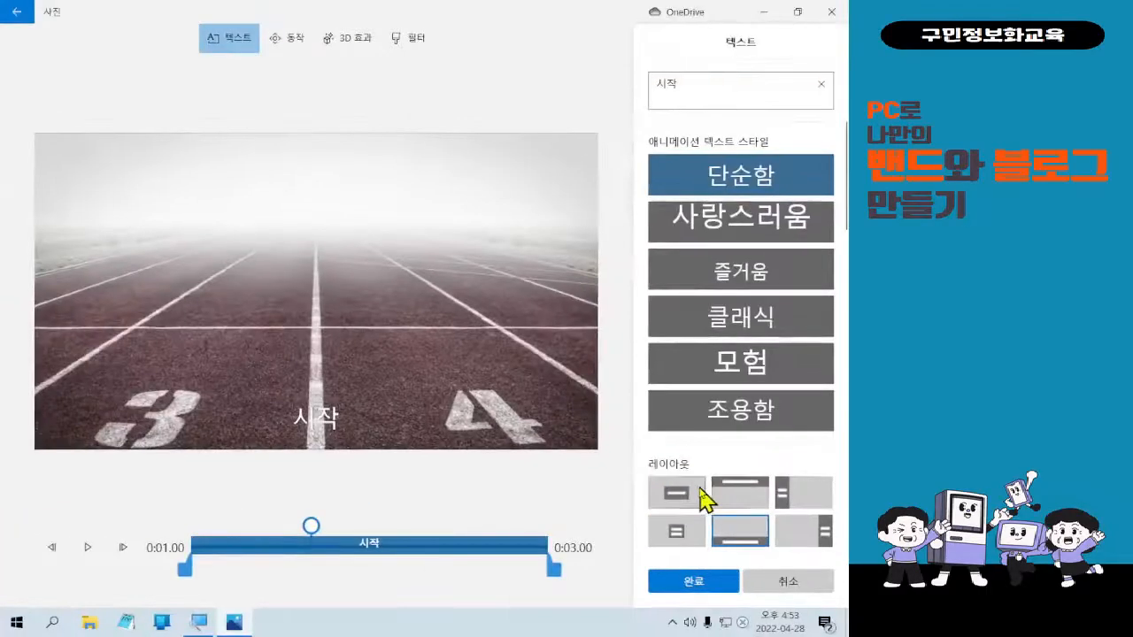
Centre the 시작 caption and preview 사랑스러움, 즐거움, 클래식, 모험 and 조용함 styles.
left_click(549, 396)
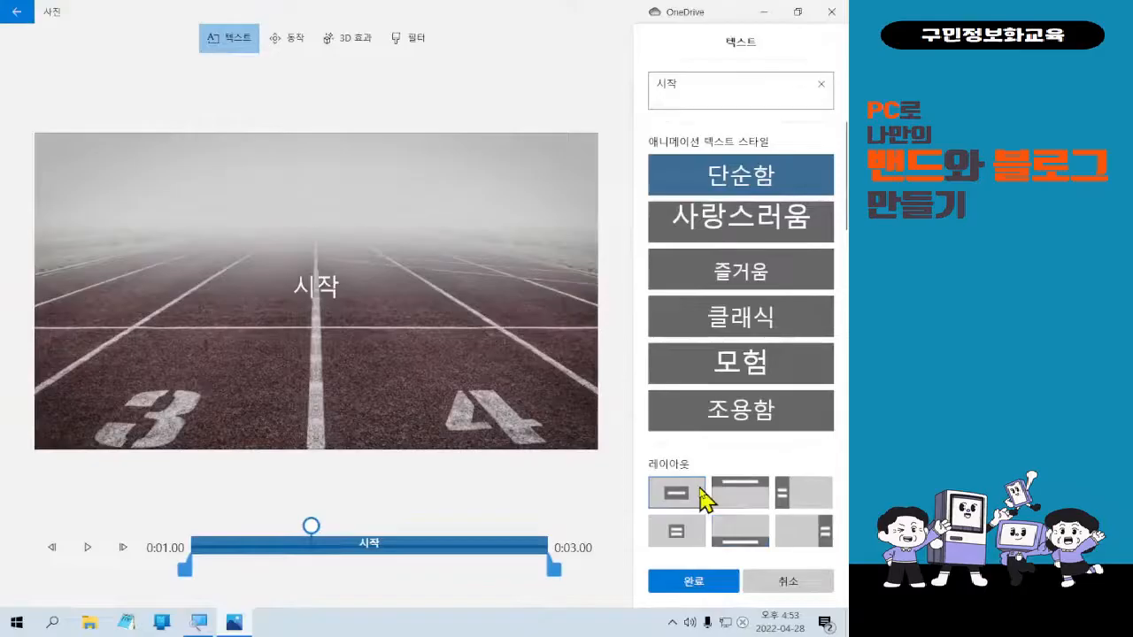
left_click(724, 235)
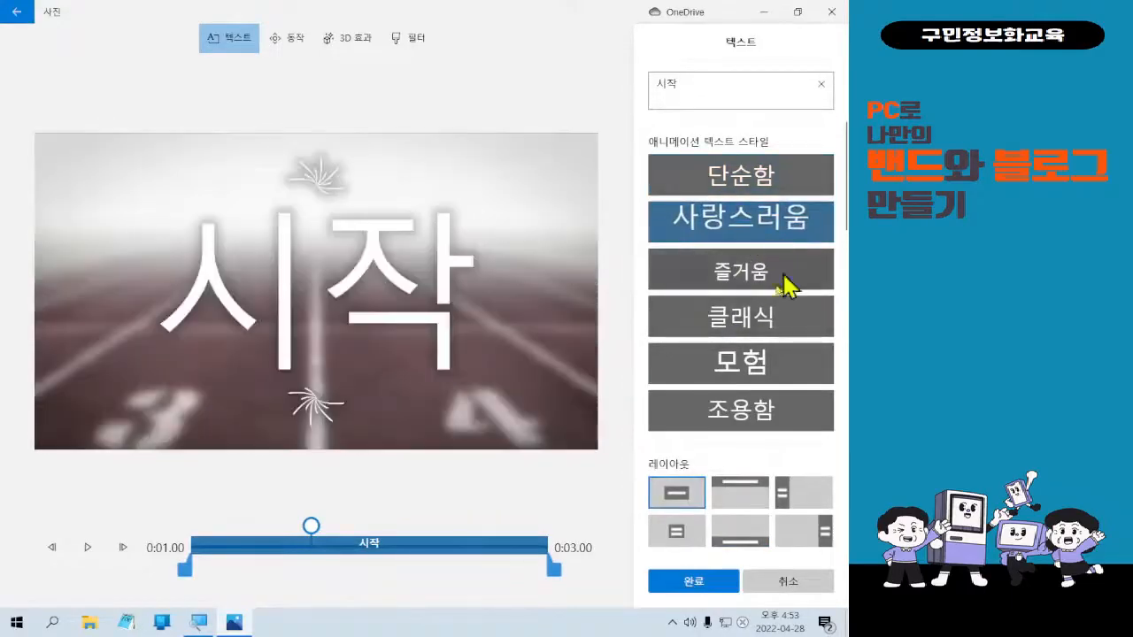
left_click(763, 281)
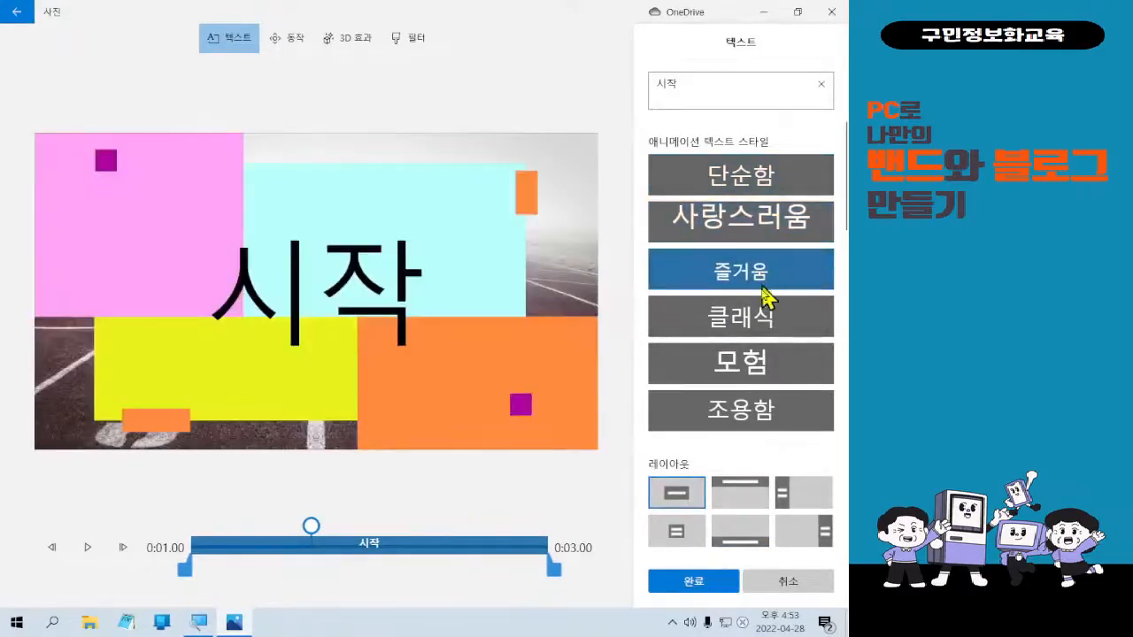
left_click(757, 317)
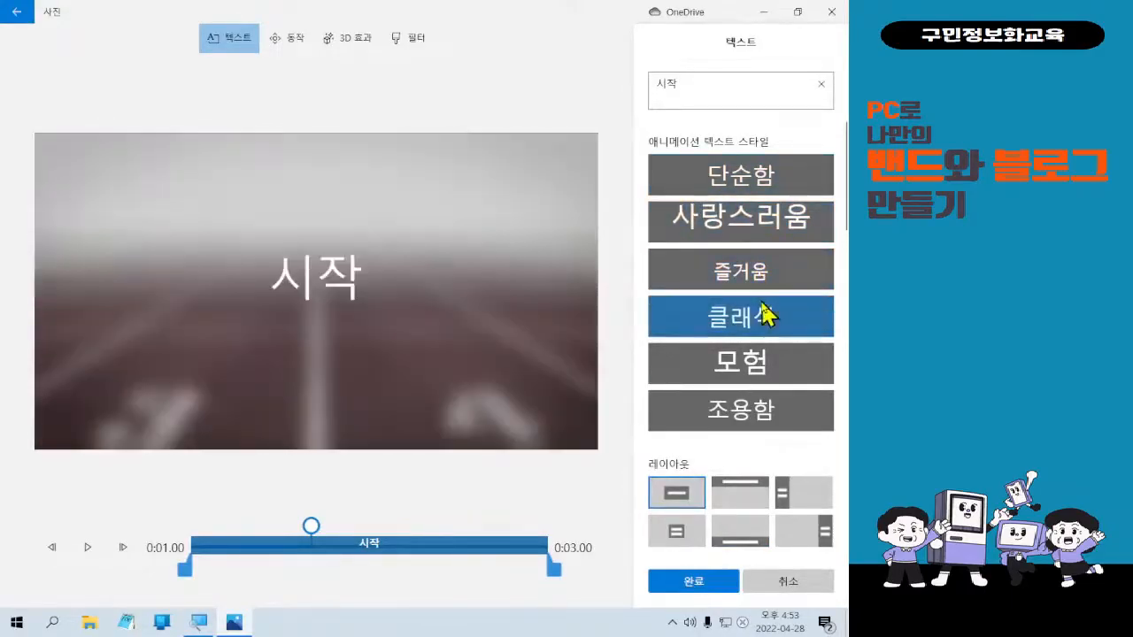
left_click(767, 362)
left_click(772, 409)
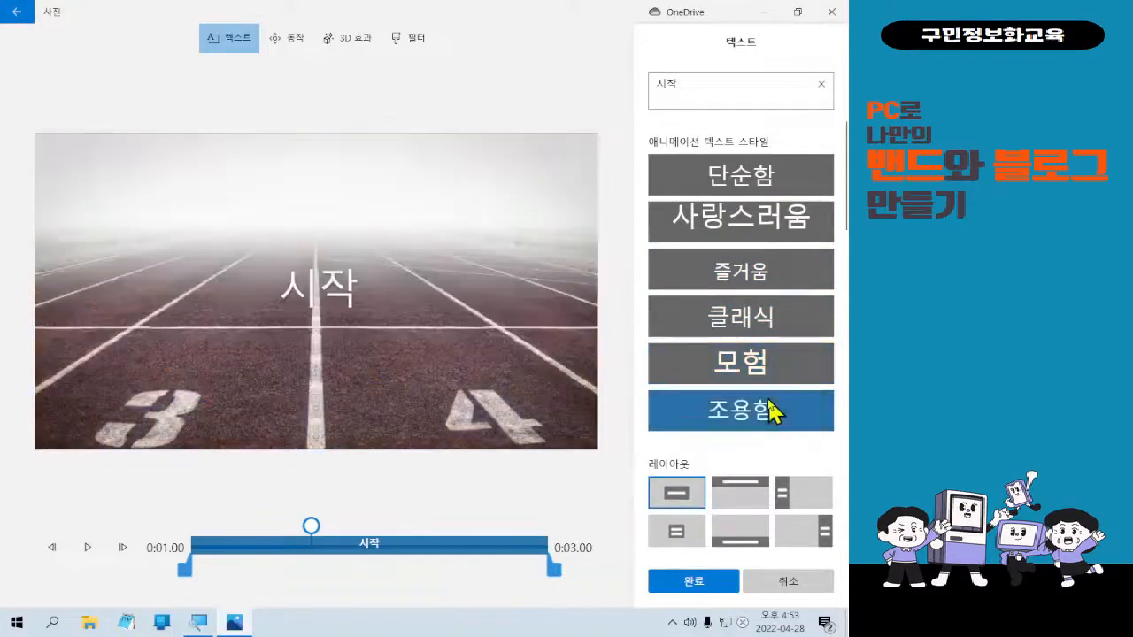
Preview the 붐, 영화, 굵게, 신선함 and 영향 animated text styles.
scroll(775, 390, "down", 3)
left_click(772, 332)
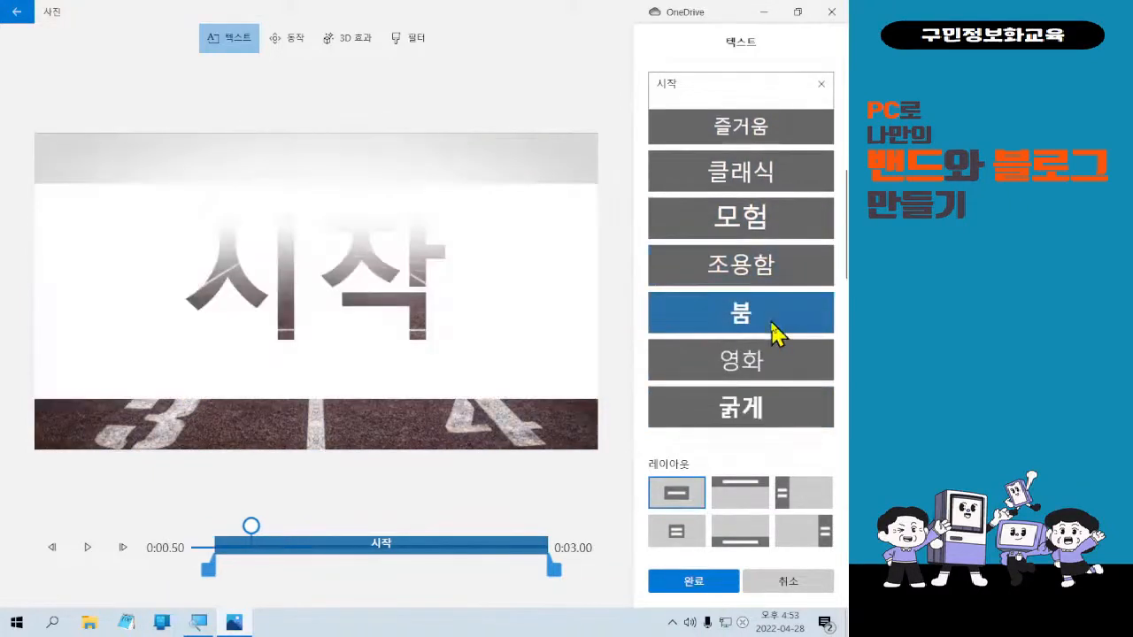
left_click(780, 362)
scroll(780, 364, "down", 1)
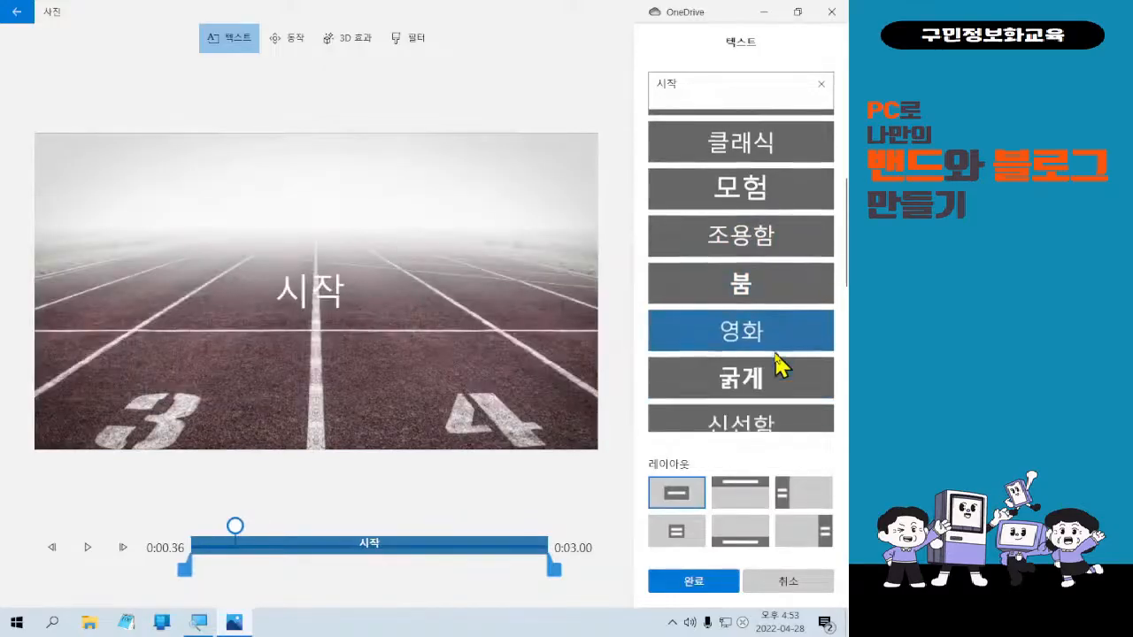
left_click(778, 361)
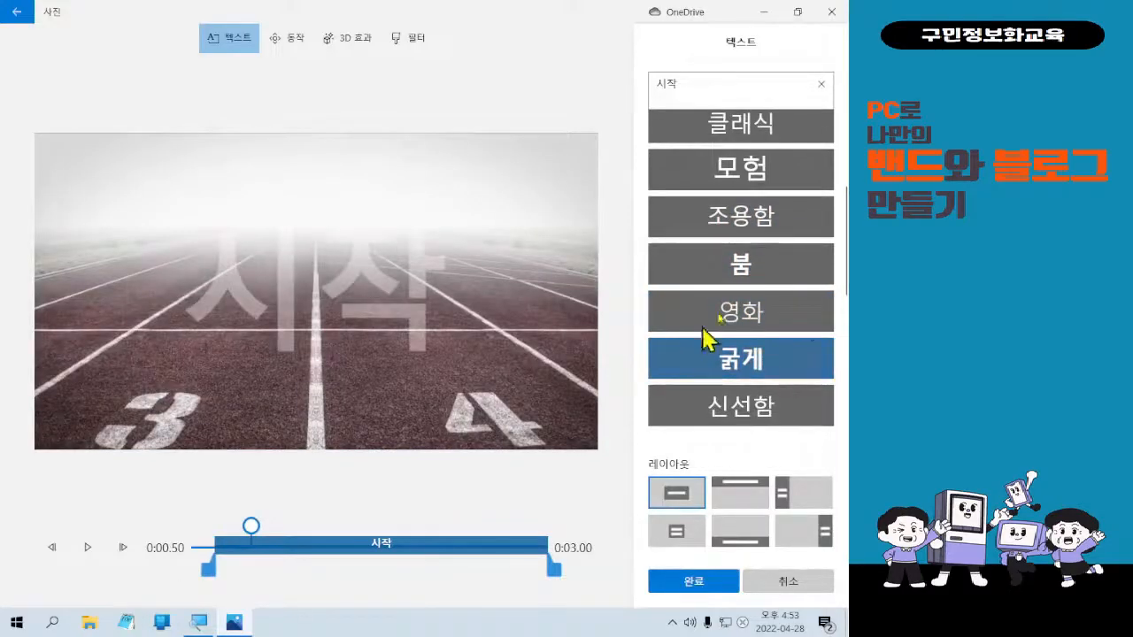
left_click(792, 401)
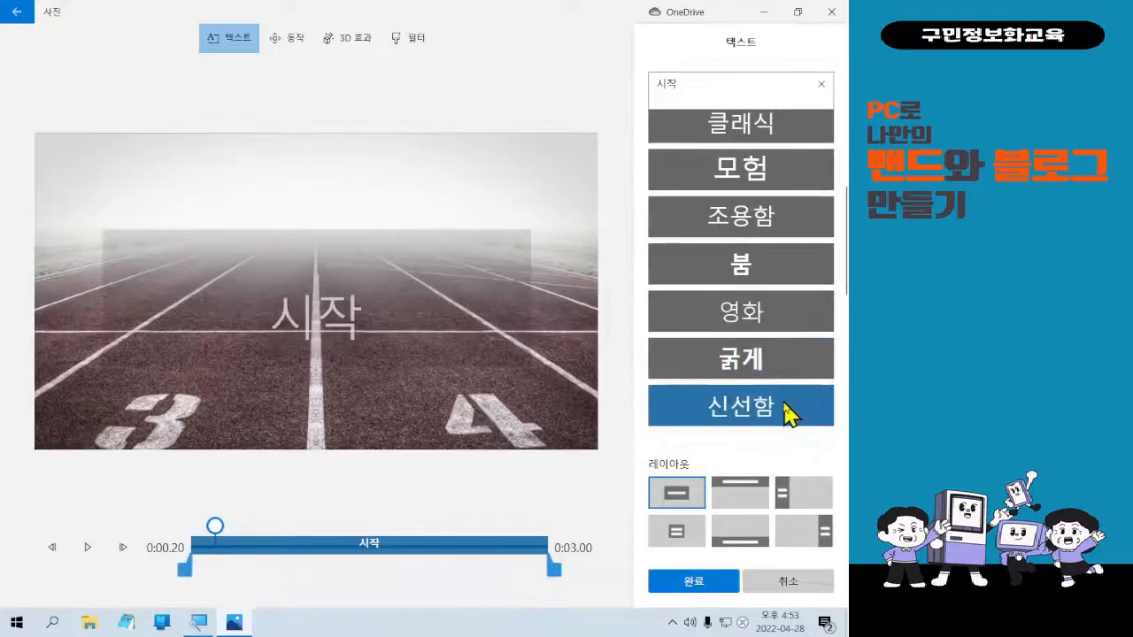
scroll(787, 413, "down", 1)
left_click(788, 398)
scroll(786, 403, "down", 2)
left_click(786, 357)
Try the 만화, 픽셀, 일렉트릭, 차갑게, 휴일 and 프린트 찾기 styles on the title.
left_click(786, 407)
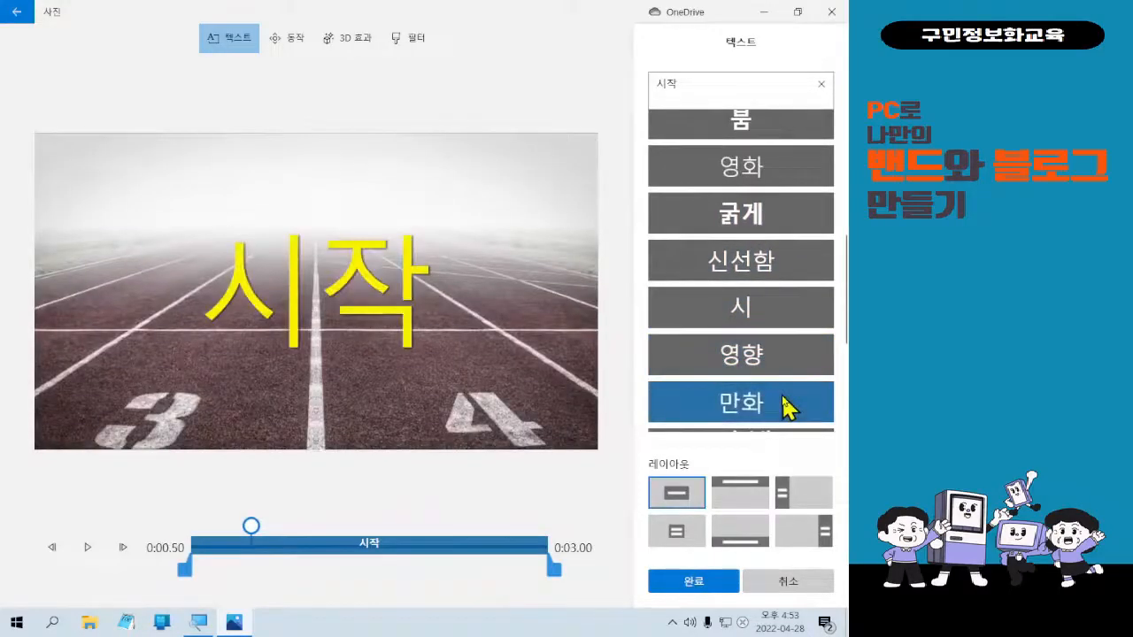
scroll(786, 408, "down", 1)
left_click(786, 407)
scroll(786, 408, "down", 1)
left_click(786, 407)
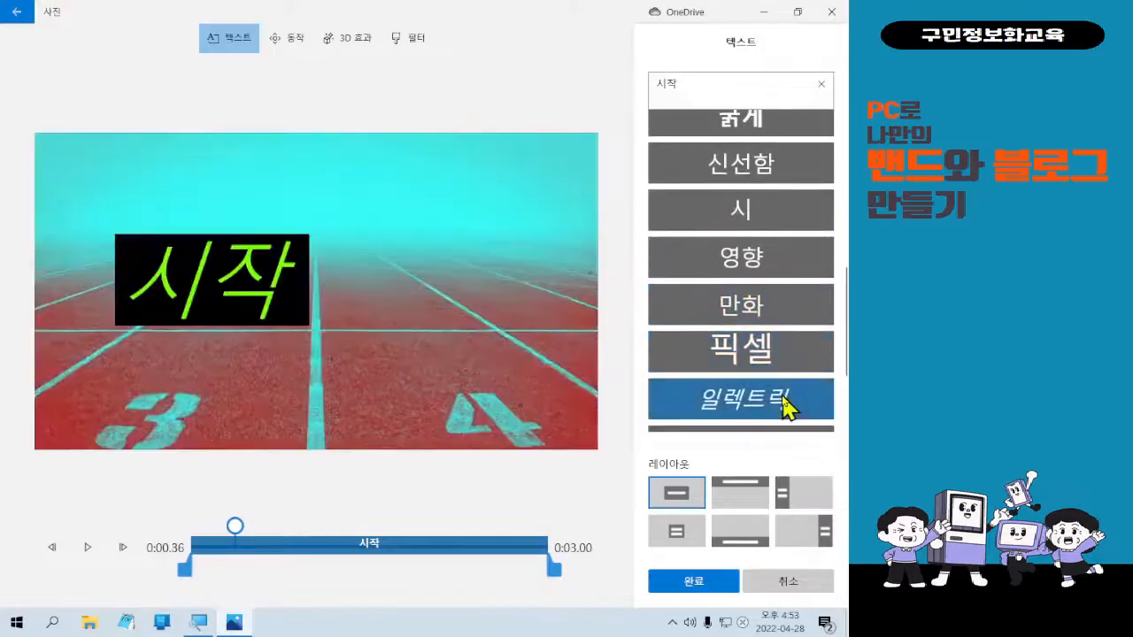
scroll(786, 407, "down", 1)
left_click(786, 408)
scroll(786, 407, "down", 1)
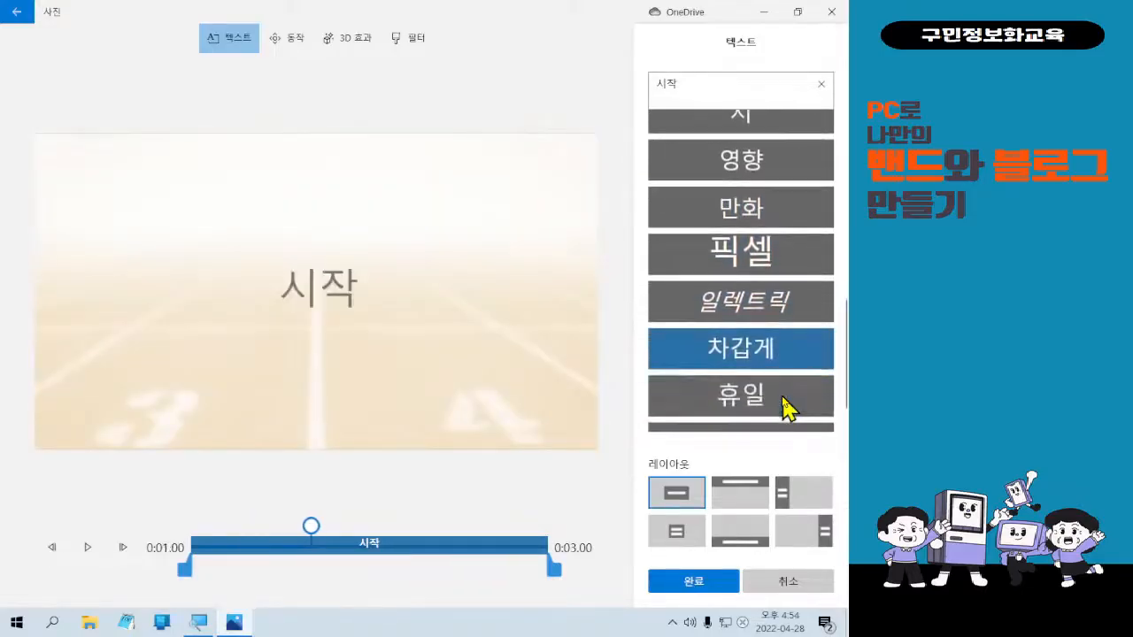
left_click(786, 407)
scroll(786, 407, "down", 1)
left_click(786, 407)
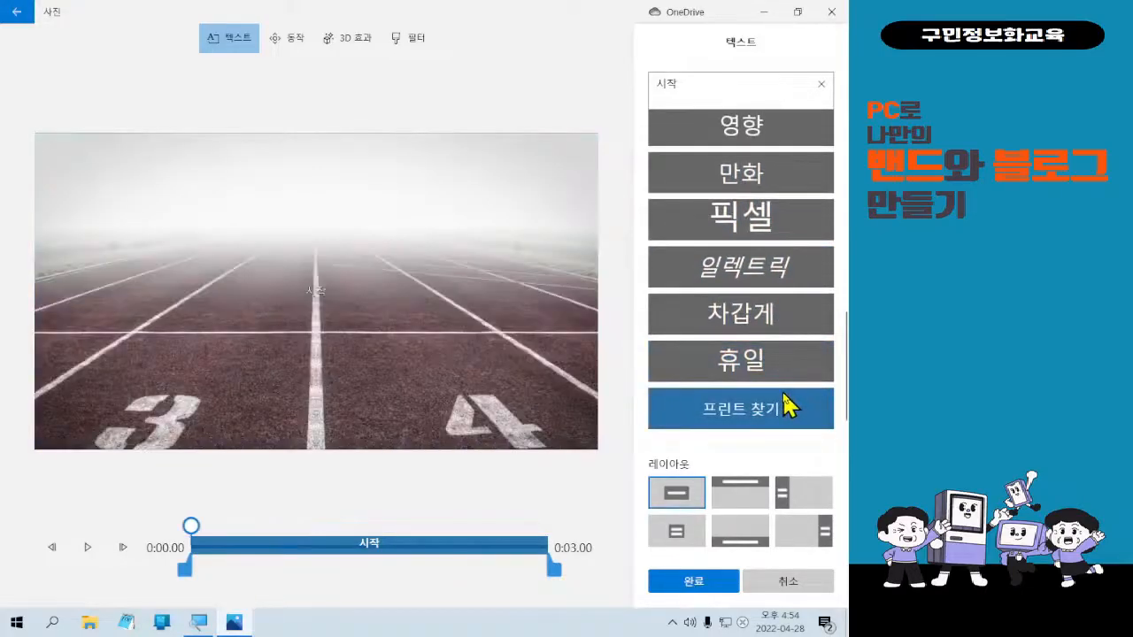
scroll(786, 407, "up", 6)
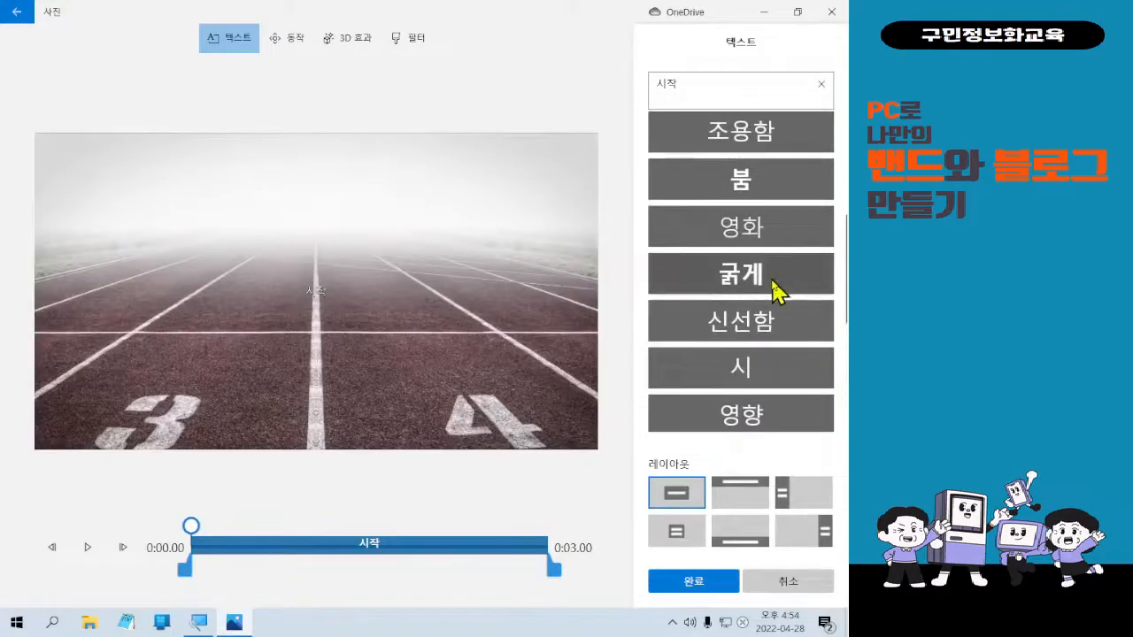
Select the 굵게 style so 시작 shows in large faded lettering.
left_click(776, 290)
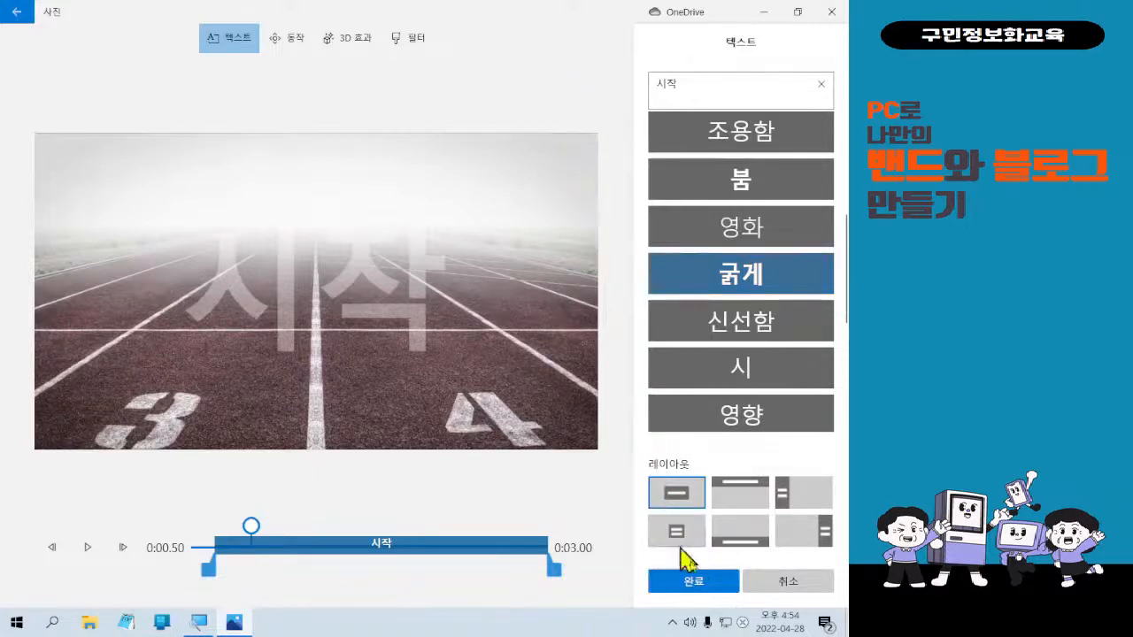
Close the text editor and select the second clip with the clasped hands.
left_click(715, 586)
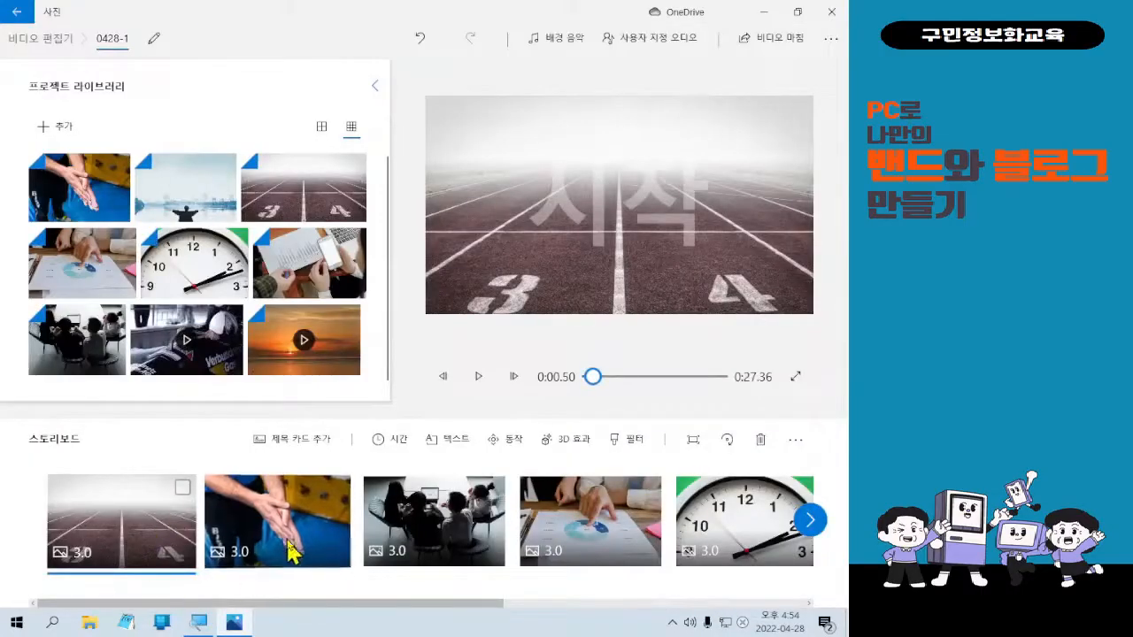
left_click(292, 542)
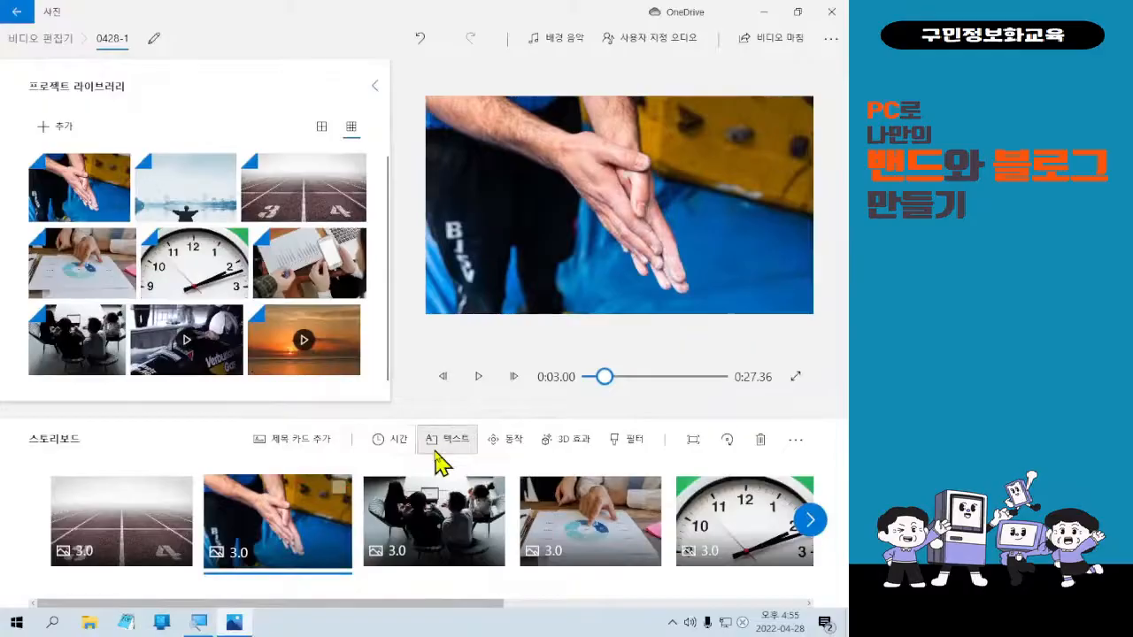
Caption the hands clip with 회복의 유일한 길은 다시 시작하는 것이다. and begin a new line.
left_click(435, 447)
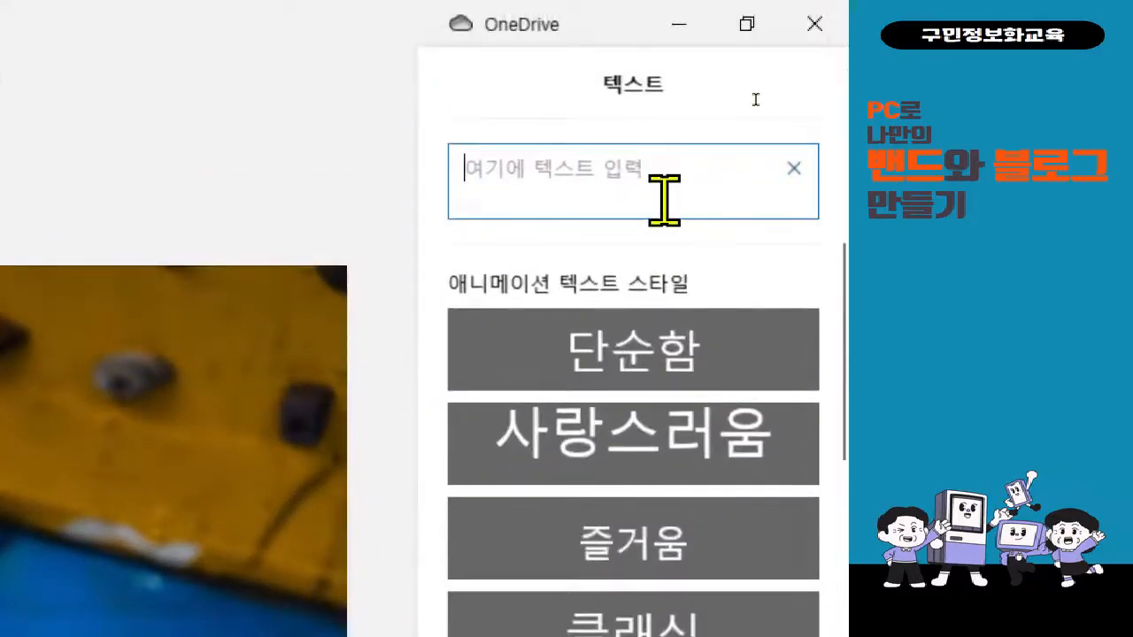
type("회복으")
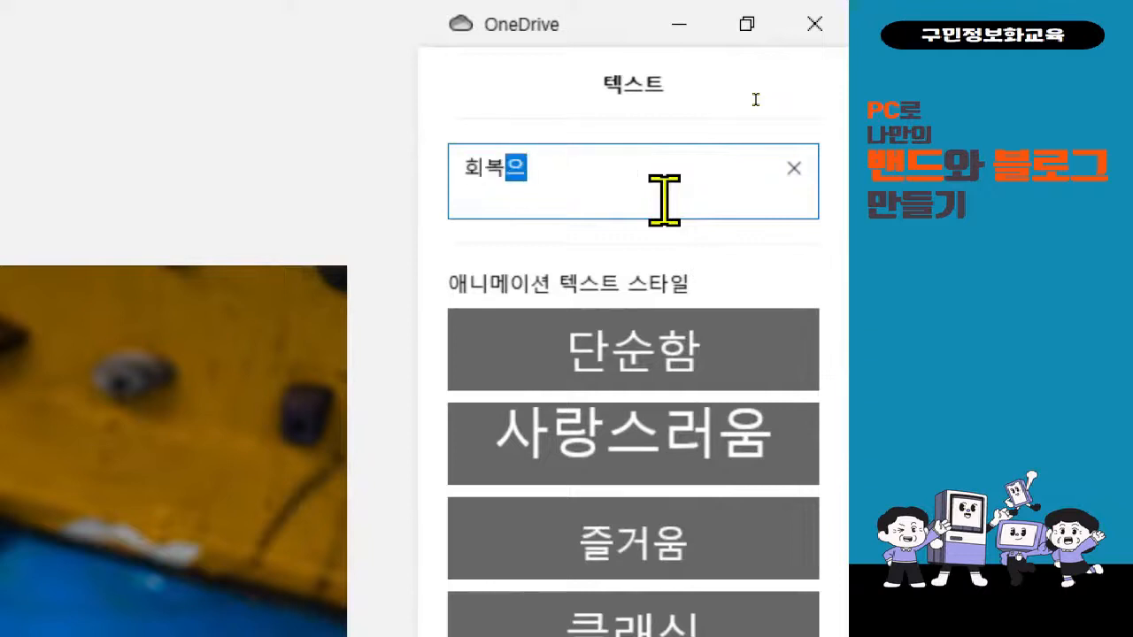
type("의 하")
key("BackSpace")
key("BackSpace")
type("유일한")
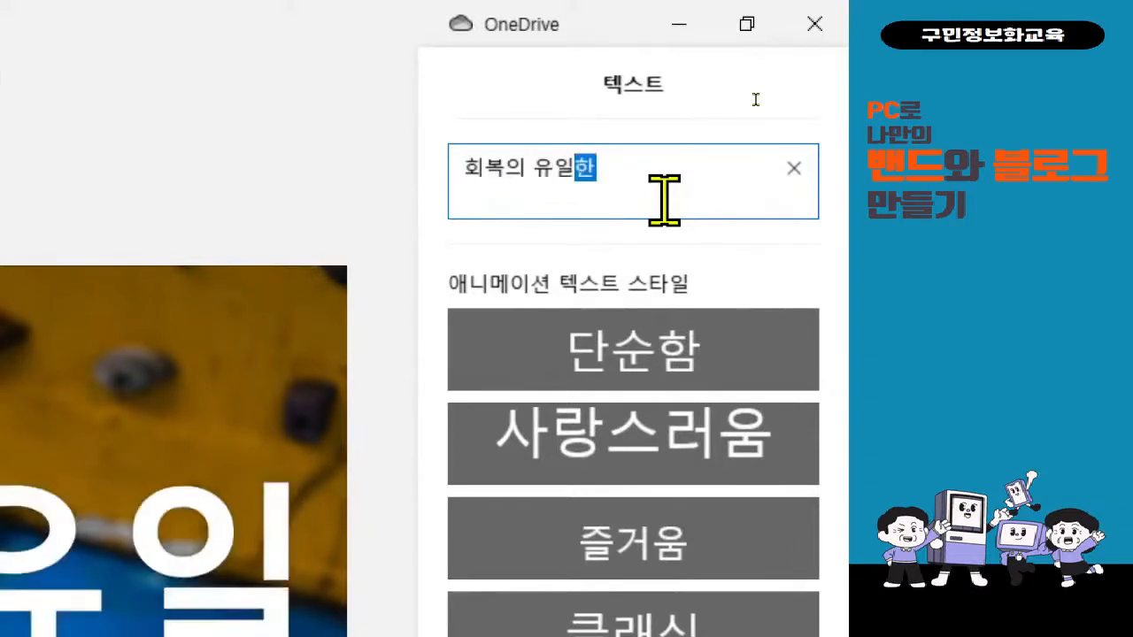
type(" 길은 시 시자")
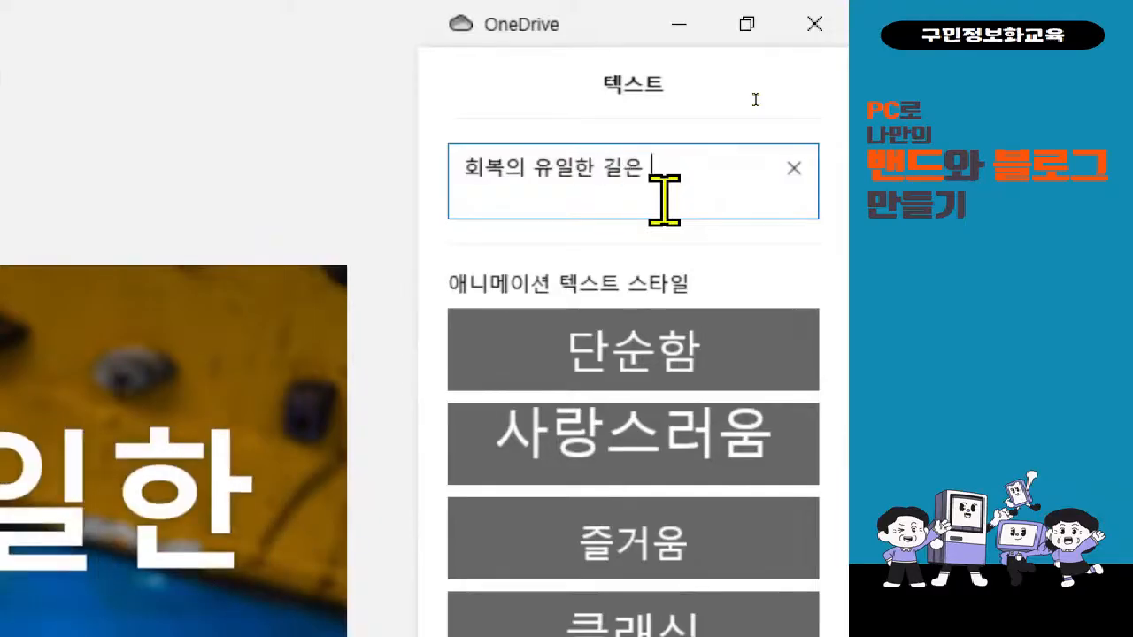
key("BackSpace")
key("BackSpace")
key("BackSpace")
key("BackSpace")
key("BackSpace")
key("BackSpace")
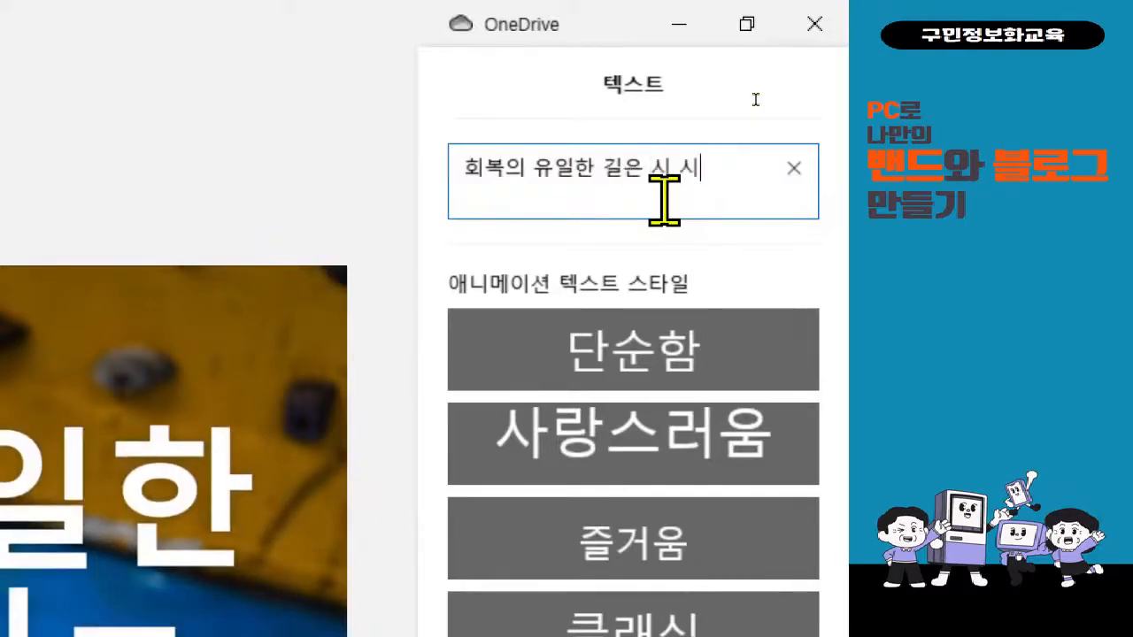
type("다")
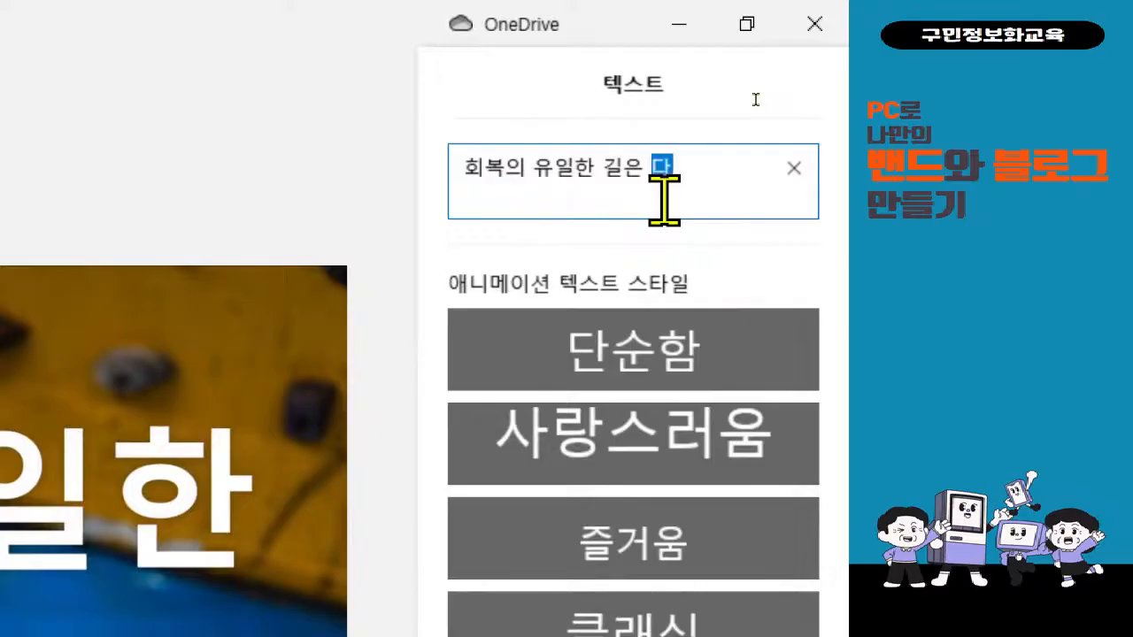
type("시 시작하는 거")
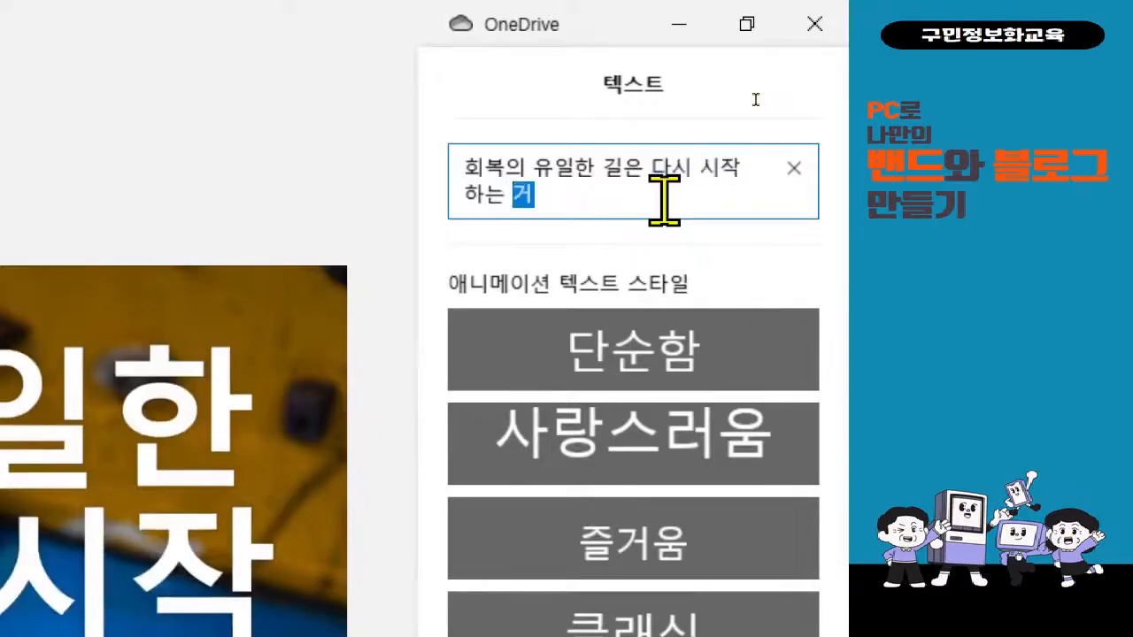
type("것이다")
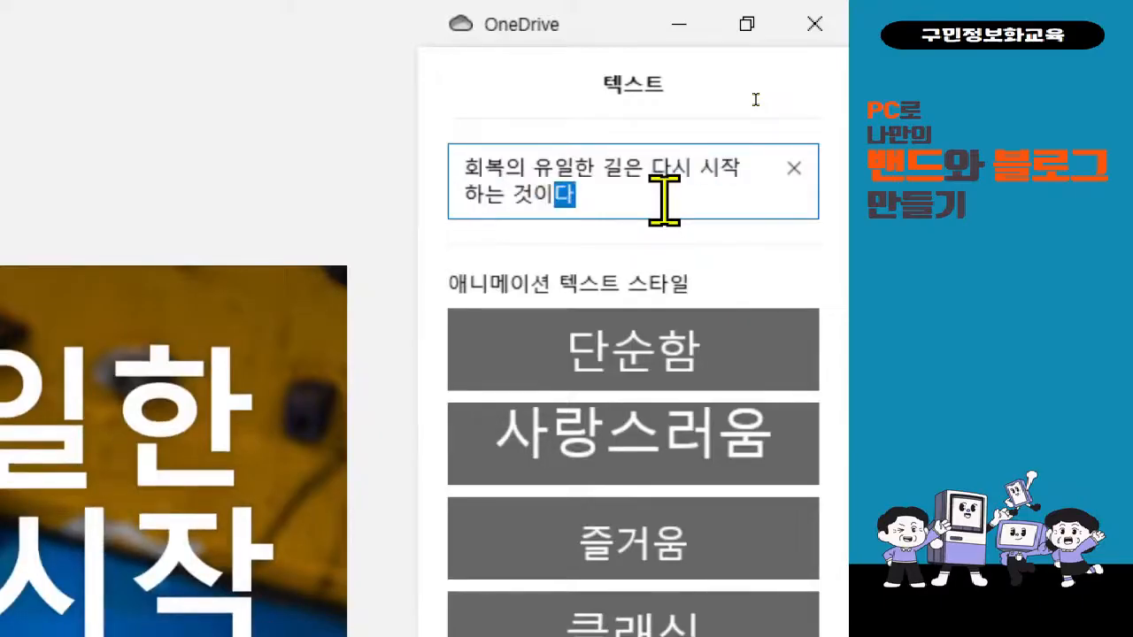
type(".")
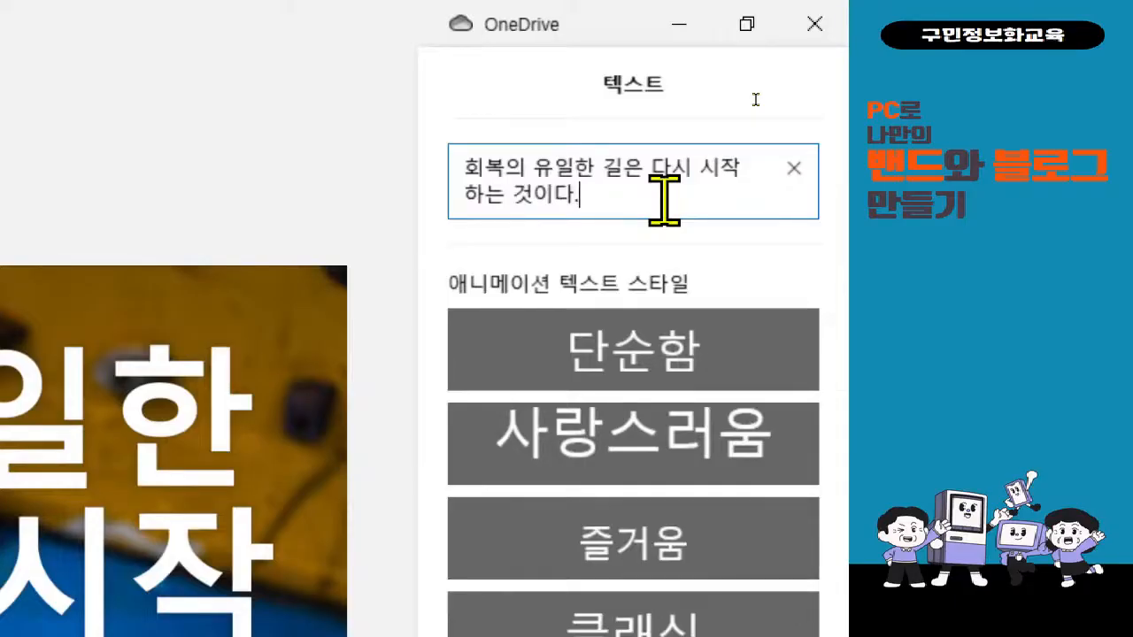
key("Return")
Add the author's name as the second line, select all the text, and open Notepad.
type("-체이즈-")
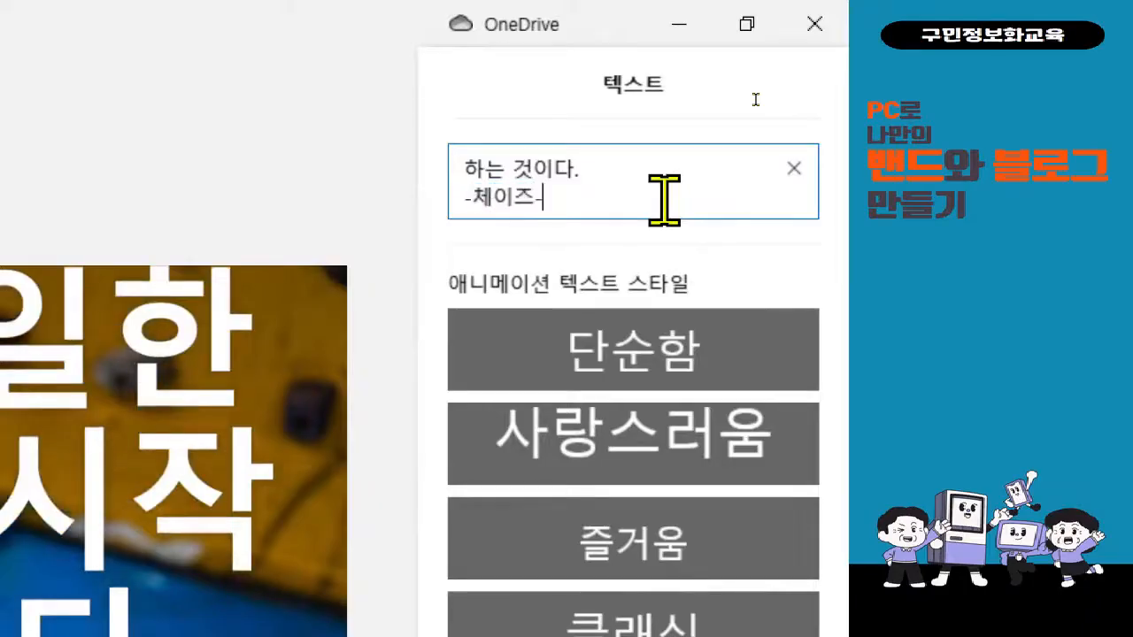
key("ctrl+a")
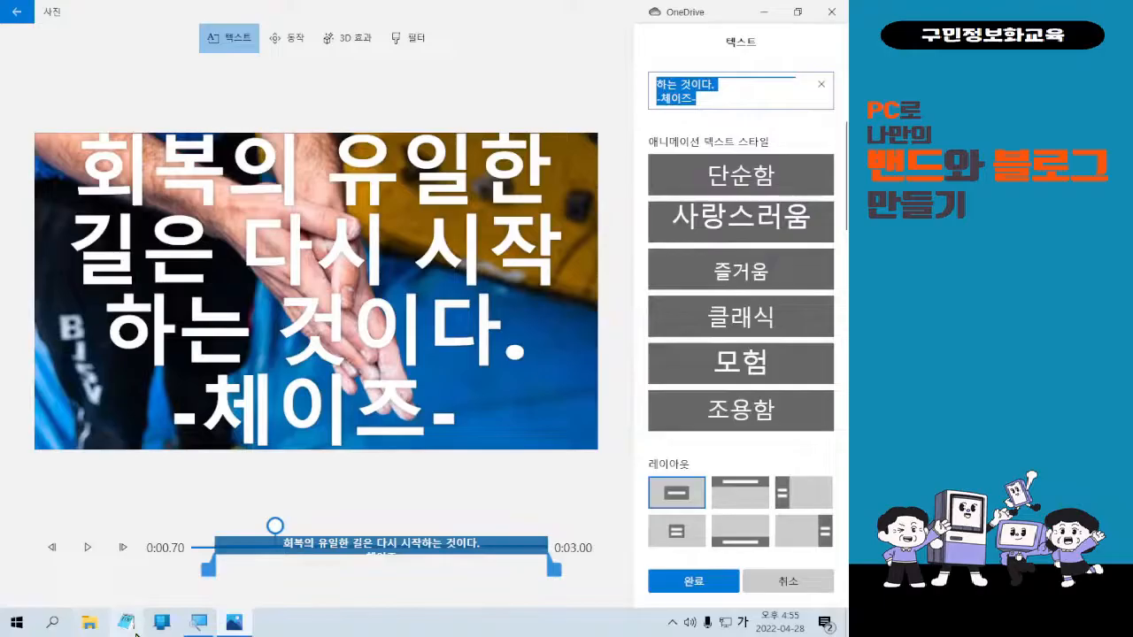
left_click(129, 623)
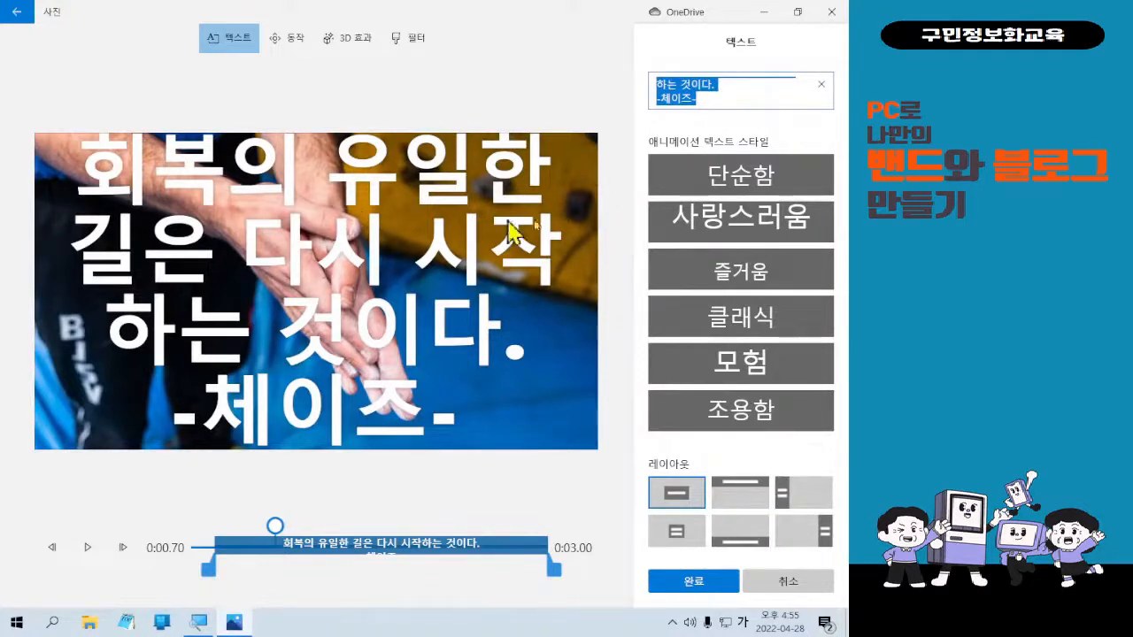
left_click(729, 100)
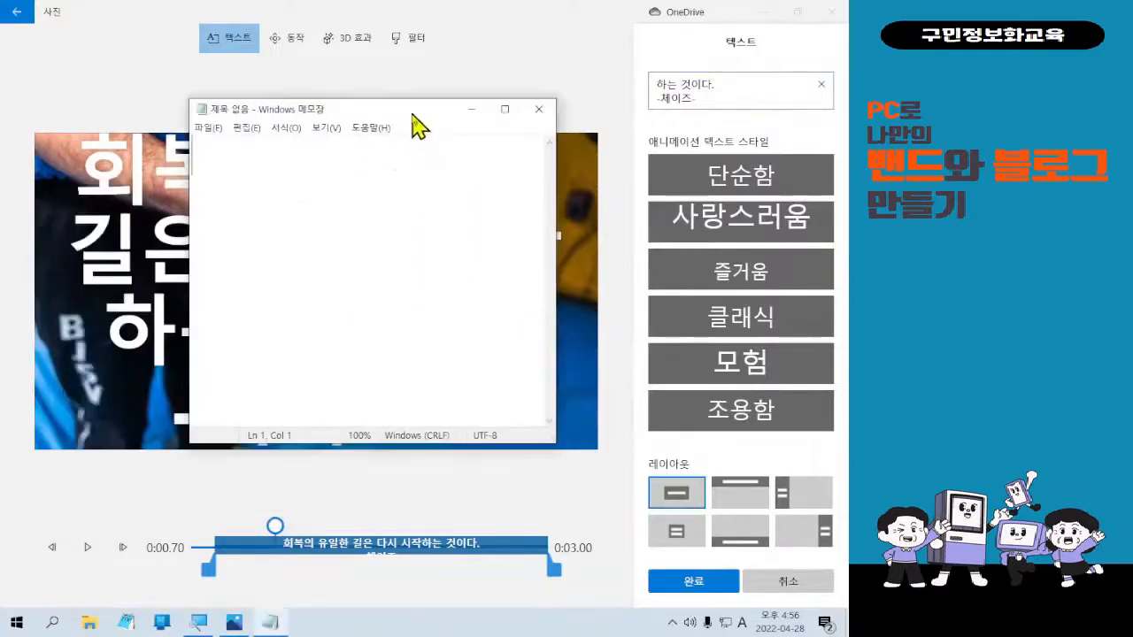
Paste the 회복의 유일한 길은 다시 시작하는 것이다 quote into a wide Notepad window zoomed to 130%.
left_click_drag(556, 442, 772, 336)
type("회복의 유일한 길은 다시 시작하는 것이다. -체이즈-")
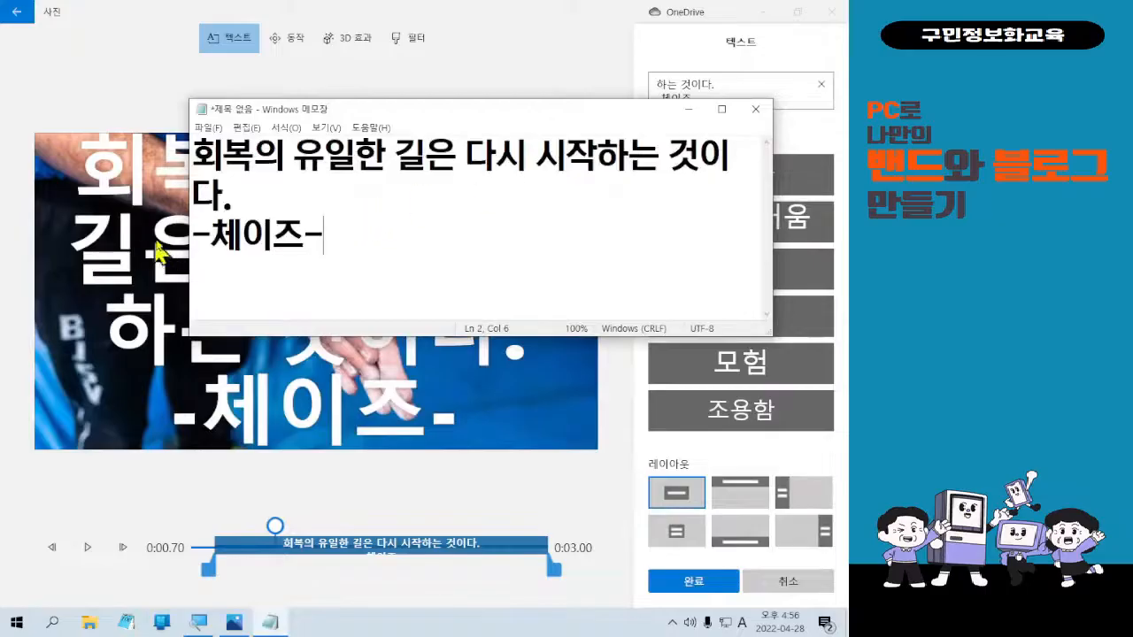
left_click_drag(191, 234, 147, 224)
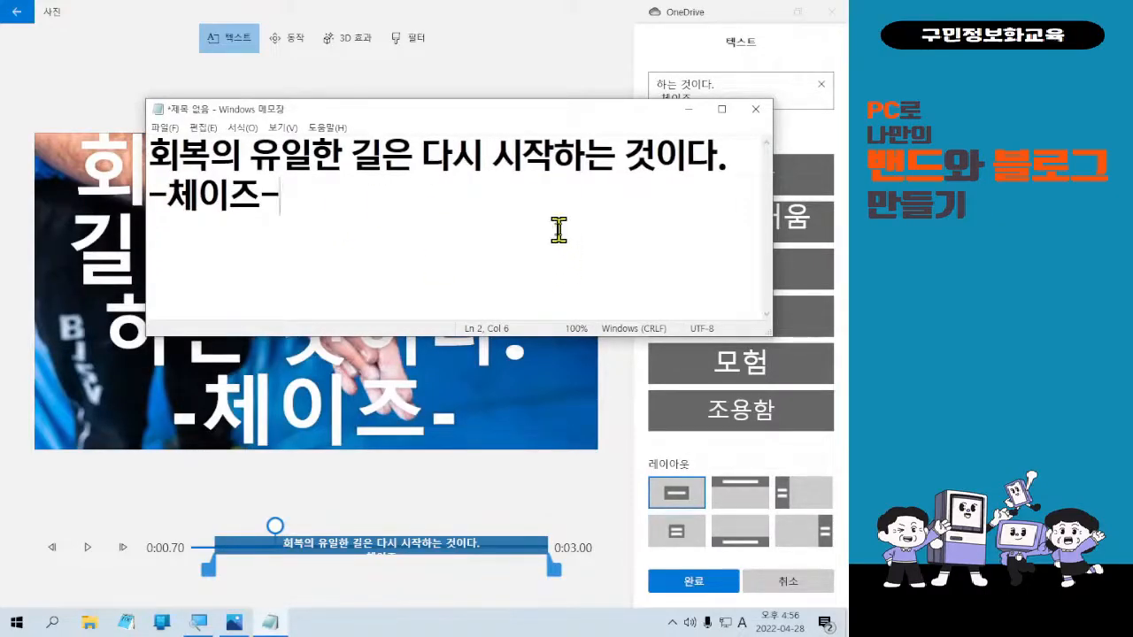
key("ctrl+plus")
key("ctrl+plus")
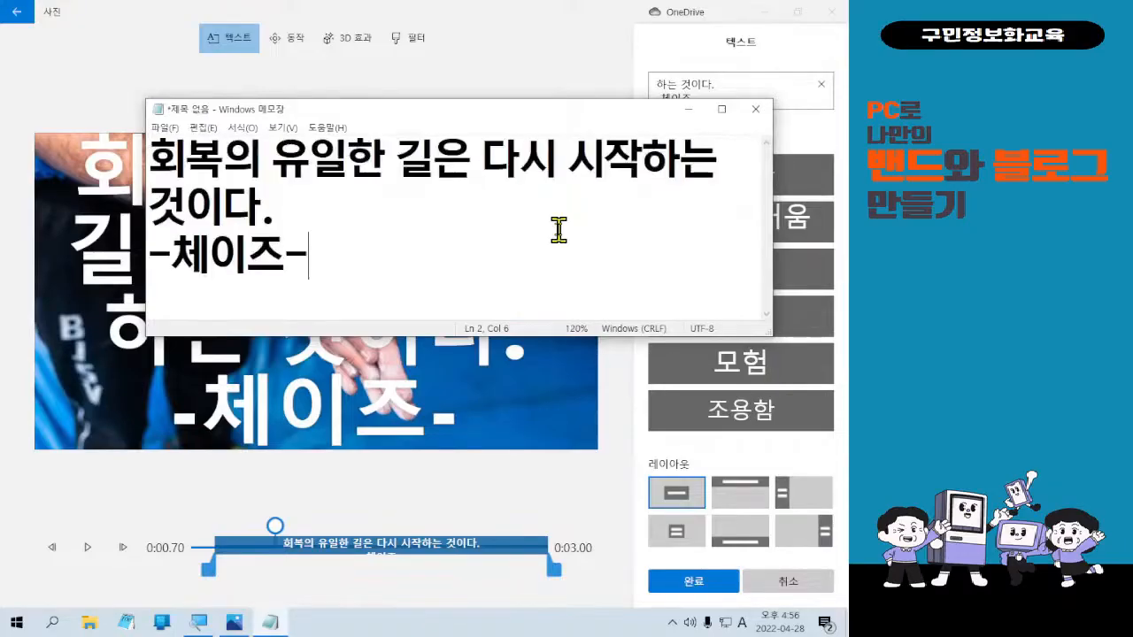
key("ctrl+plus")
left_click_drag(145, 212, 7, 159)
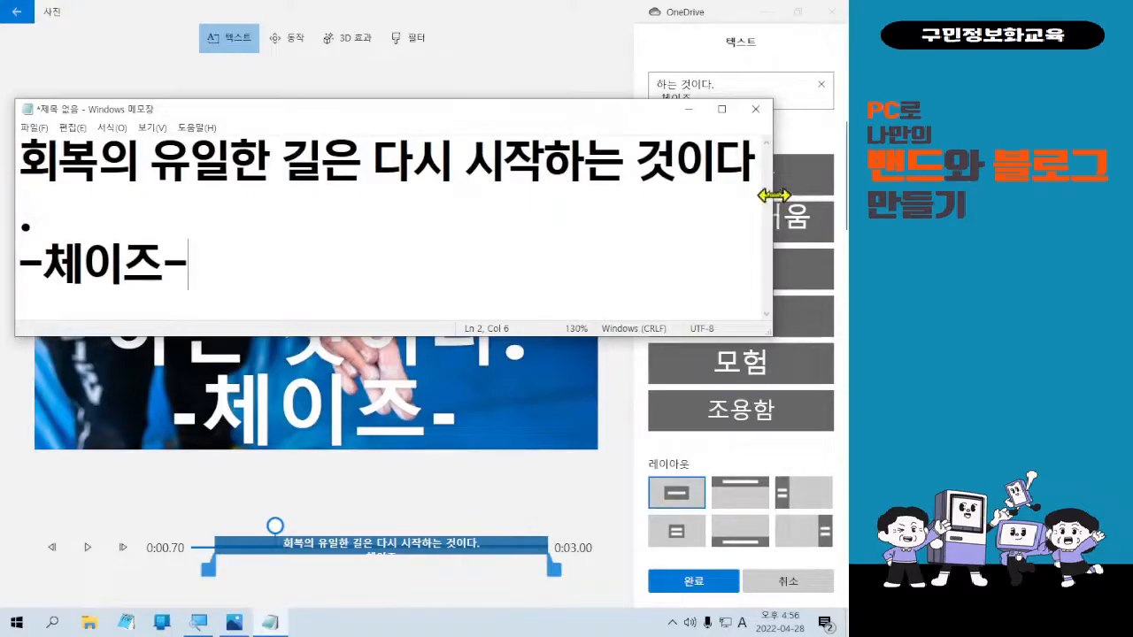
left_click_drag(777, 191, 800, 191)
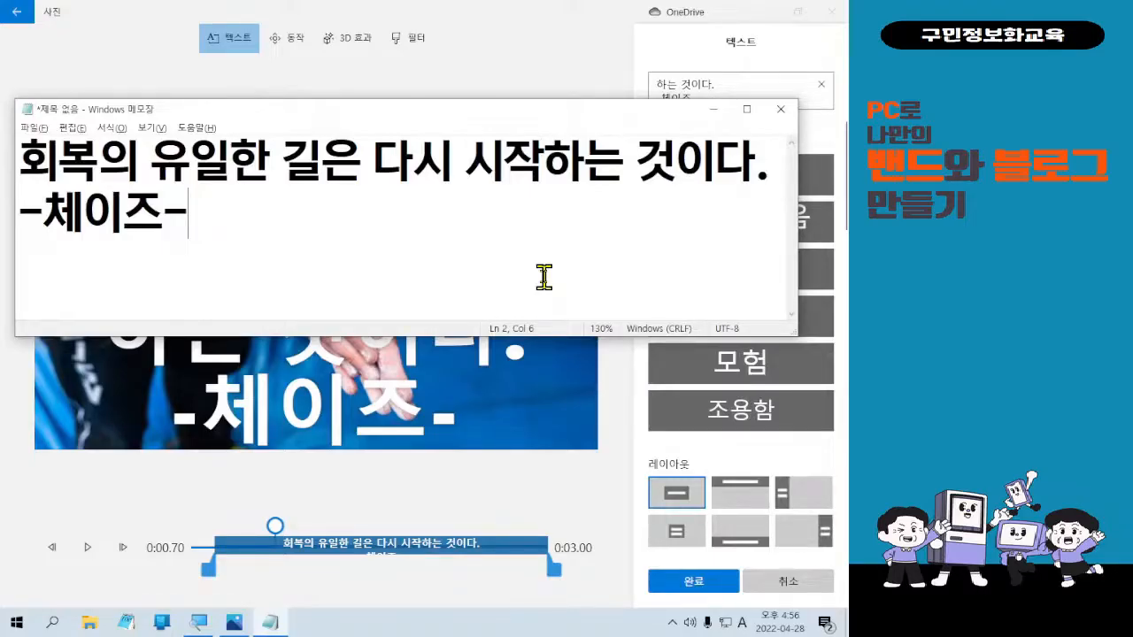
key("alt+f")
key("Escape")
key("alt+f")
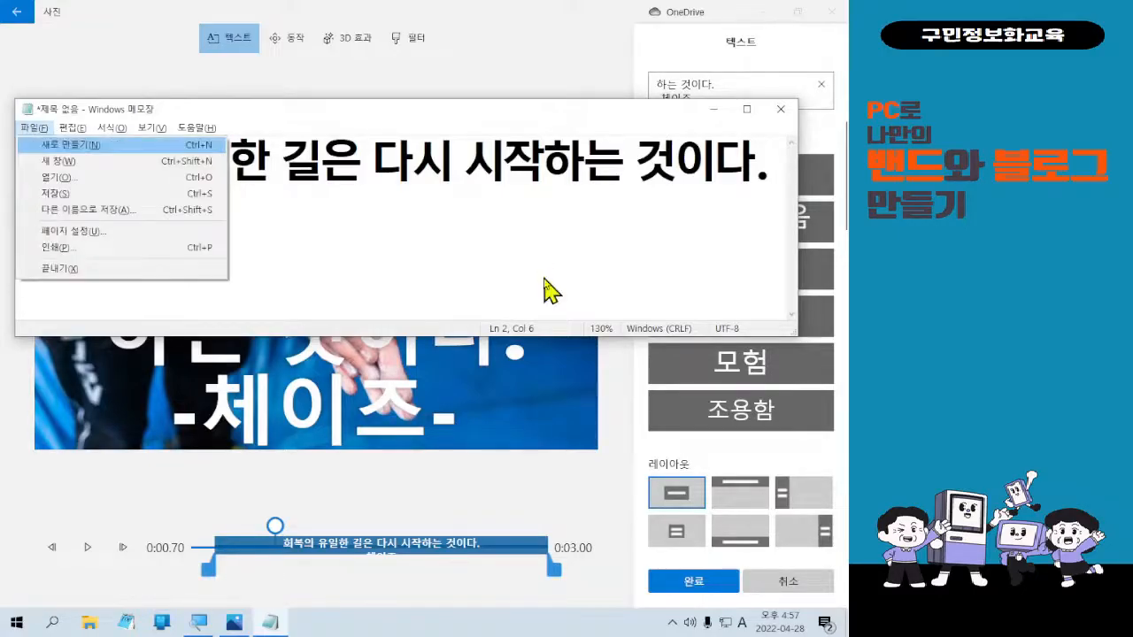
key("Escape")
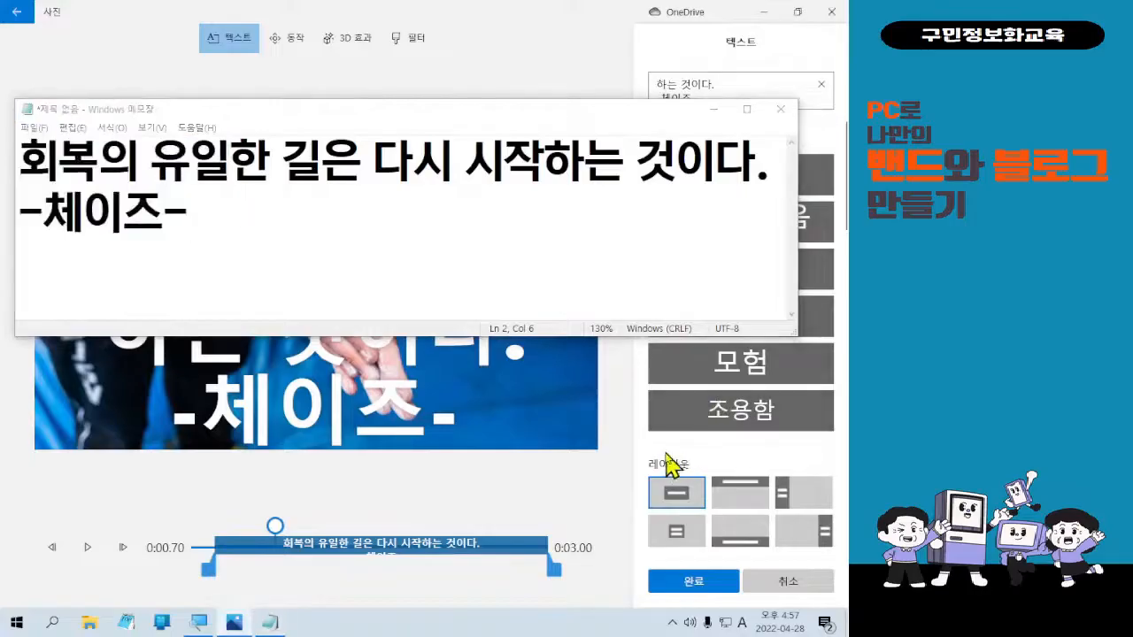
Back in the editor, move the caption to the bottom and compare the 단순함 and 사랑스러움 styles.
left_click(713, 110)
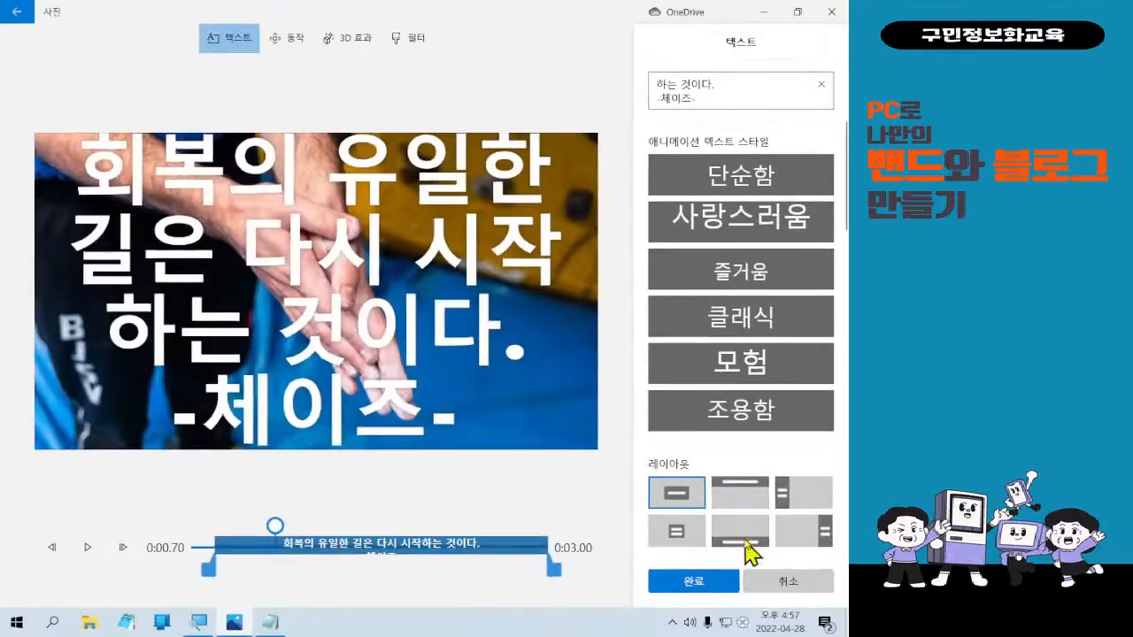
left_click(639, 510)
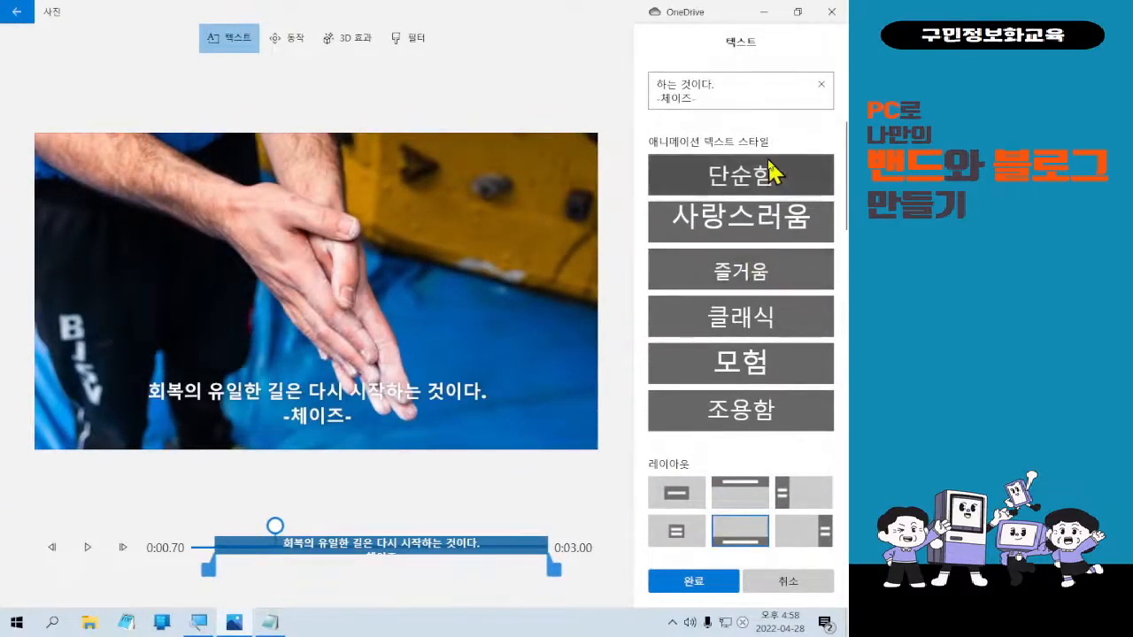
left_click(771, 170)
left_click(763, 215)
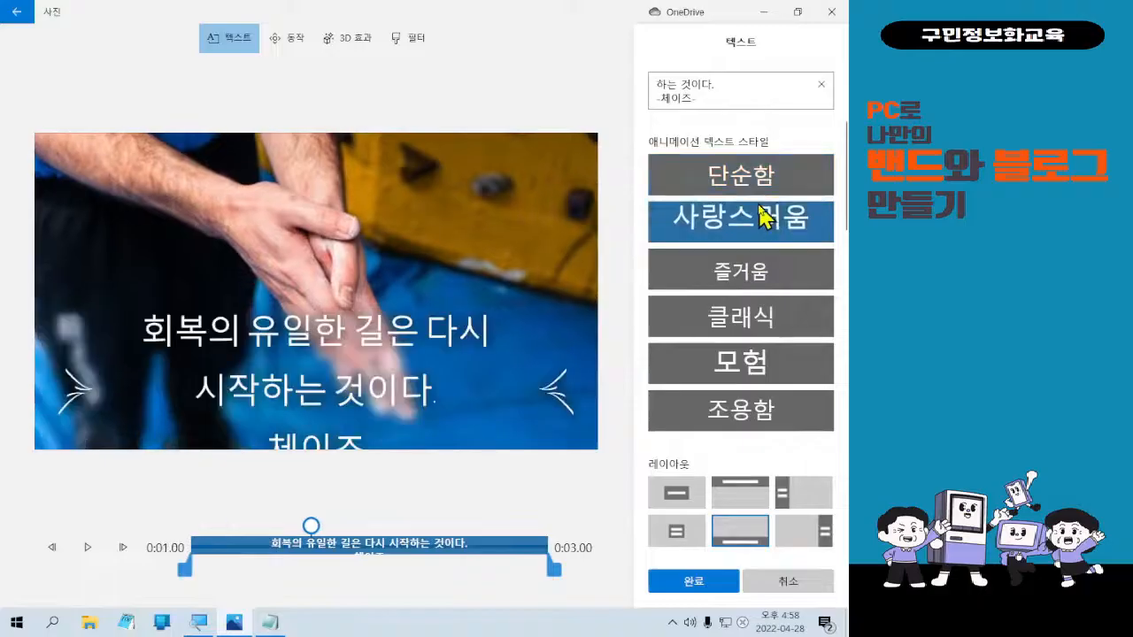
left_click(752, 184)
left_click(759, 221)
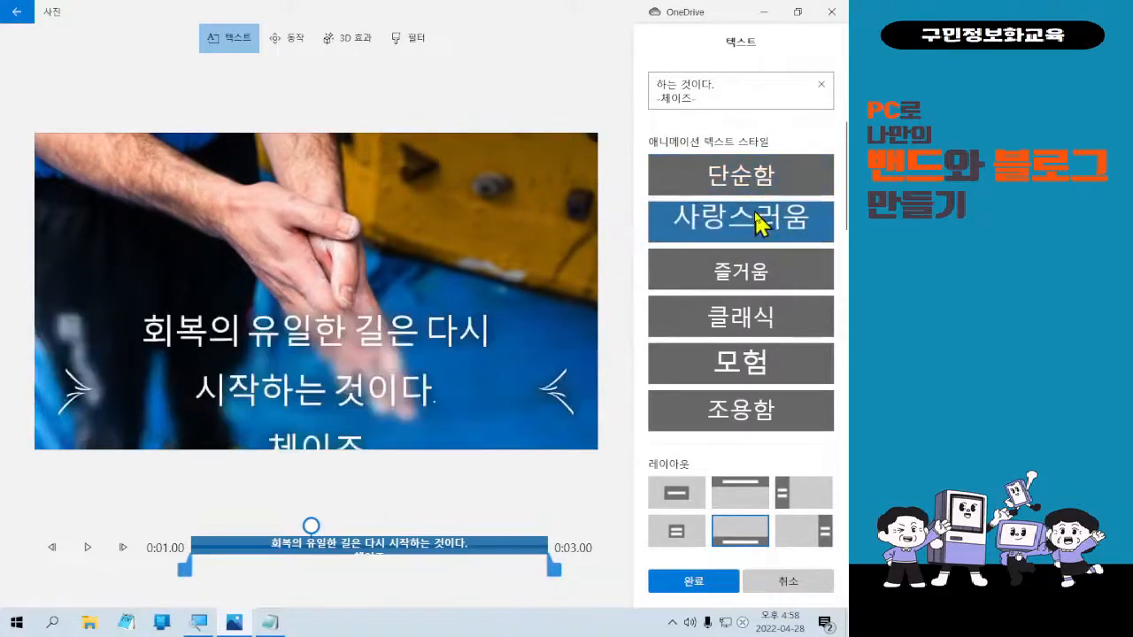
Preview styles from 즐거움 through 굵게 and choose 신선함 for the quote.
left_click(761, 277)
left_click(761, 323)
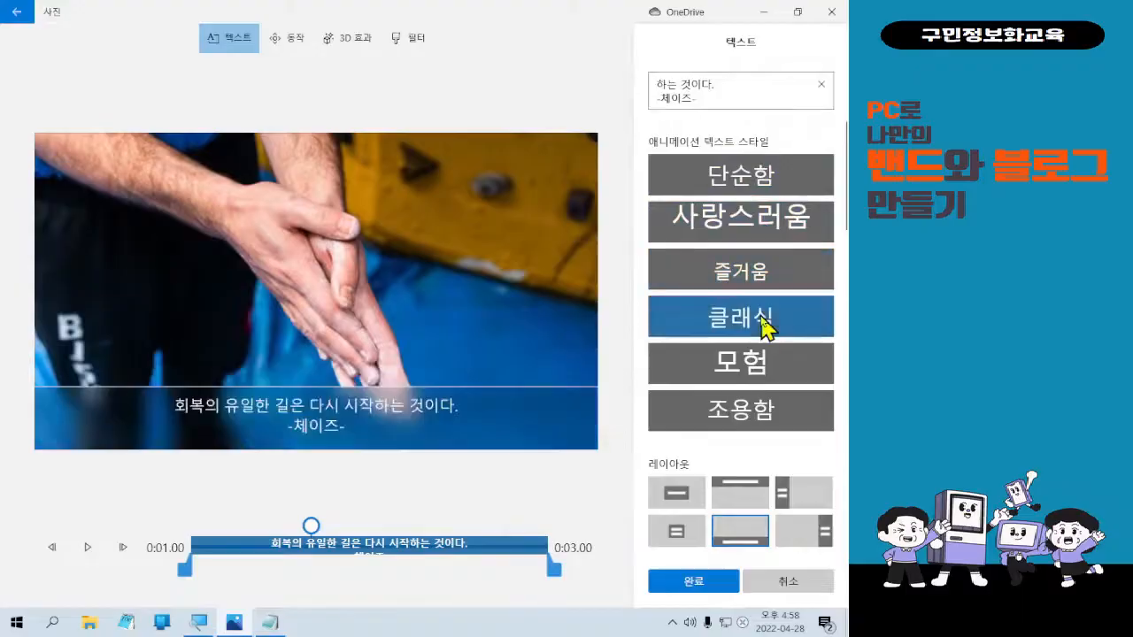
left_click(763, 372)
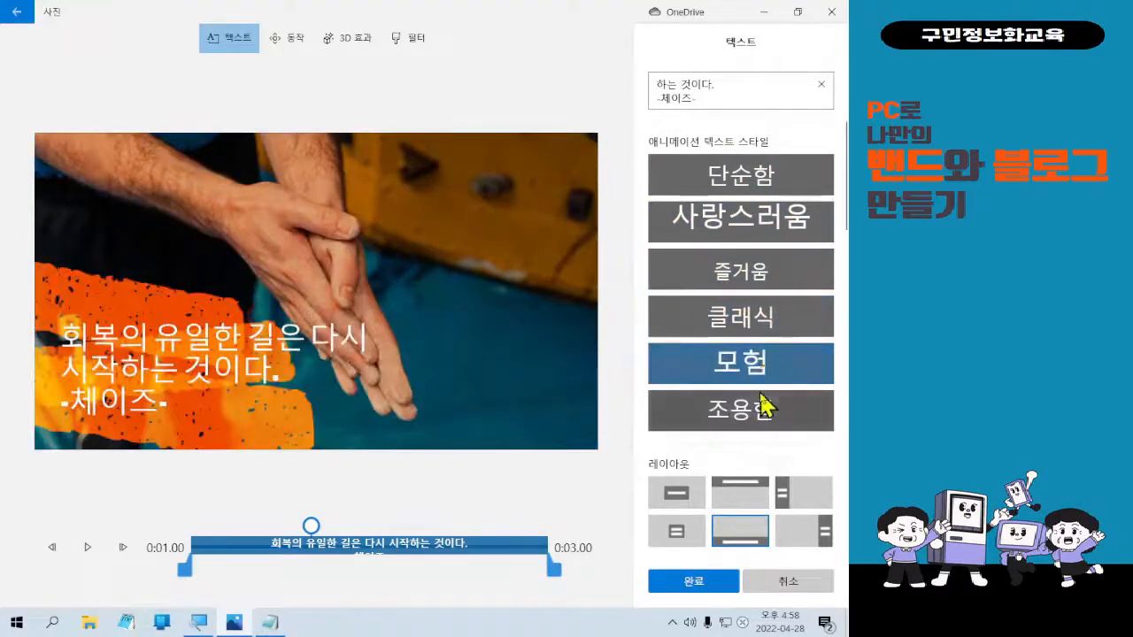
left_click(760, 407)
scroll(763, 406, "down", 2)
left_click(759, 376)
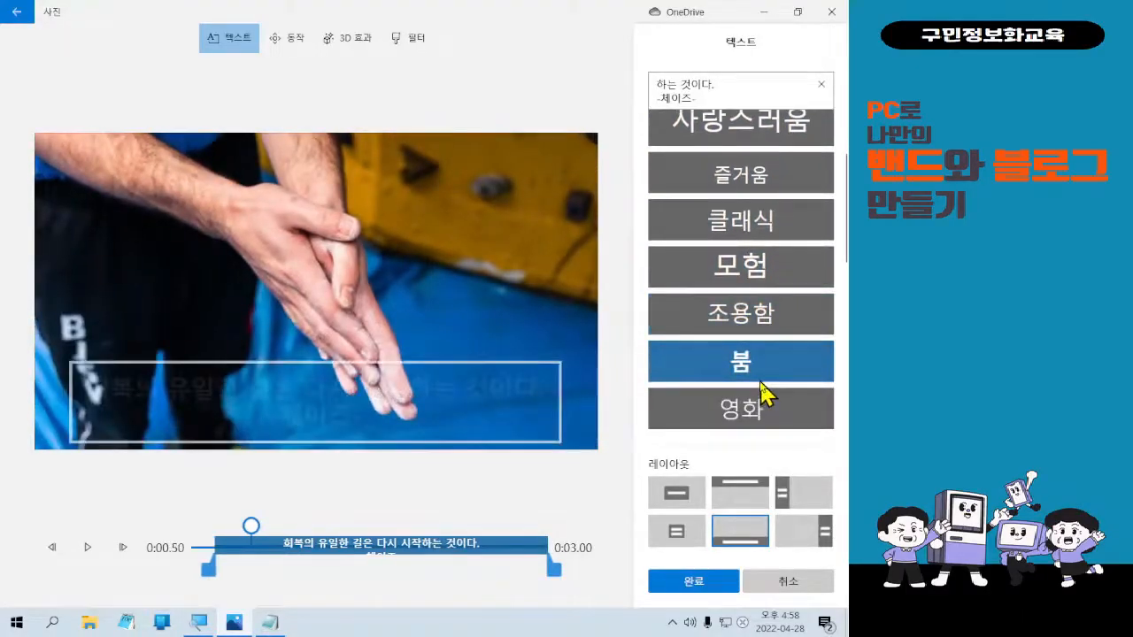
left_click(763, 405)
scroll(763, 405, "down", 3)
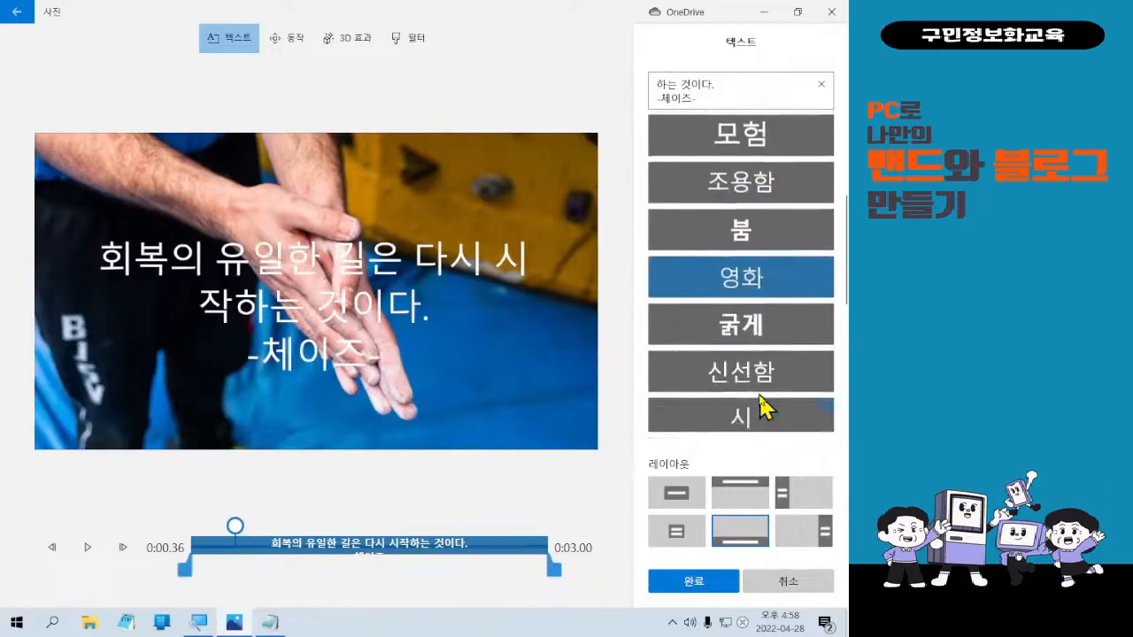
left_click(768, 310)
left_click(768, 358)
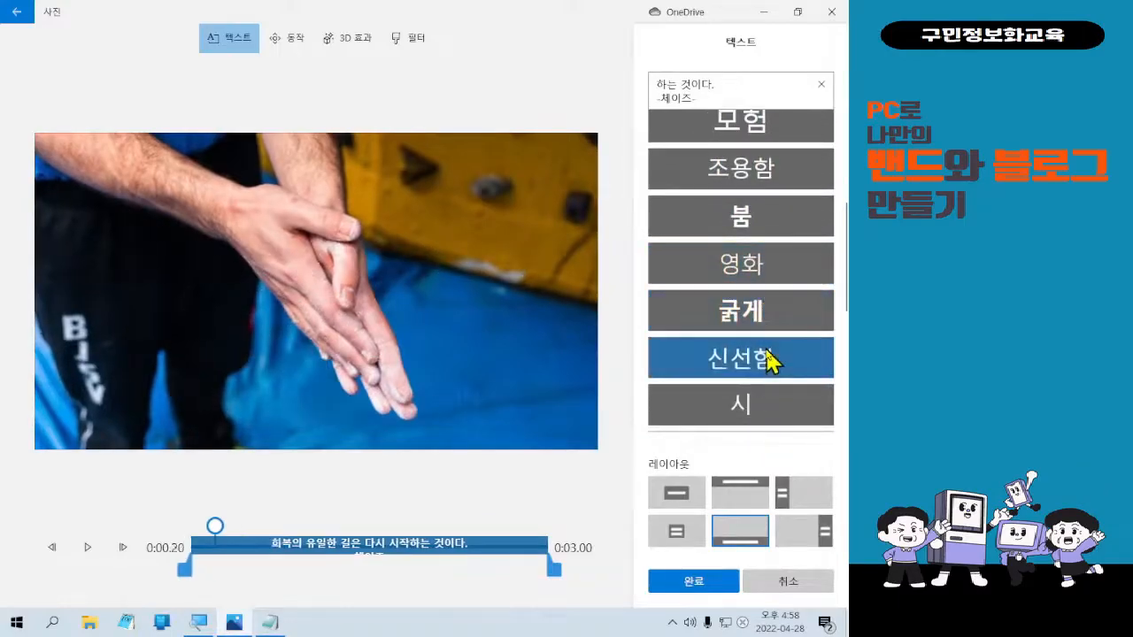
left_click(772, 327)
left_click(776, 363)
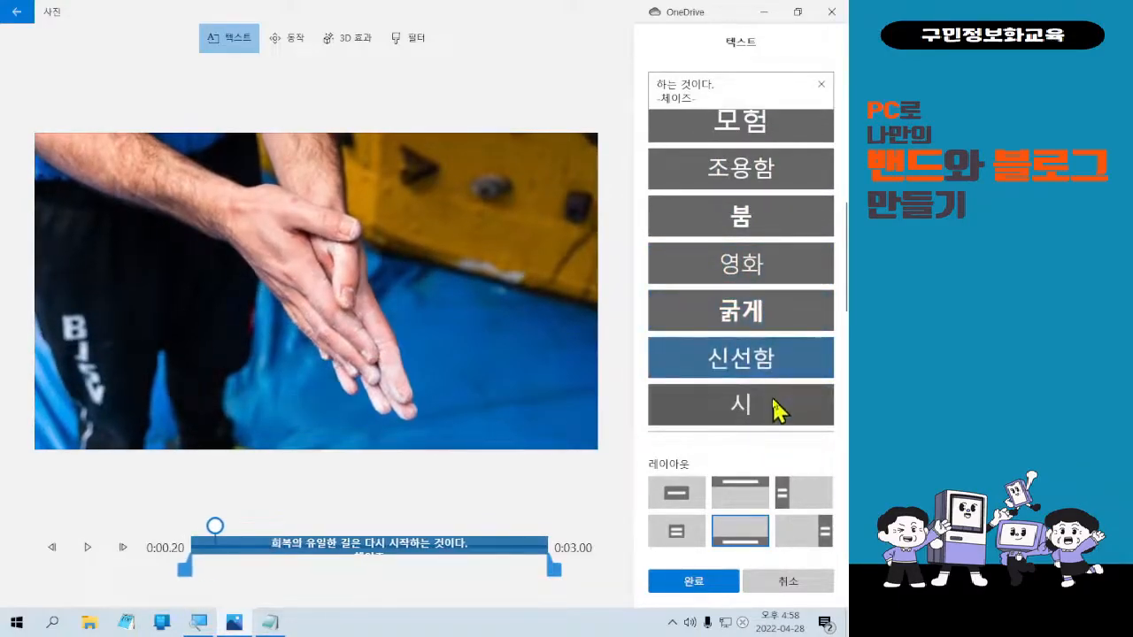
Play the animated caption preview, then confirm with 완료 to return to the storyboard.
left_click(89, 544)
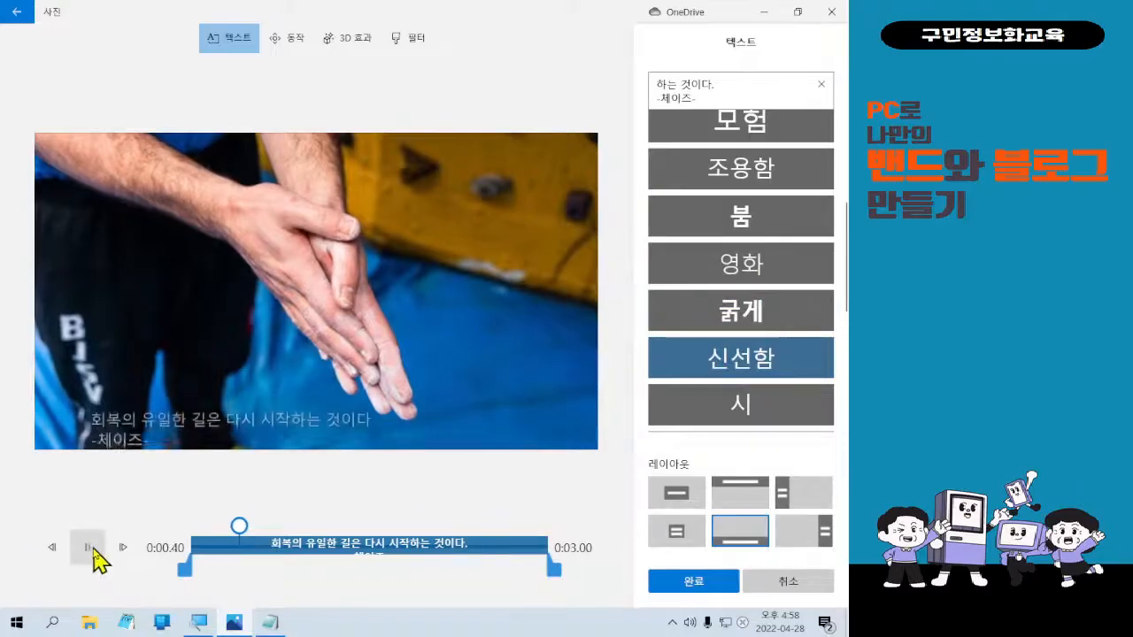
left_click(92, 550)
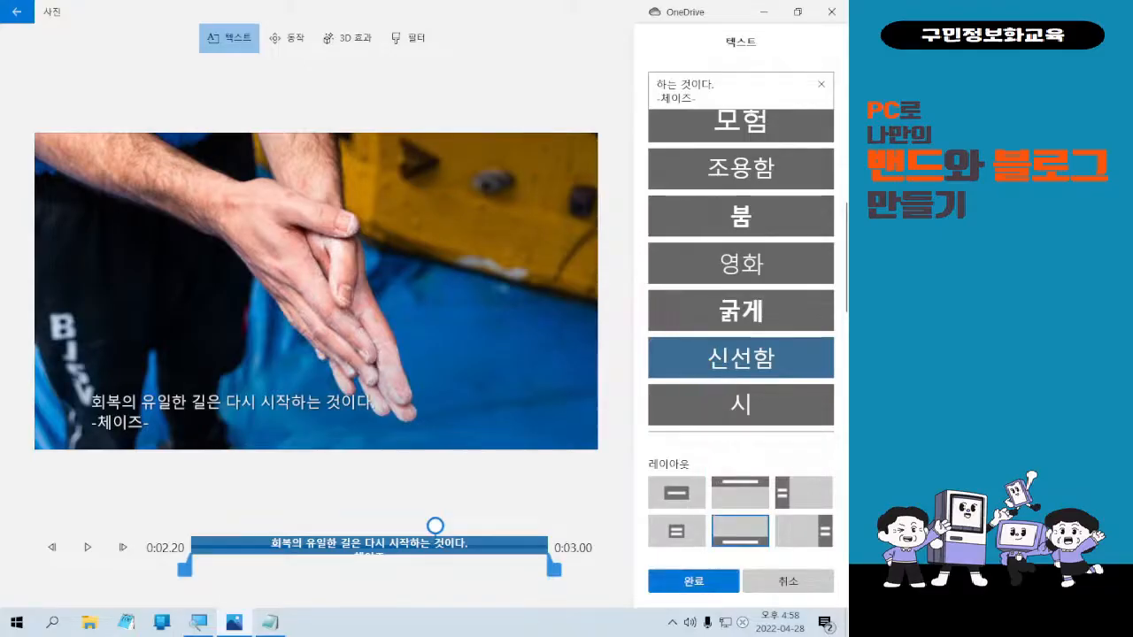
left_click(719, 591)
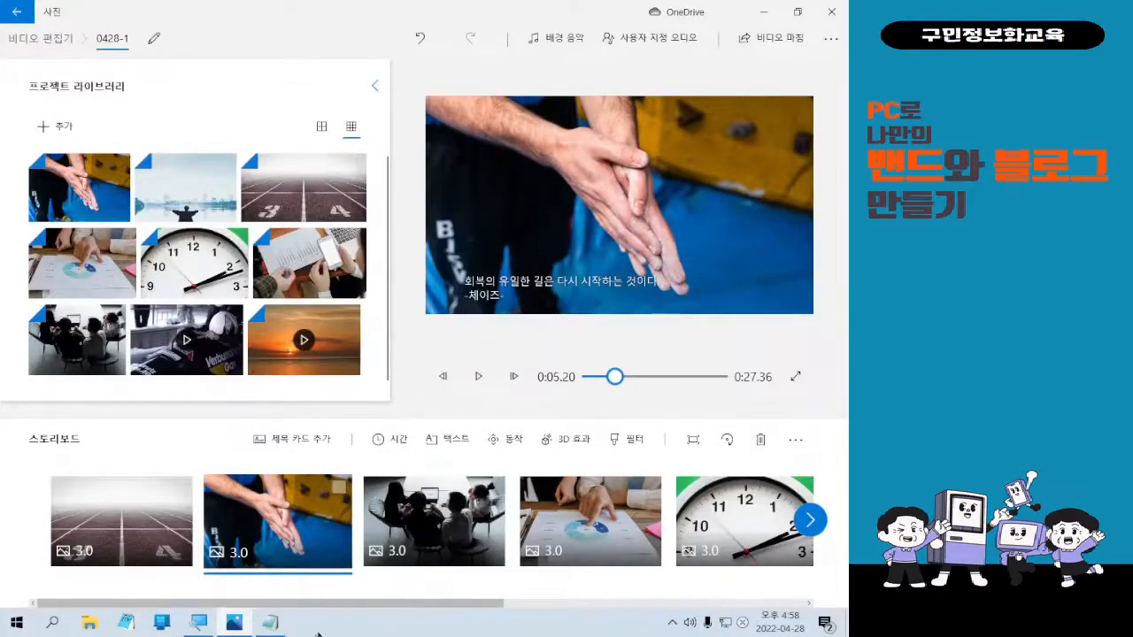
Replace the old quote in the maximized Notepad window and erase the stray letters.
left_click(270, 622)
key("ctrl+a")
double_click(367, 113)
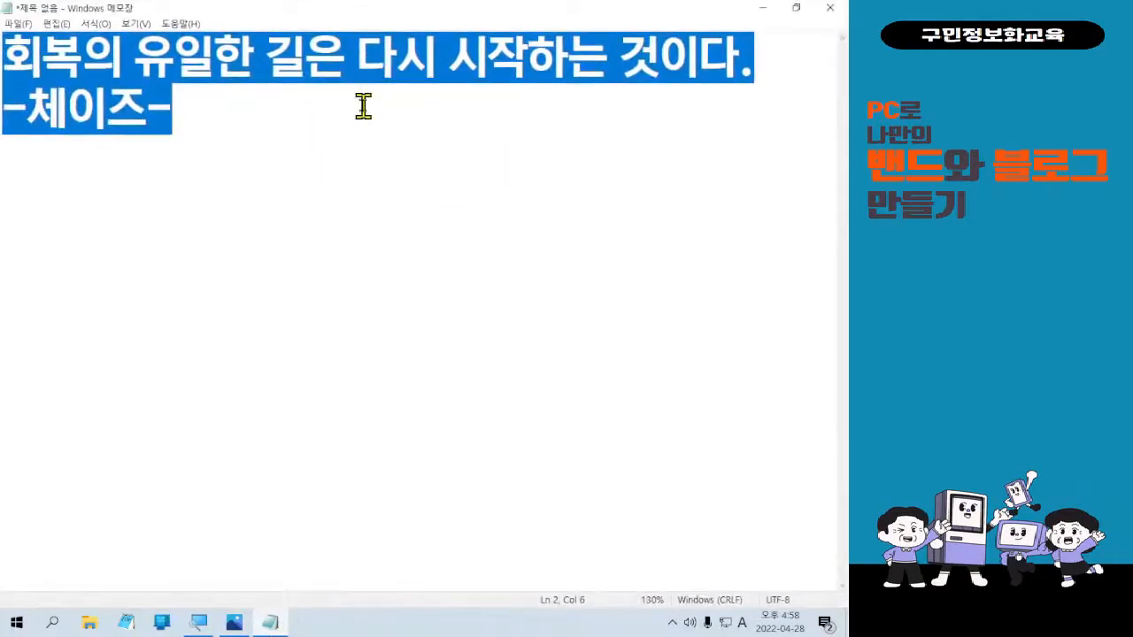
type("CJAM")
key("BackSpace")
key("BackSpace")
key("BackSpace")
key("BackSpace")
Type a trial Korean sentence, delete it all, and minimize Notepad.
key("Hangul")
type("처음")
type(" 시작을")
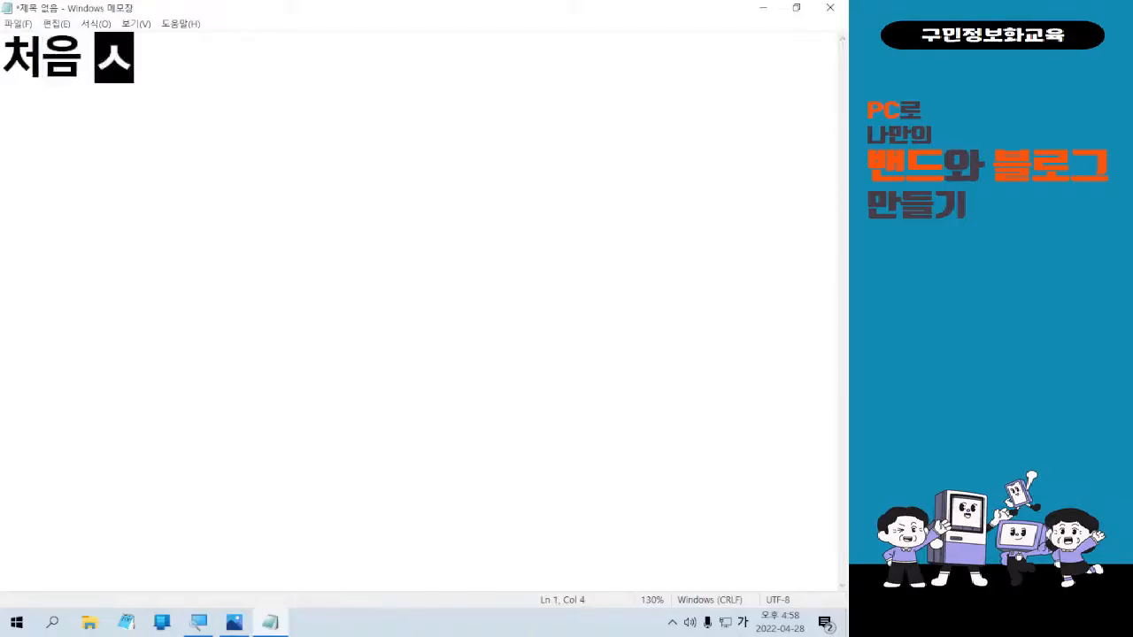
type(" 그 결과가 김")
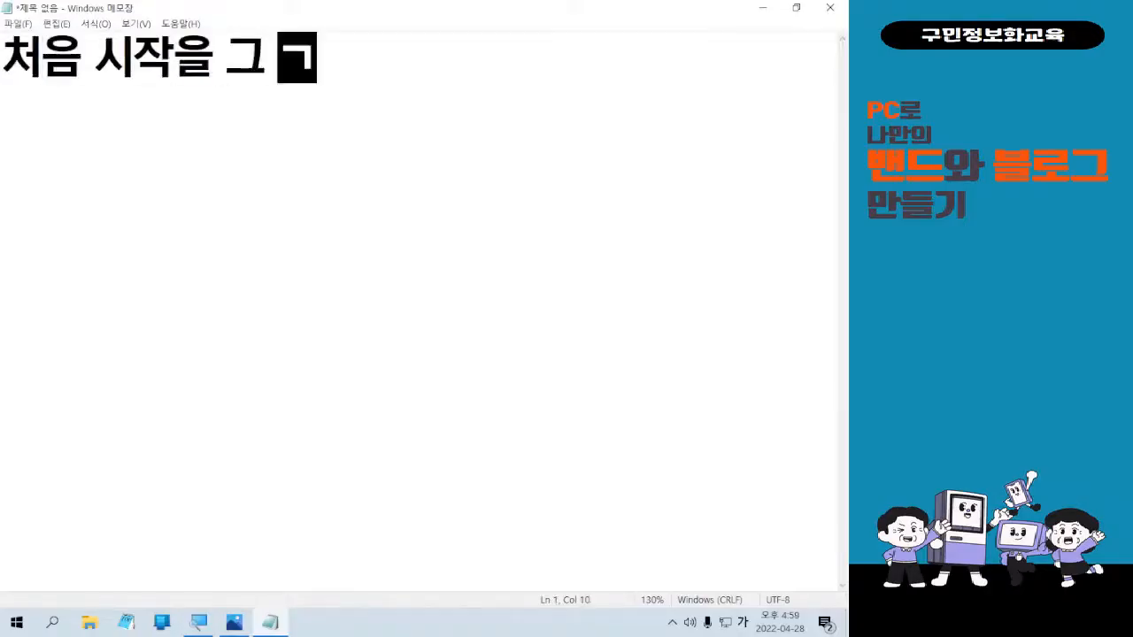
type("대에 ")
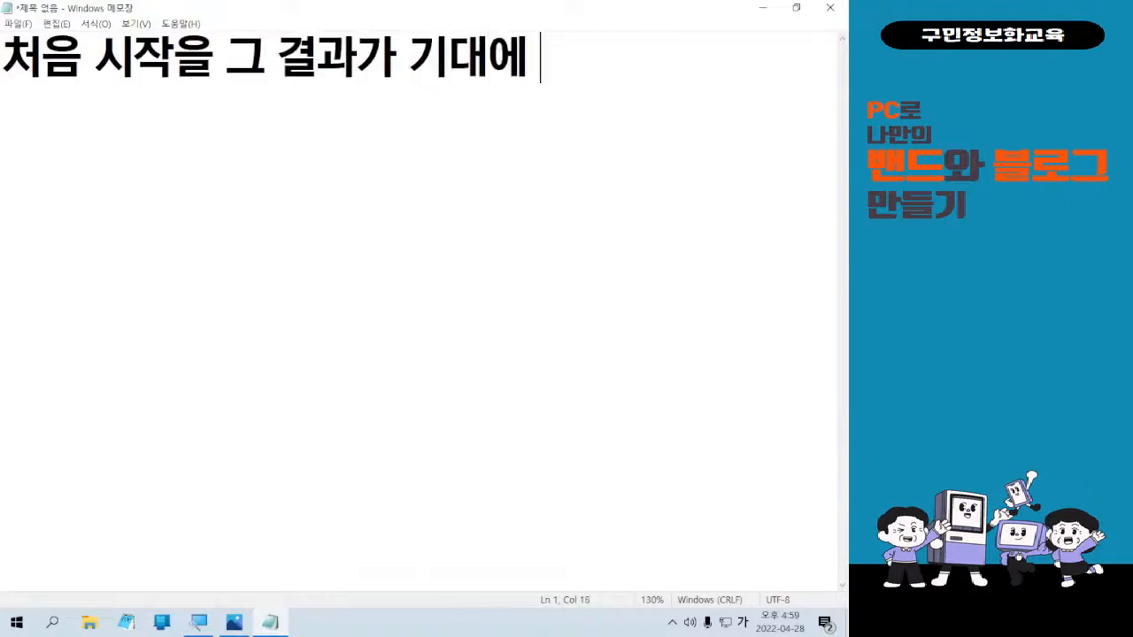
type("못미쳤더나")
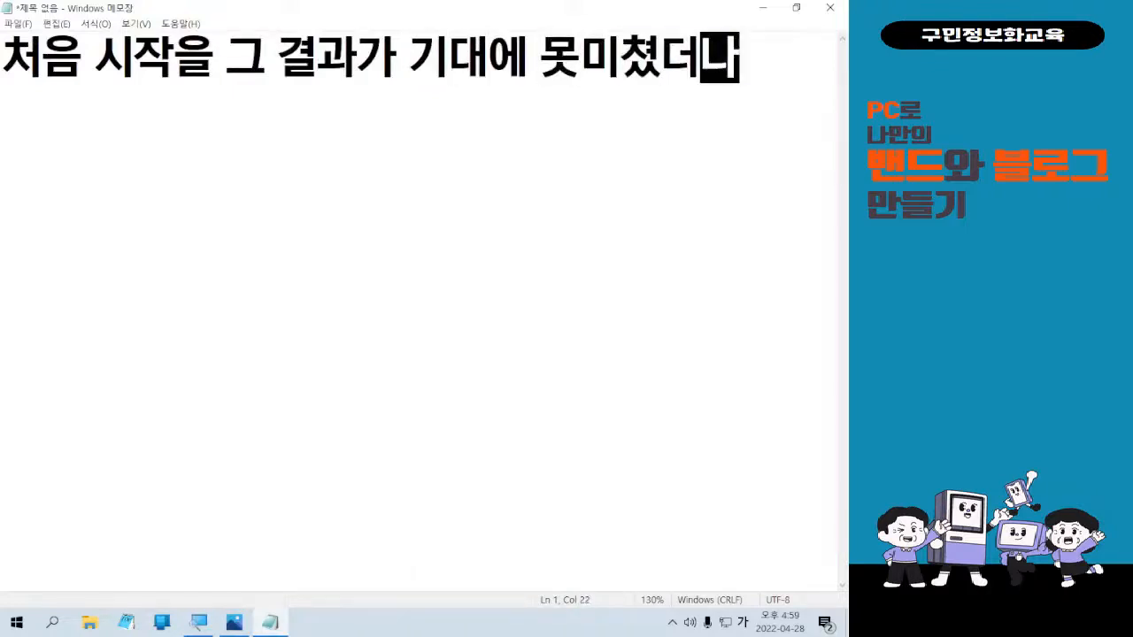
key("ctrl+a")
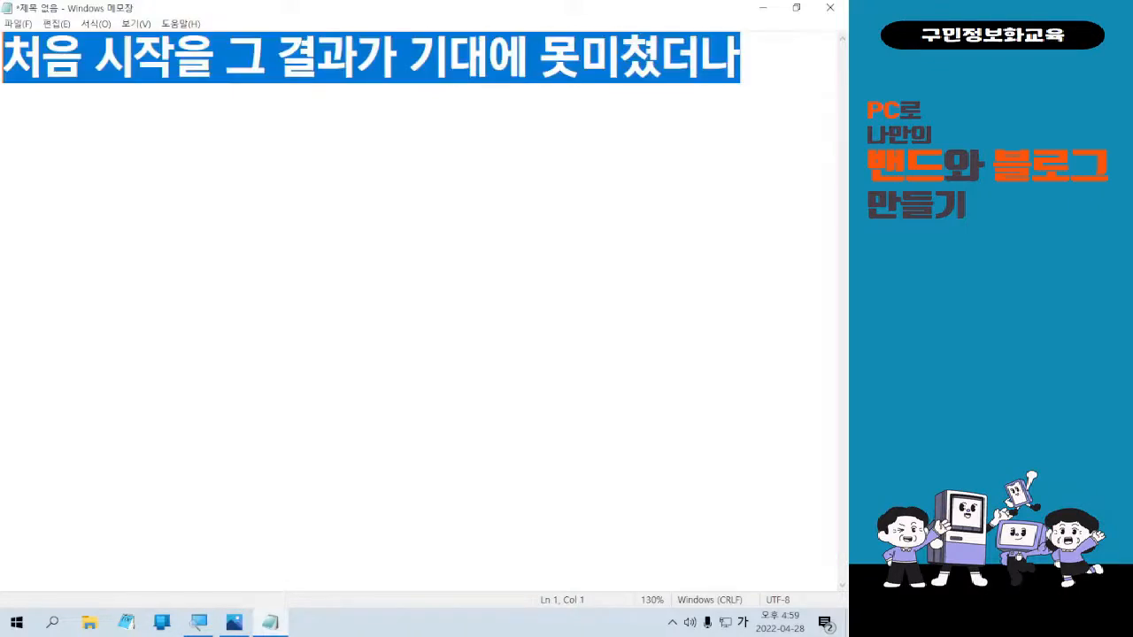
key("BackSpace")
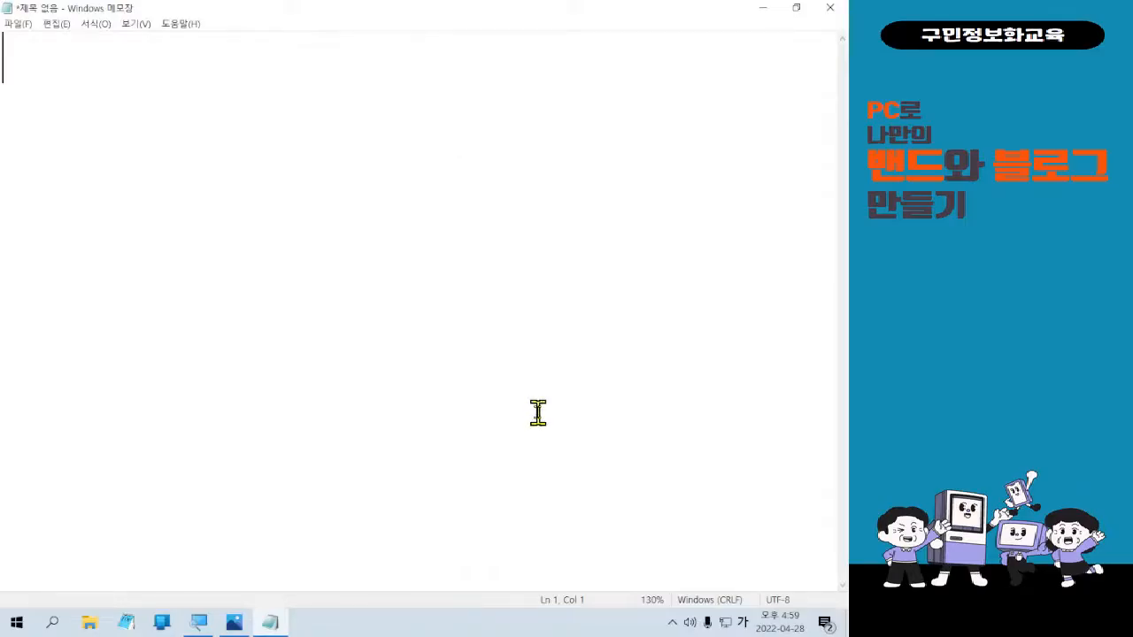
left_click(760, 9)
scroll(619, 531, "down", 5)
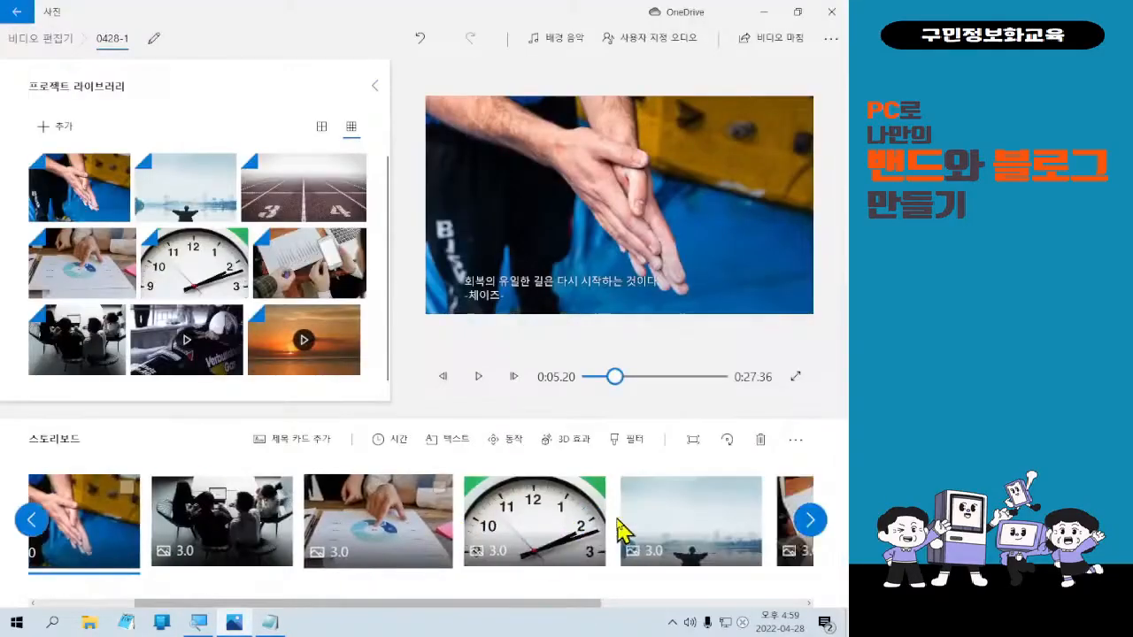
Select the closing 6.37-second sunset video clip in the storyboard.
left_click(699, 517)
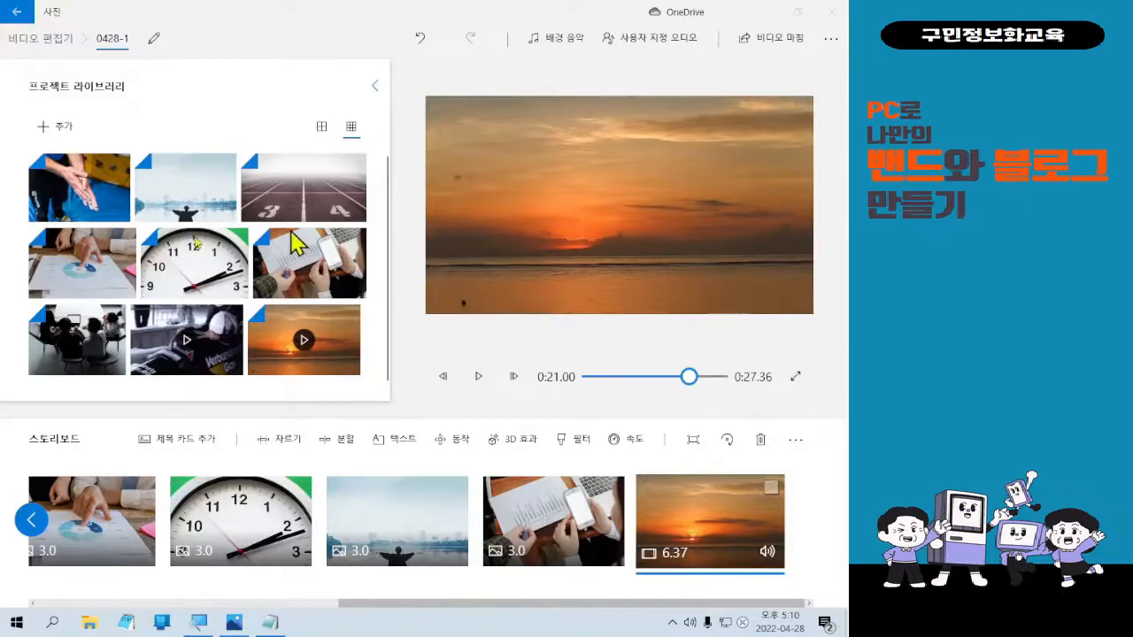
left_click_drag(502, 14, 551, 127)
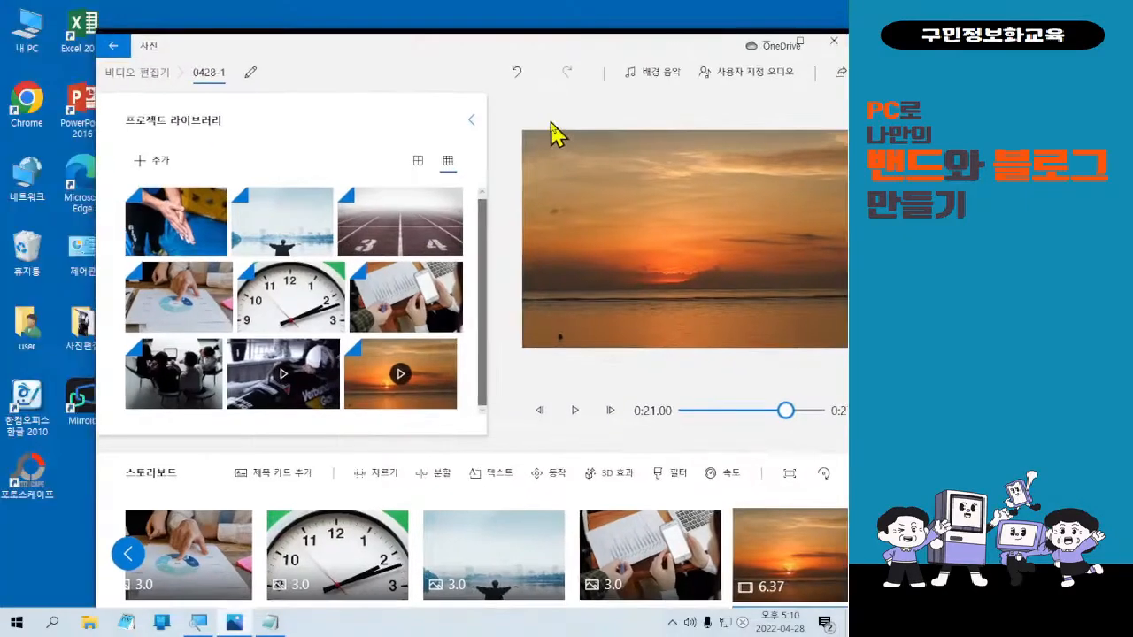
double_click(87, 200)
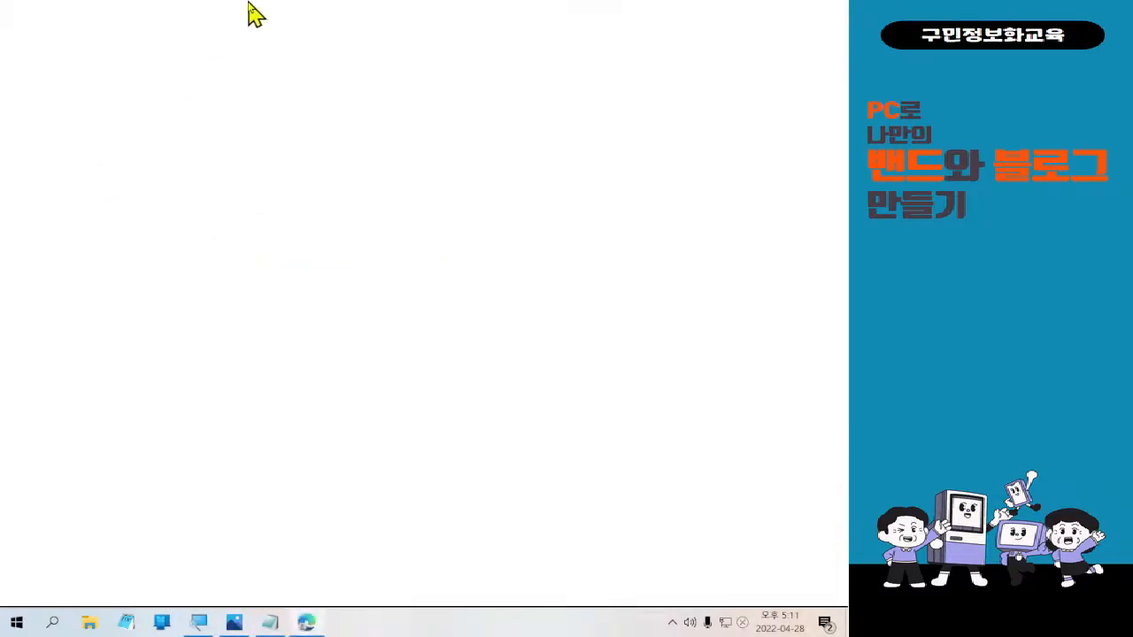
left_click_drag(249, 4, 0, 69)
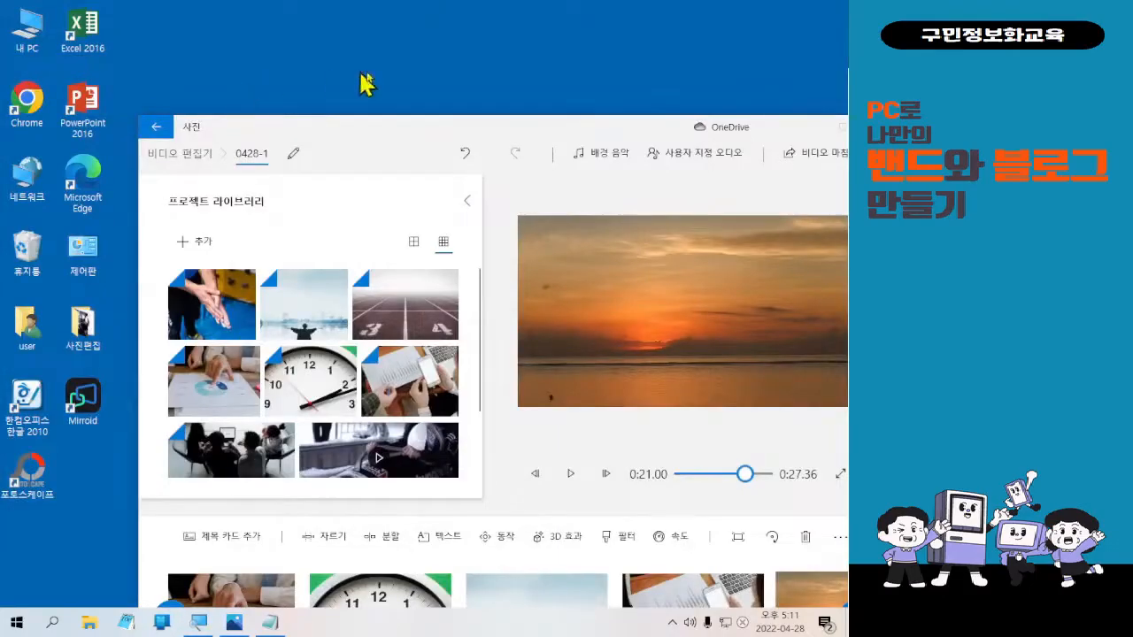
left_click(407, 124)
double_click(407, 142)
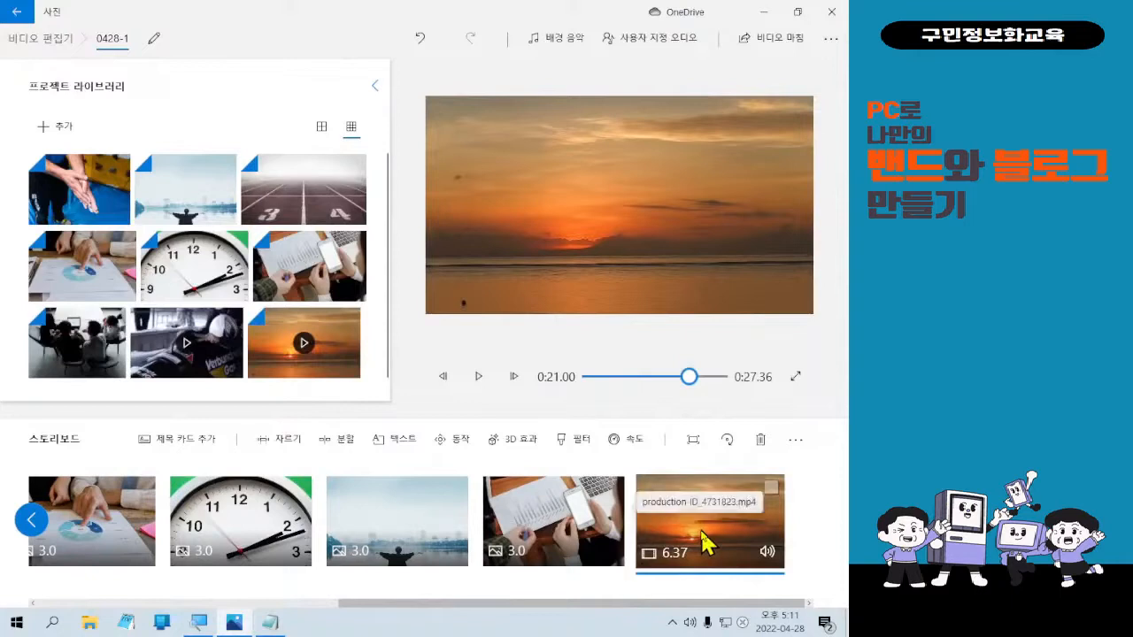
Select the sunset clip, start a 텍스트 caption on it, and switch input to Korean.
left_click(703, 541)
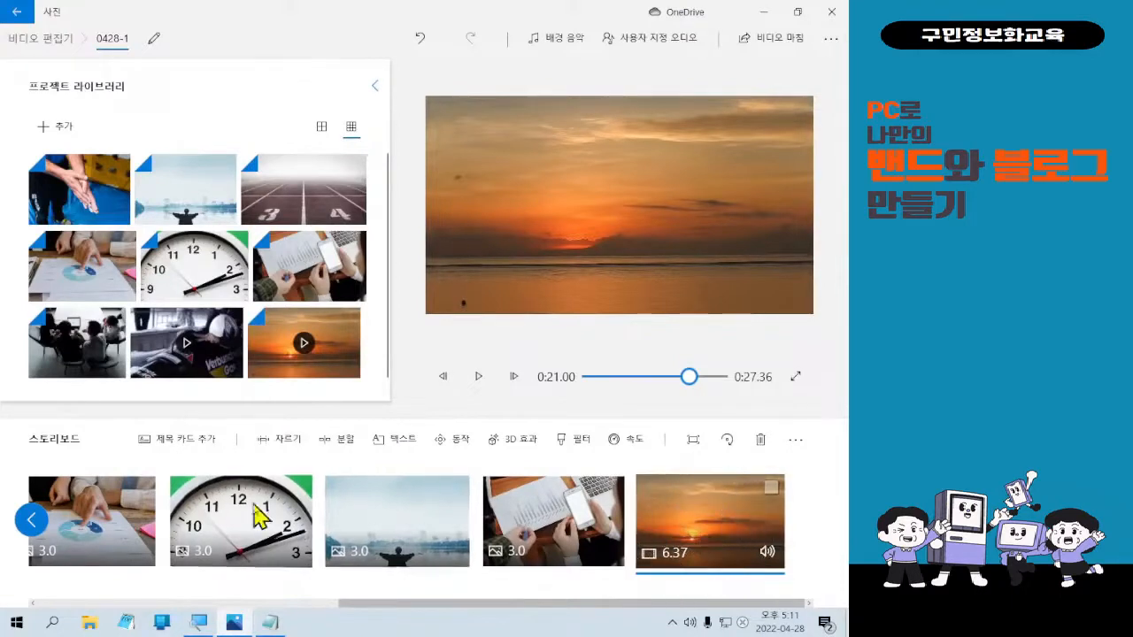
left_click(387, 447)
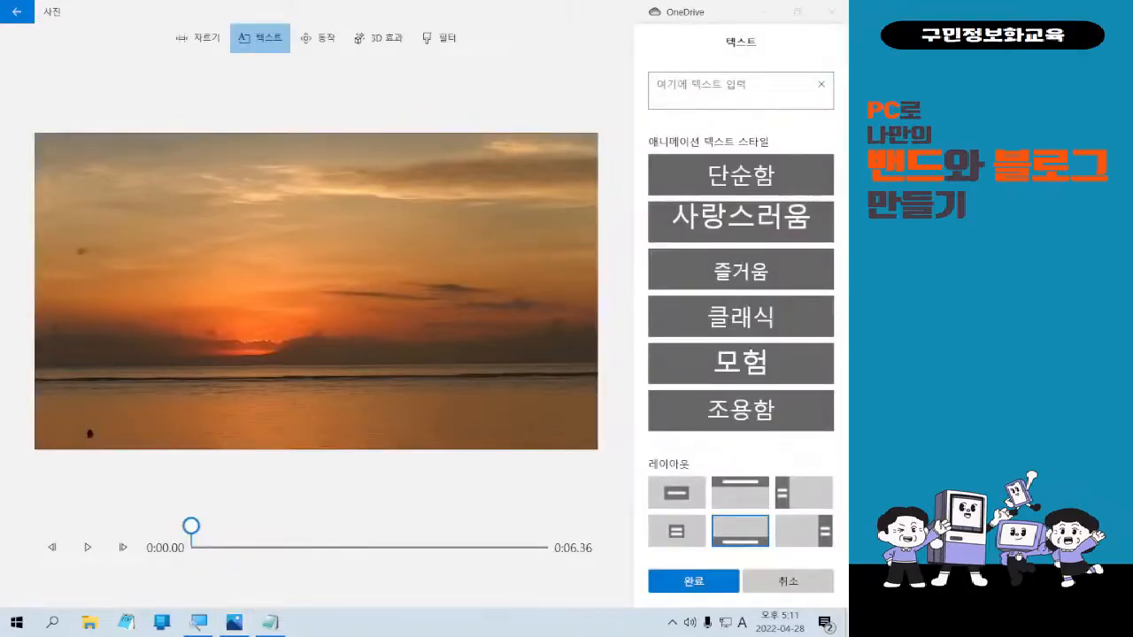
key("Hangul")
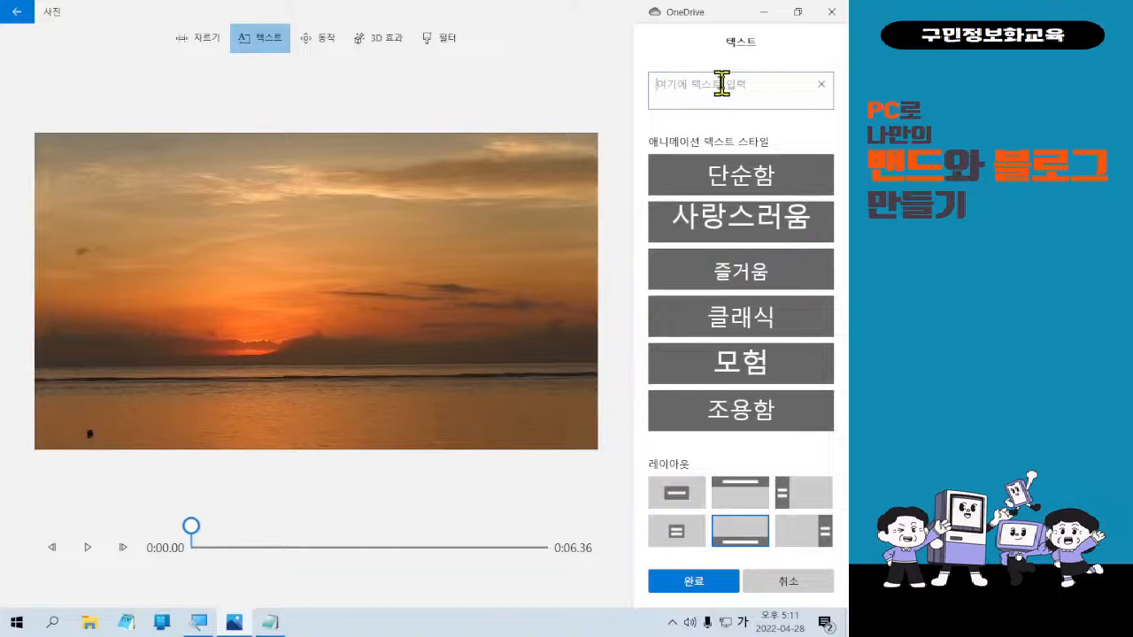
In a smaller Notepad window, type 최고에 도달하려면 최저에서 시작하라 and start a new line.
left_click(270, 620)
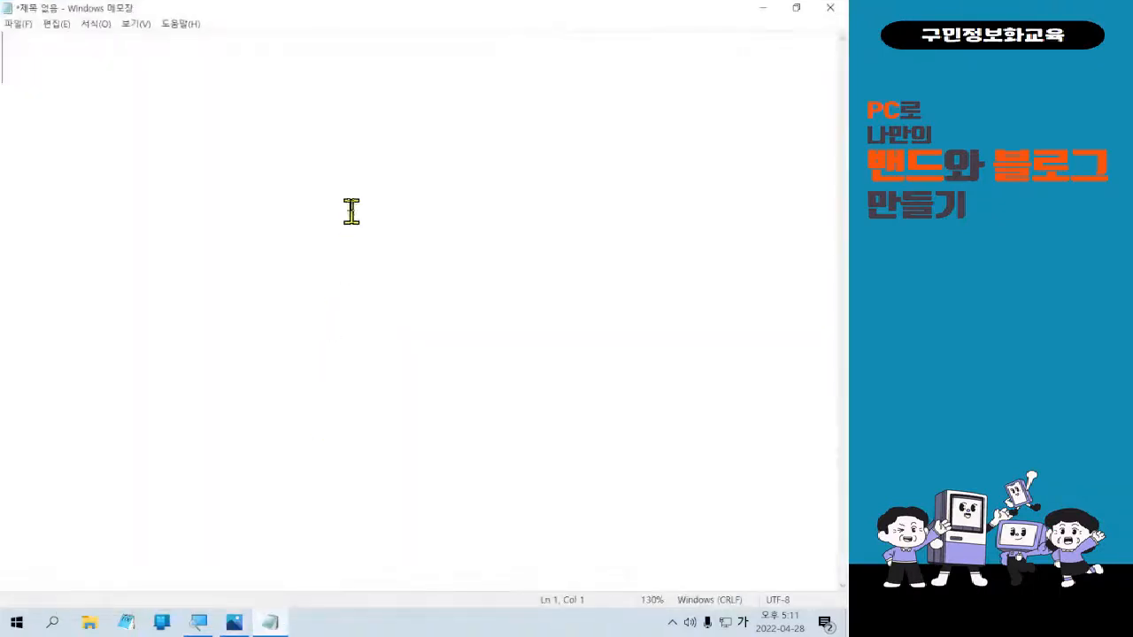
left_click_drag(346, 12, 370, 157)
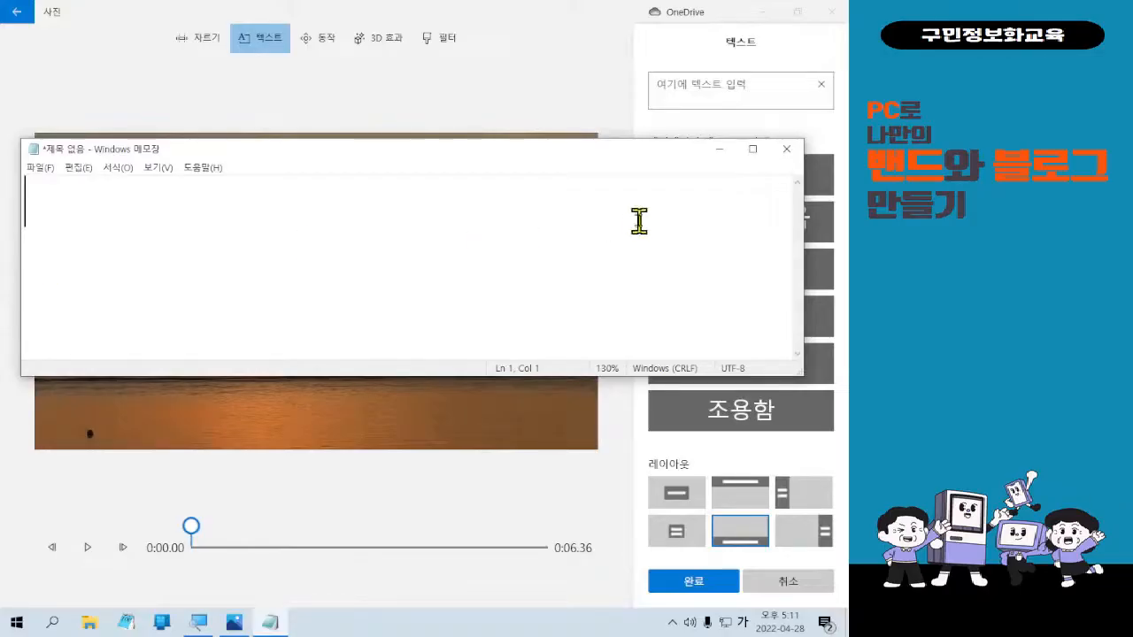
type("최고에 도달")
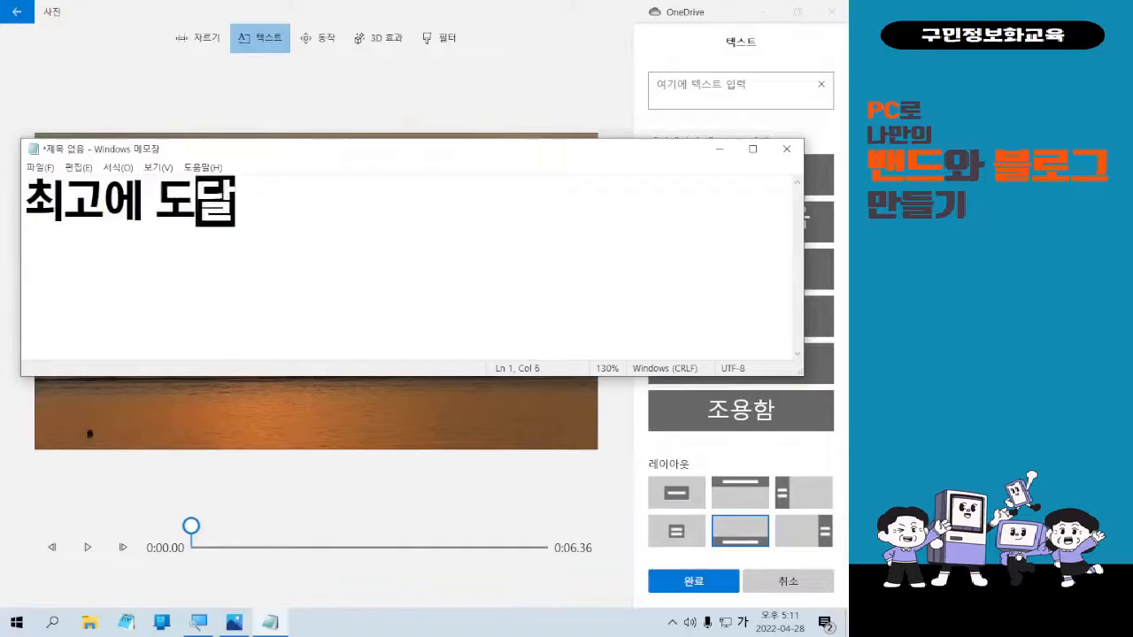
type("하려면 최저에서 ㄱ")
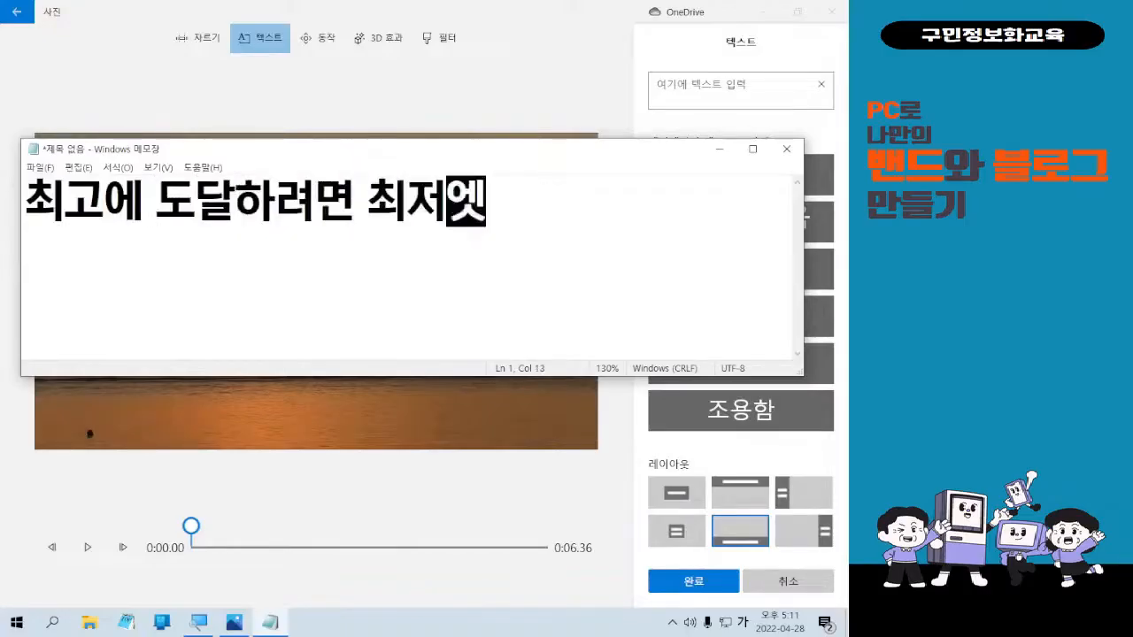
key("BackSpace")
type("시작하라")
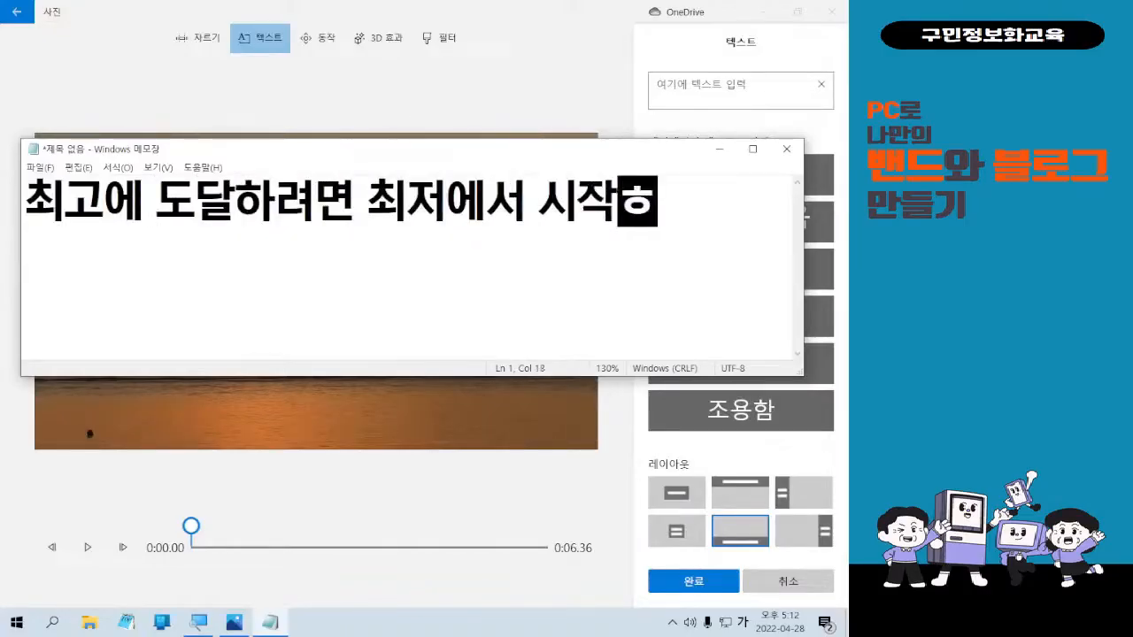
key("Return")
Add the attribution line -P.시루스- and select the whole quote to copy it.
type("-")
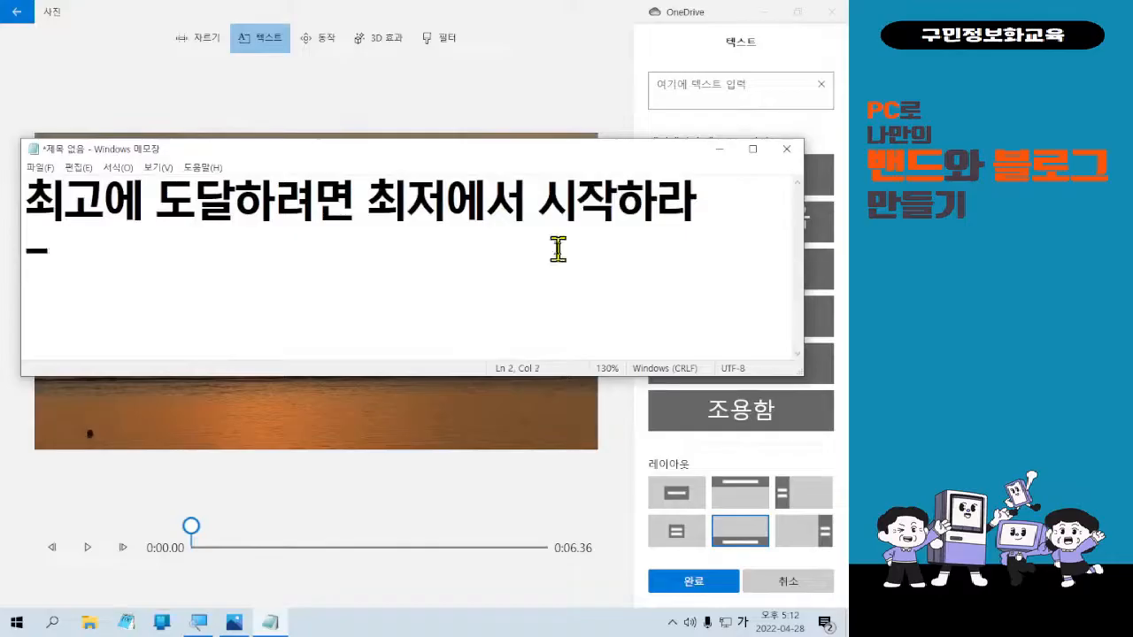
type("P,")
key("BackSpace")
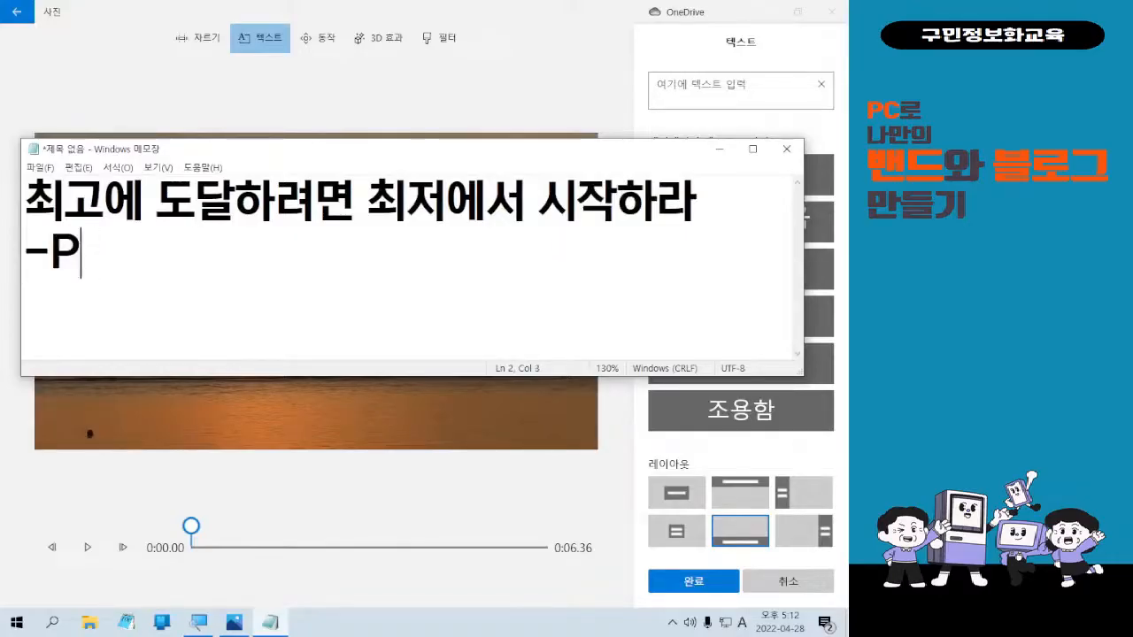
type(".")
key("Hangul")
type("시루스-")
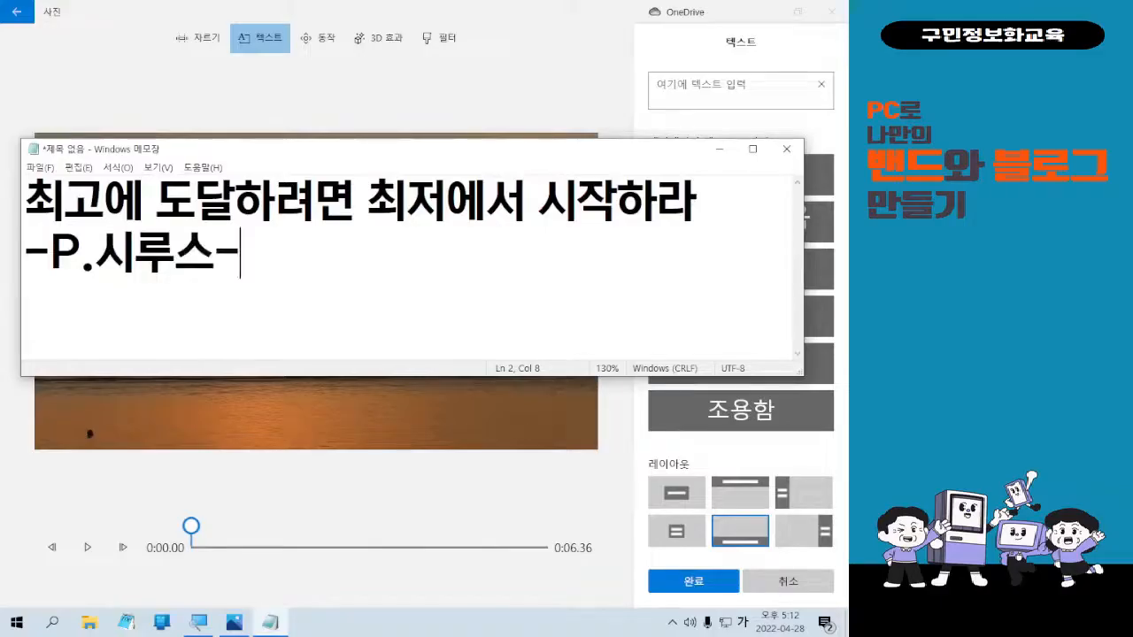
key("ctrl+a")
key("ctrl+c")
left_click(709, 240)
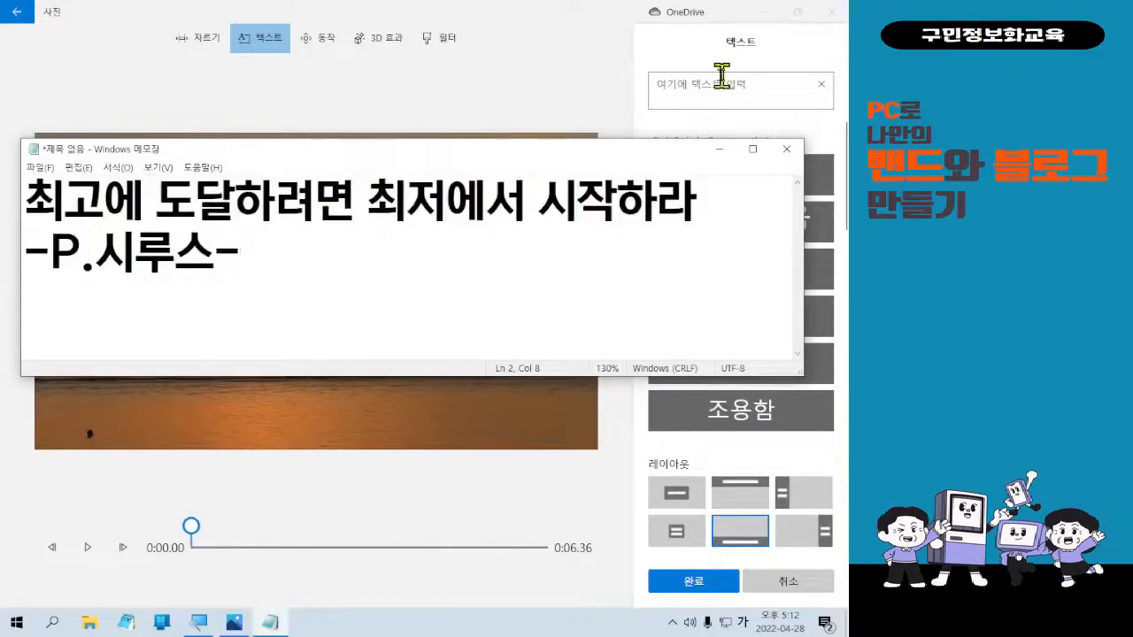
Paste the two-line quote into the sunset clip's title text box and move Notepad aside.
left_click(721, 81)
key("ctrl+v")
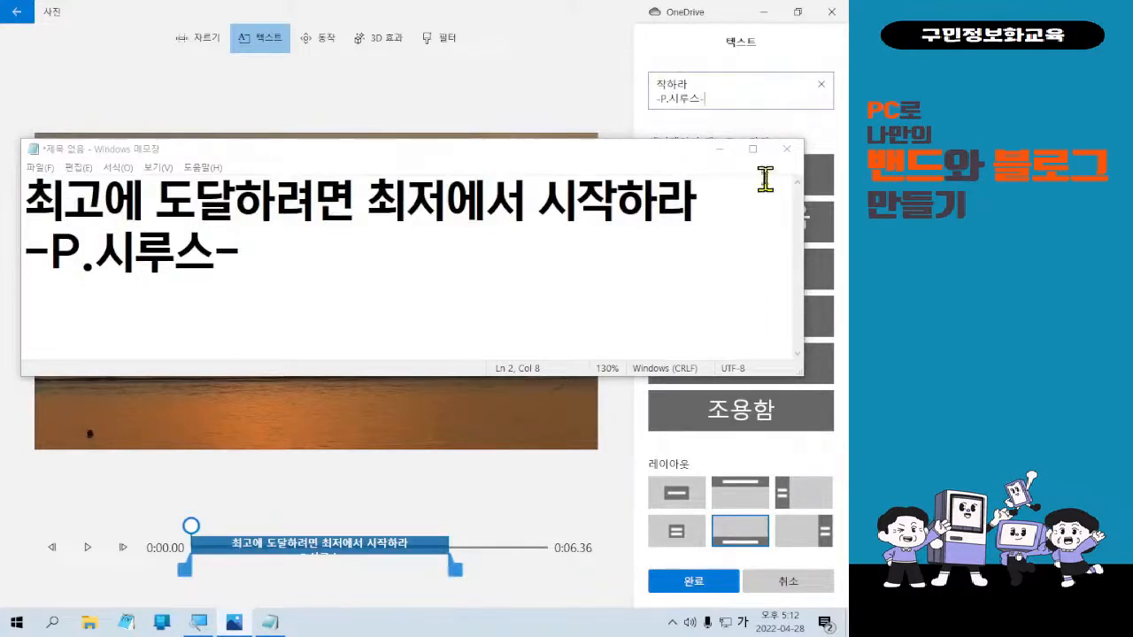
left_click_drag(398, 151, 401, 19)
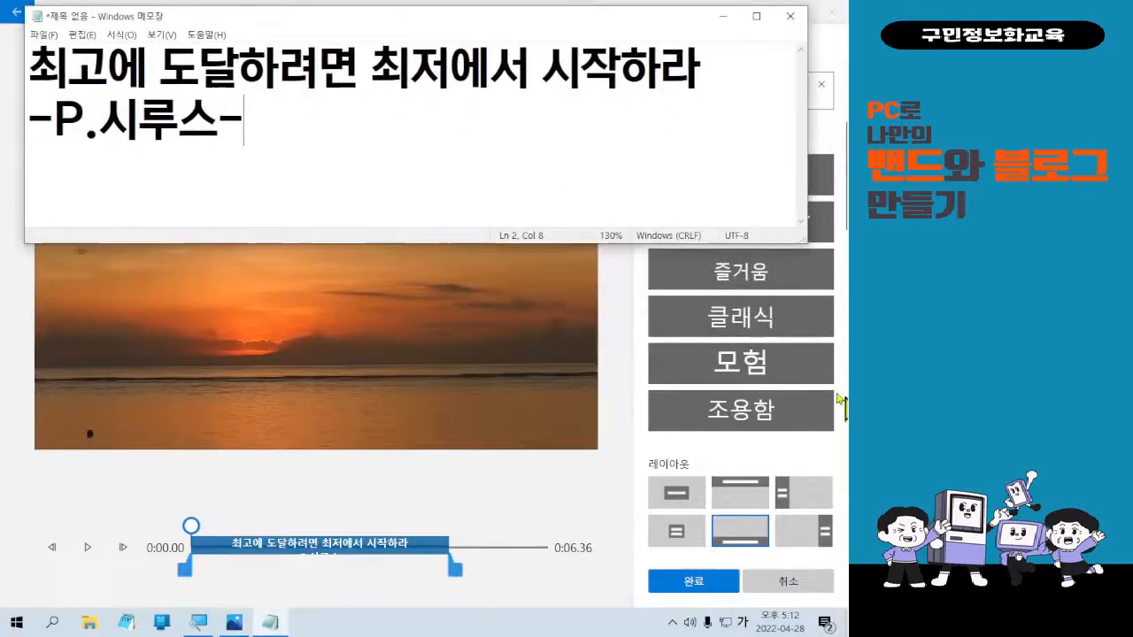
Try 모험, 조용함, 클래식, 차갑게 and 휴일 styles, ending on 프린트 찾기.
left_click(784, 379)
left_click(784, 416)
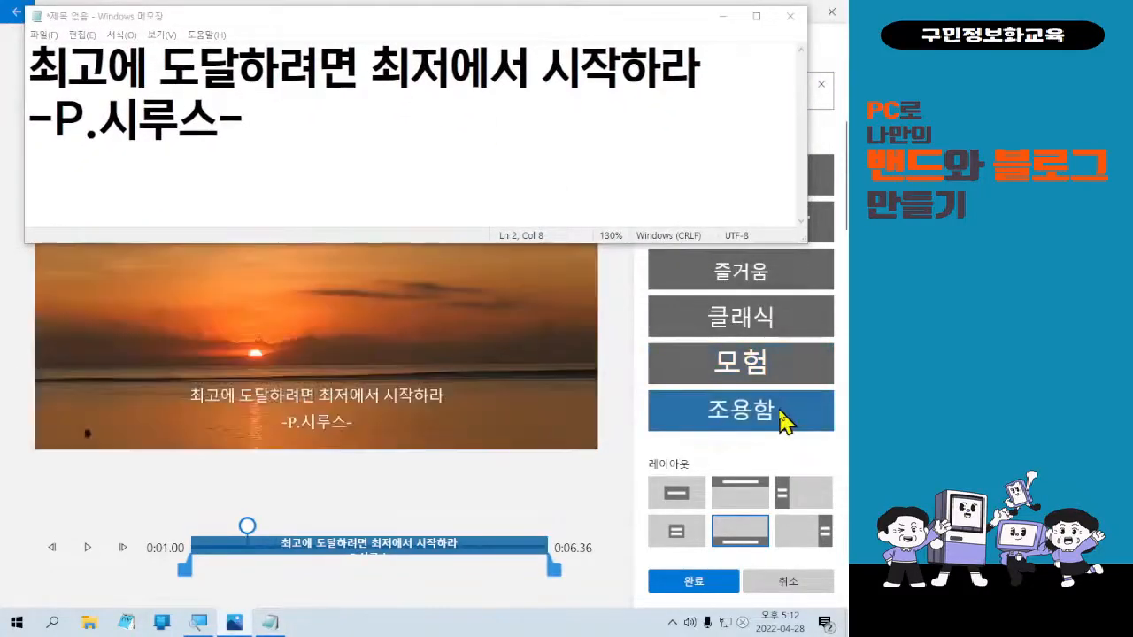
left_click(757, 335)
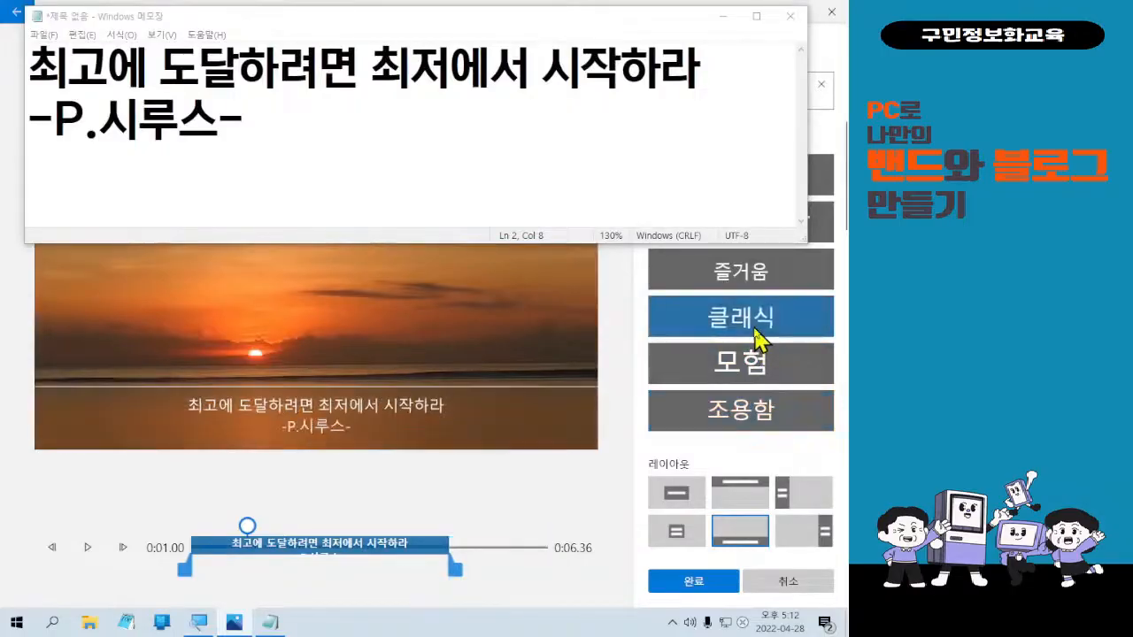
scroll(757, 337, "down", 5)
scroll(757, 337, "down", 1)
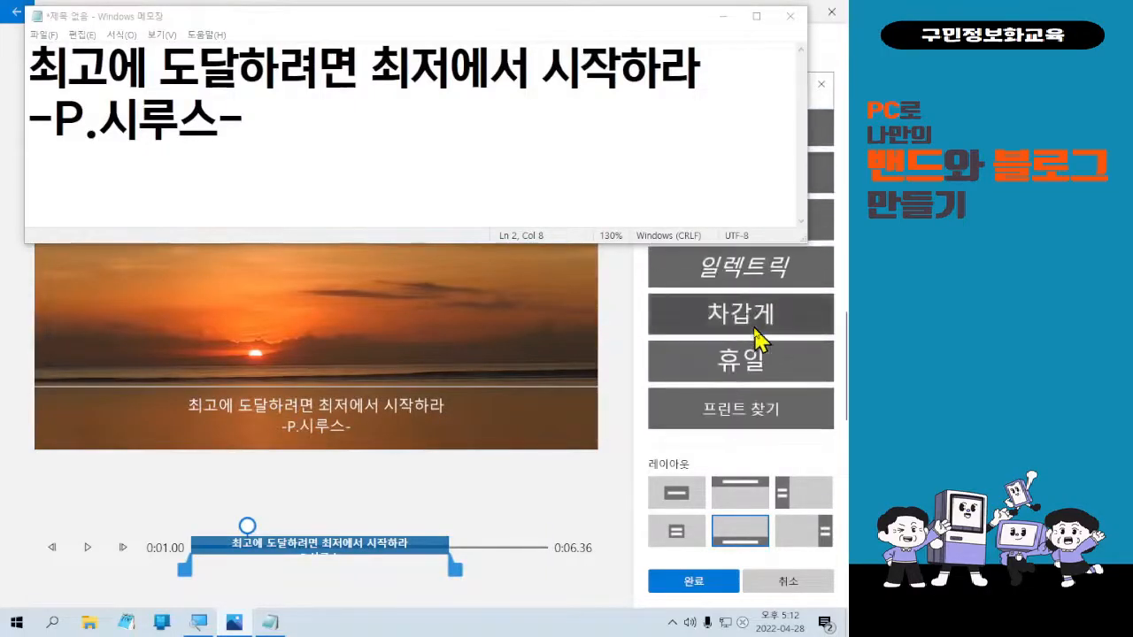
left_click(758, 314)
left_click(758, 361)
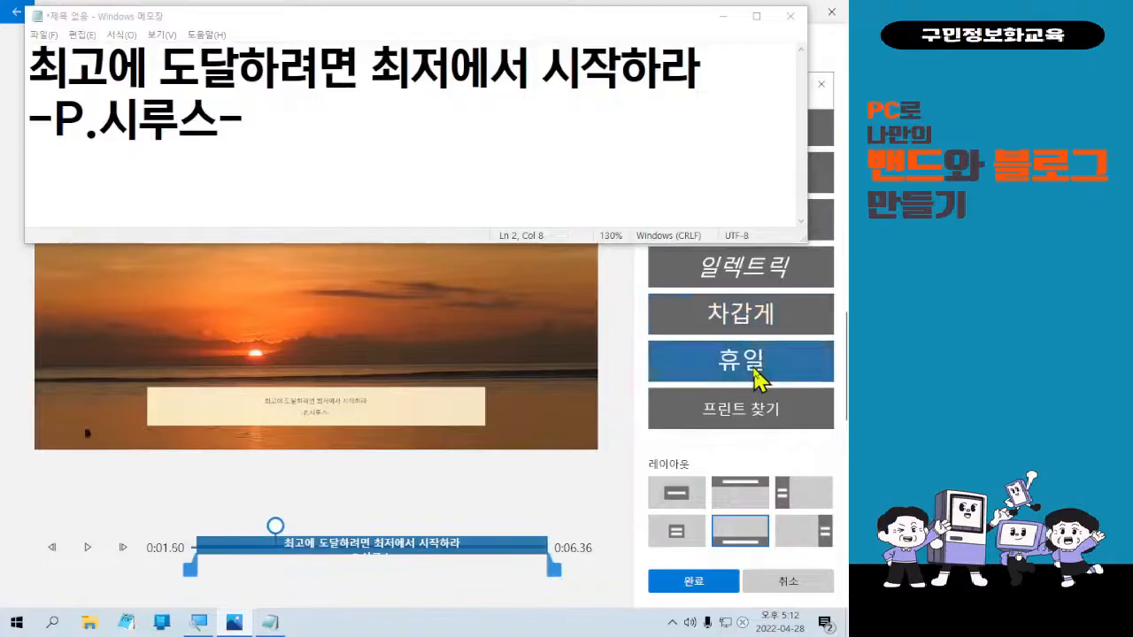
left_click(759, 416)
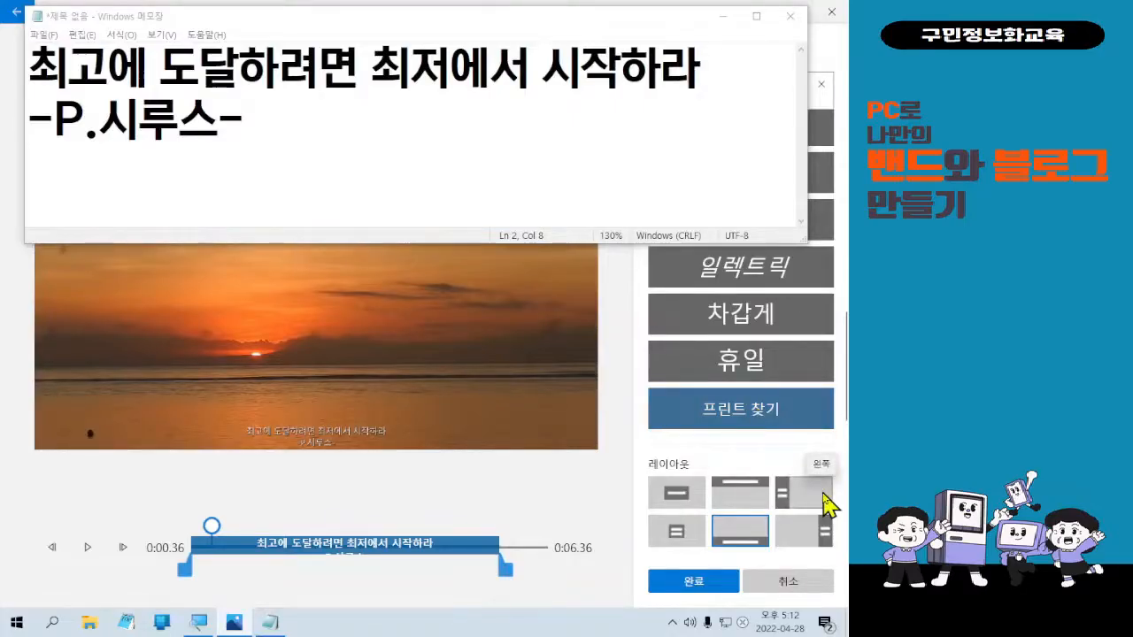
Centre the quote's layout and try the 휴일, 차갑게, 일렉트릭, 픽셀 and 만화 styles.
left_click(690, 531)
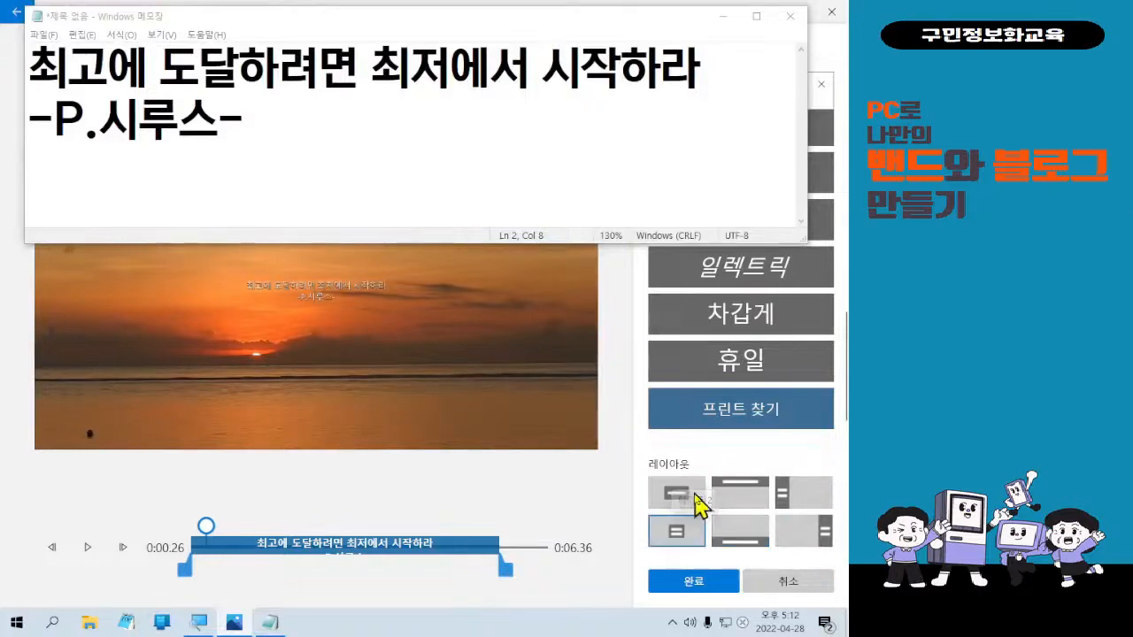
left_click(715, 350)
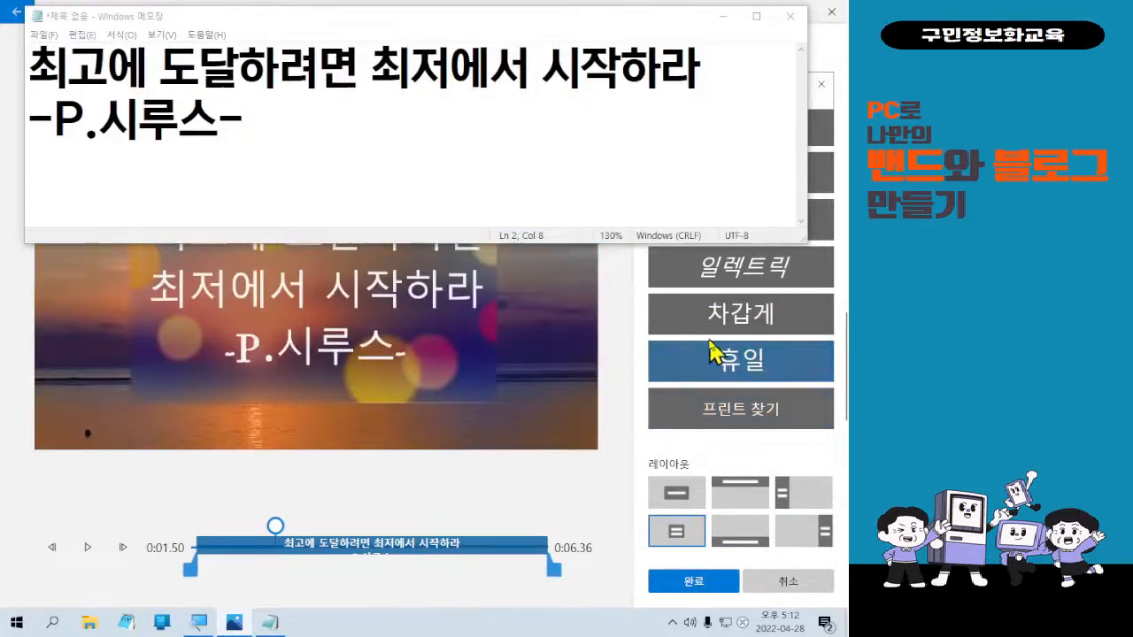
left_click(710, 324)
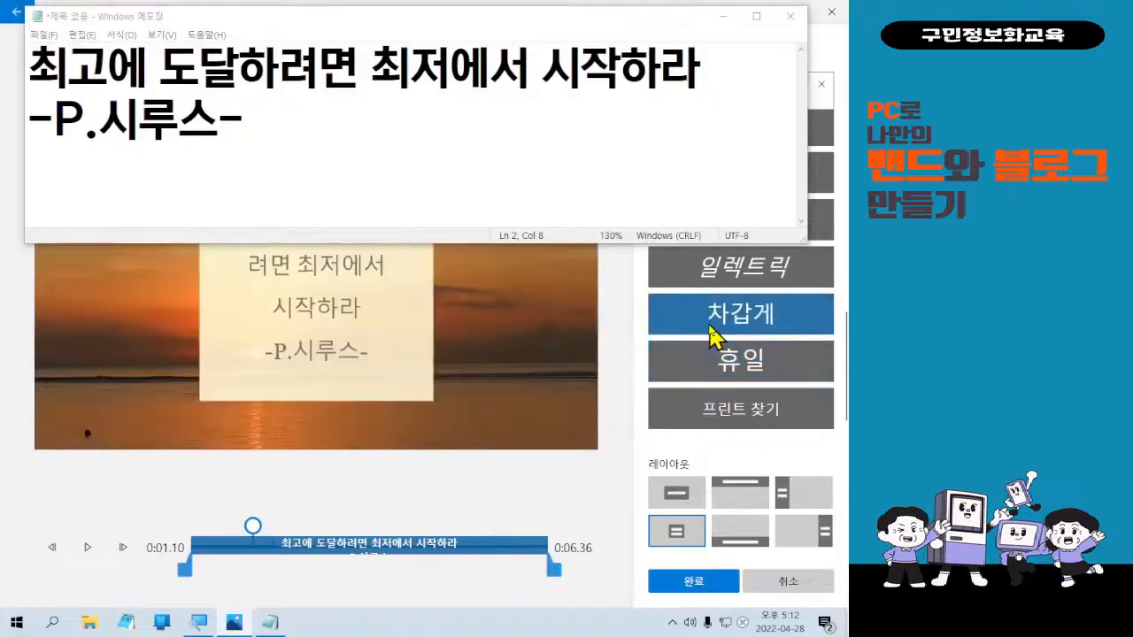
left_click(755, 281)
scroll(732, 358, "up", 2)
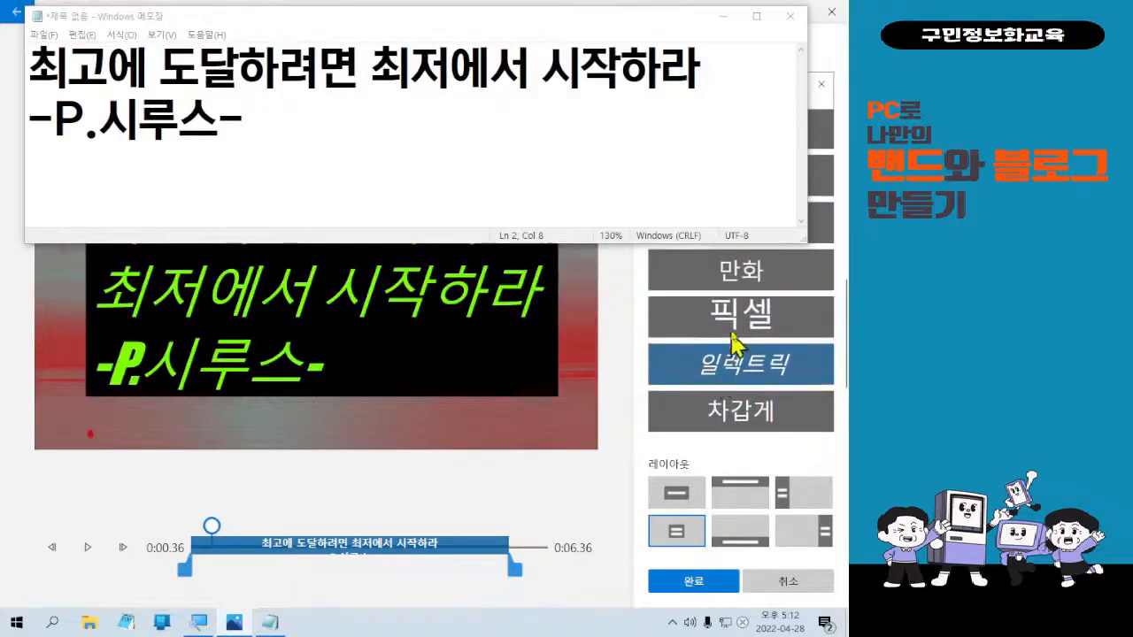
left_click(735, 315)
left_click(728, 286)
scroll(724, 354, "up", 3)
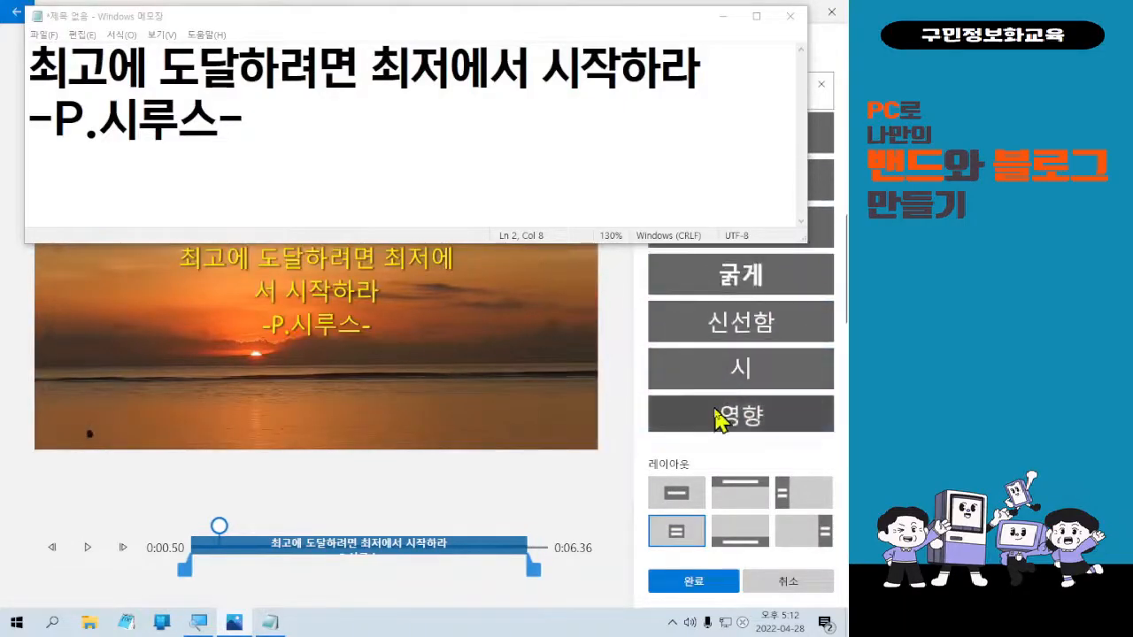
After trying 영향, 신선함, 영화 and 조용함, settle on 붐 and finish the text edit.
left_click(718, 419)
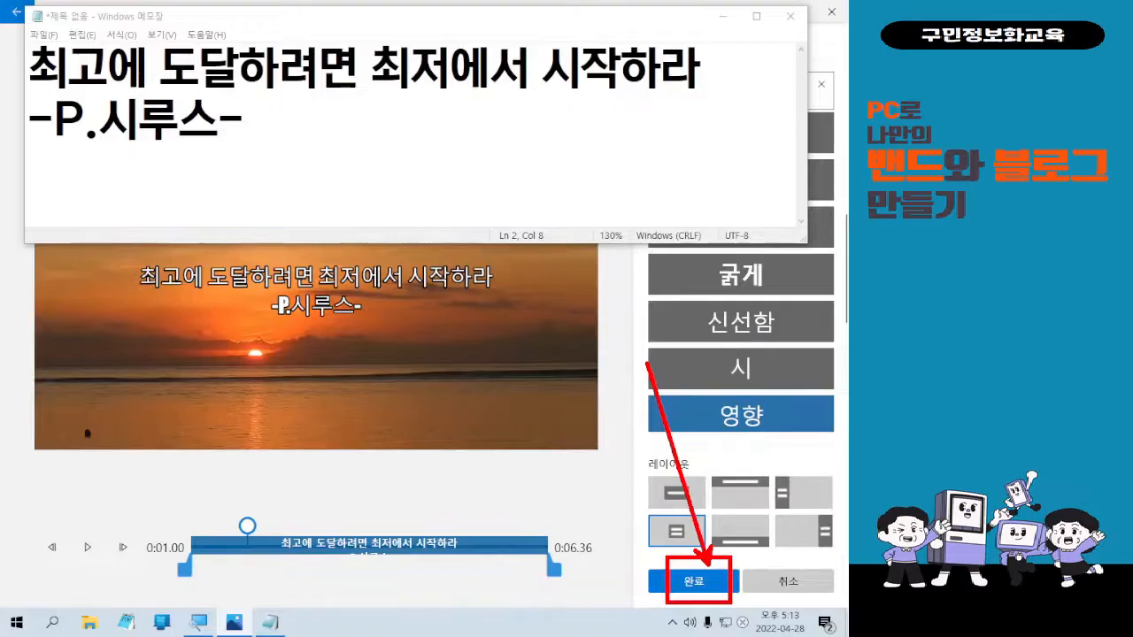
left_click(803, 324)
scroll(787, 359, "up", 1)
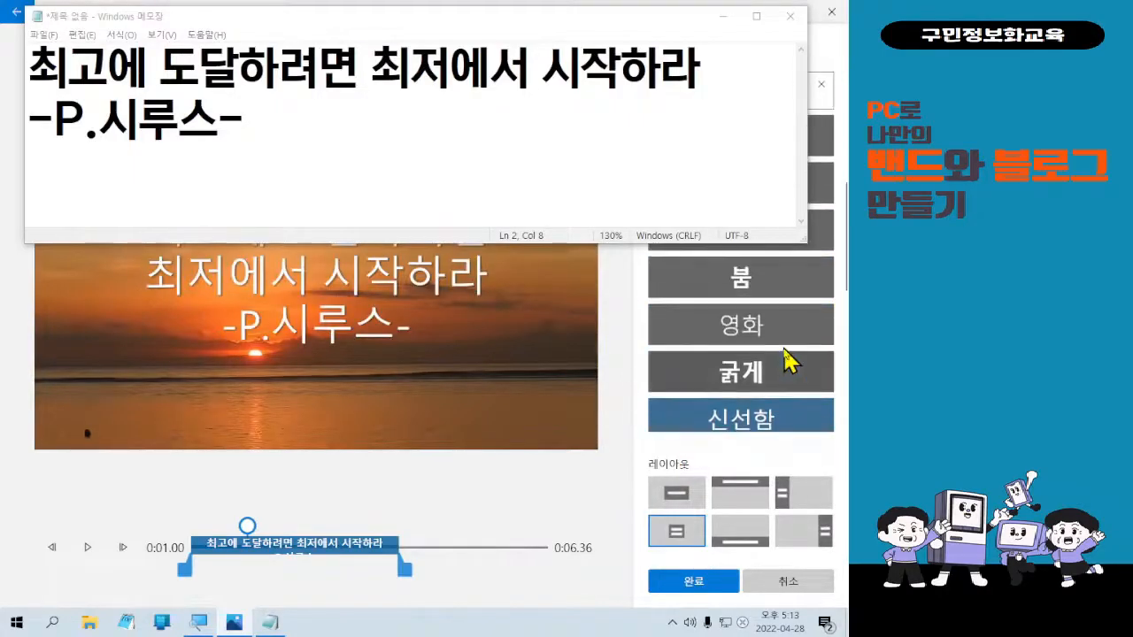
left_click(784, 347)
scroll(785, 346, "up", 1)
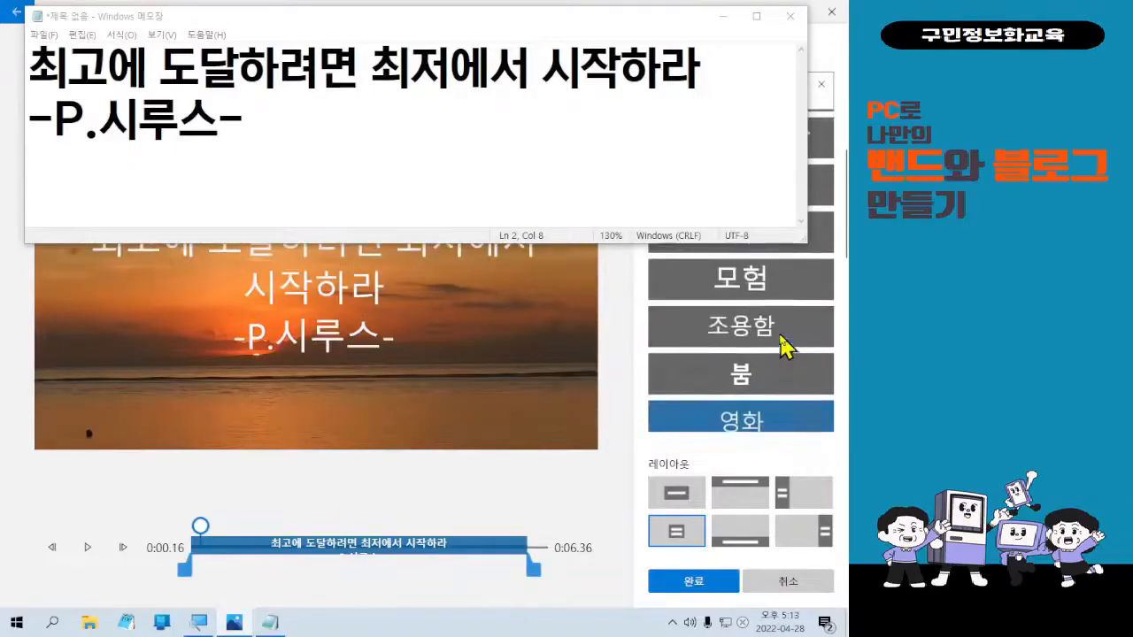
left_click(780, 330)
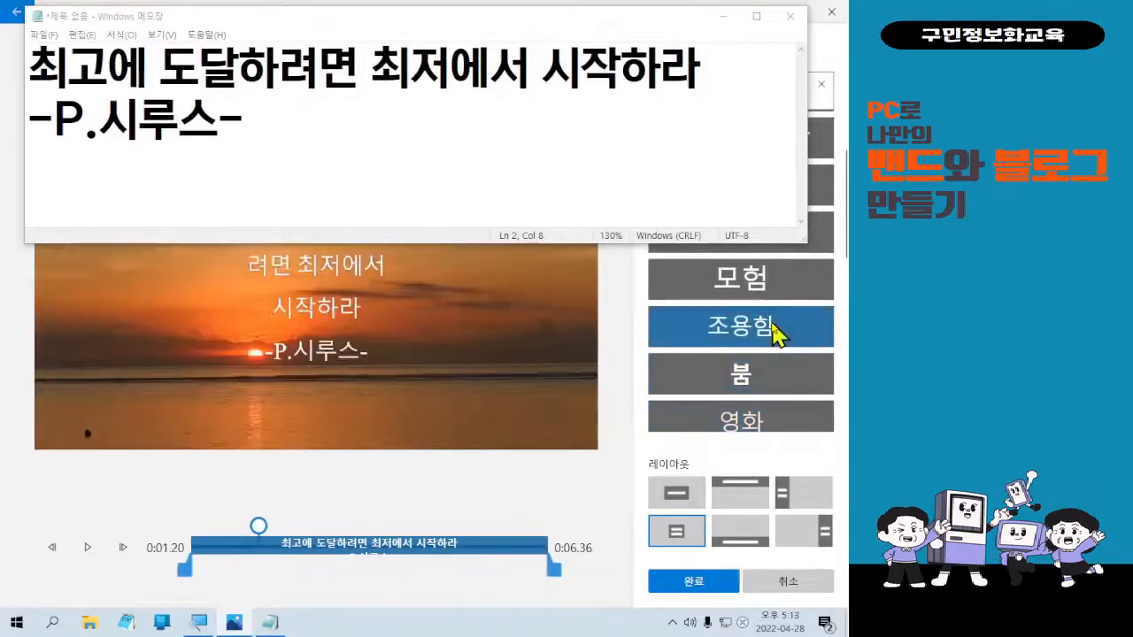
left_click(785, 376)
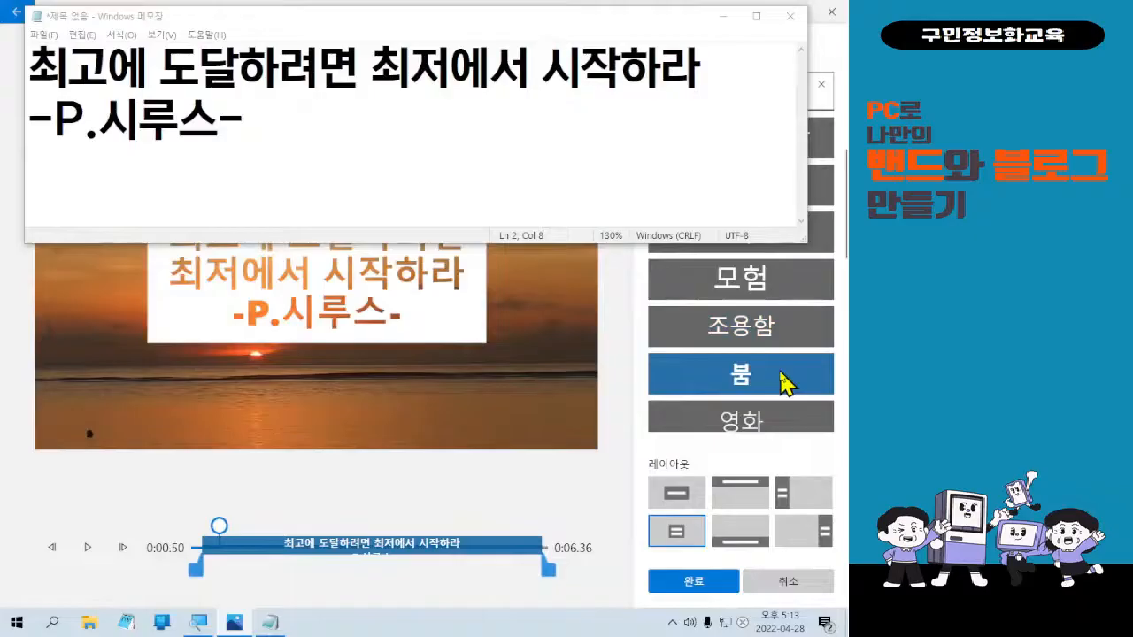
left_click(724, 566)
scroll(678, 539, "up", 5)
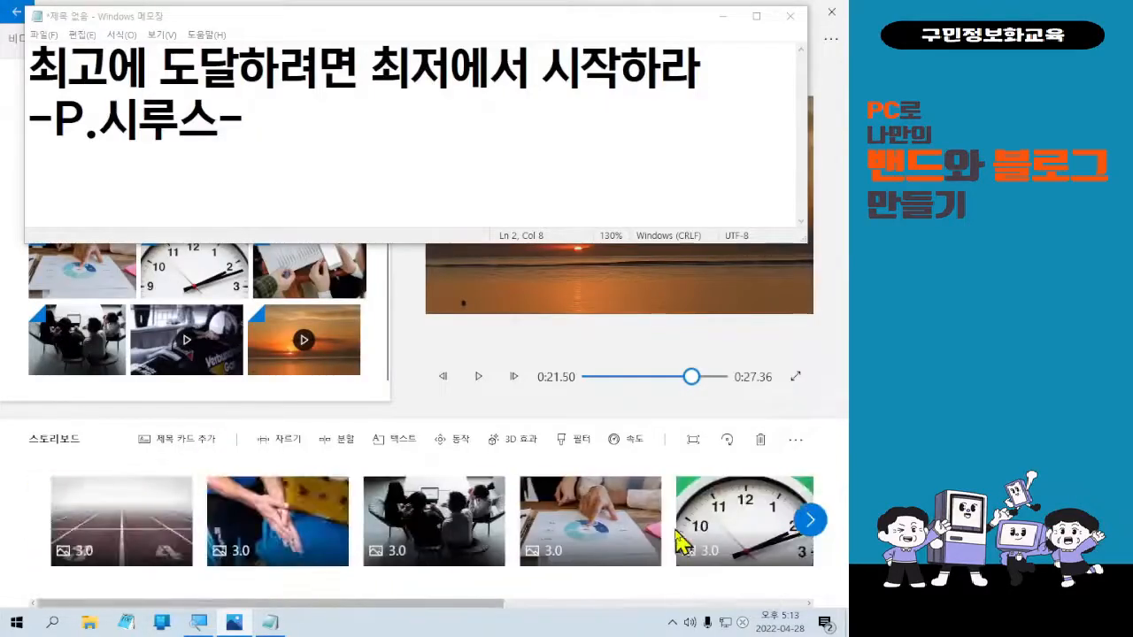
Minimize Notepad and play the 0428-1 project from its first clip.
left_click(180, 538)
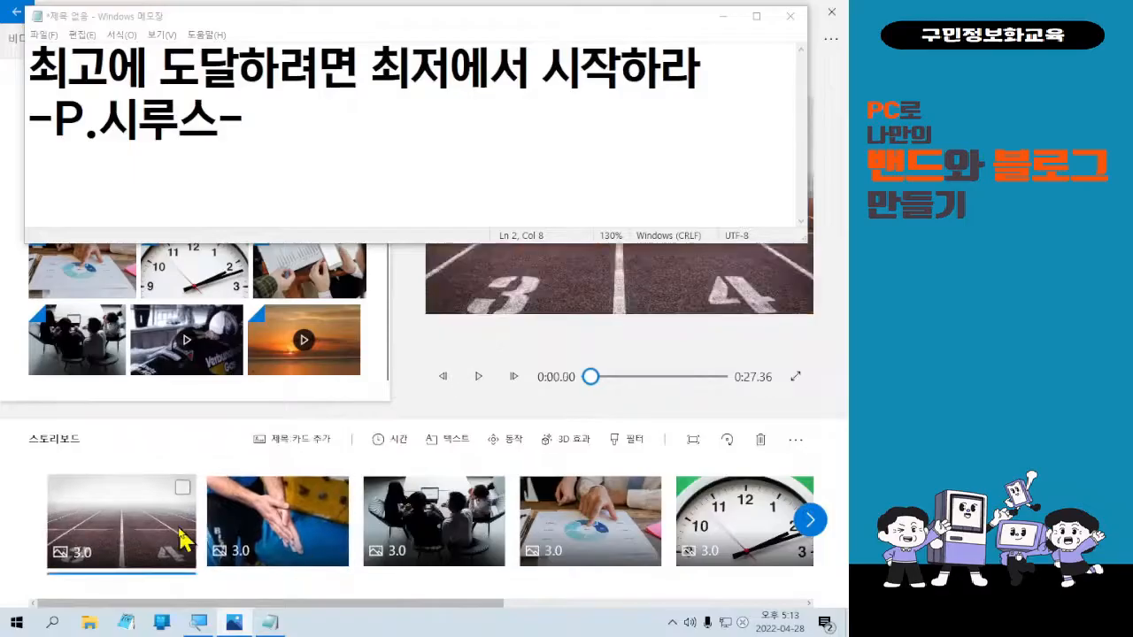
key("ctrl")
key("ctrl")
key("ctrl")
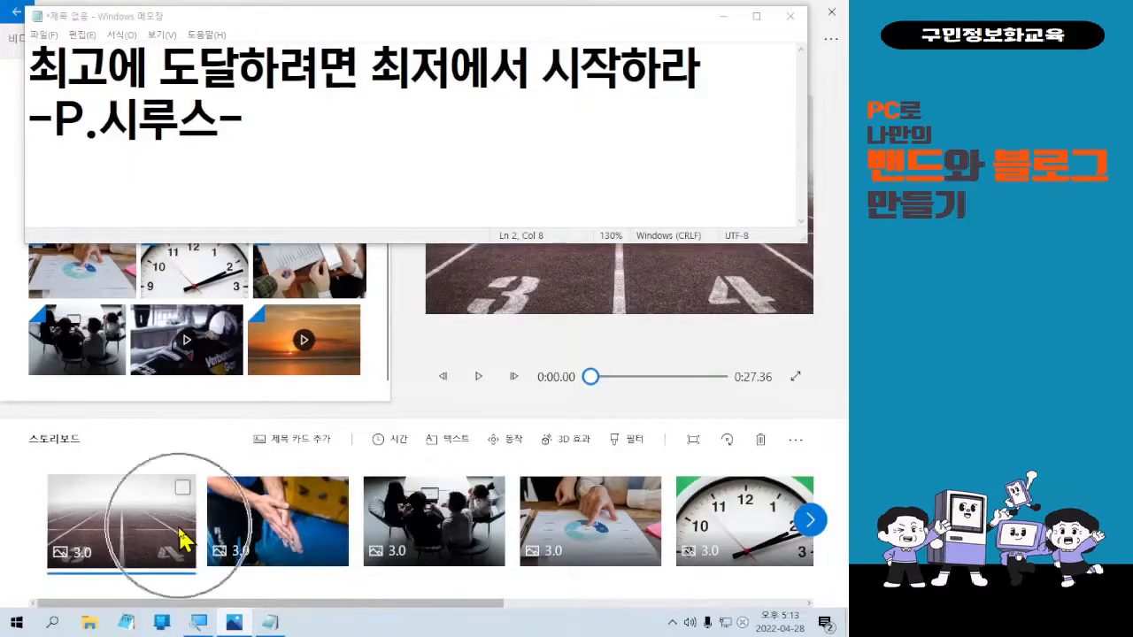
left_click(723, 16)
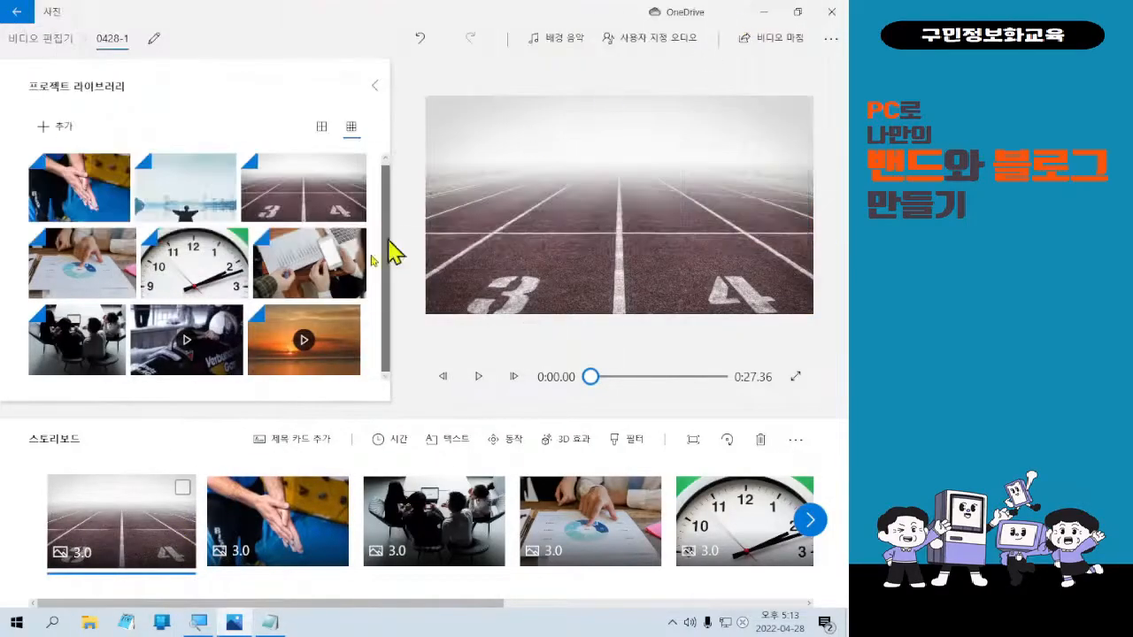
key("ctrl")
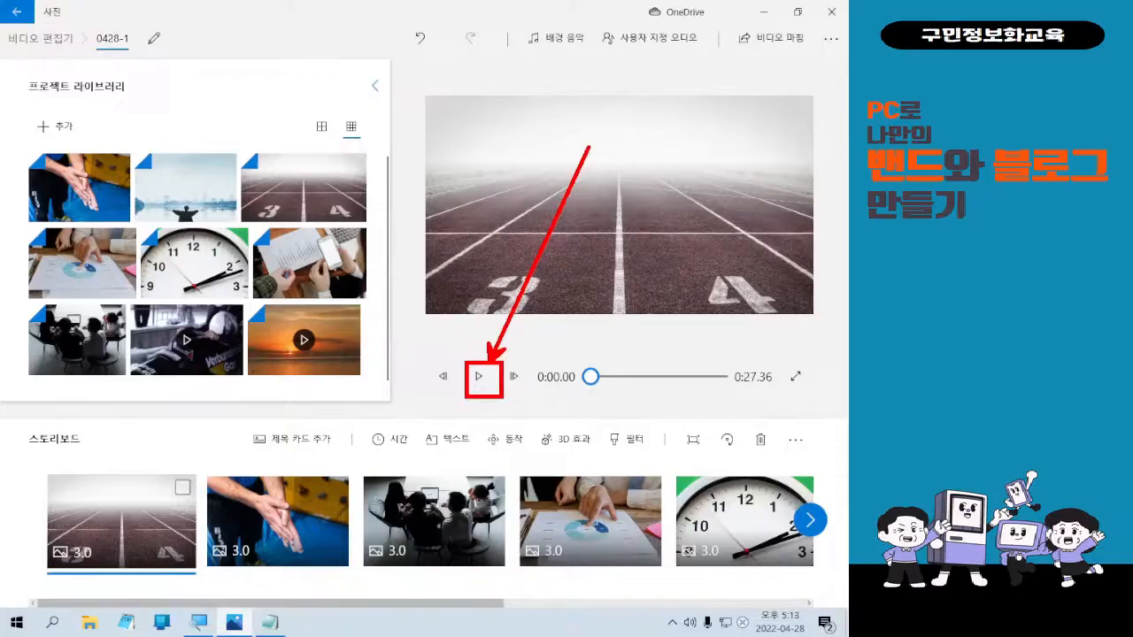
left_click(480, 376)
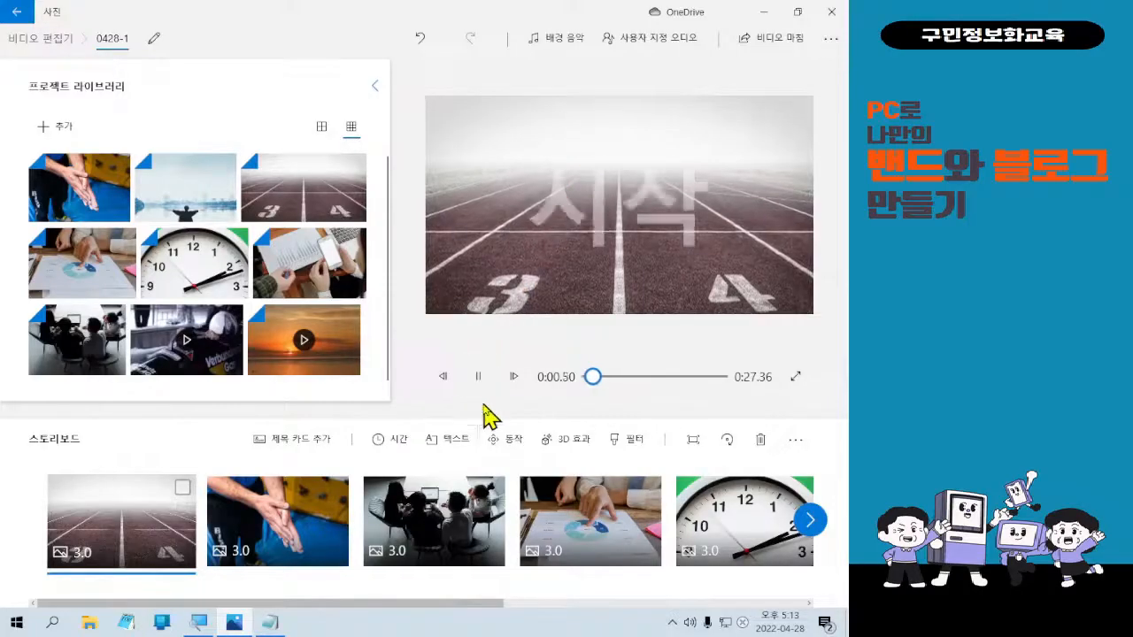
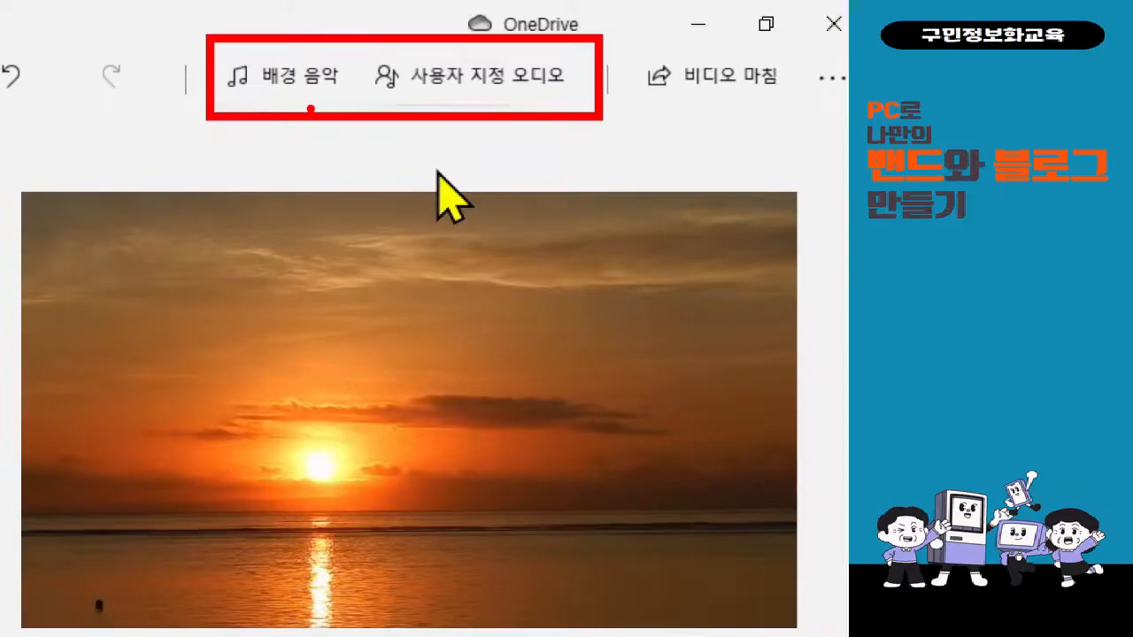
Open the 배경 음악 dialog listing the built-in background music tracks.
left_click(286, 89)
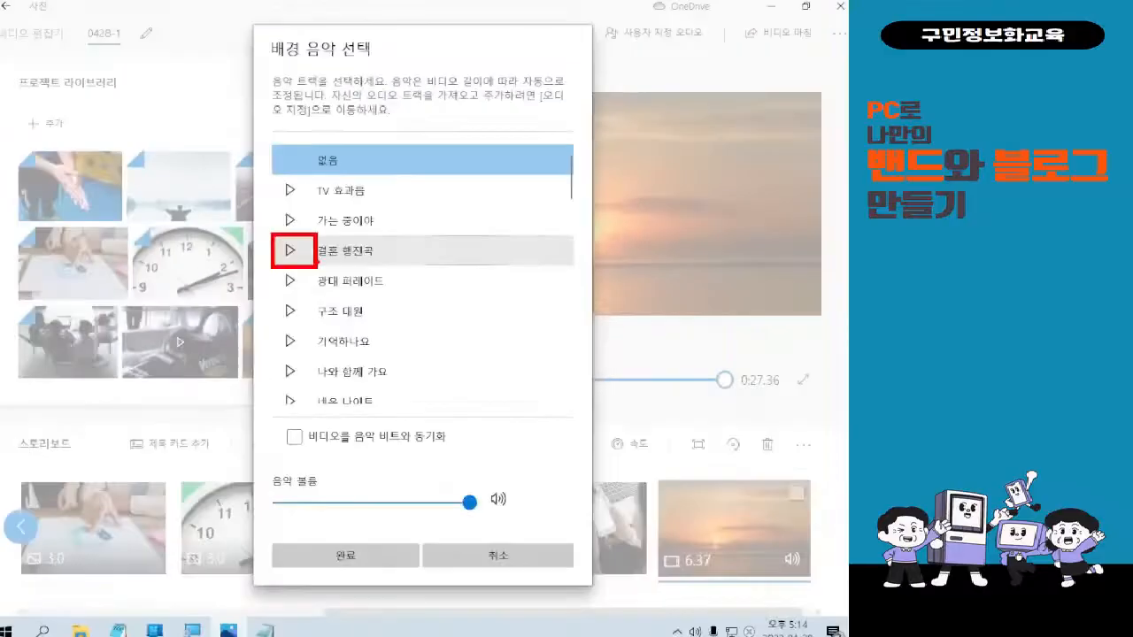
Scroll down to the track 함께 다정하게, preview it, then stop the preview.
scroll(385, 333, "down", 3)
scroll(383, 329, "down", 8)
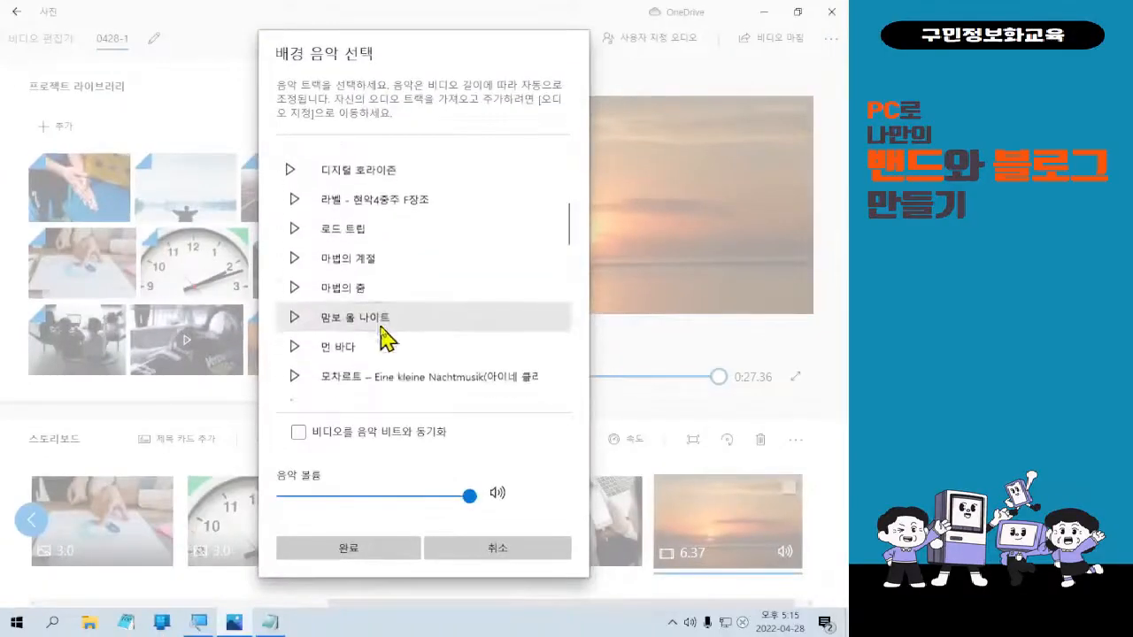
scroll(392, 338, "down", 6)
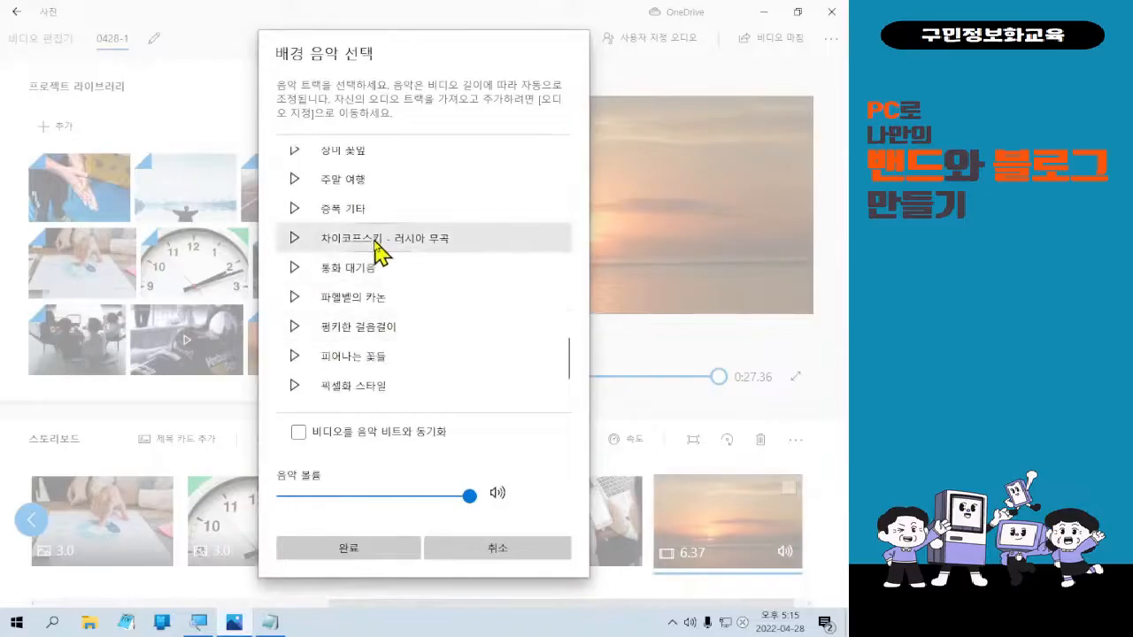
scroll(376, 297, "down", 1)
scroll(380, 305, "down", 1)
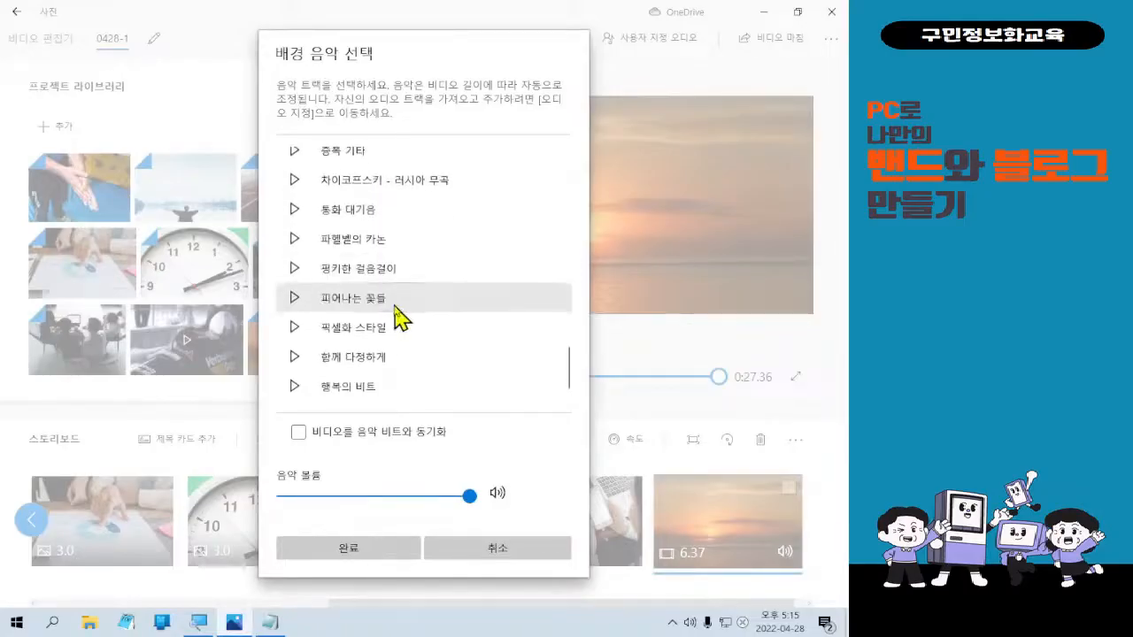
left_click(291, 358)
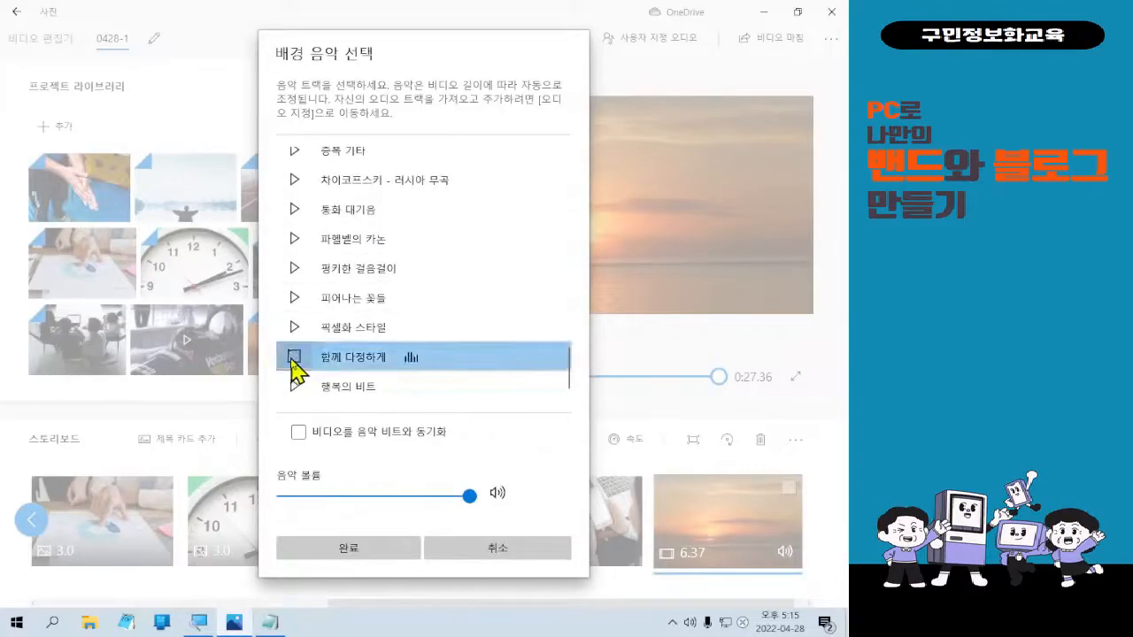
left_click(293, 358)
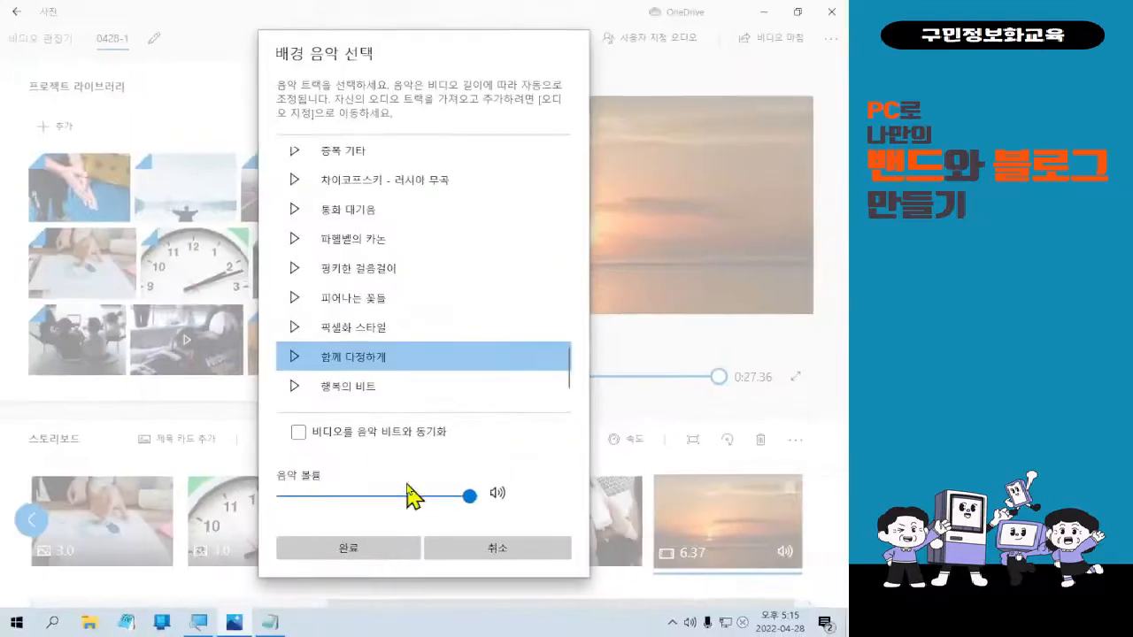
Cancel the background music choice and bring up the 사용자 지정 오디오 panel instead.
left_click(457, 551)
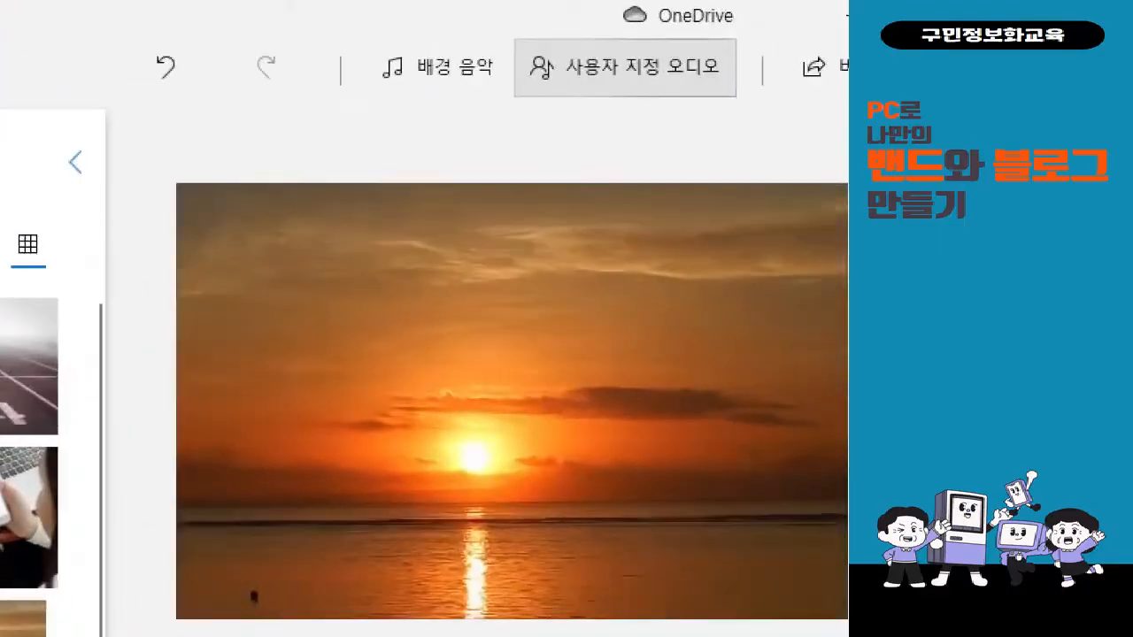
left_click(639, 28)
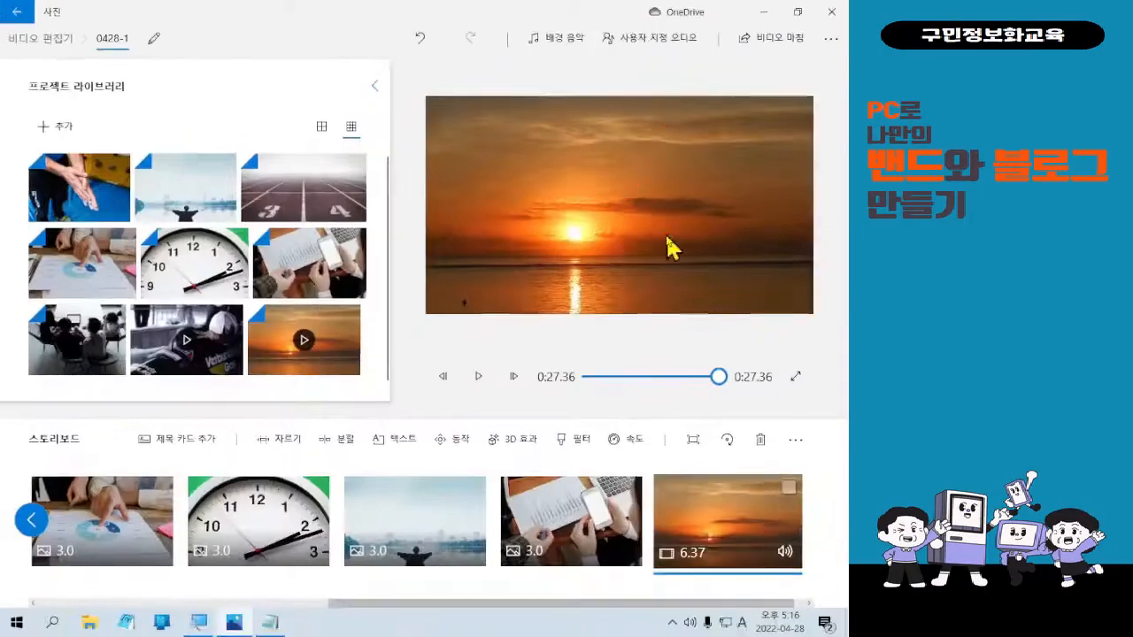
left_click(655, 38)
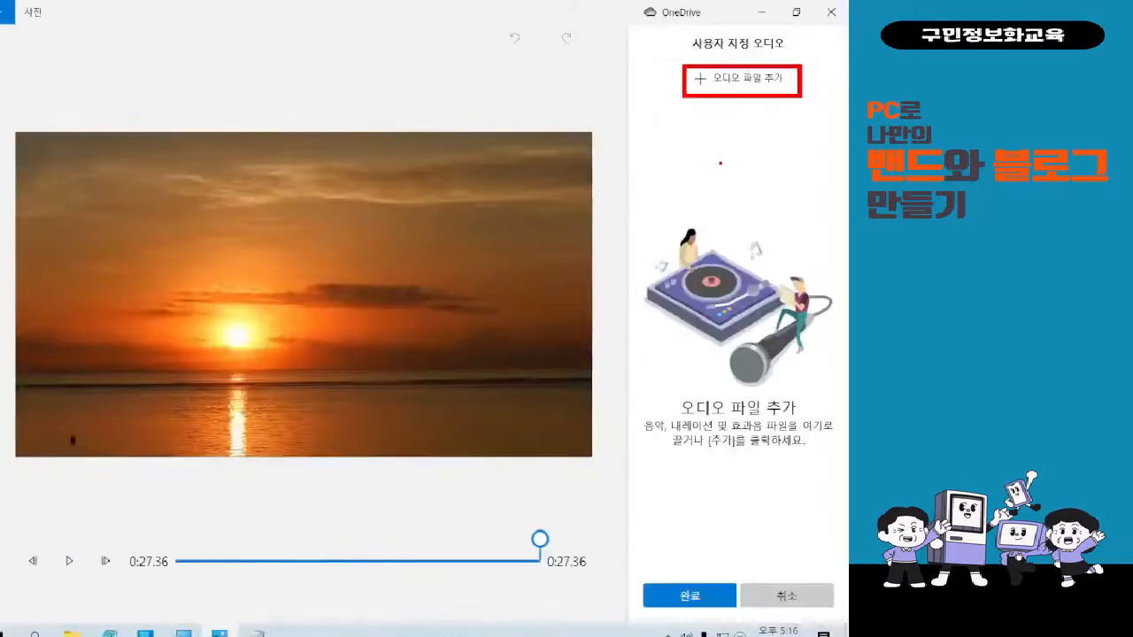
Load bensound-anewbeginning from the computer as custom audio.
left_click(771, 88)
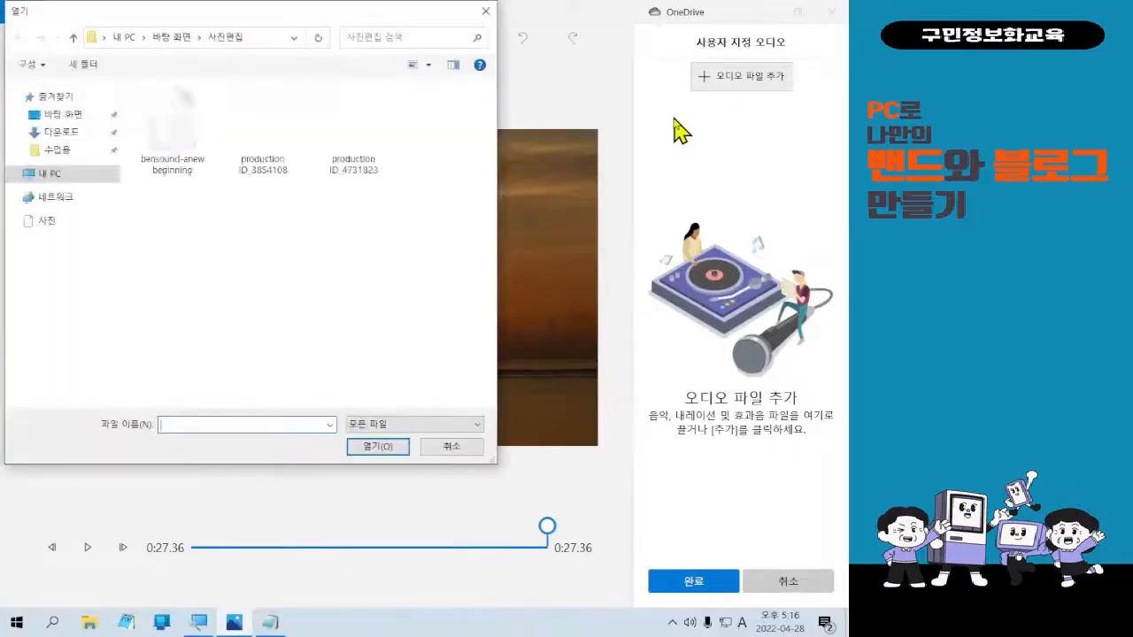
left_click(152, 156)
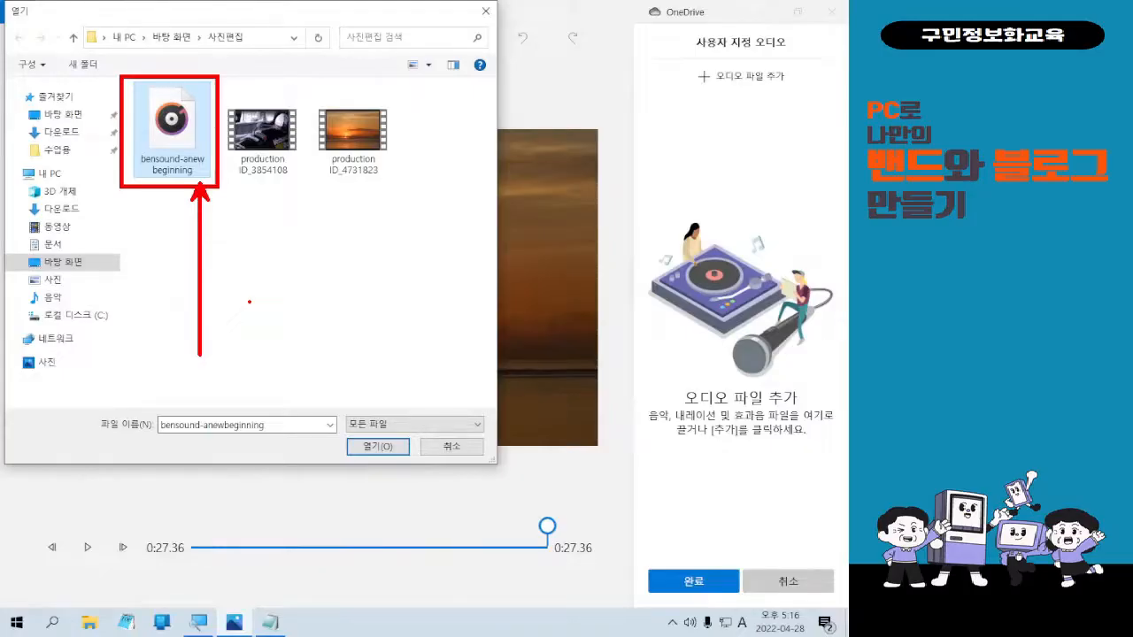
double_click(191, 177)
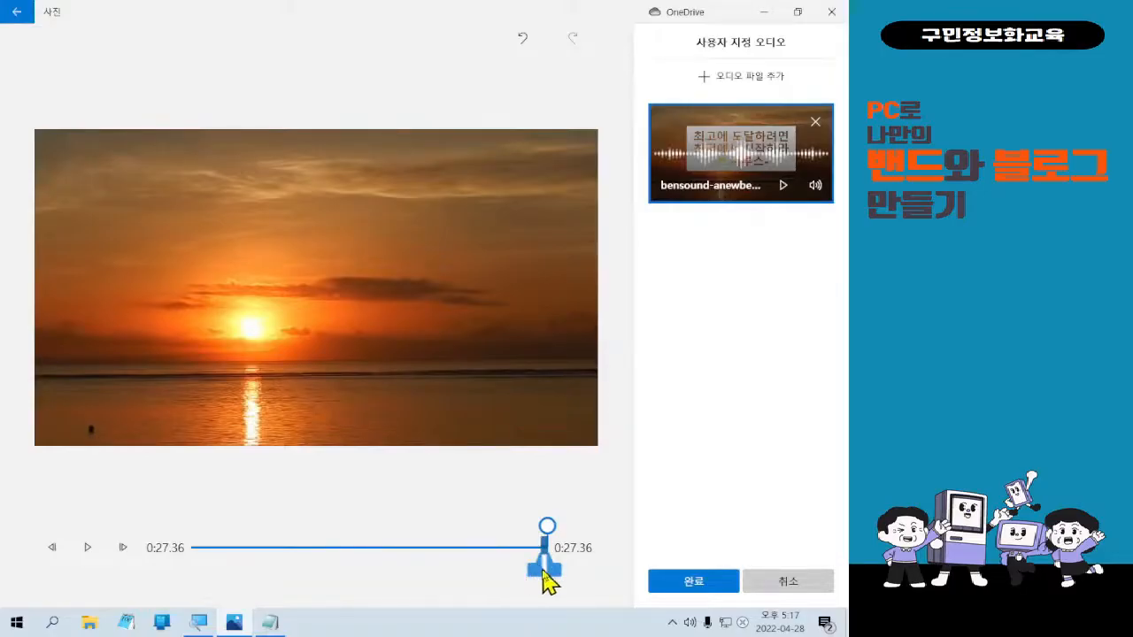
Stretch the audio across the whole video, then discard the unsaved audio changes.
left_click_drag(544, 556, 407, 551)
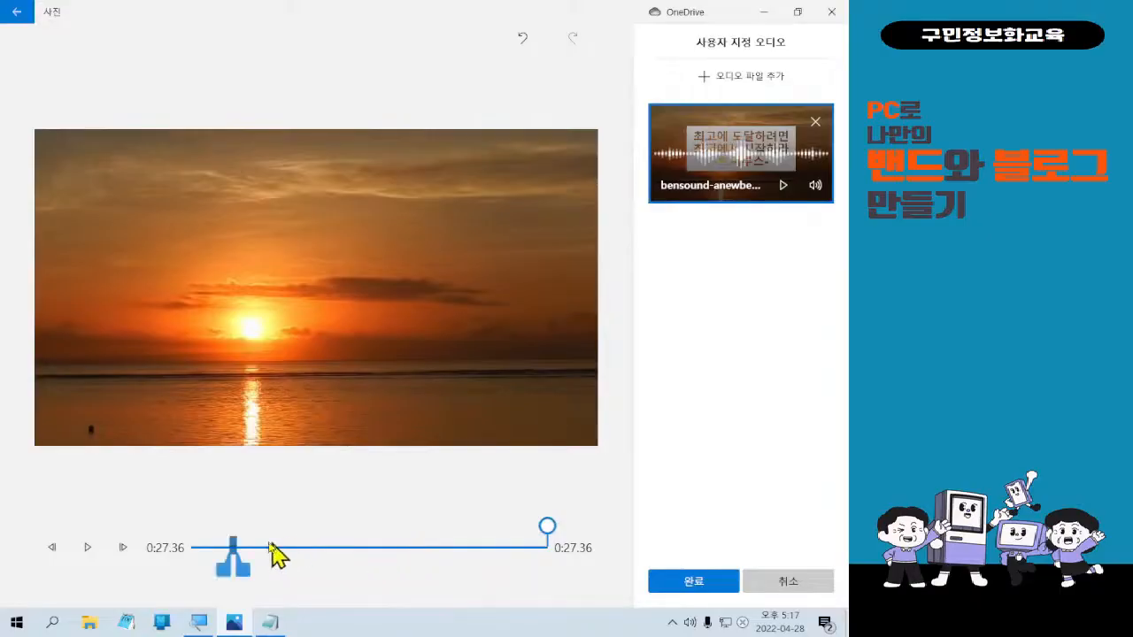
mouse_move(236, 557)
left_mouse_down()
mouse_move(180, 562)
mouse_move(198, 569)
left_mouse_up()
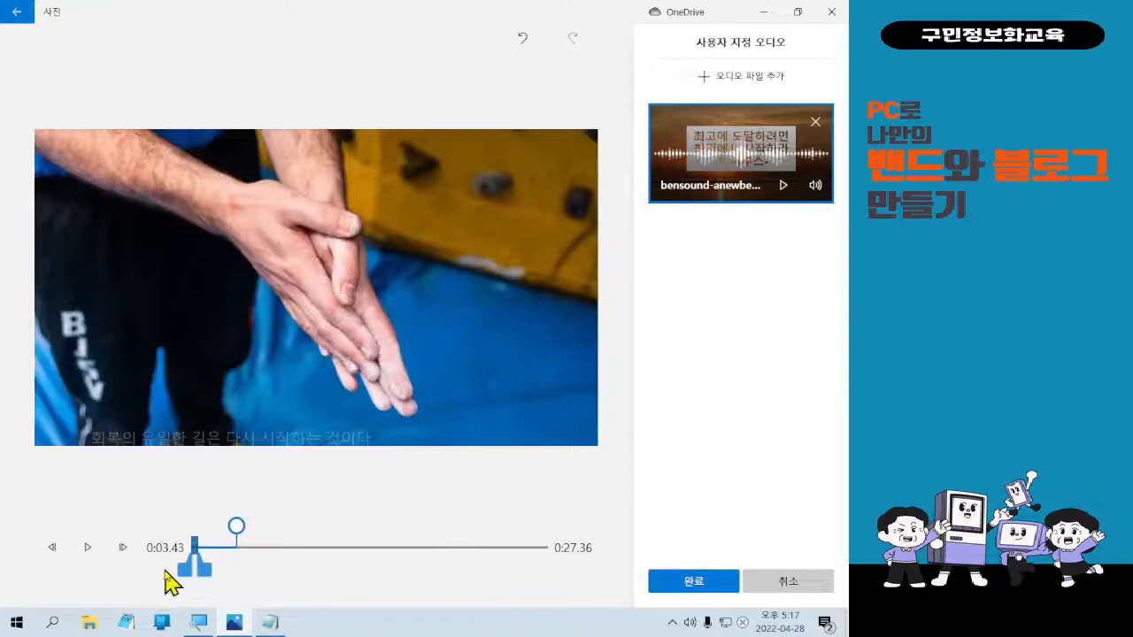
left_click_drag(207, 576, 569, 566)
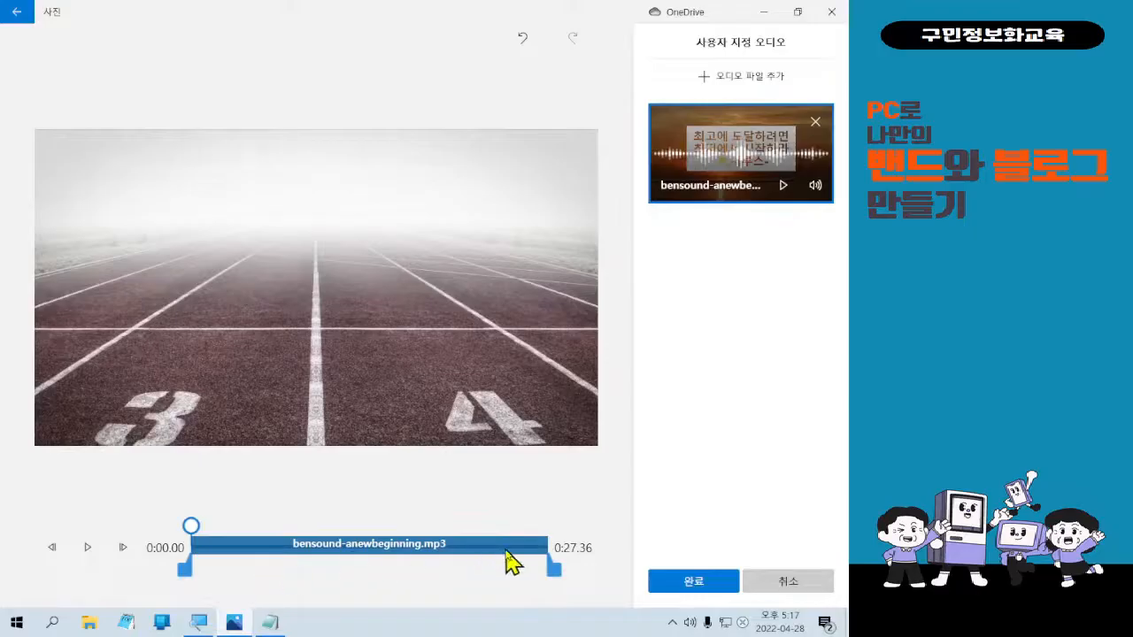
left_click(767, 586)
left_click(409, 346)
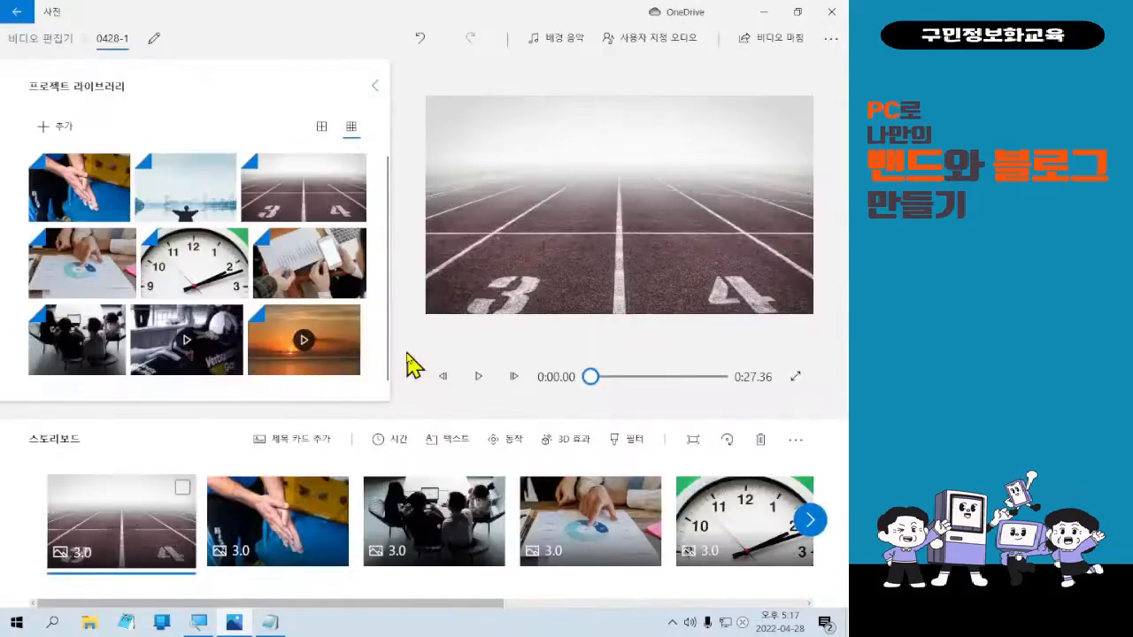
Add 'bensound-anewbeginning - 복사본.mp3' as custom audio spanning the full 27.36 seconds and apply it.
left_click(609, 40)
left_click(714, 82)
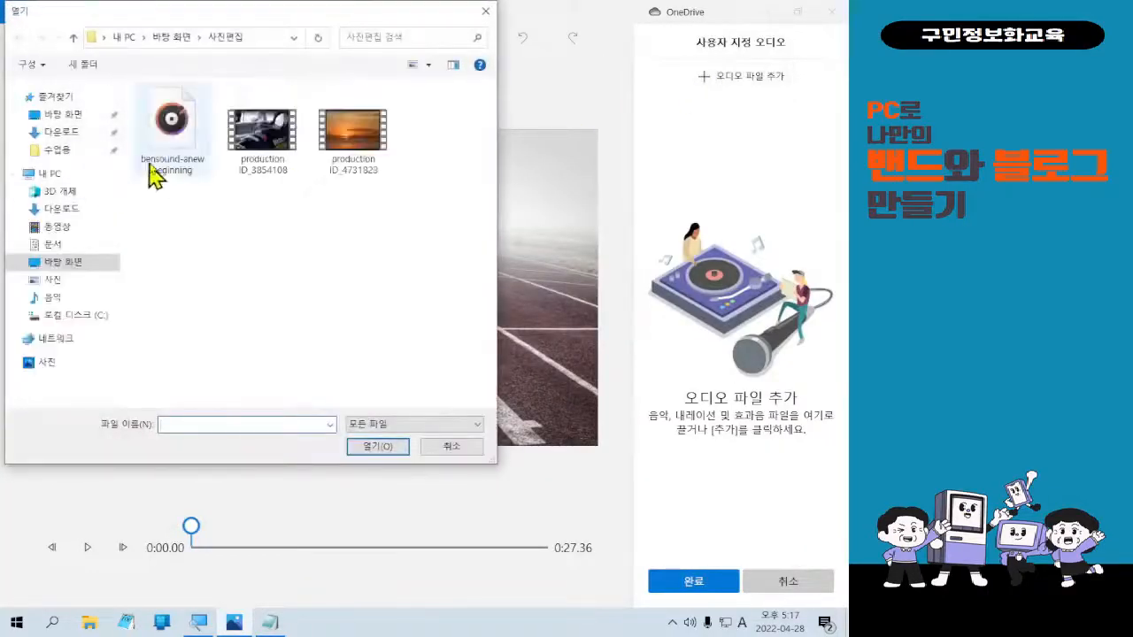
double_click(158, 162)
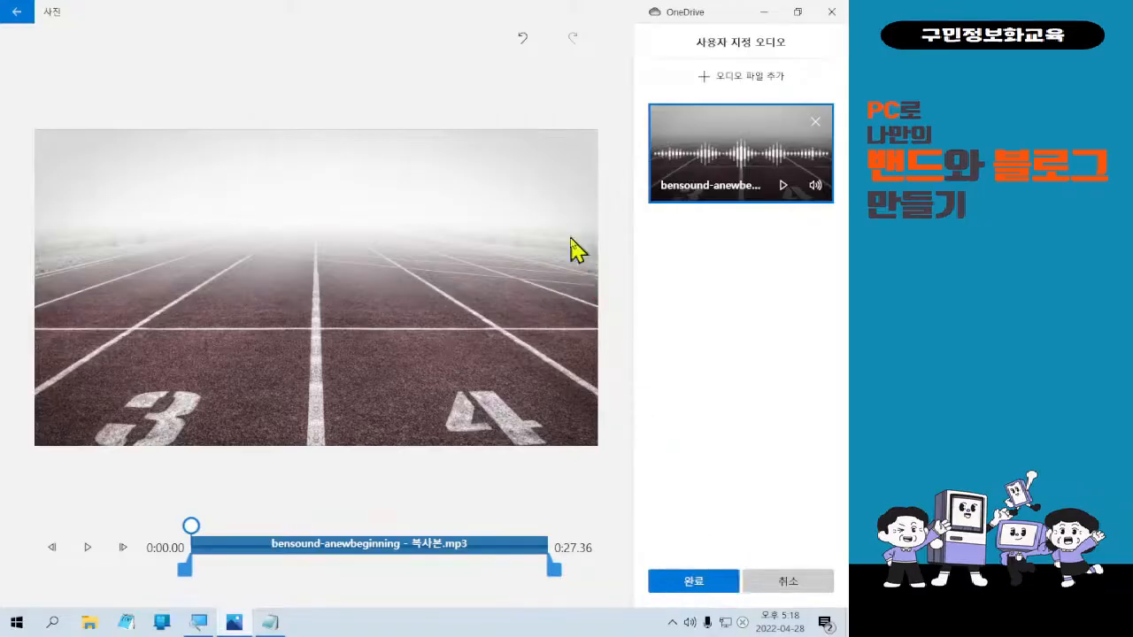
left_click(696, 591)
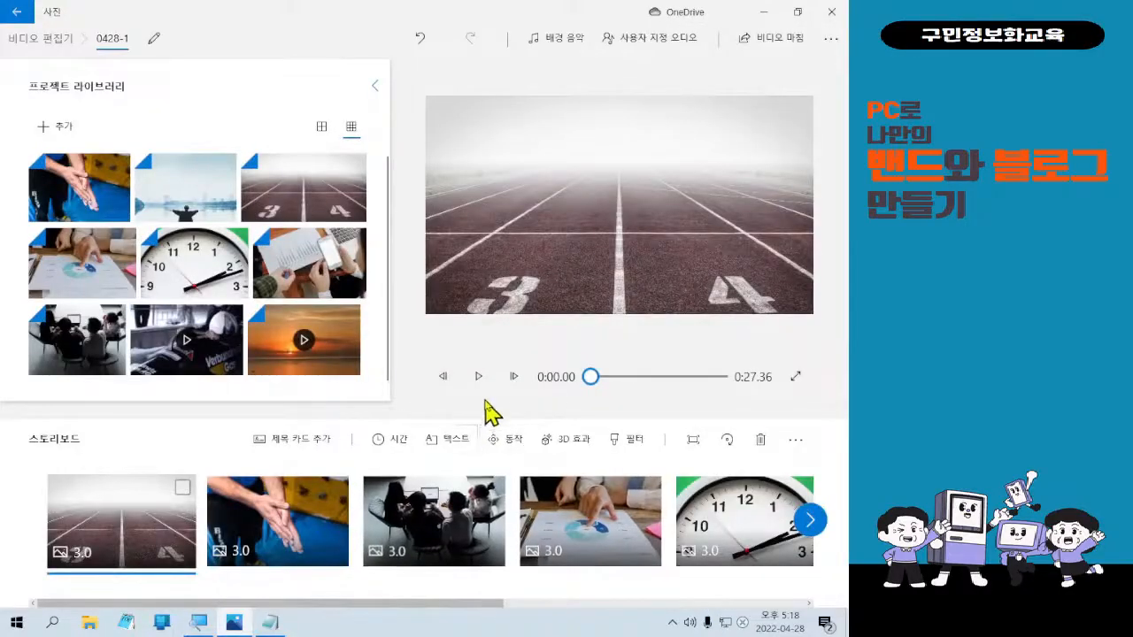
Play project 0428-1 from the start with its audio, then open the 비디오 마침 export settings.
left_click(166, 522)
left_click(479, 377)
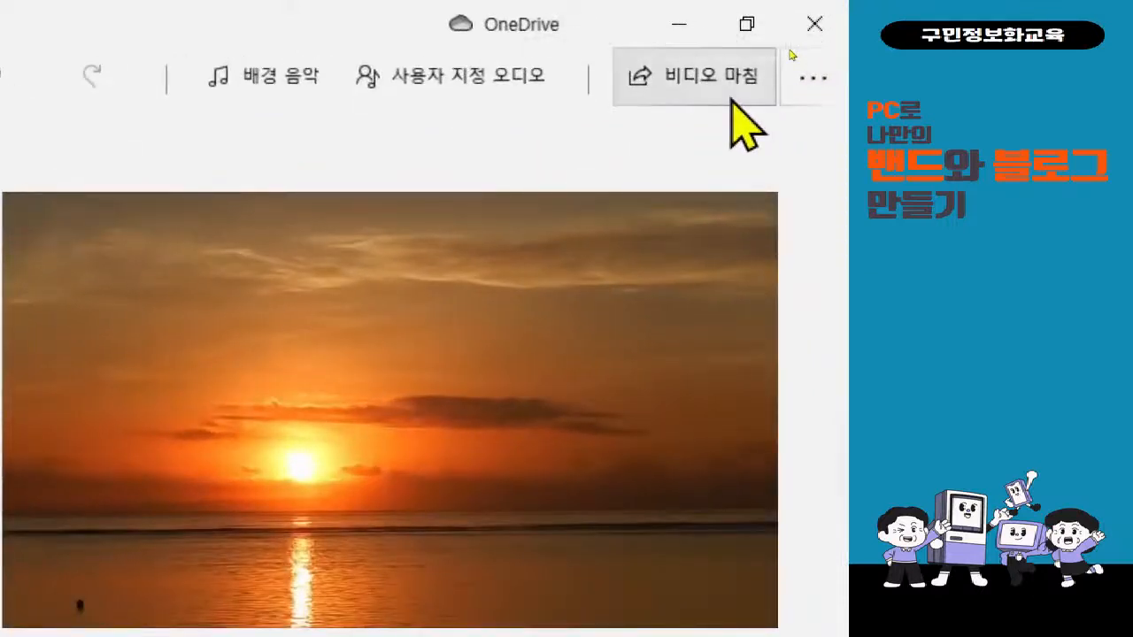
left_click(732, 100)
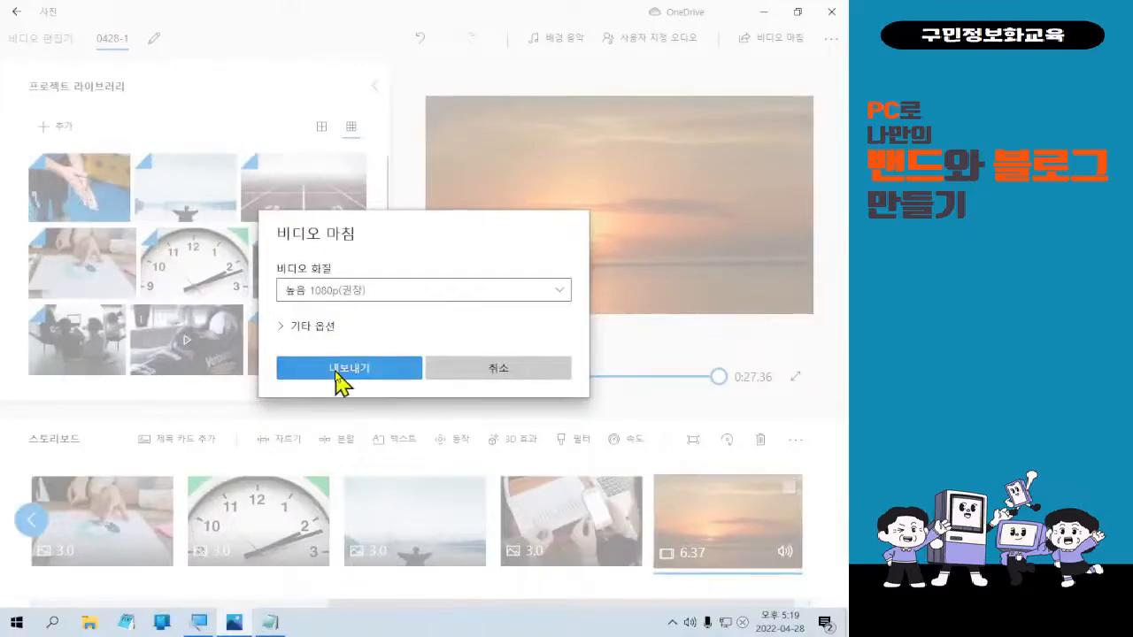
Export the video at 높음 1080p(권장) quality.
left_click(339, 370)
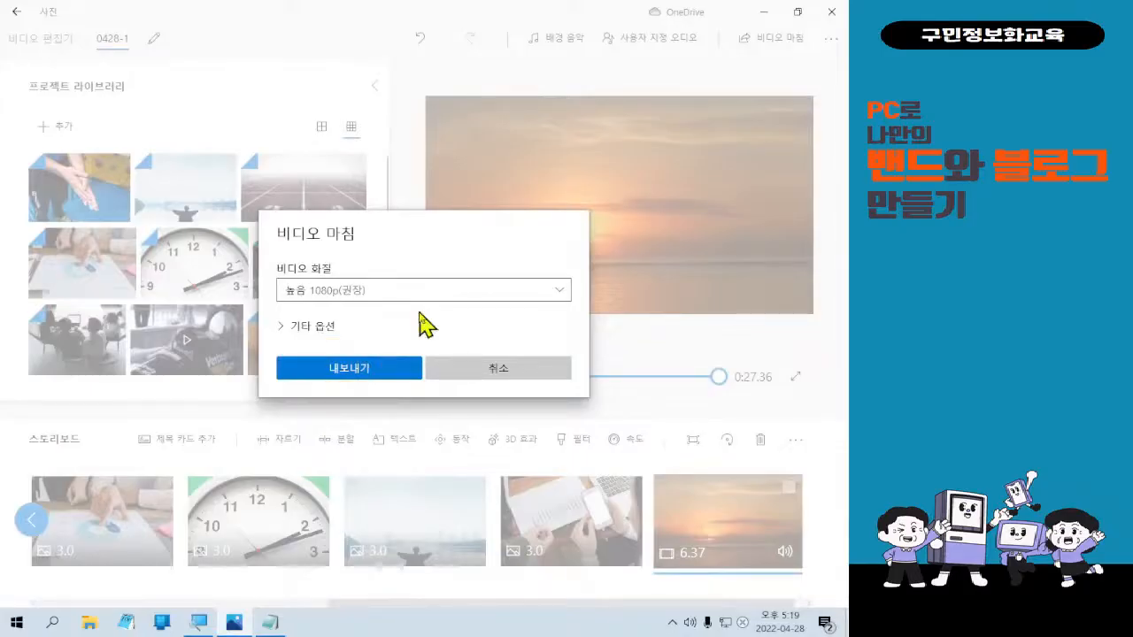
left_click(389, 372)
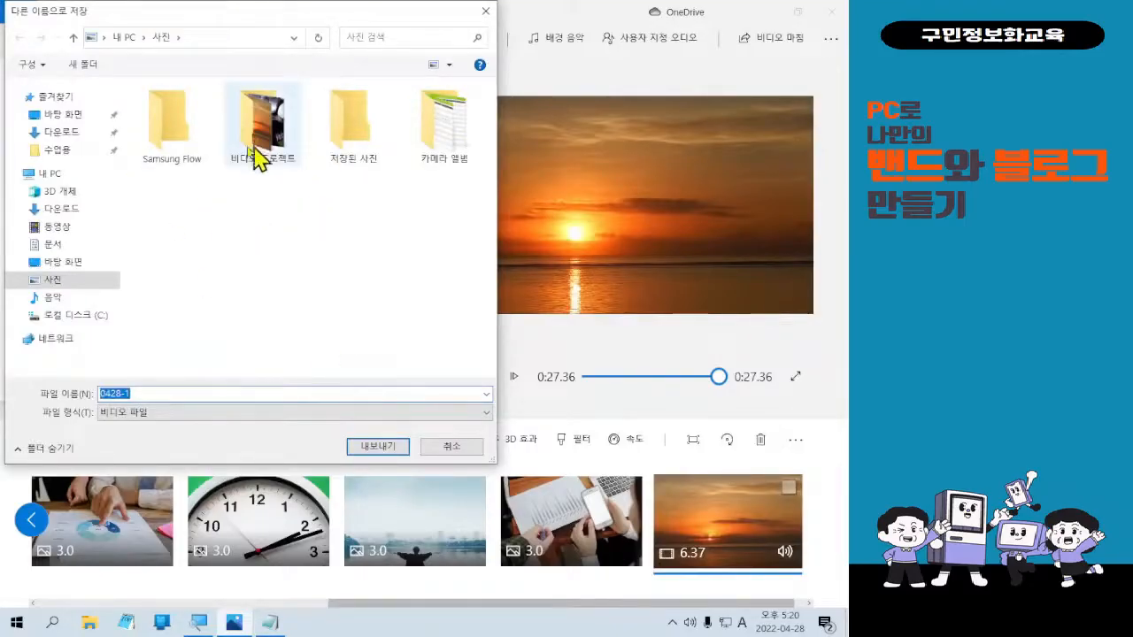
Save the export as 0428-1 in the desktop's 사진편집 folder and start exporting.
left_click(75, 263)
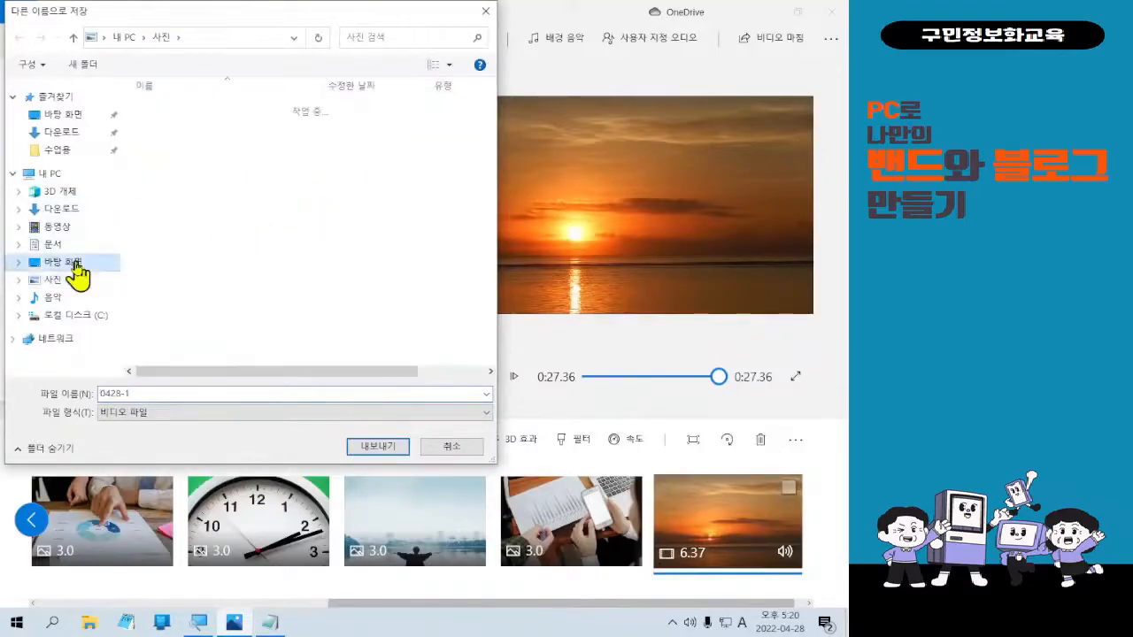
left_click(184, 140)
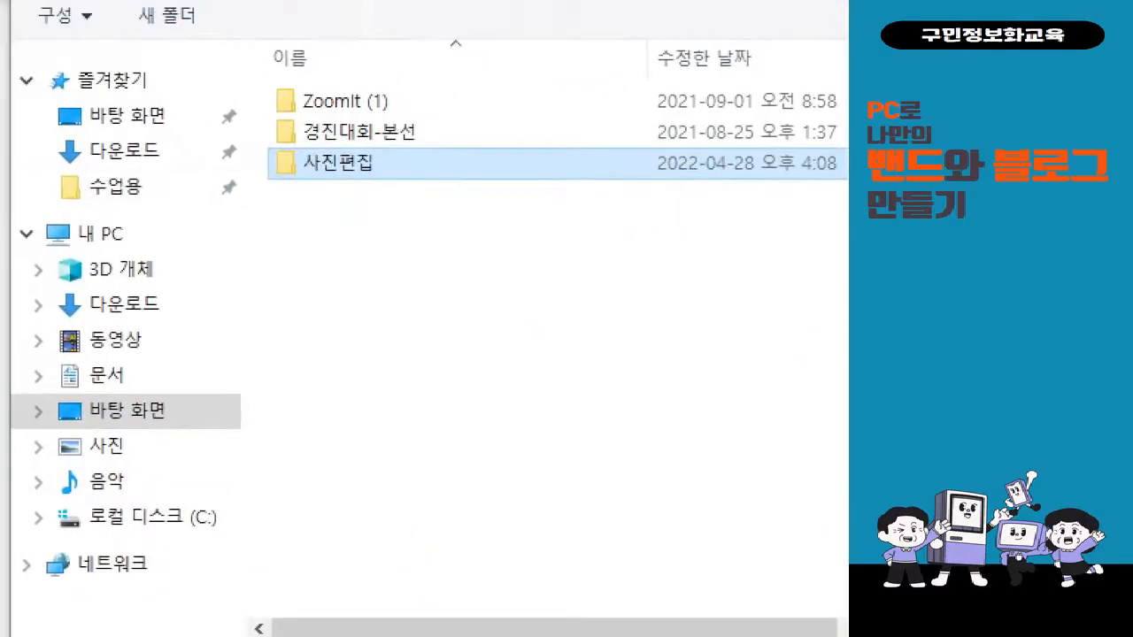
left_click_drag(250, 131, 407, 213)
left_click_drag(246, 208, 180, 367)
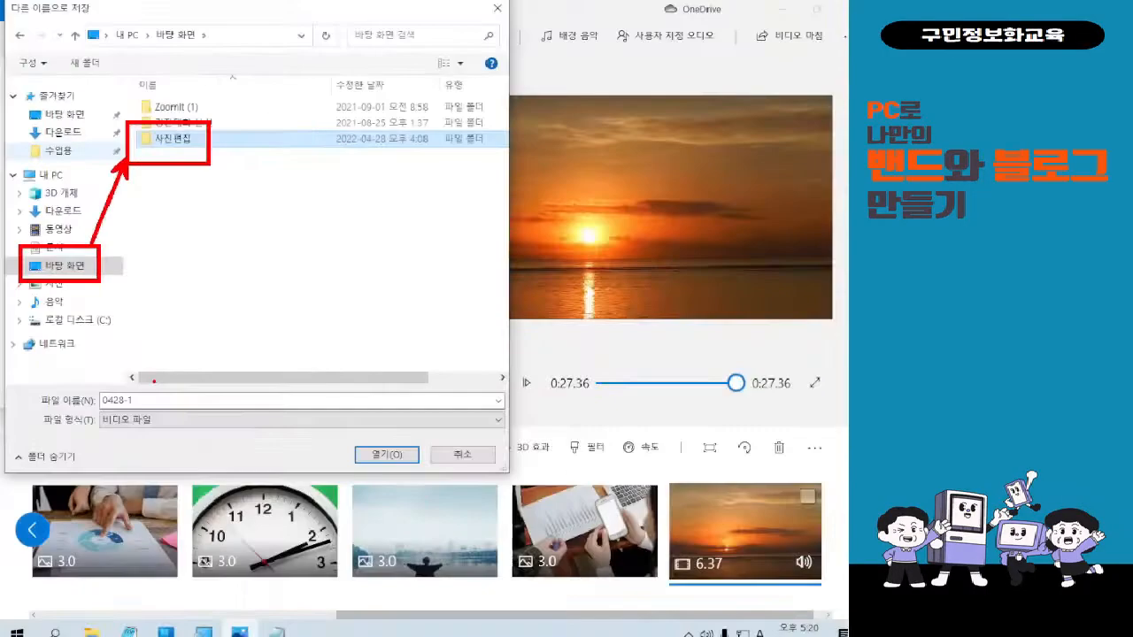
double_click(338, 163)
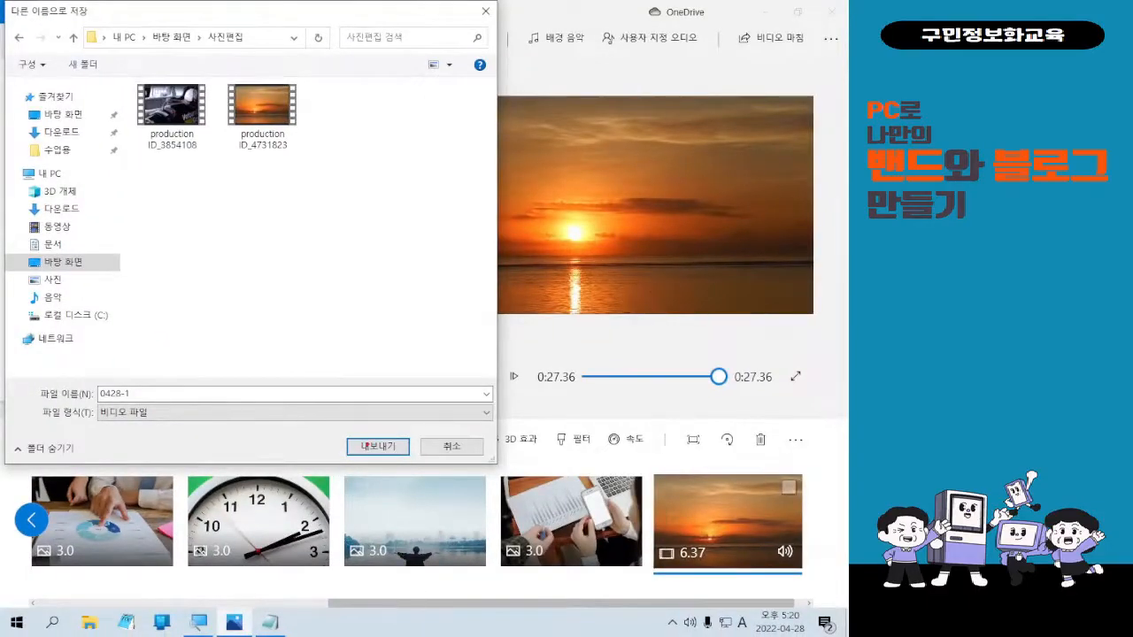
mouse_move(344, 424)
left_mouse_down()
mouse_move(387, 462)
mouse_move(422, 472)
left_mouse_up()
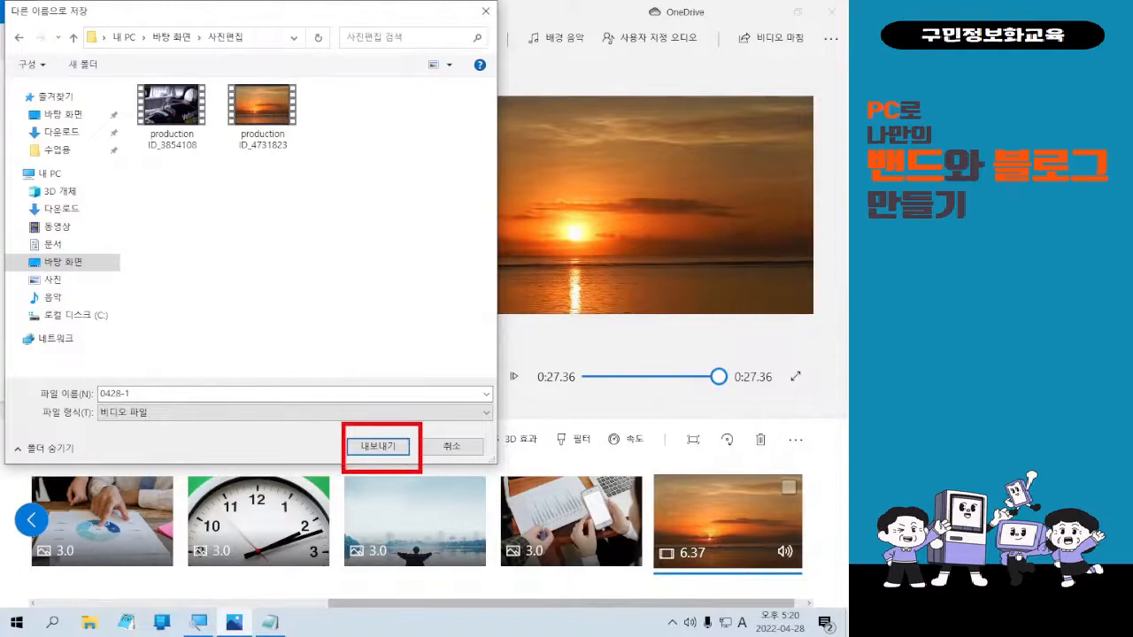
left_click_drag(212, 389, 345, 436)
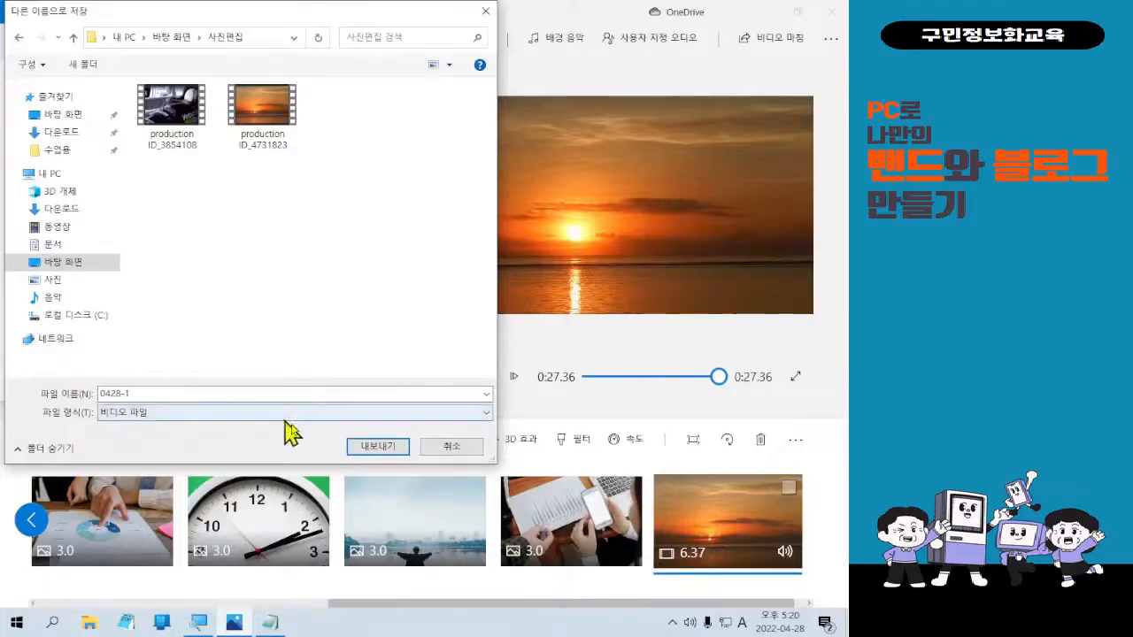
left_click(355, 453)
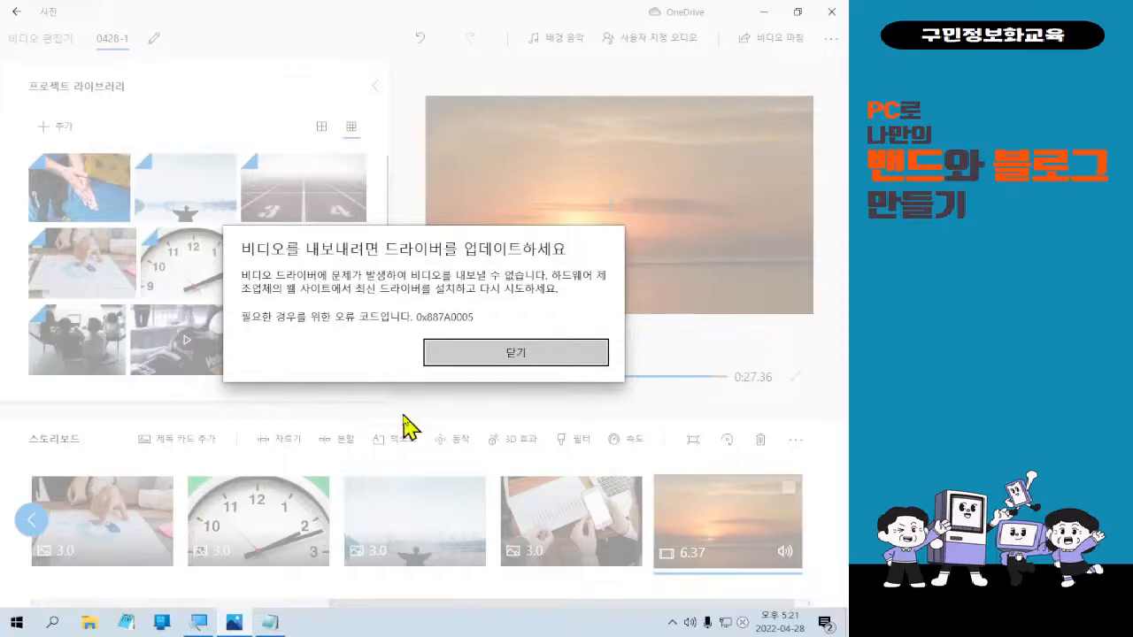
Close the driver-update export error (code 0x887A0005) to return to project 0428-1.
left_click(514, 352)
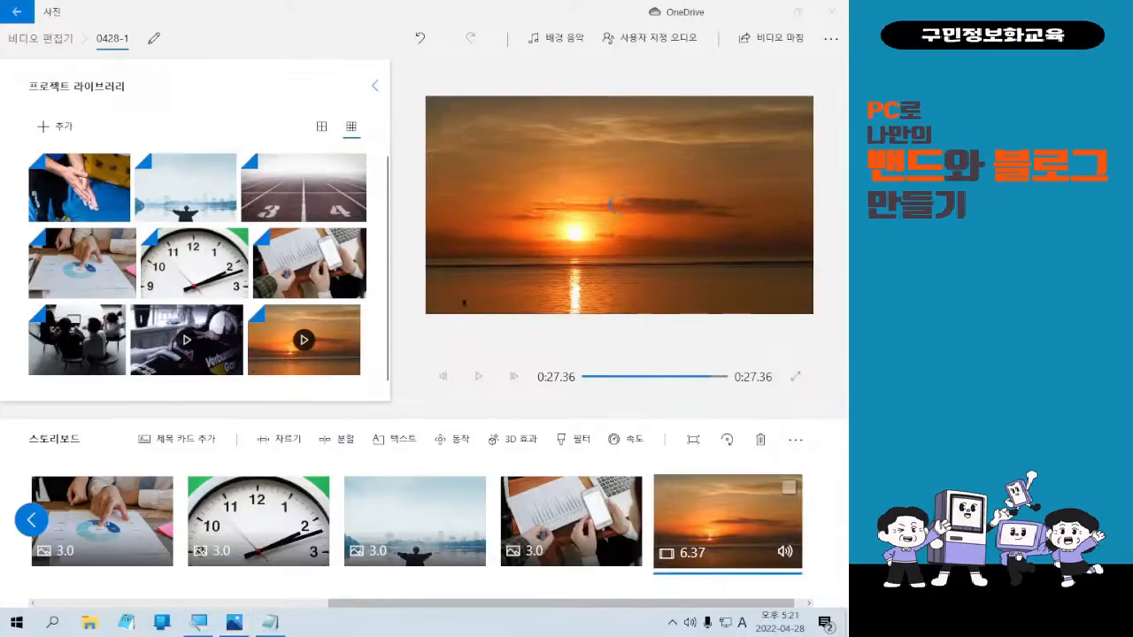
Clear the mistyped search, search Windows for 그림판 in Korean, and launch Paint.
key("super")
type("RMFLAVKS")
key("BackSpace")
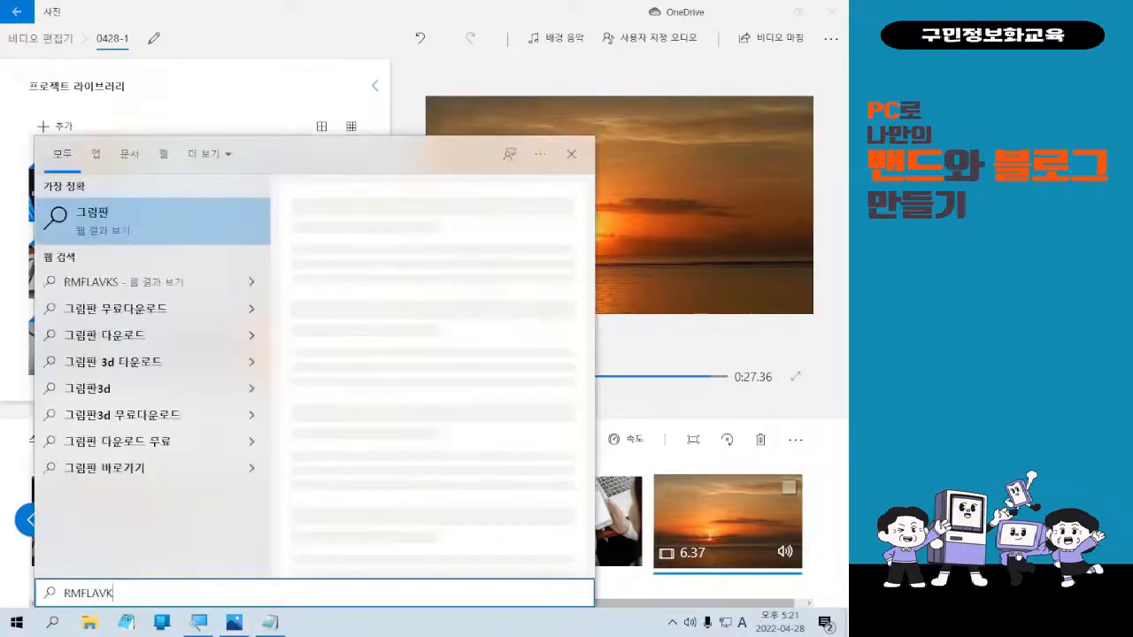
key("BackSpace")
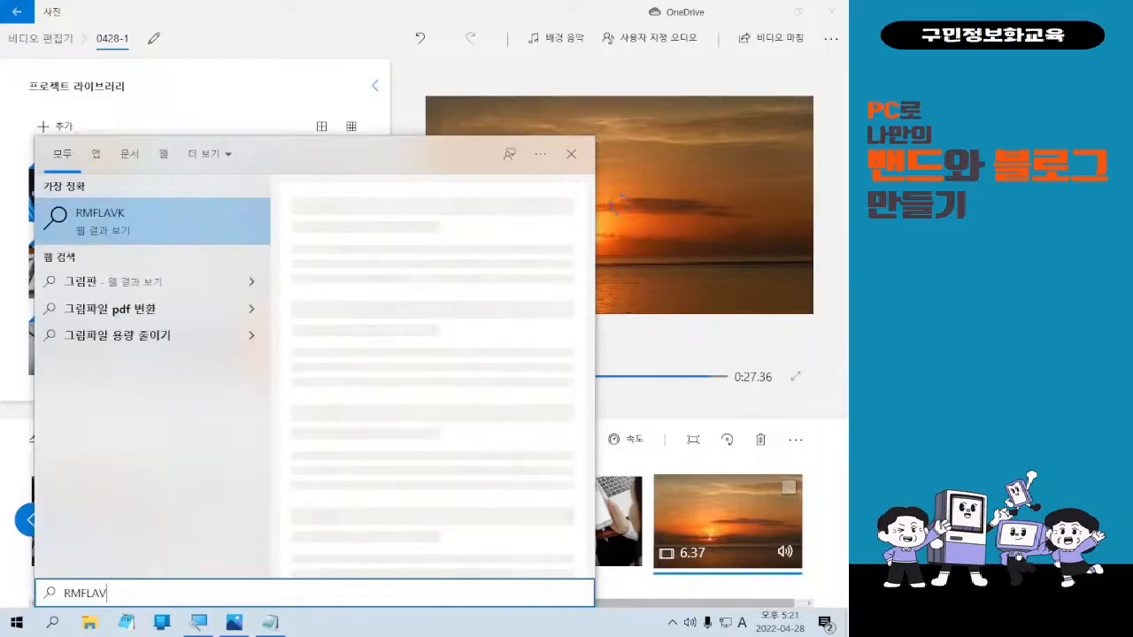
key("BackSpace")
key("BackSpace")
key("BackSpace")
key("BackSpace")
key("BackSpace")
key("BackSpace")
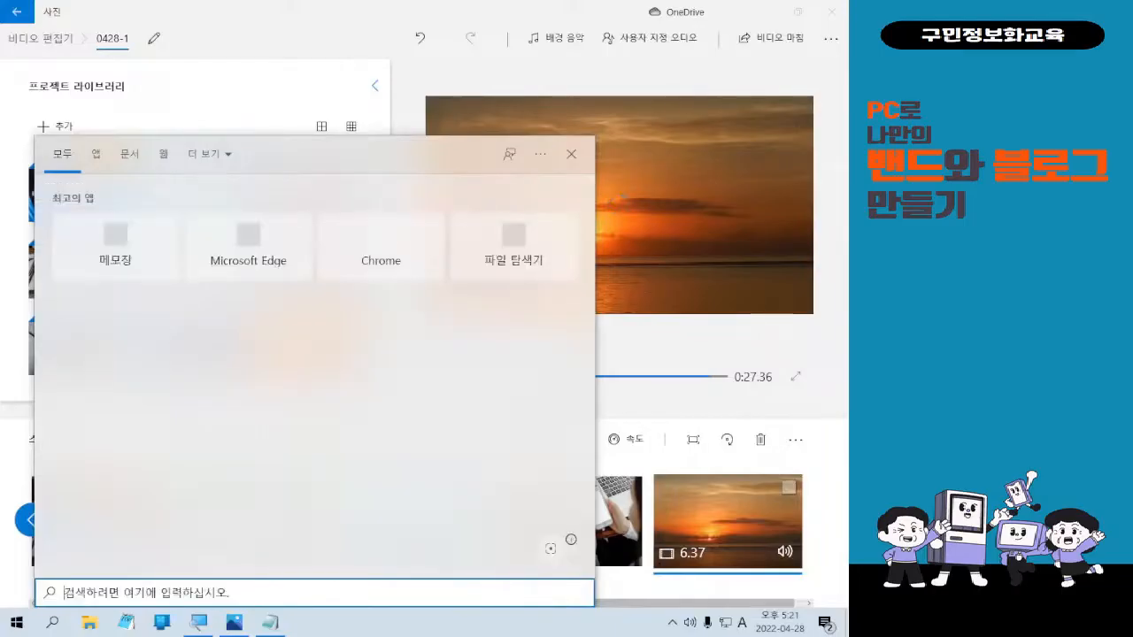
key("Hangul")
type("그림")
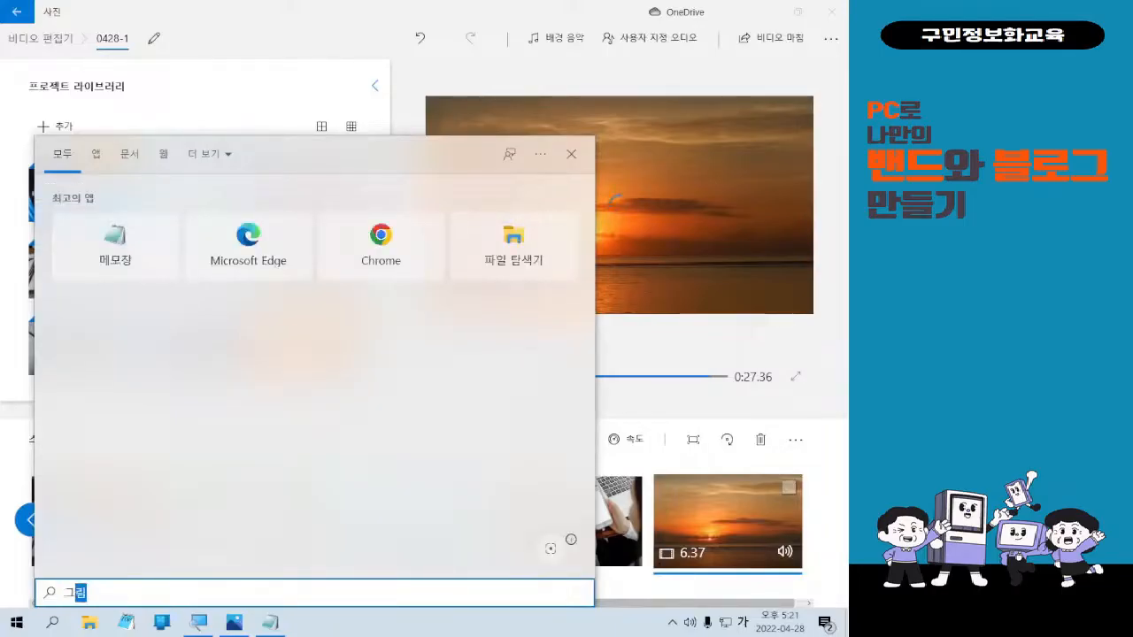
type("판")
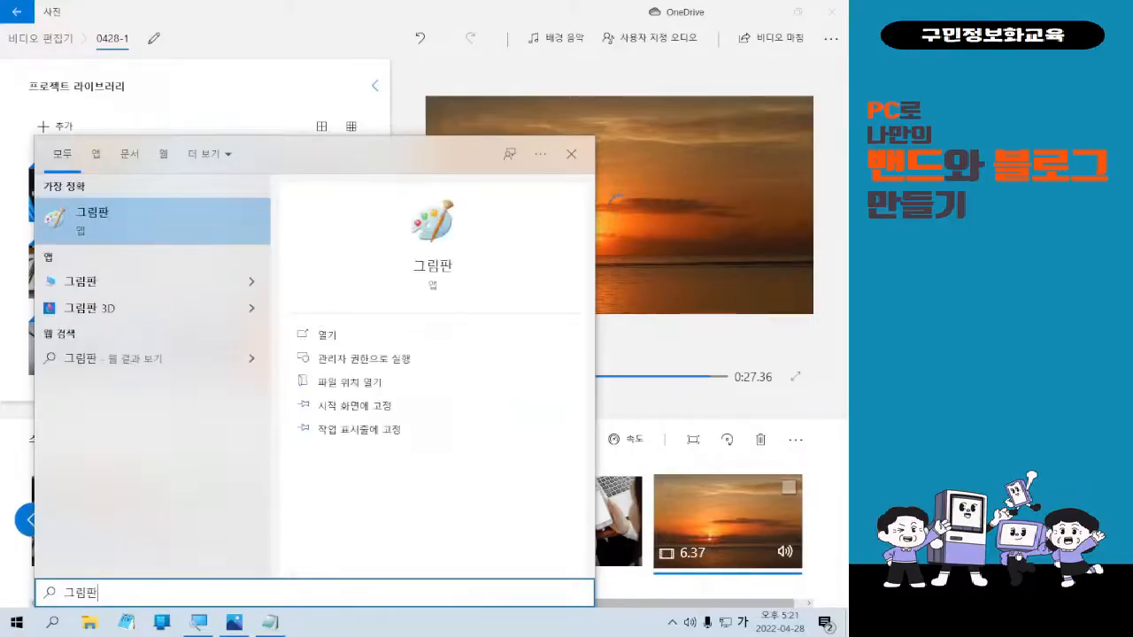
key("Return")
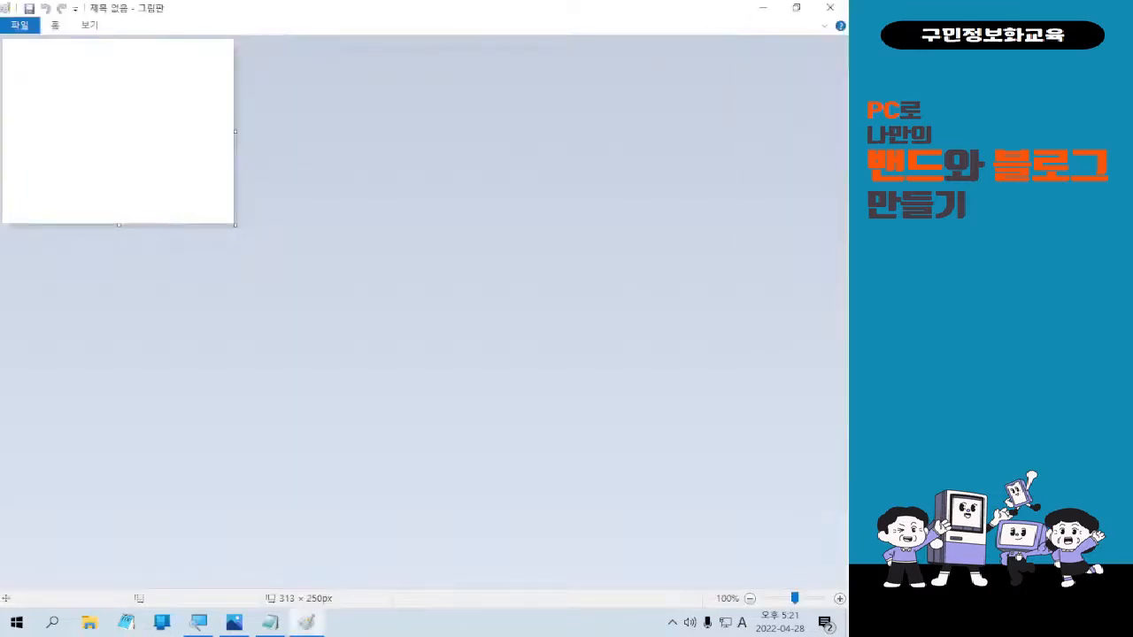
Drag the blank Paint window off to the left so the Photos project 0428-1 is visible.
left_click_drag(495, 7, 0, 221)
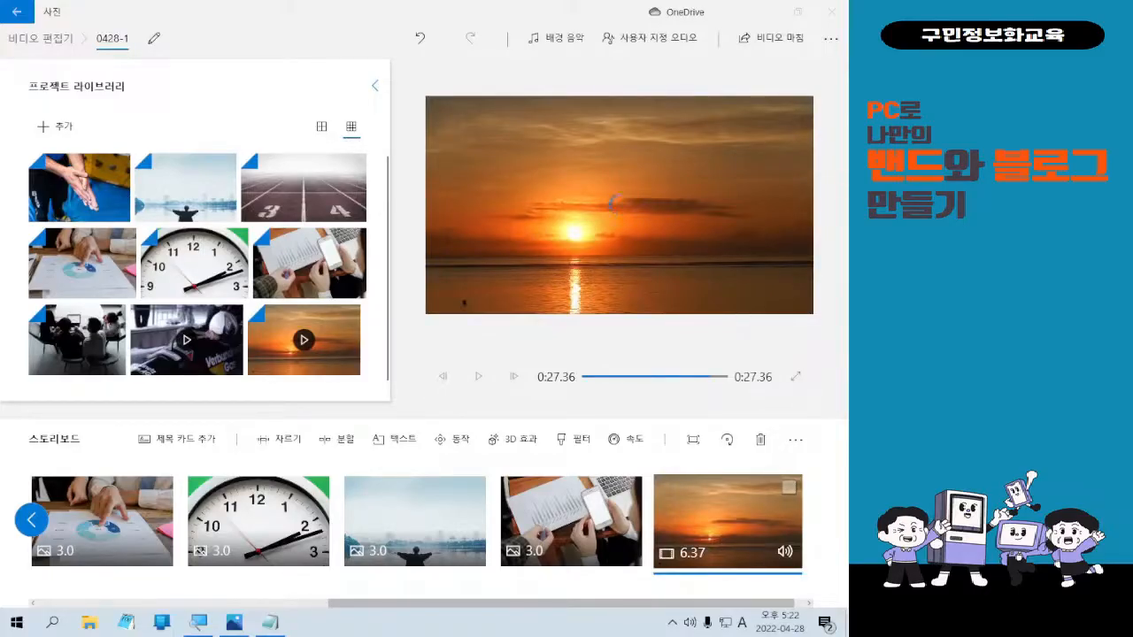
Switch the keyboard to Korean input and close the Photos video editor window.
key("Hangul")
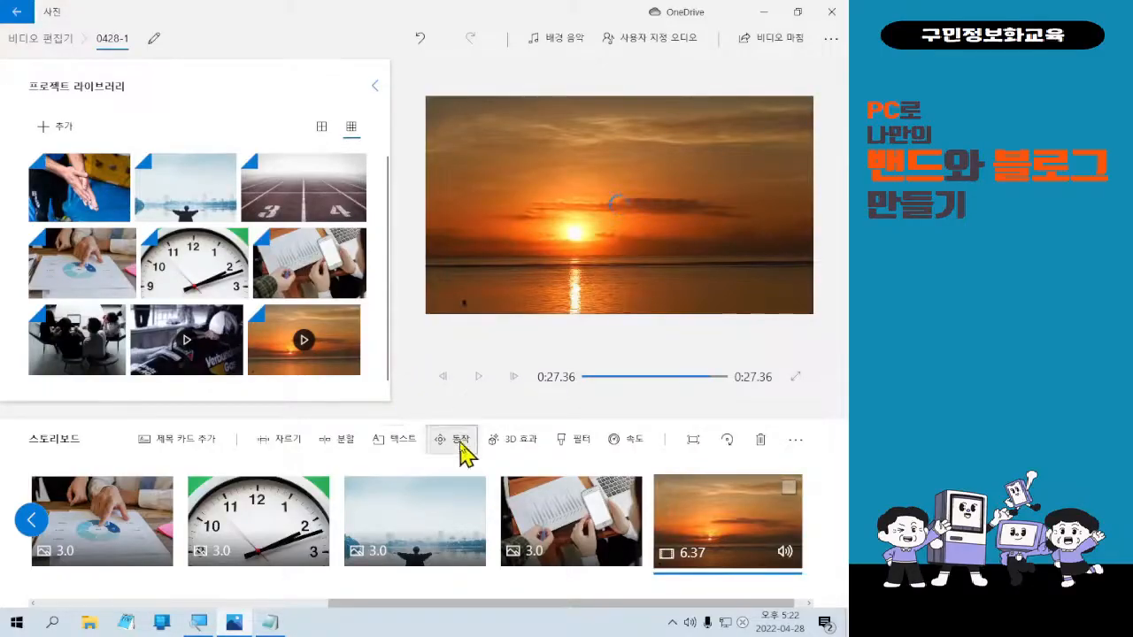
left_click(839, 14)
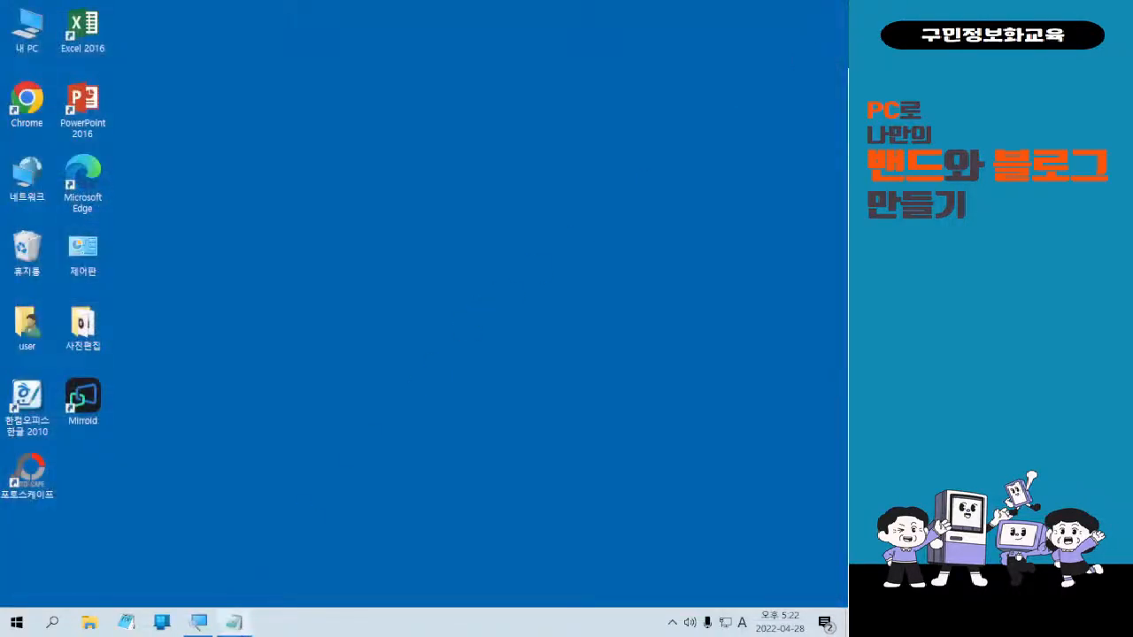
Restore the Notepad quote note and close it, choosing 저장 안 함 to discard changes.
left_click(233, 621)
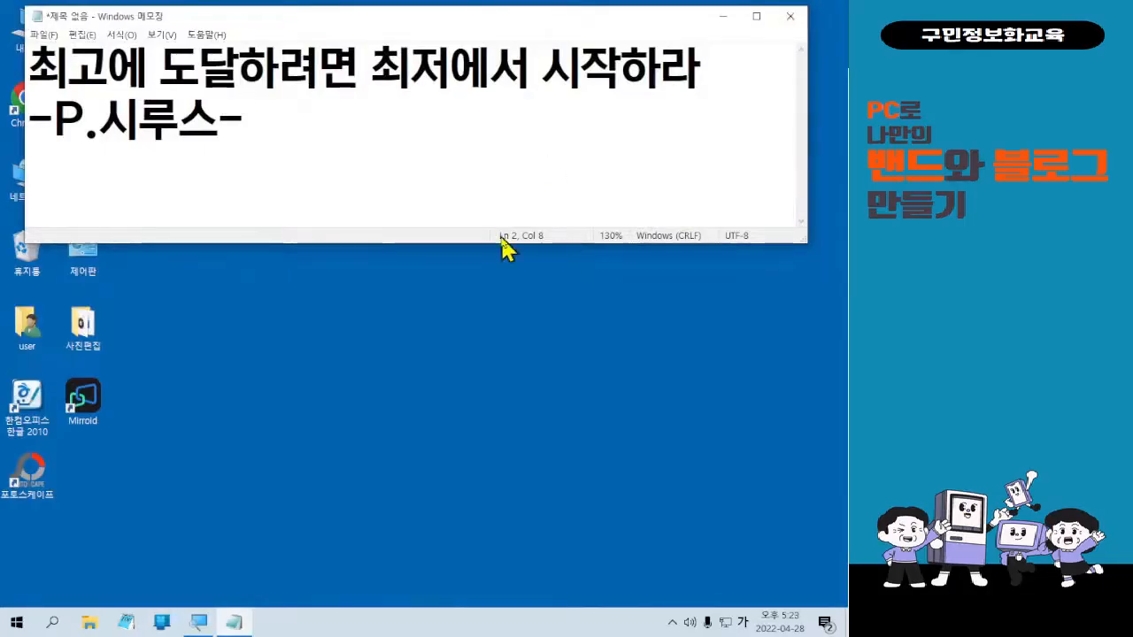
left_click(790, 18)
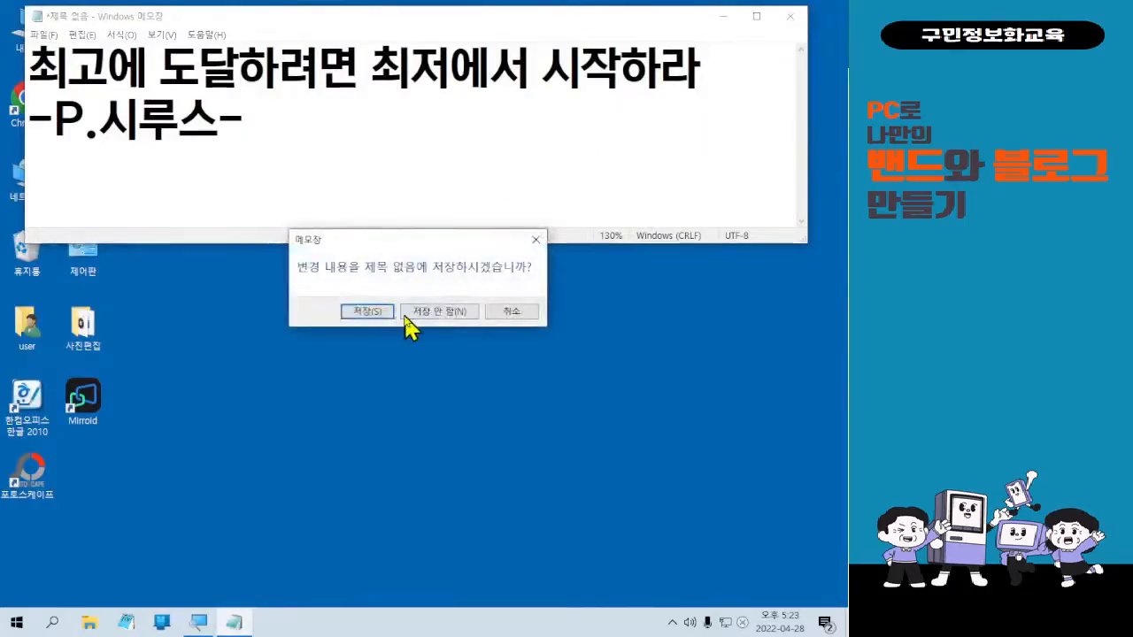
left_click(409, 316)
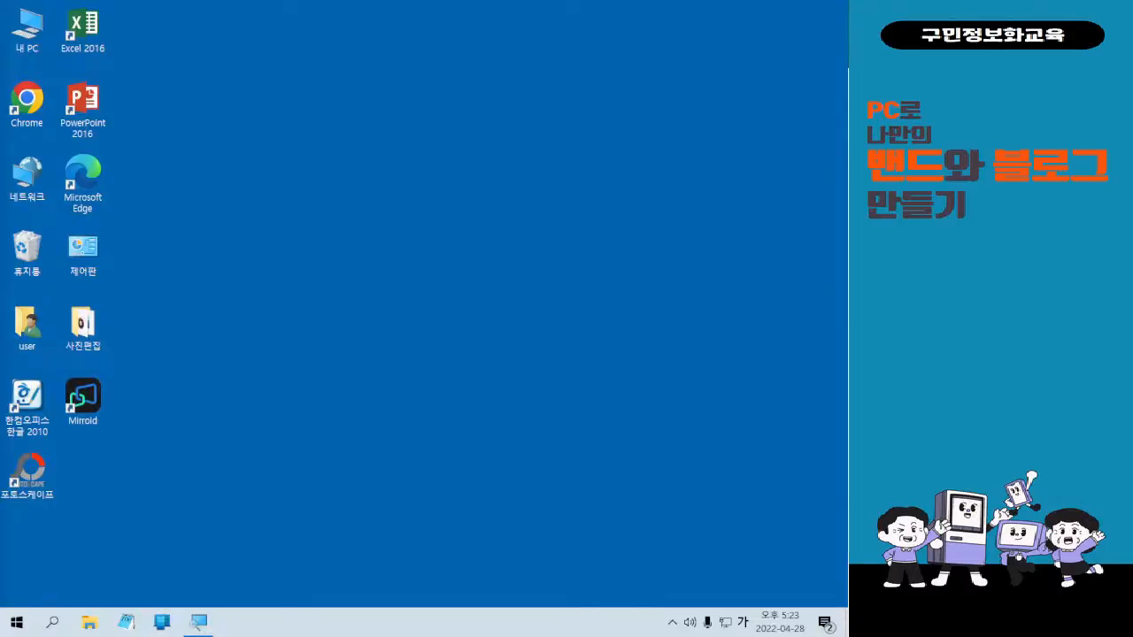
key("Hangul")
double_click(91, 346)
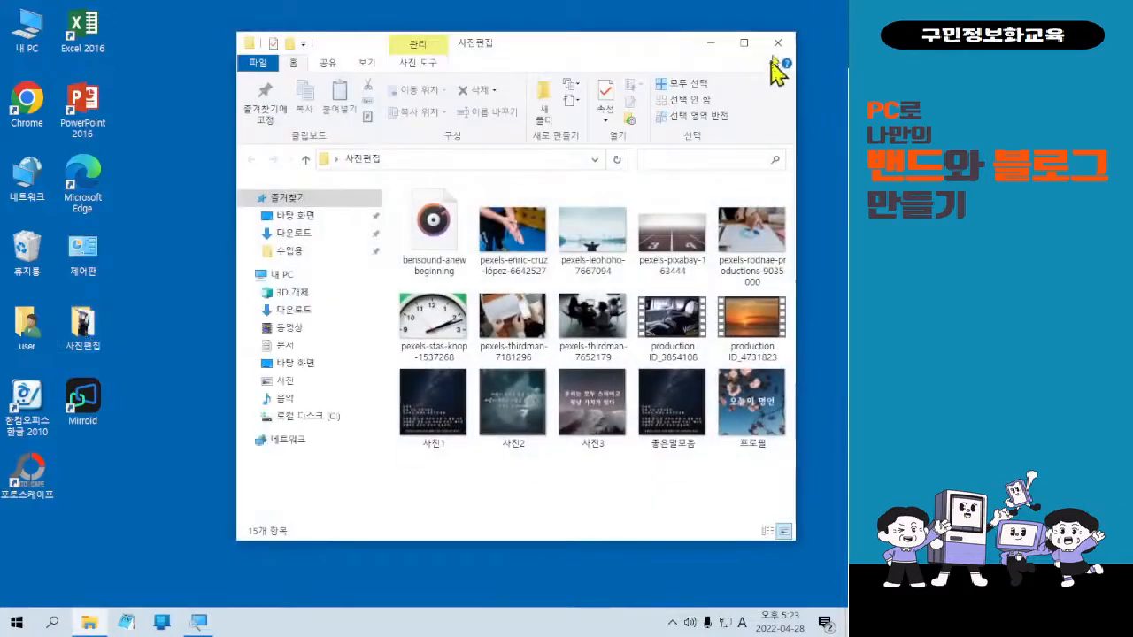
left_click(773, 44)
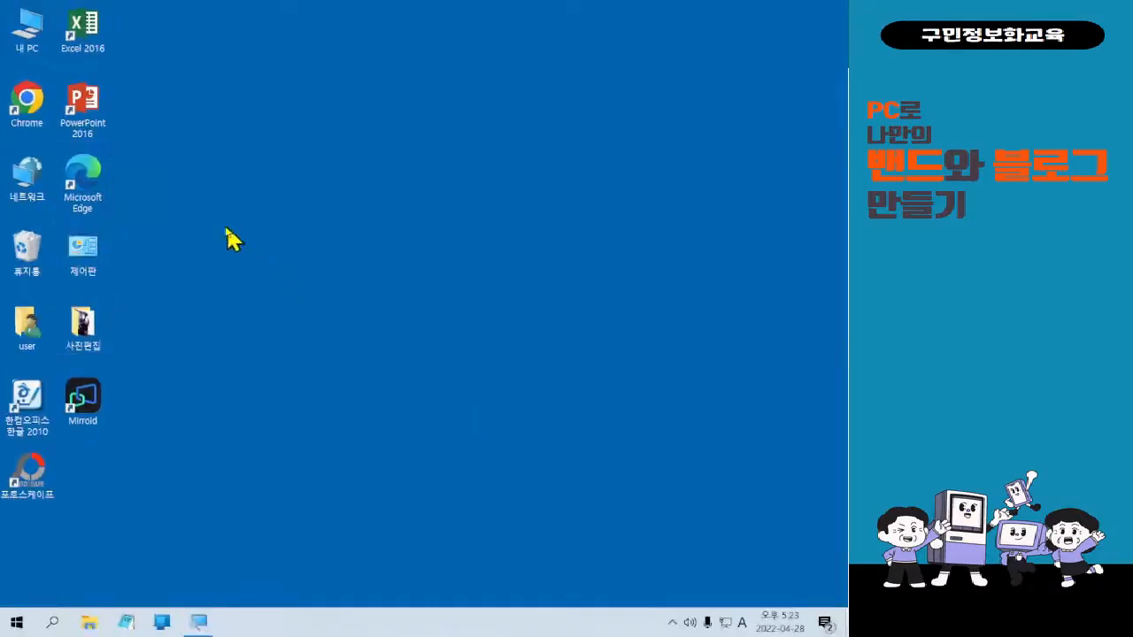
key("Hangul")
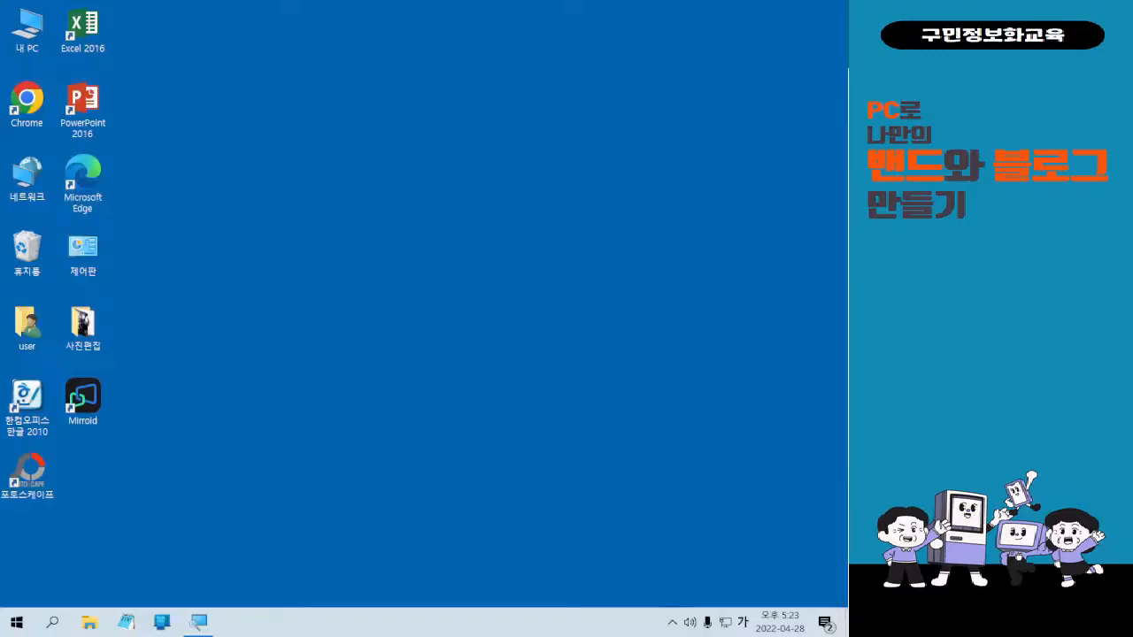
Switch back to English input and maximize the Edge window showing naver.com.
key("Hangul")
left_click_drag(156, 256, 450, 13)
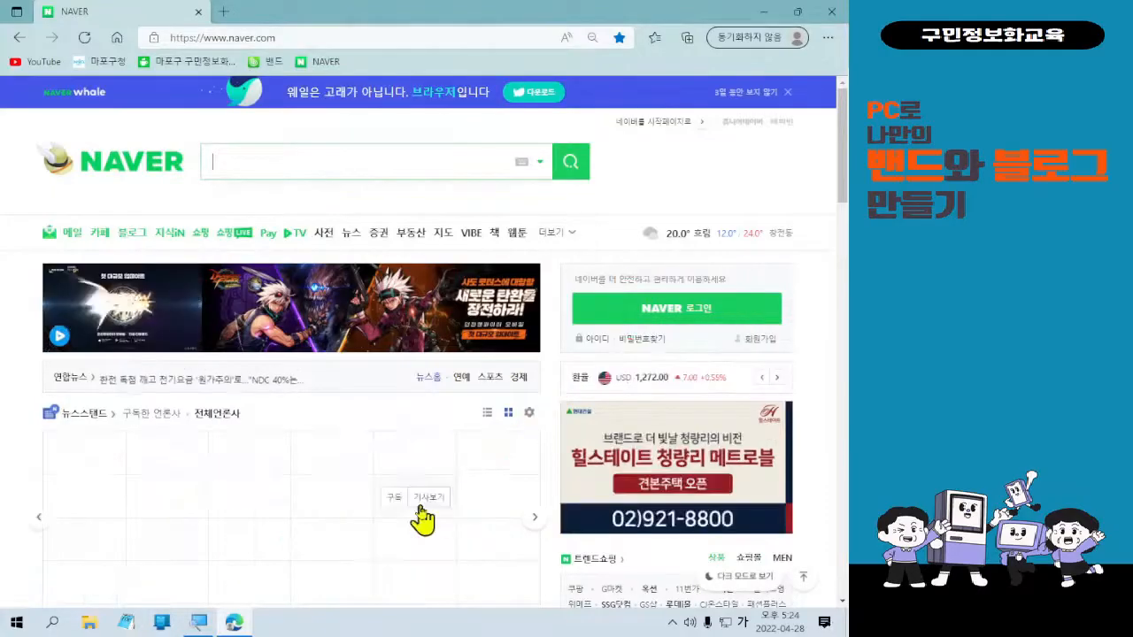
Log in to NAVER with the account ID and password, correcting the mistyped ID.
left_click(618, 322)
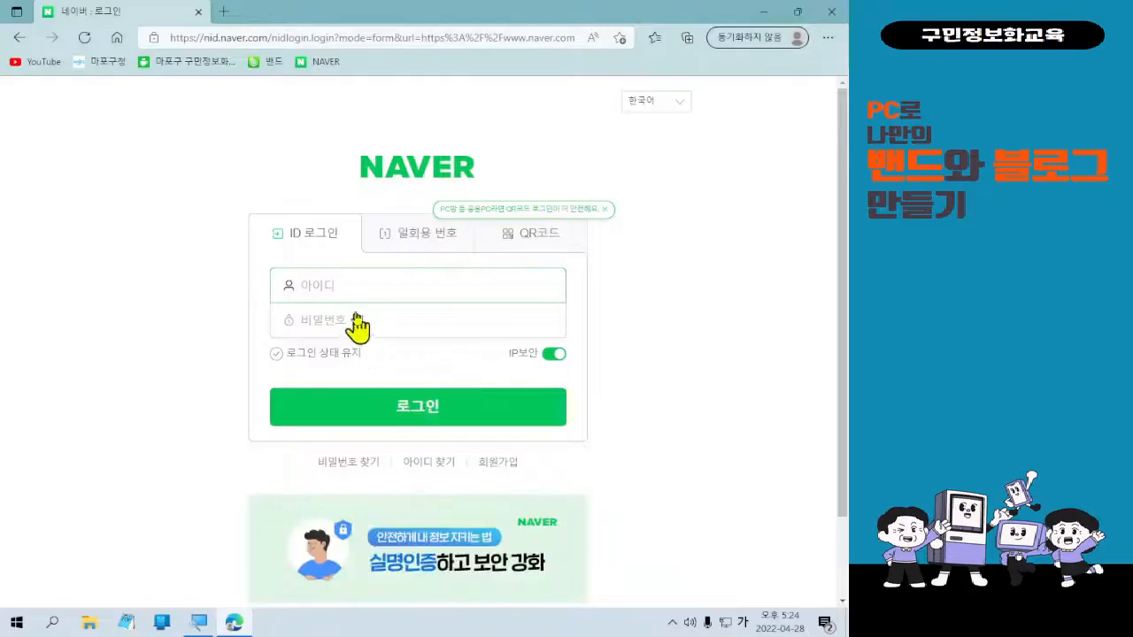
type("ㅡㅁ")
key("BackSpace")
key("BackSpace")
key("Hangul")
key("Tab")
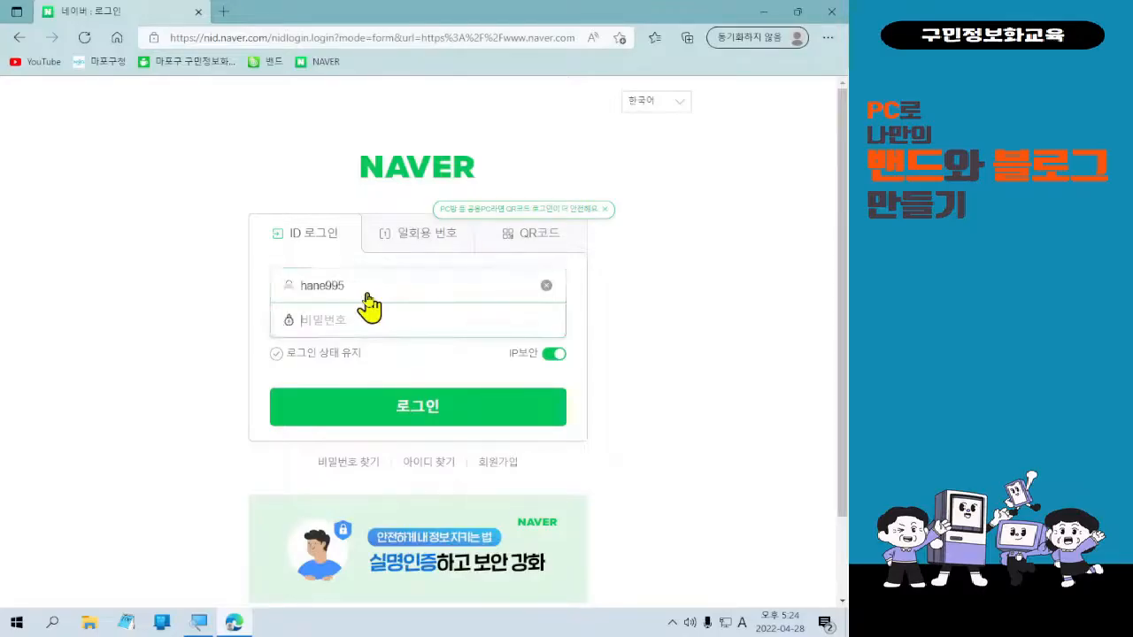
type("***********")
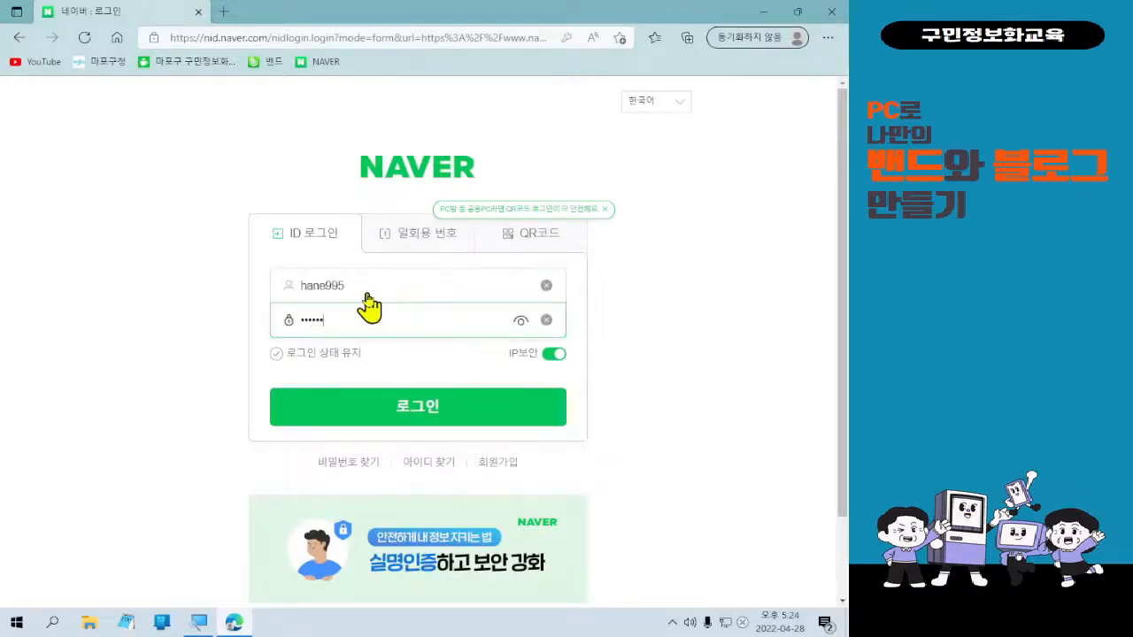
key("Return")
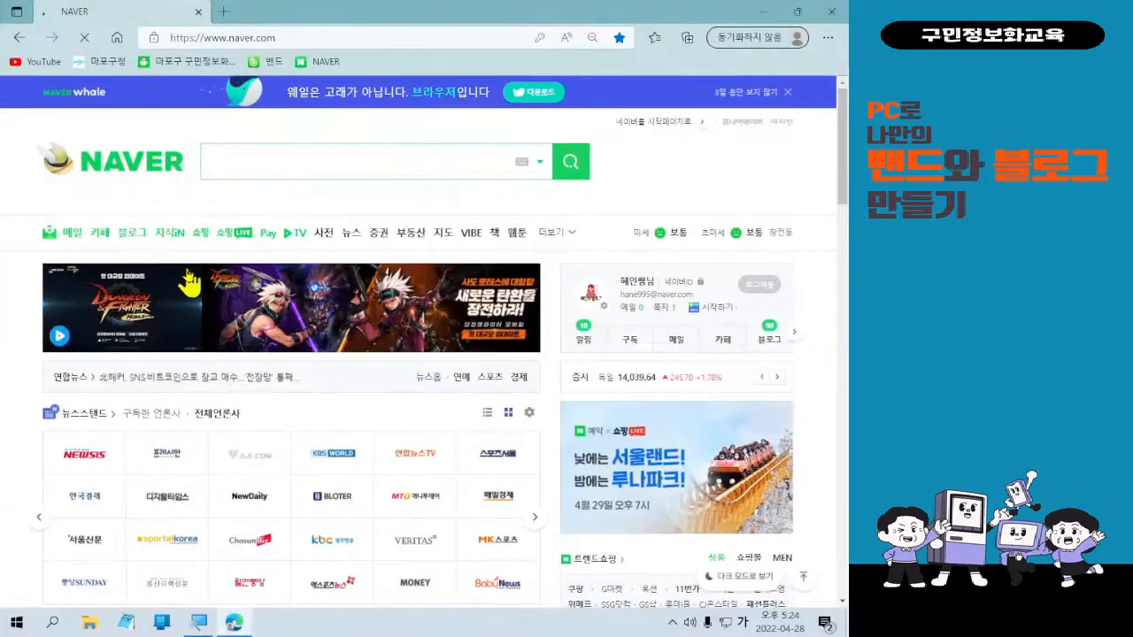
Go to 블로그 from the NAVER home page and start a new post with 글쓰기.
left_click(138, 240)
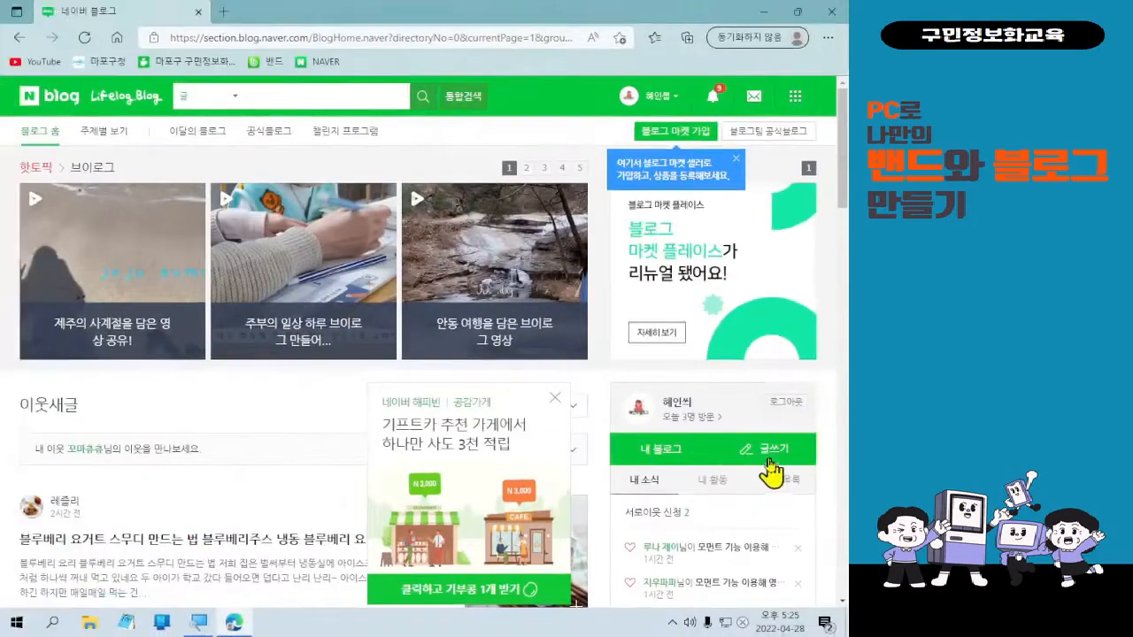
left_click(770, 457)
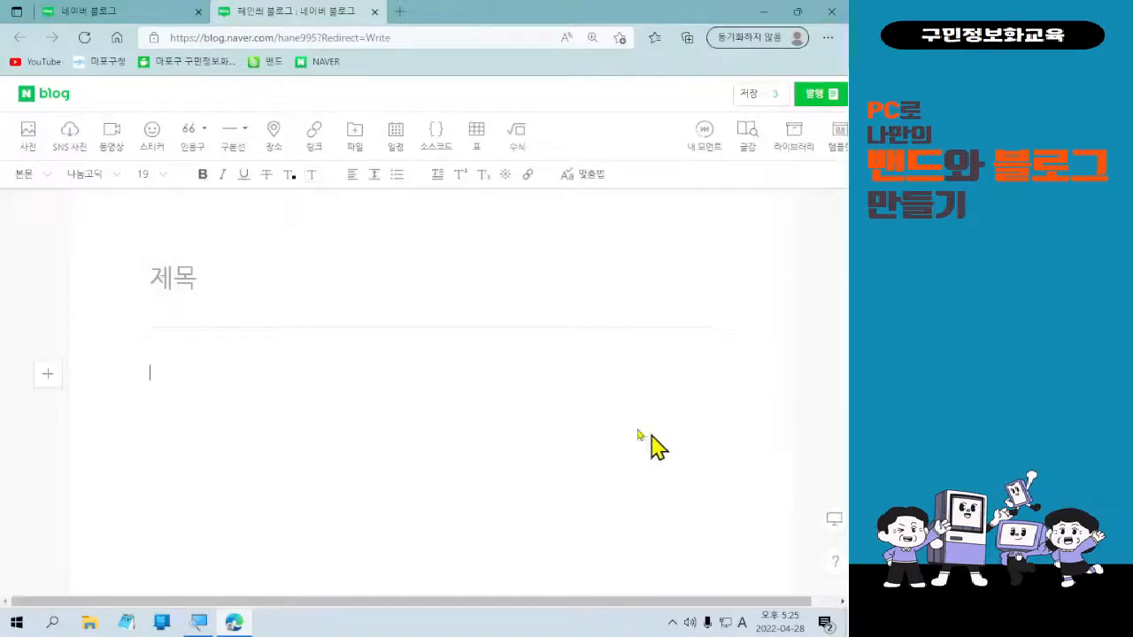
Enter the post title '동영상 올리기' in Korean, clearing the stray letters first.
left_click(292, 274)
type("egdd")
key("BackSpace")
key("BackSpace")
key("BackSpace")
key("Hangul")
type("ㄷ")
key("BackSpace")
key("BackSpace")
type("동영상 올리기")
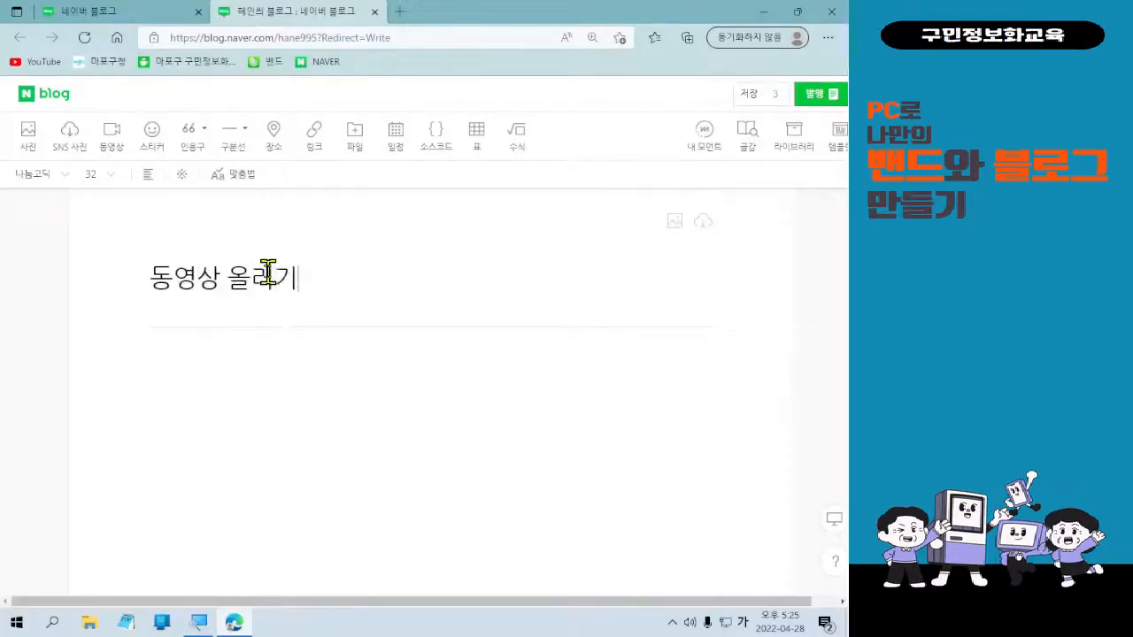
Move into the post body and bring up the video upload dialog, using Ctrl+1 and Ctrl+2 shortcuts.
left_click(218, 417)
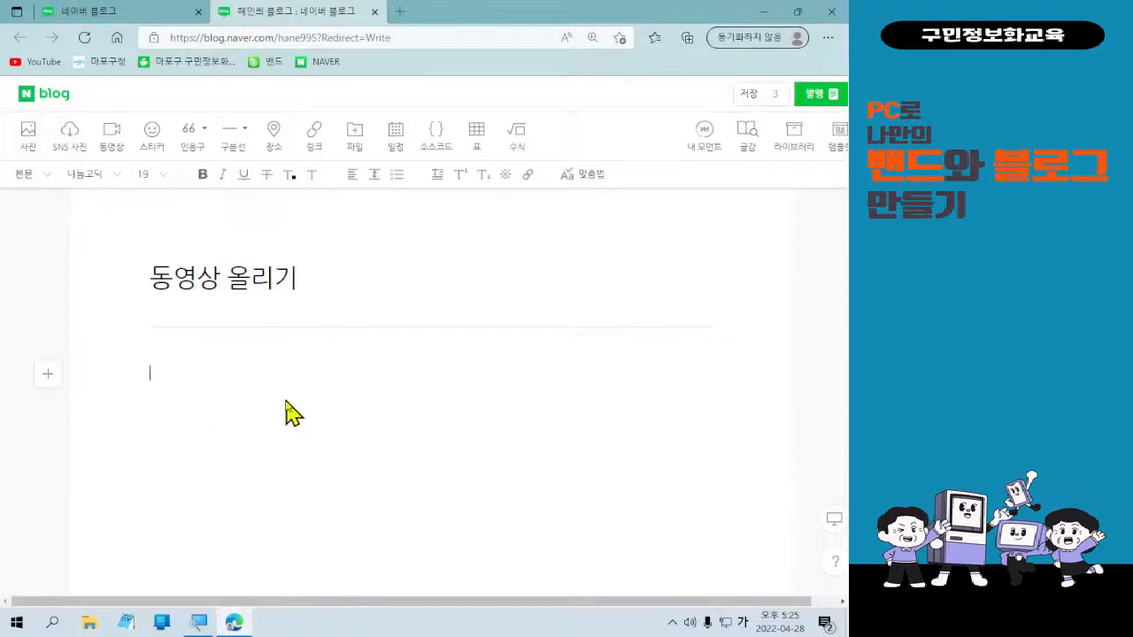
key("ctrl+1")
left_click(212, 394)
left_click_drag(47, 115, 431, 207)
mouse_move(449, 51)
left_mouse_down()
mouse_move(472, 91)
mouse_move(536, 27)
left_mouse_up()
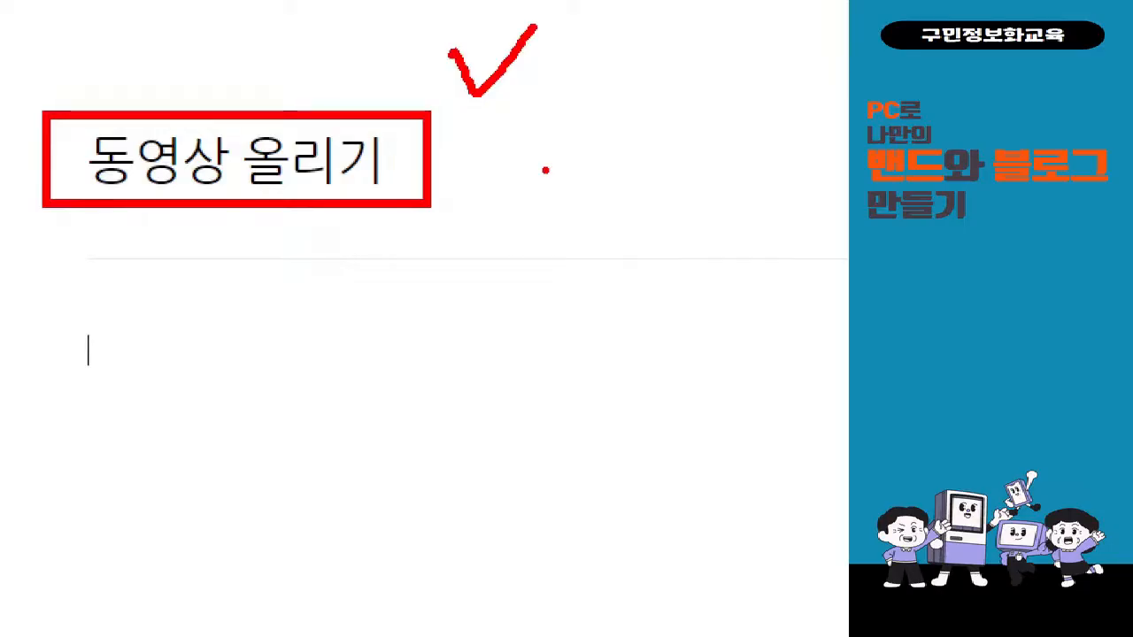
key("Escape")
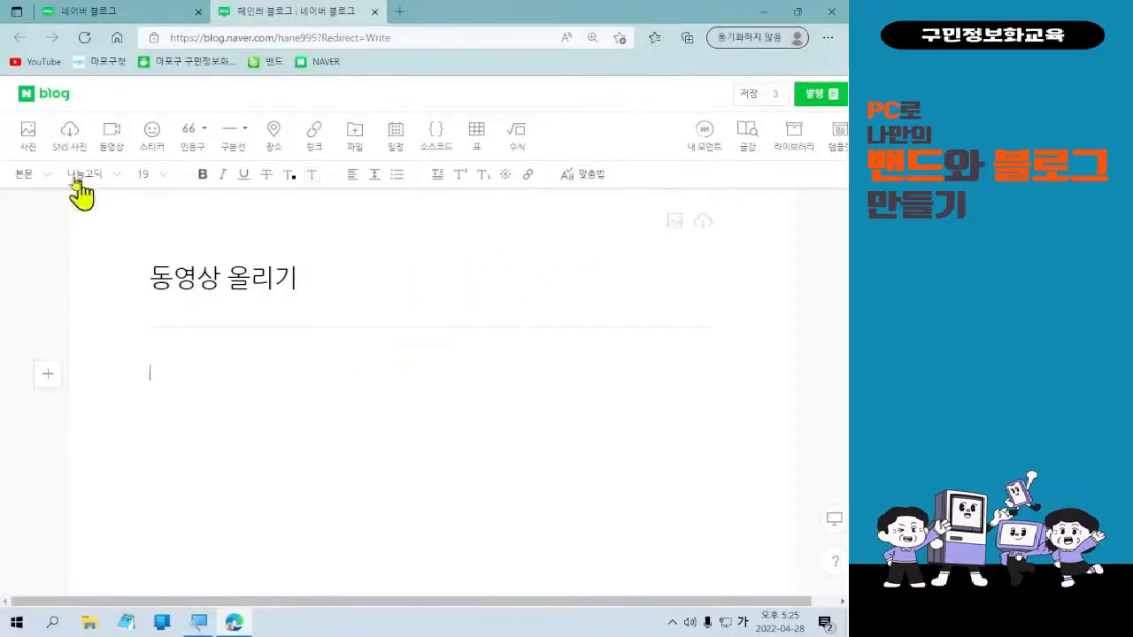
key("ctrl+1")
left_click(106, 137)
mouse_move(181, 81)
left_mouse_down()
mouse_move(272, 188)
mouse_move(235, 482)
left_mouse_up()
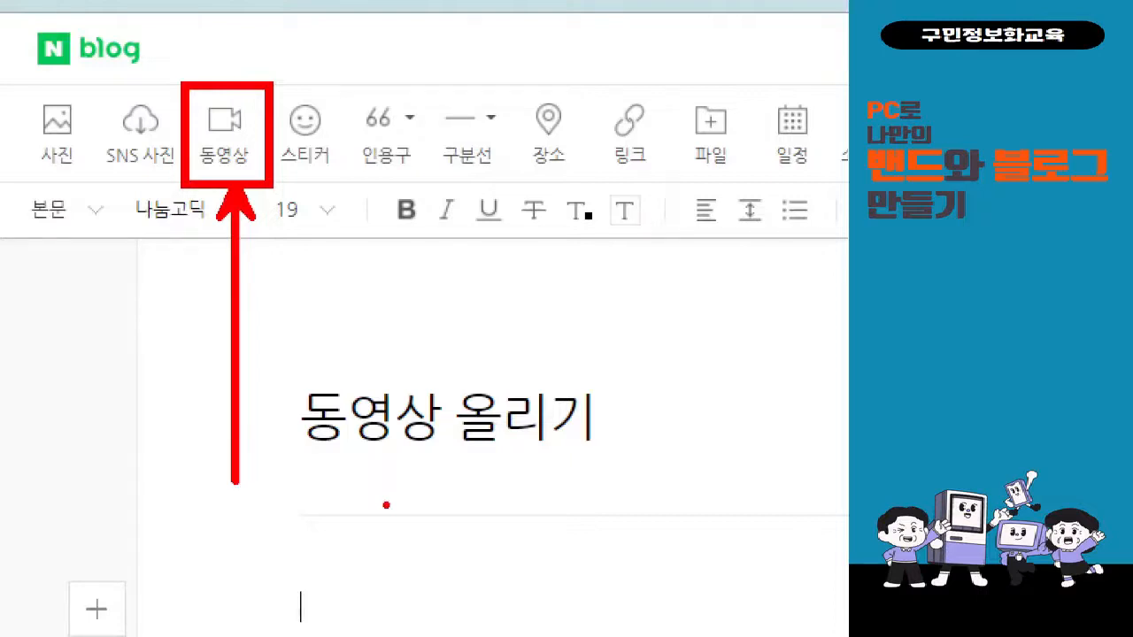
key("Escape")
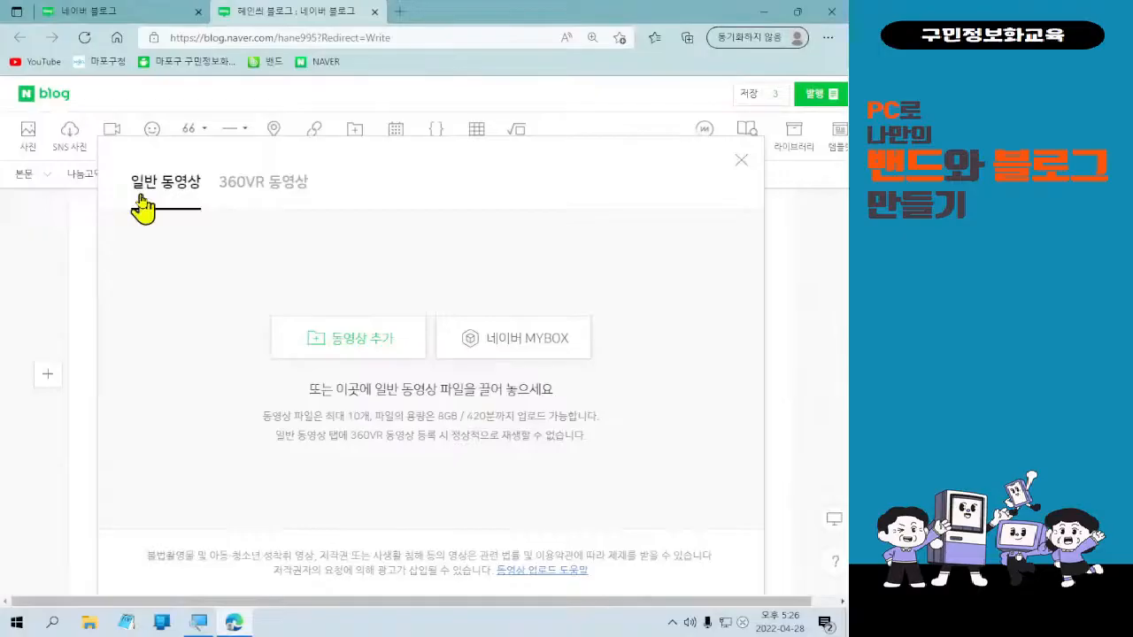
key("ctrl+2")
mouse_move(273, 297)
left_mouse_down()
mouse_move(380, 369)
mouse_move(414, 373)
left_mouse_up()
mouse_move(367, 253)
left_mouse_down()
mouse_move(378, 282)
mouse_move(404, 217)
left_mouse_up()
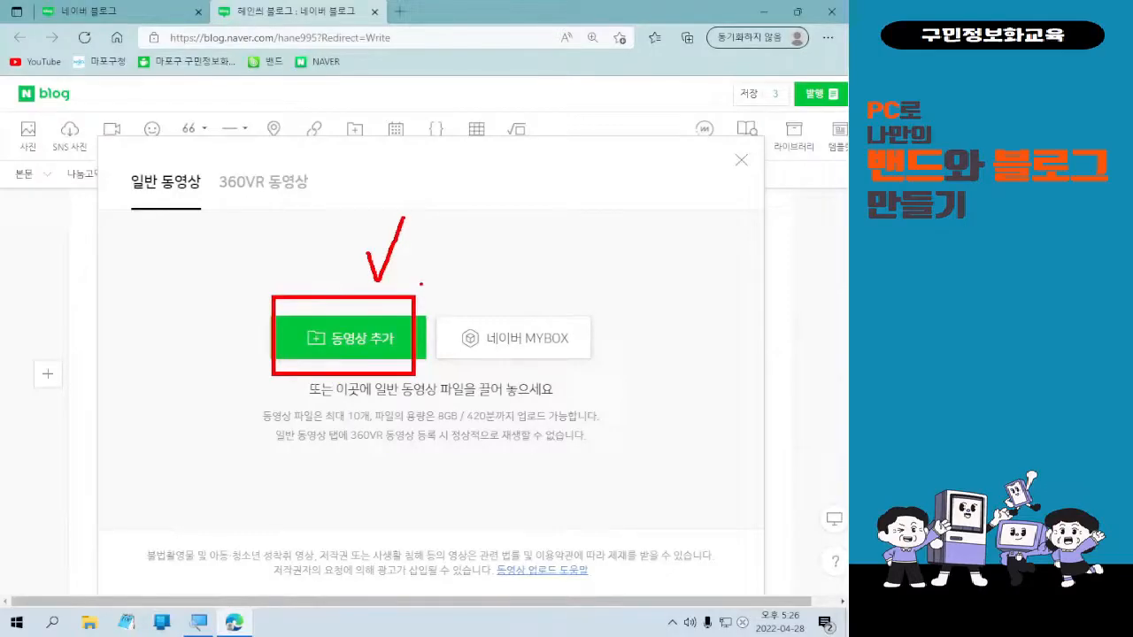
Upload production ID_4731823 from 바탕 화면 > 사진편집 via 동영상 추가.
key("Escape")
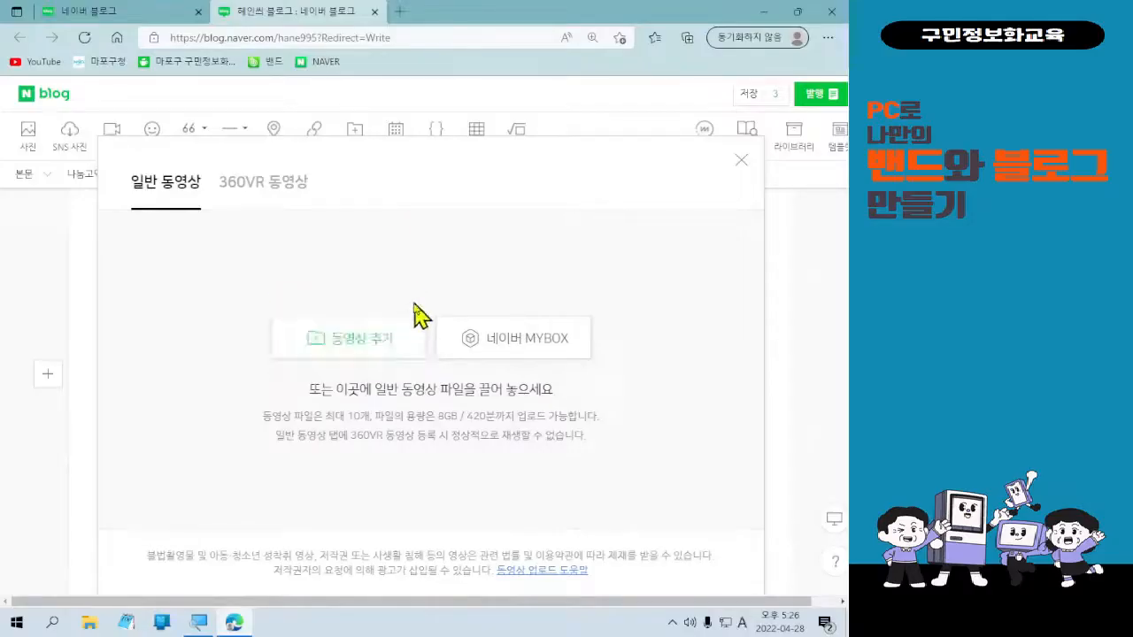
left_click(409, 342)
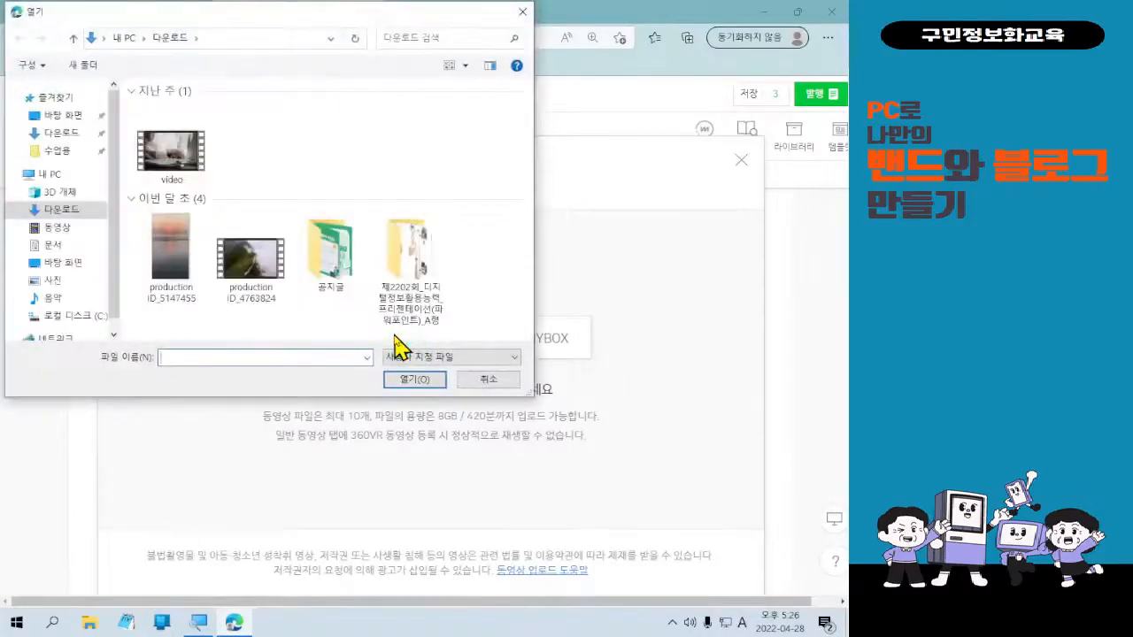
left_click(59, 263)
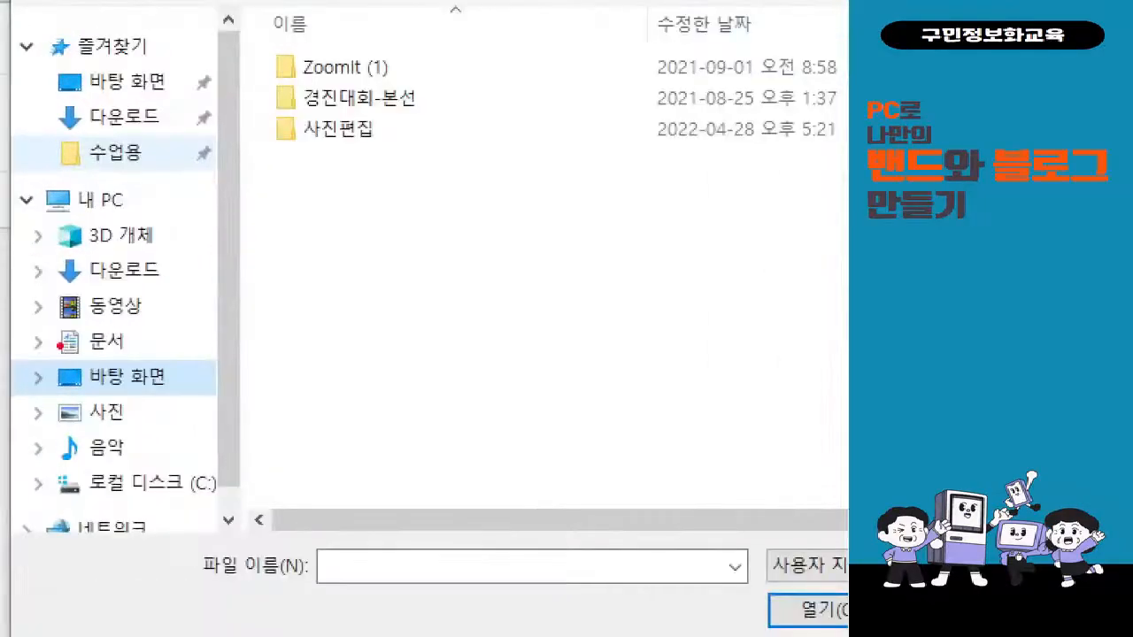
left_click_drag(27, 245, 80, 275)
left_click_drag(163, 400, 176, 408)
left_click_drag(260, 107, 416, 162)
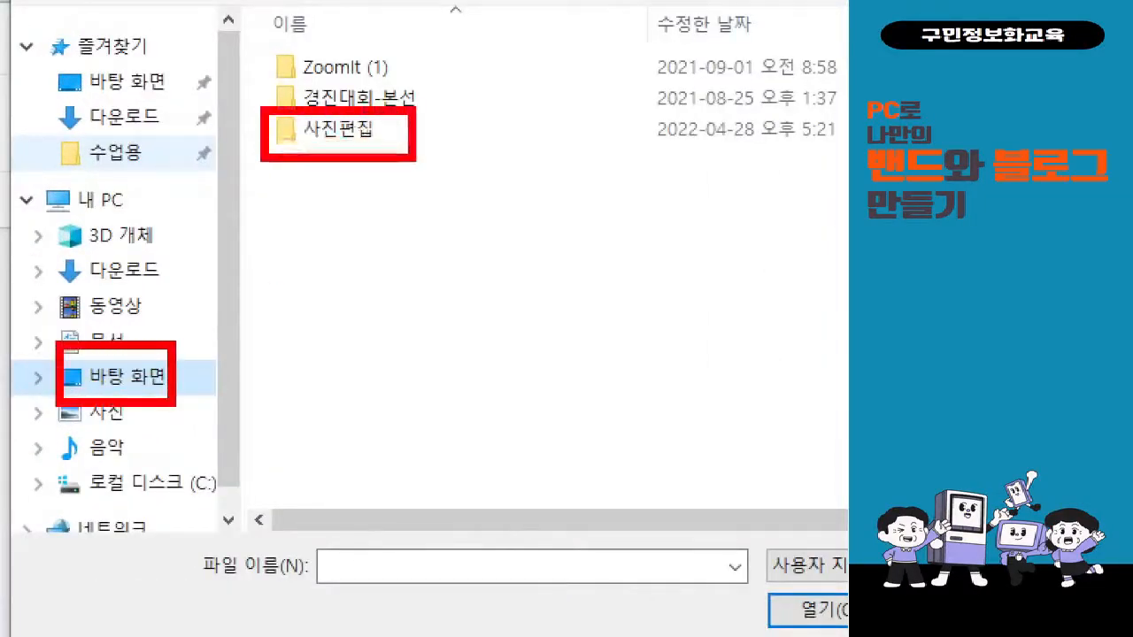
left_click_drag(266, 174, 163, 378)
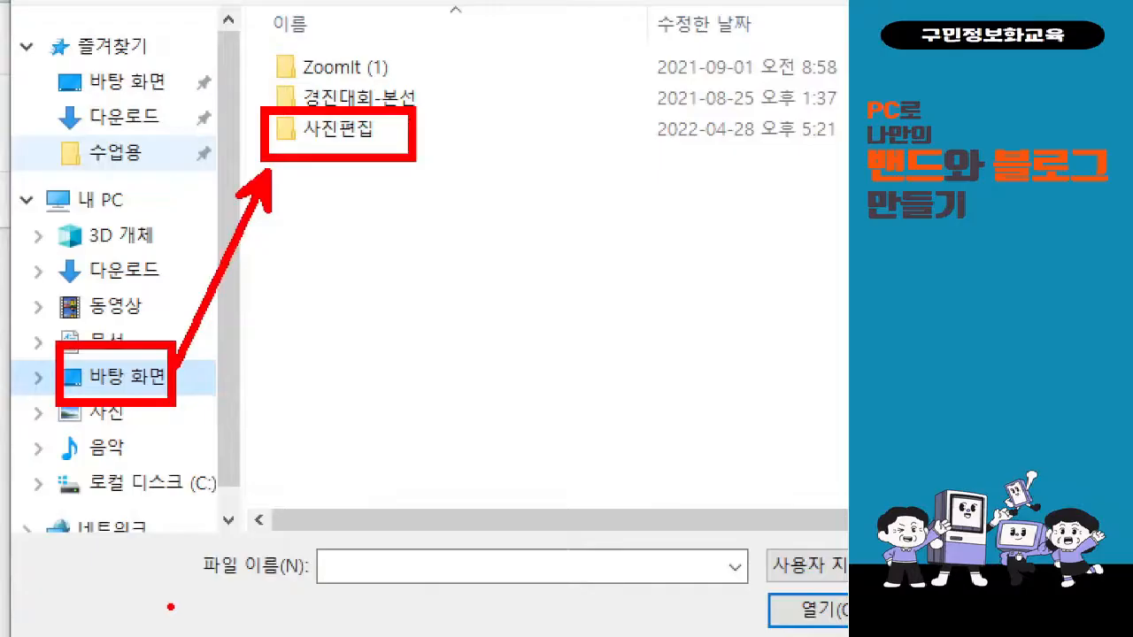
key("Escape")
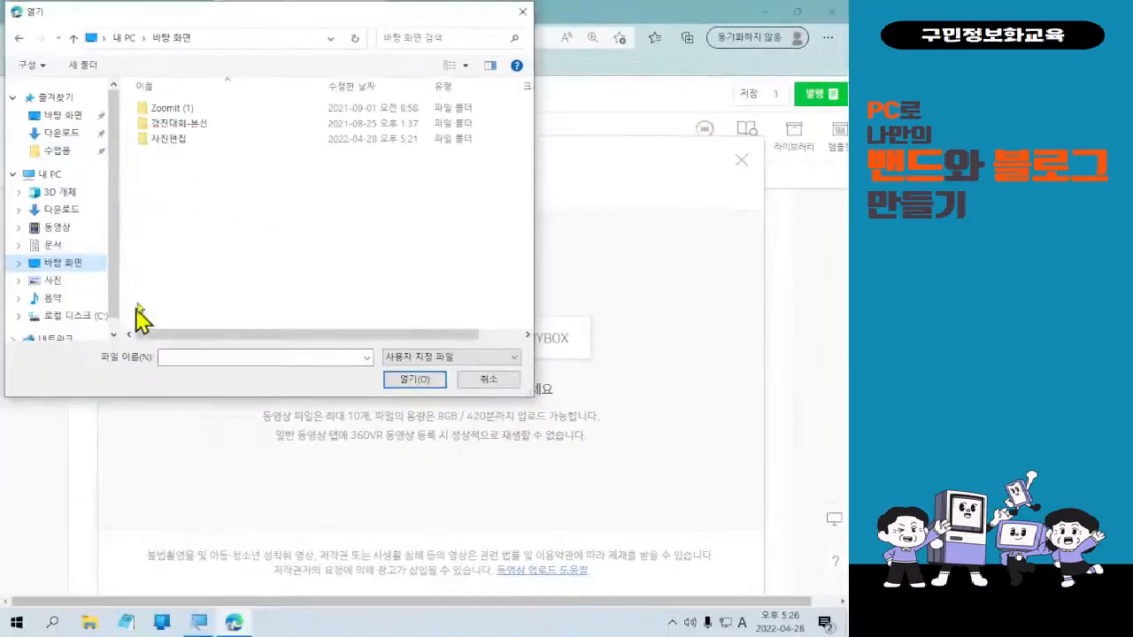
double_click(168, 143)
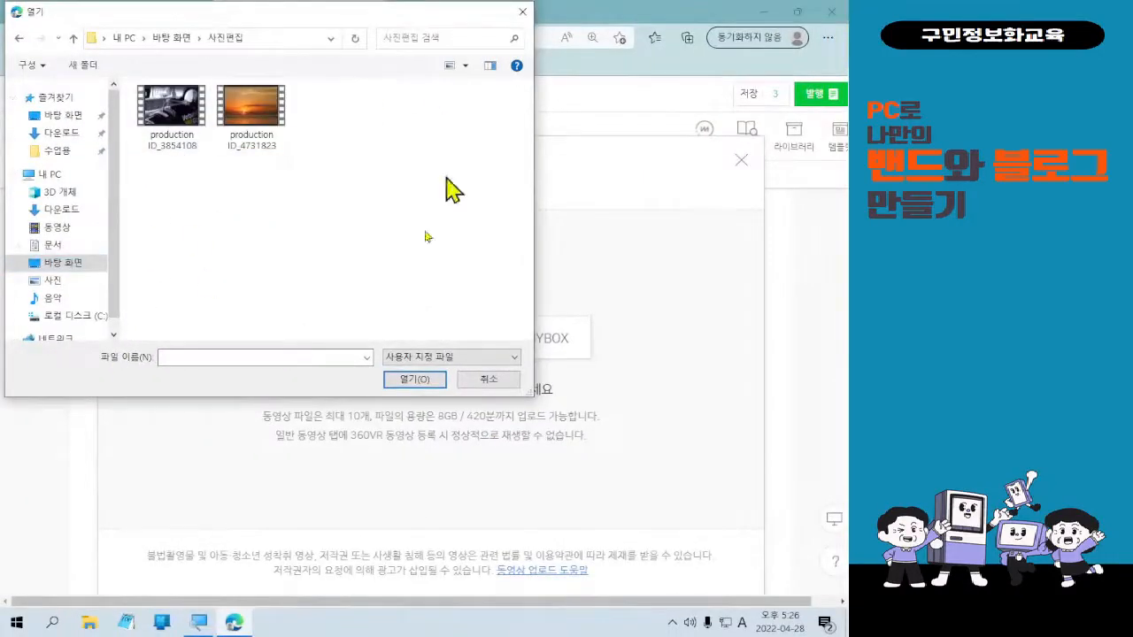
double_click(253, 110)
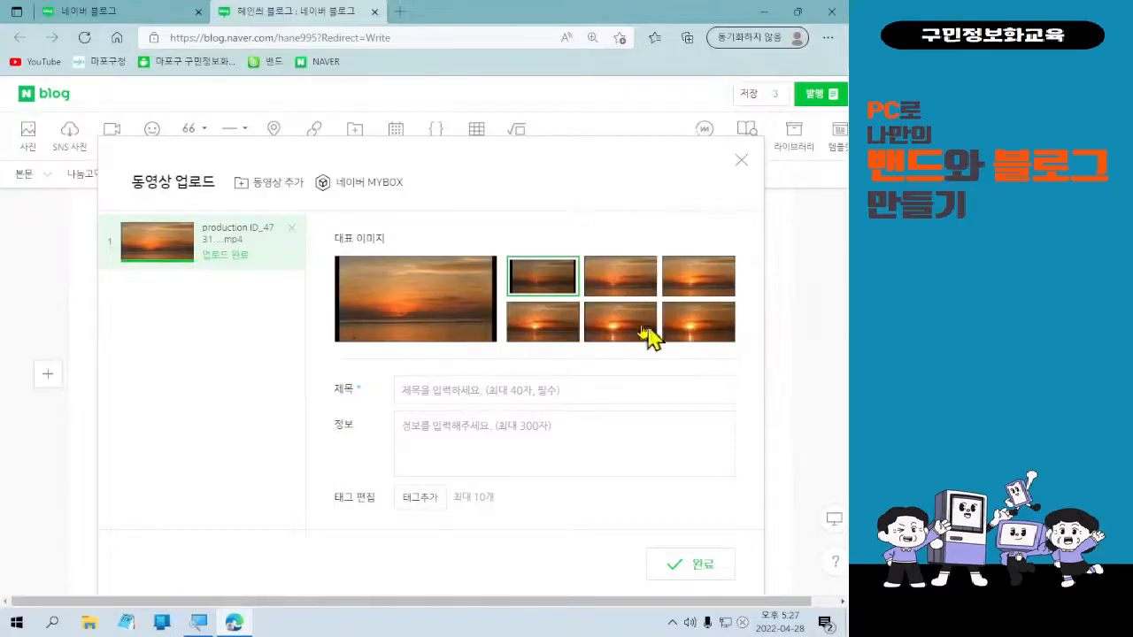
Pick a new 대표 image, title the video '비디오 편집기 연습', and insert it with 완료.
left_click(626, 325)
left_click(481, 400)
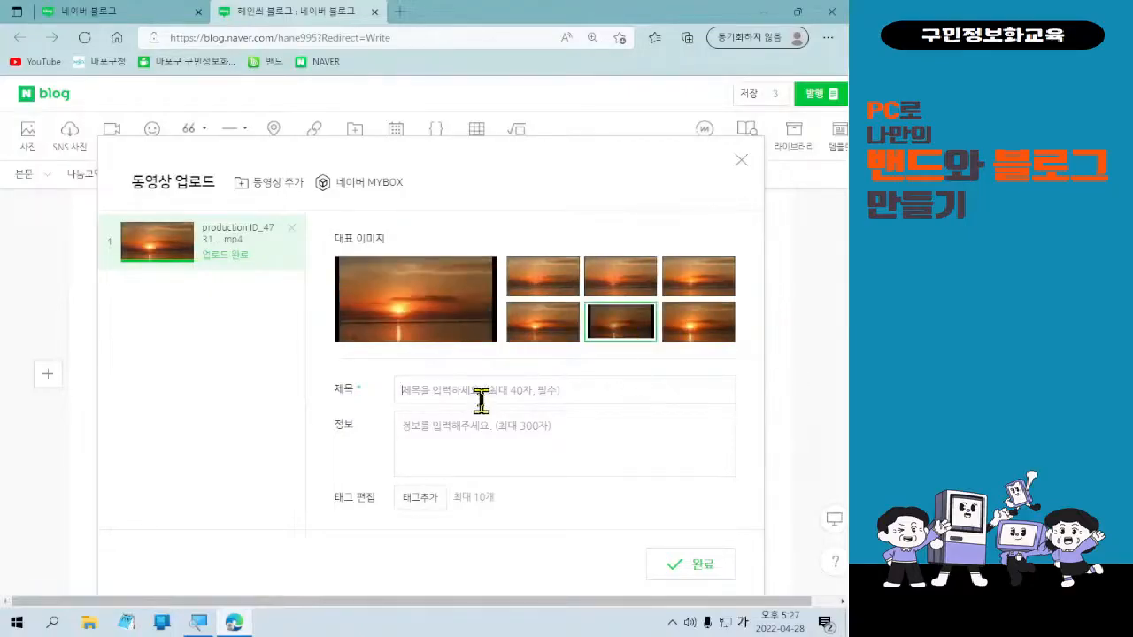
left_click(484, 447)
left_click(501, 396)
type("비디오 편집기")
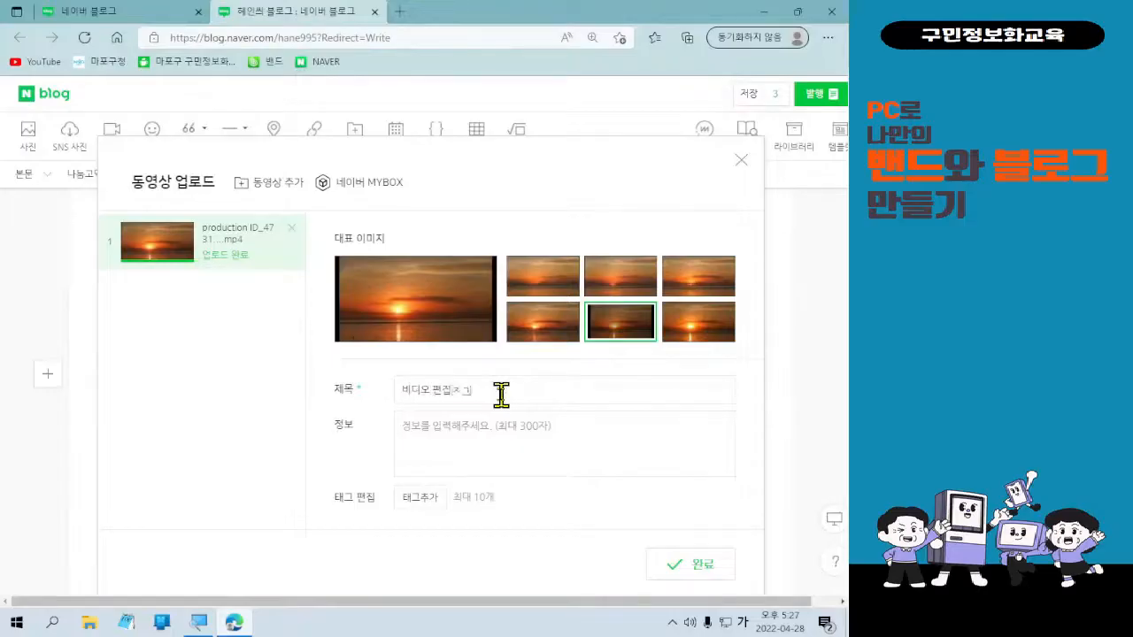
type(" 연습")
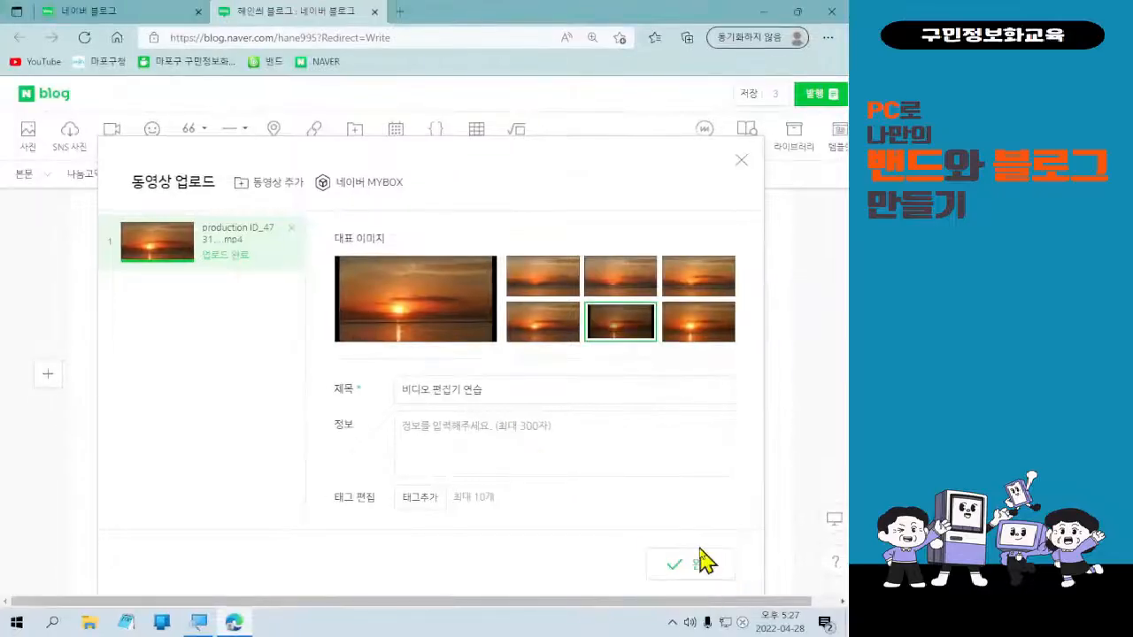
left_click(706, 563)
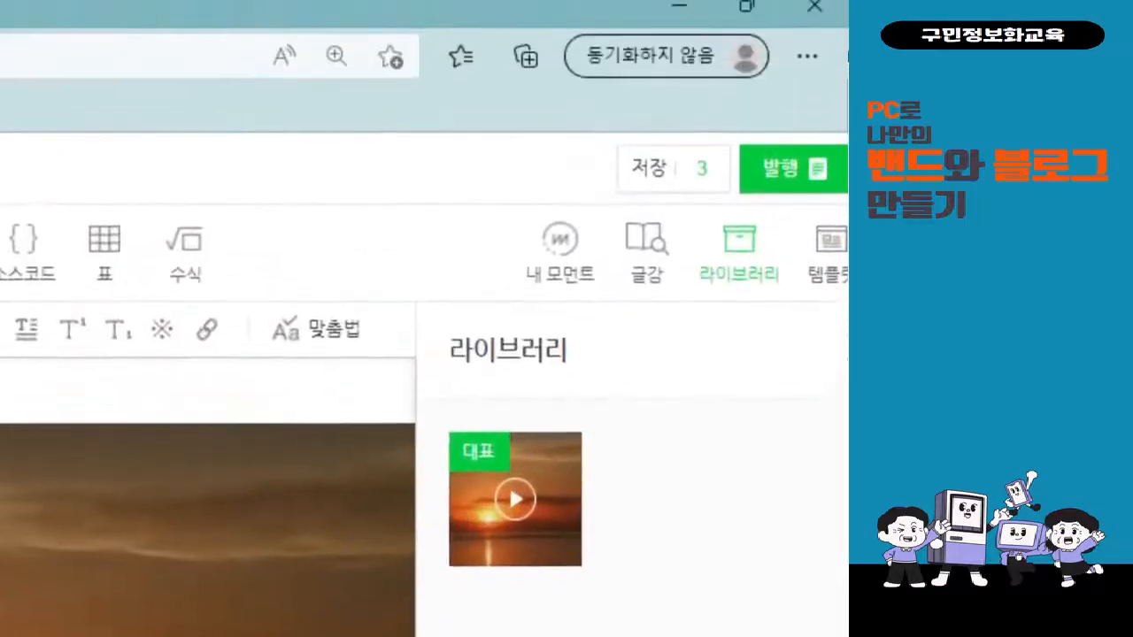
In the 발행 panel, set the category to 사진 연습 and publish the post.
left_click(819, 110)
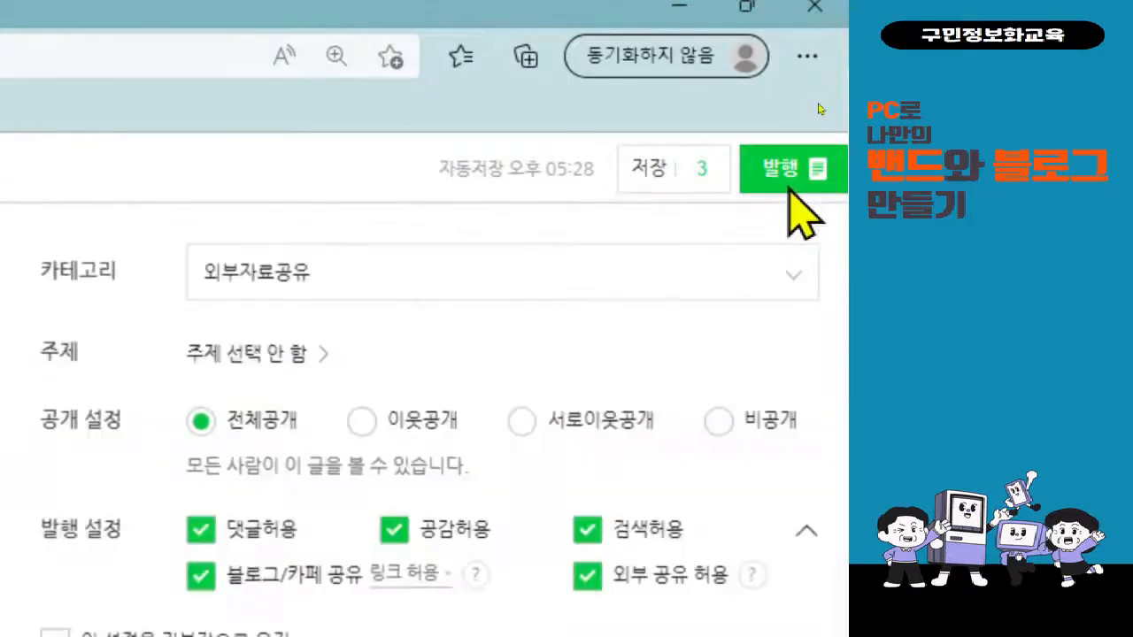
left_click(329, 288)
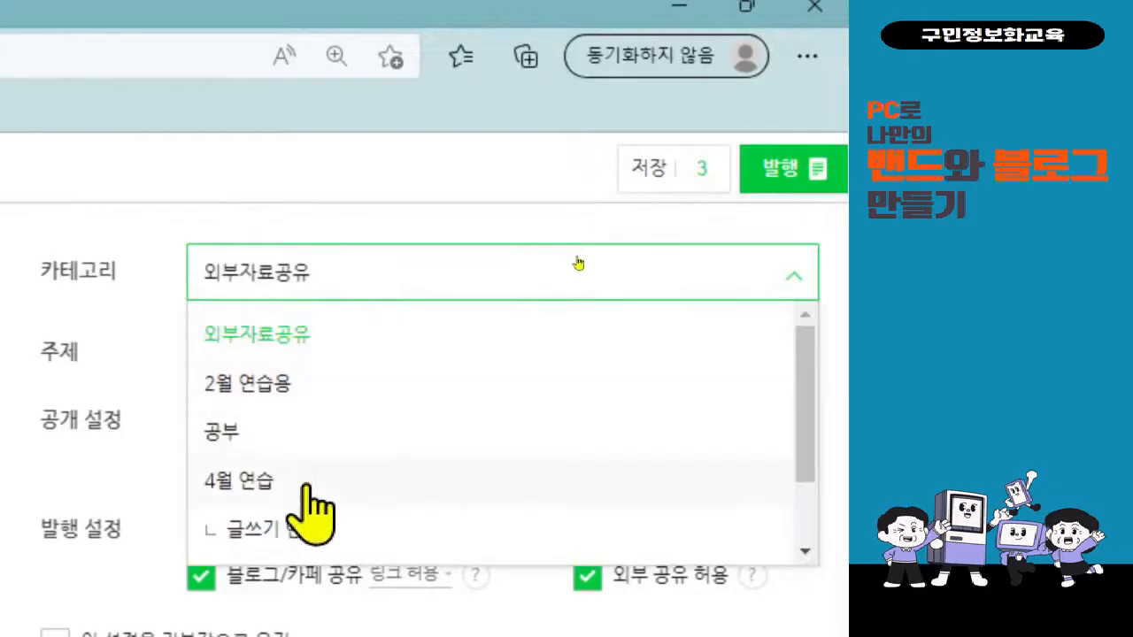
scroll(304, 514, "down", 1)
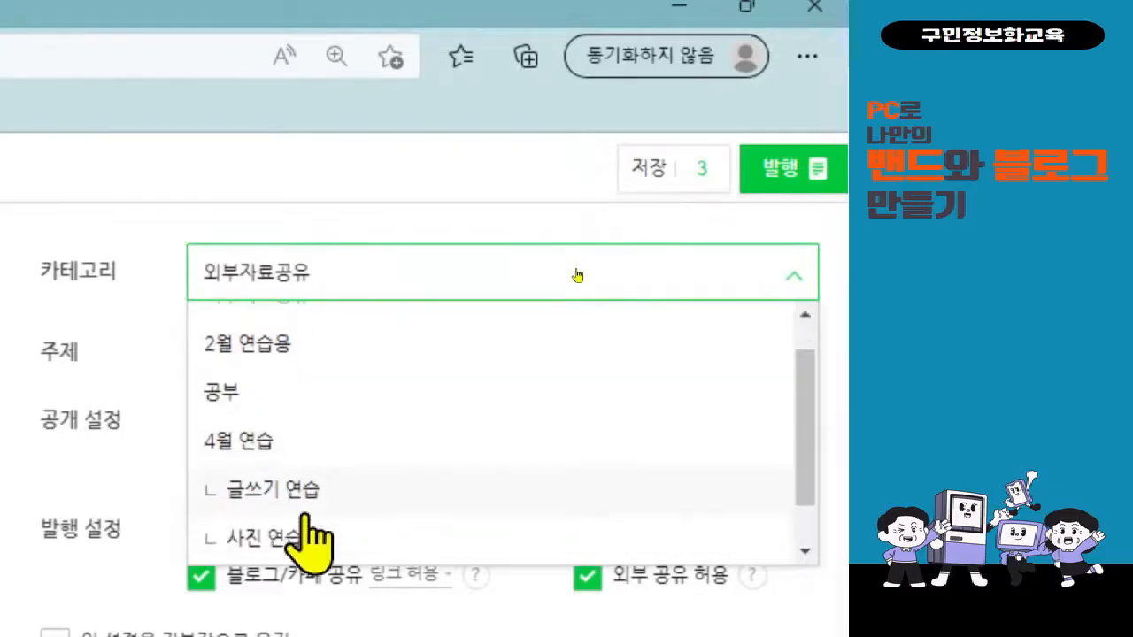
left_click(303, 532)
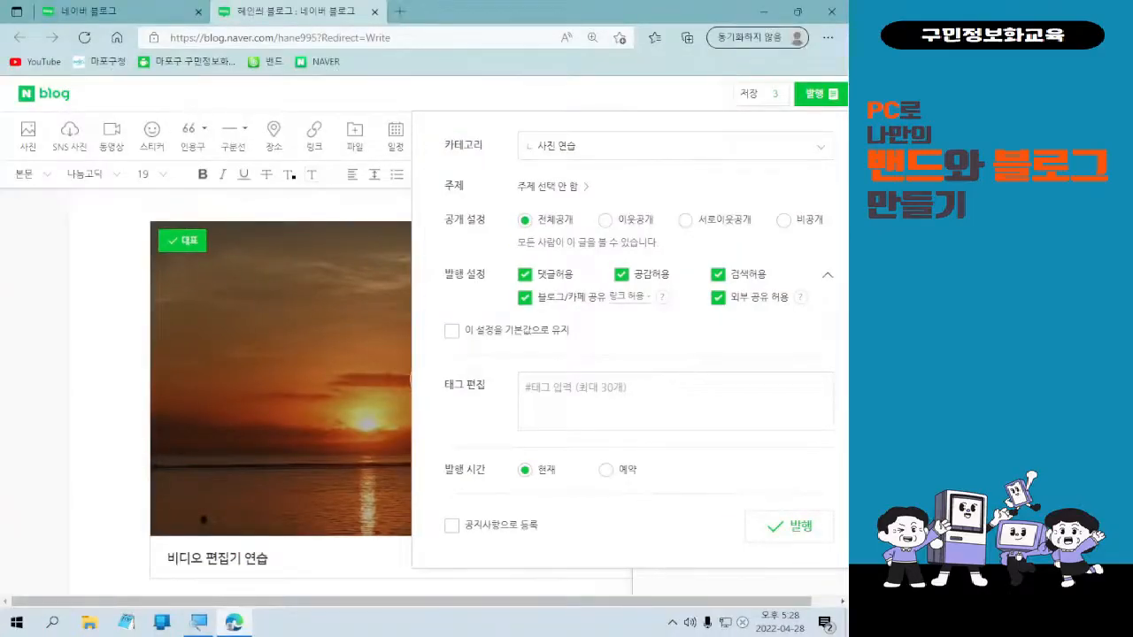
left_click(789, 536)
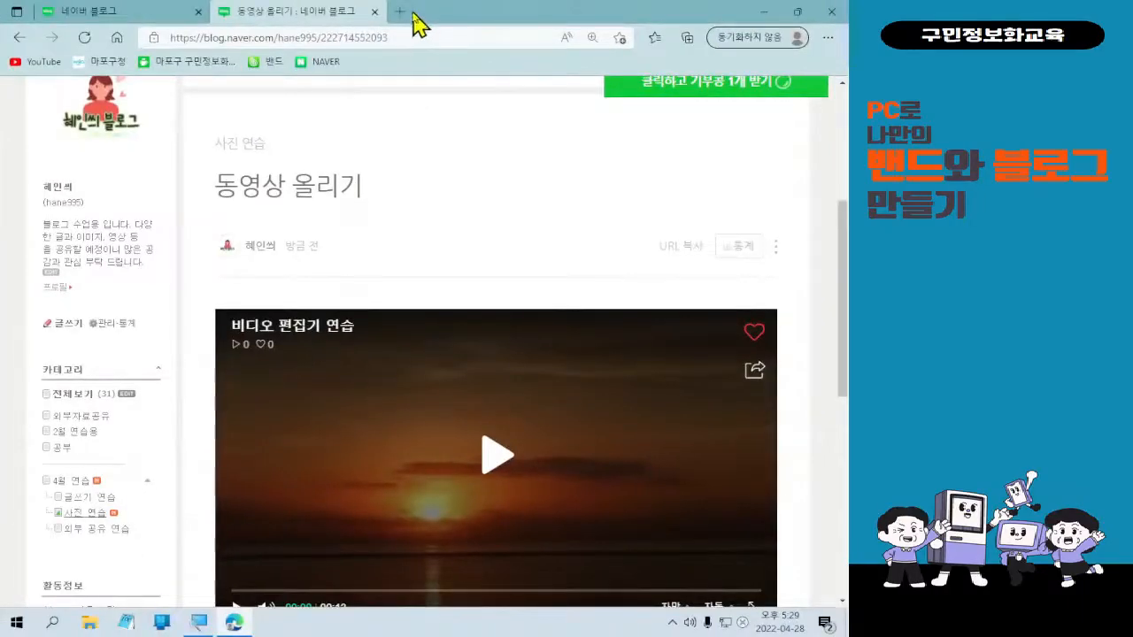
Open a new browser tab next to the published 동영상 올리기 blog post.
left_click(422, 23)
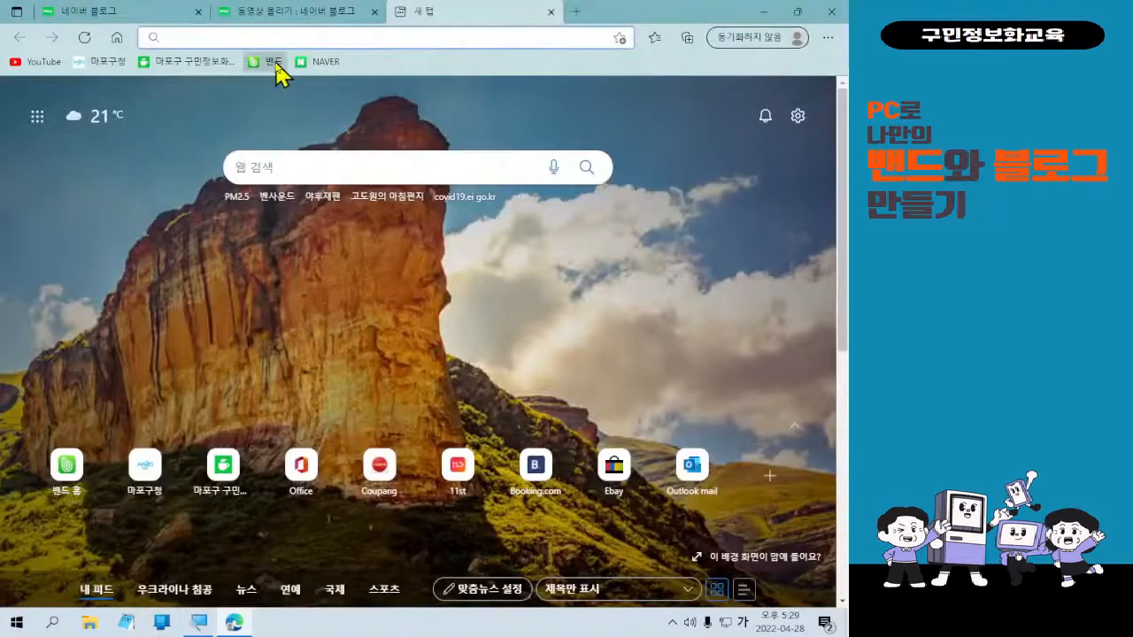
Go to BAND via the 밴드 bookmark and sign in with 네이버로 로그인.
left_click(270, 62)
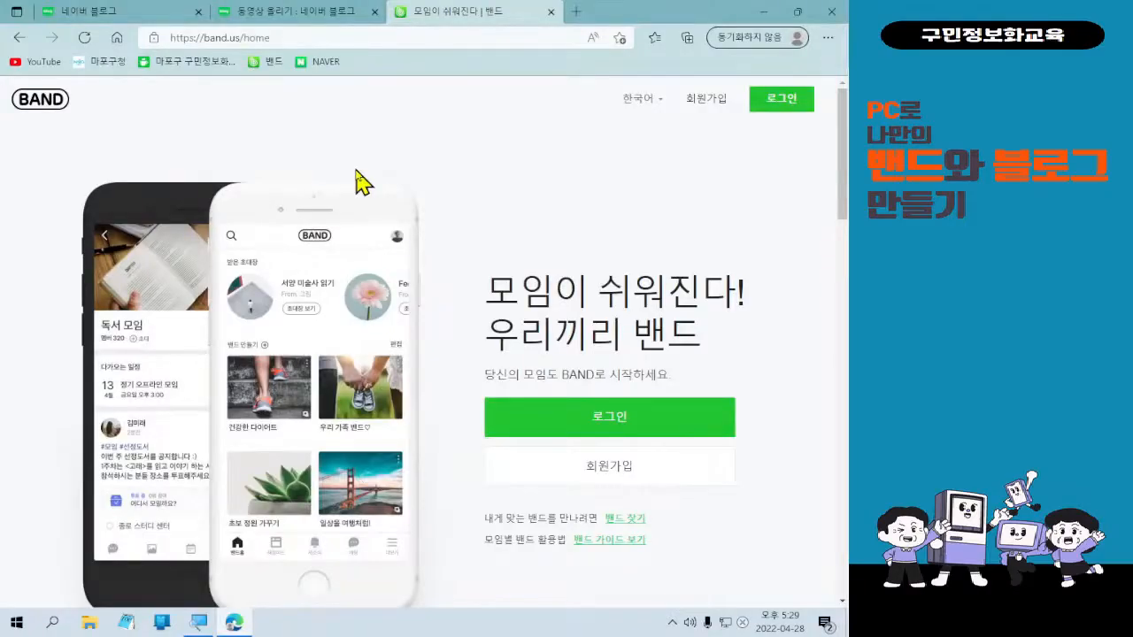
left_click(667, 433)
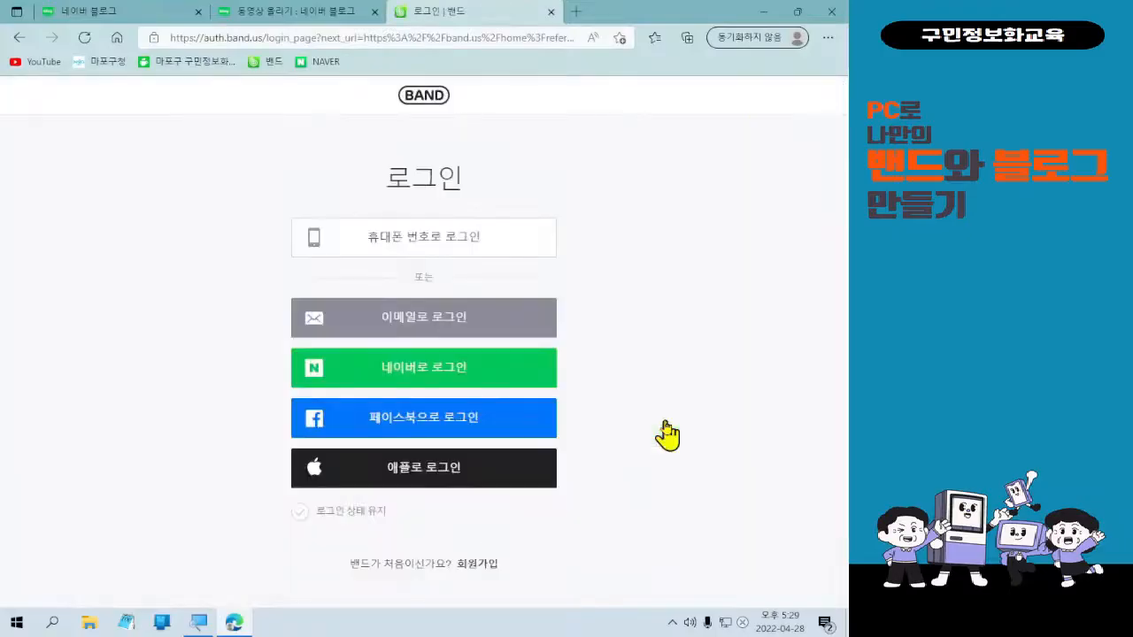
left_click(423, 376)
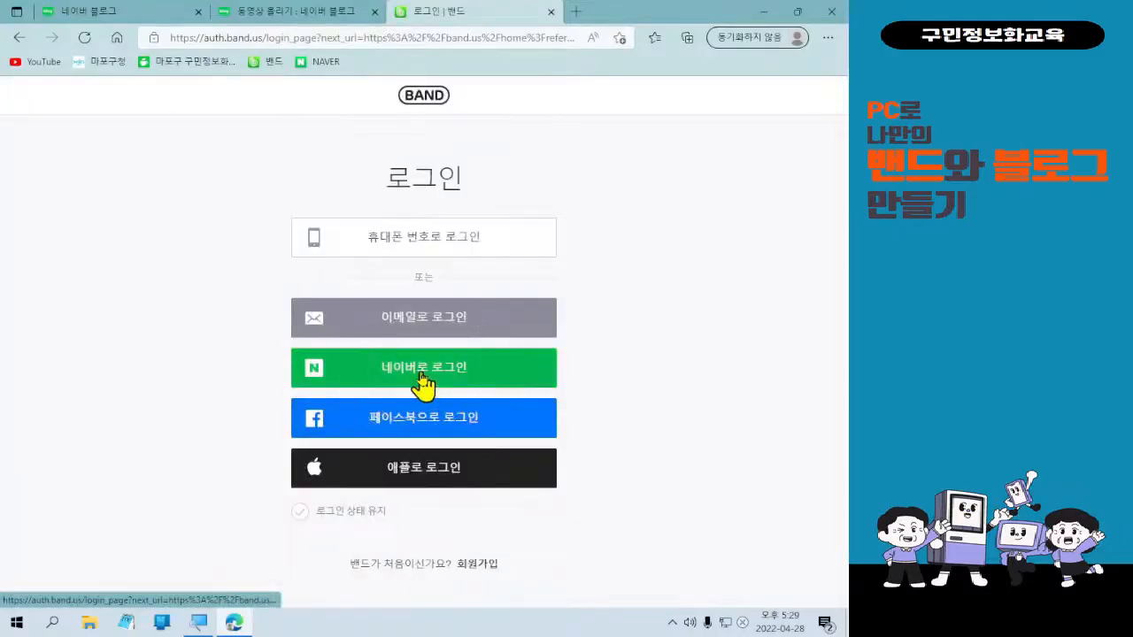
left_click(422, 378)
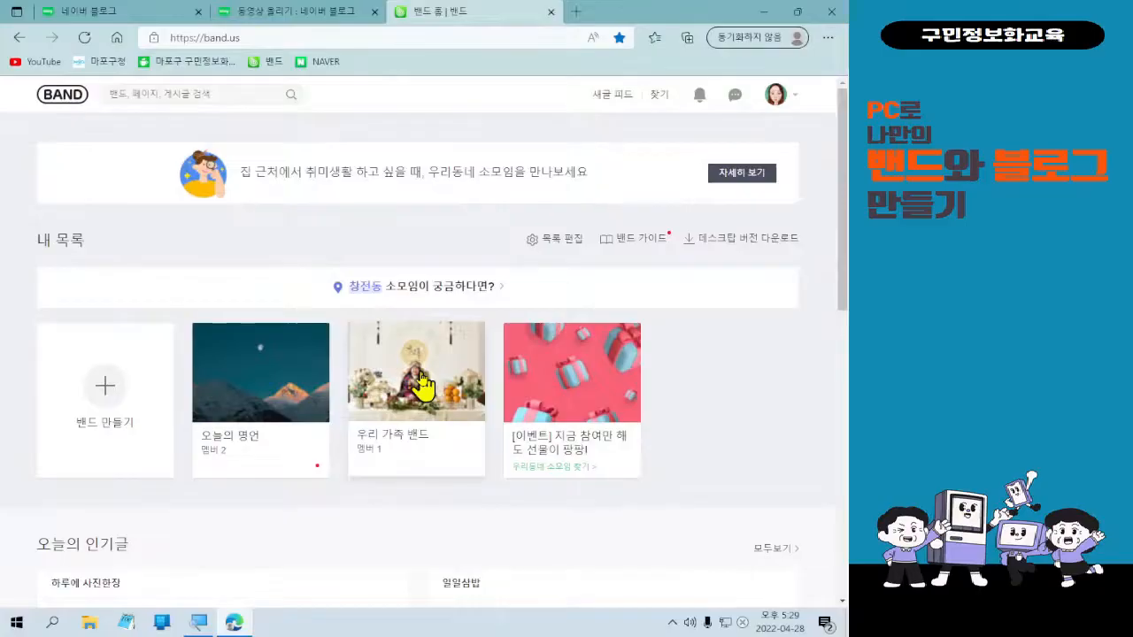
In the 오늘의 명언 band, start a video post and choose the production ID_4731823 sunset video.
left_click(254, 389)
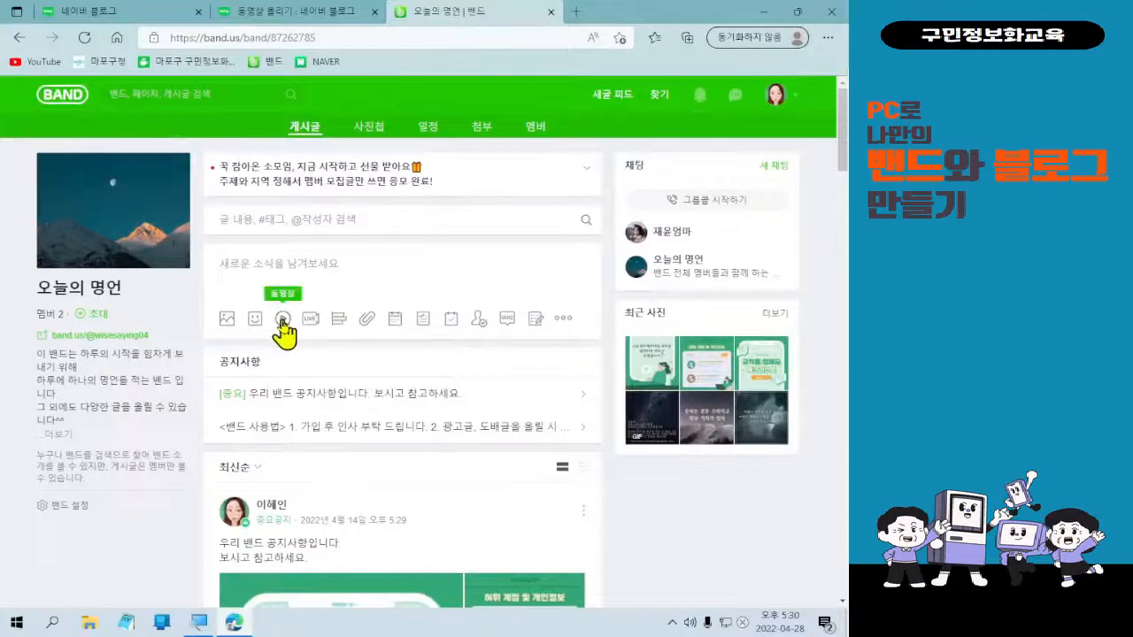
left_click(219, 343)
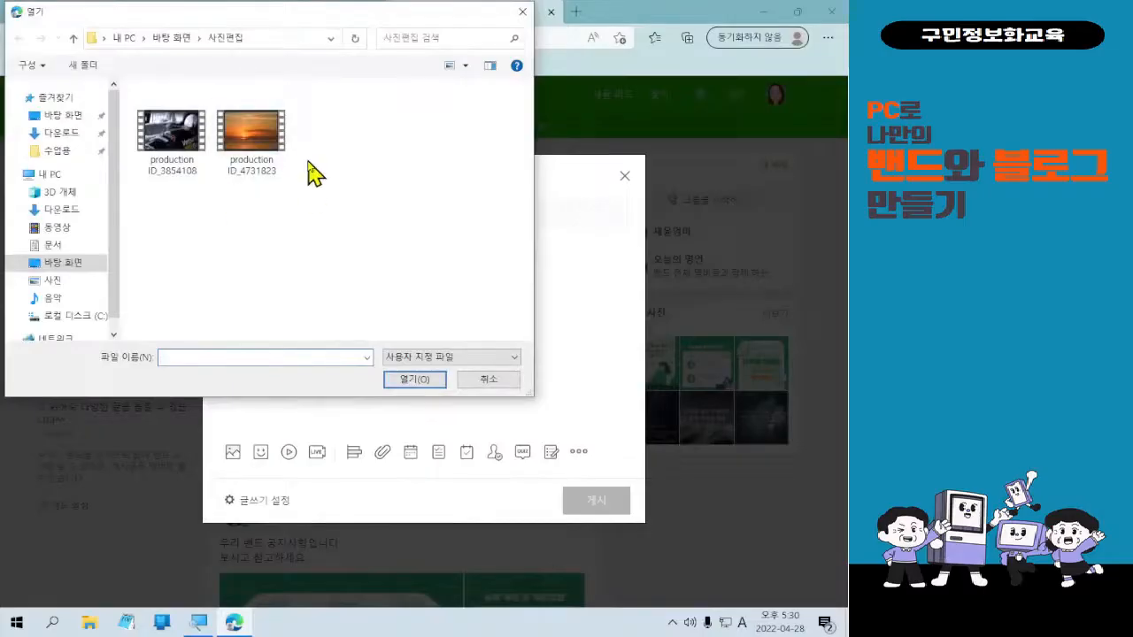
double_click(262, 148)
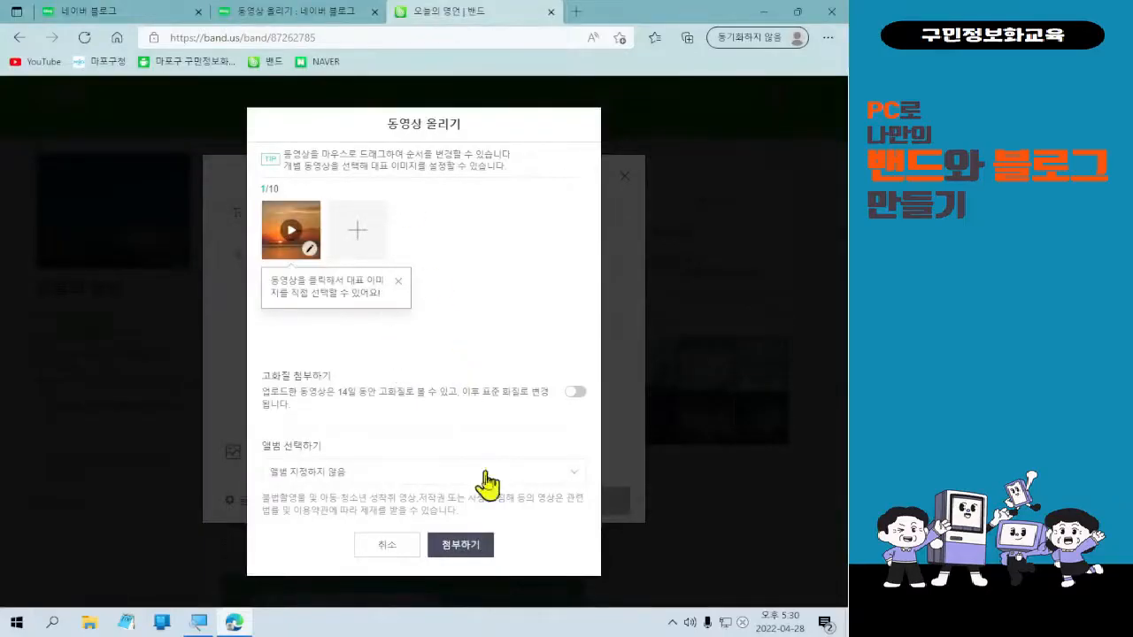
Attach the sunset video and publish the post to the 오늘의 명언 feed.
left_click(460, 544)
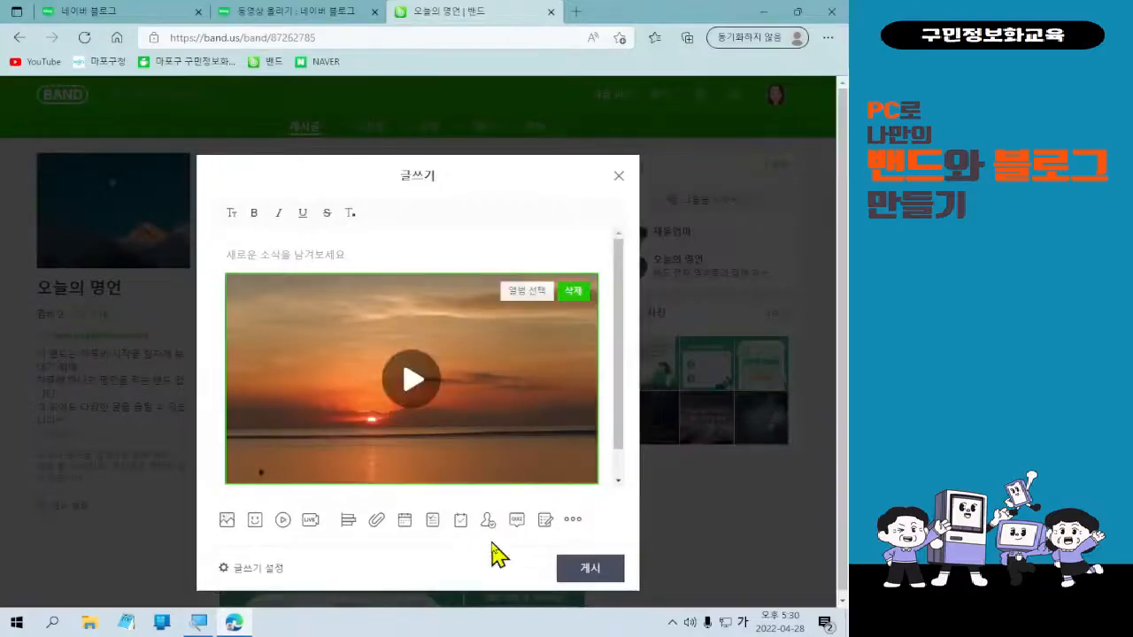
left_click(578, 569)
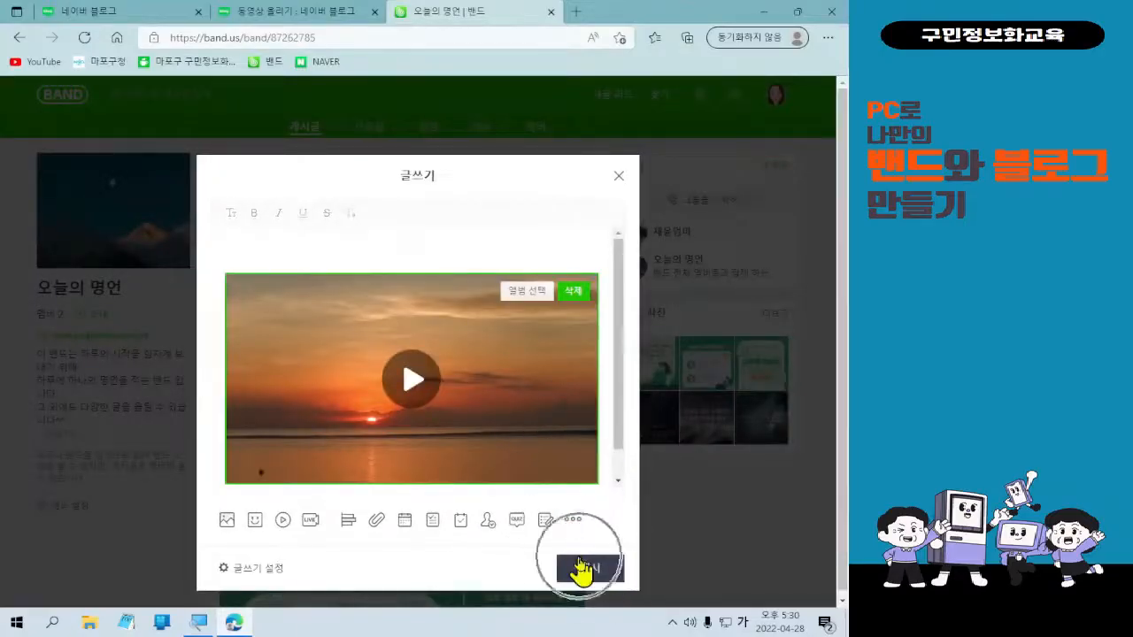
left_click(579, 564)
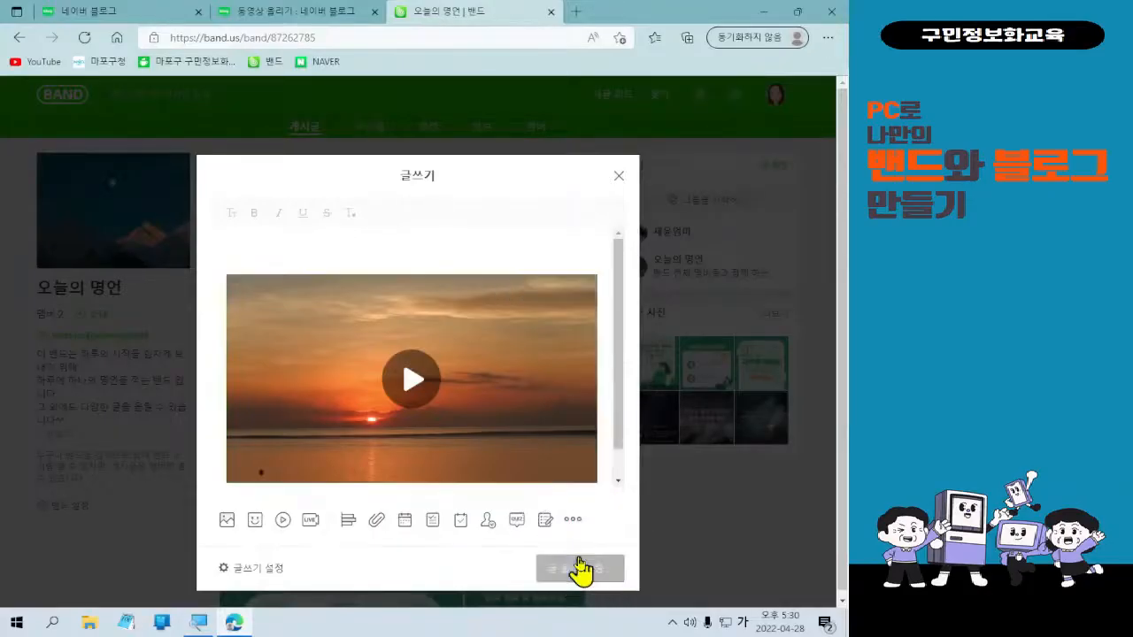
scroll(580, 570, "down", 4)
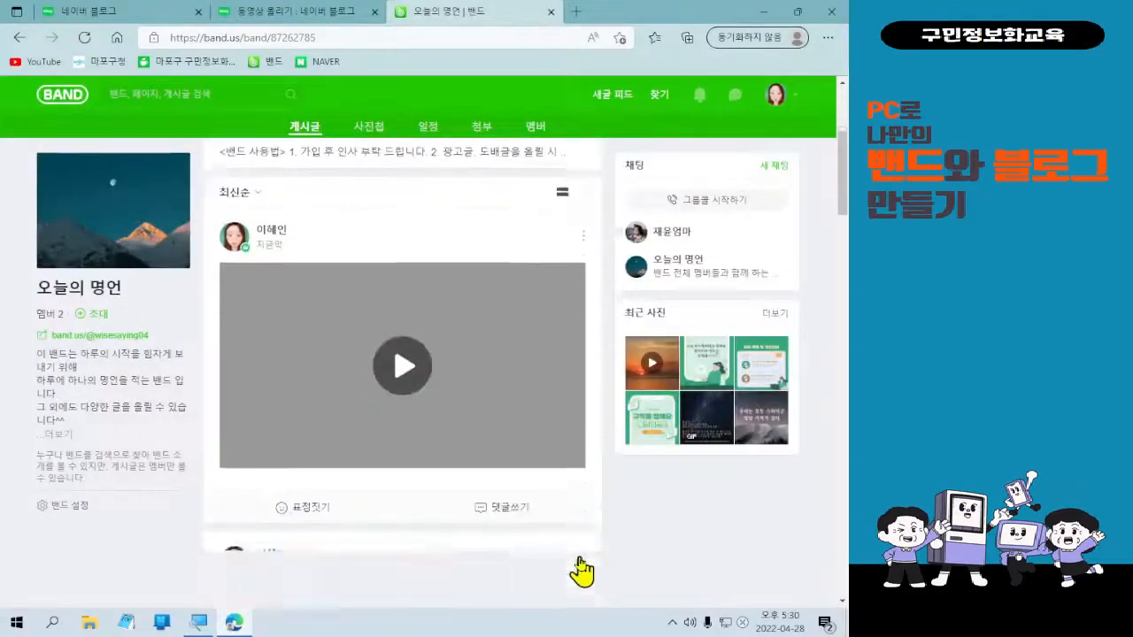